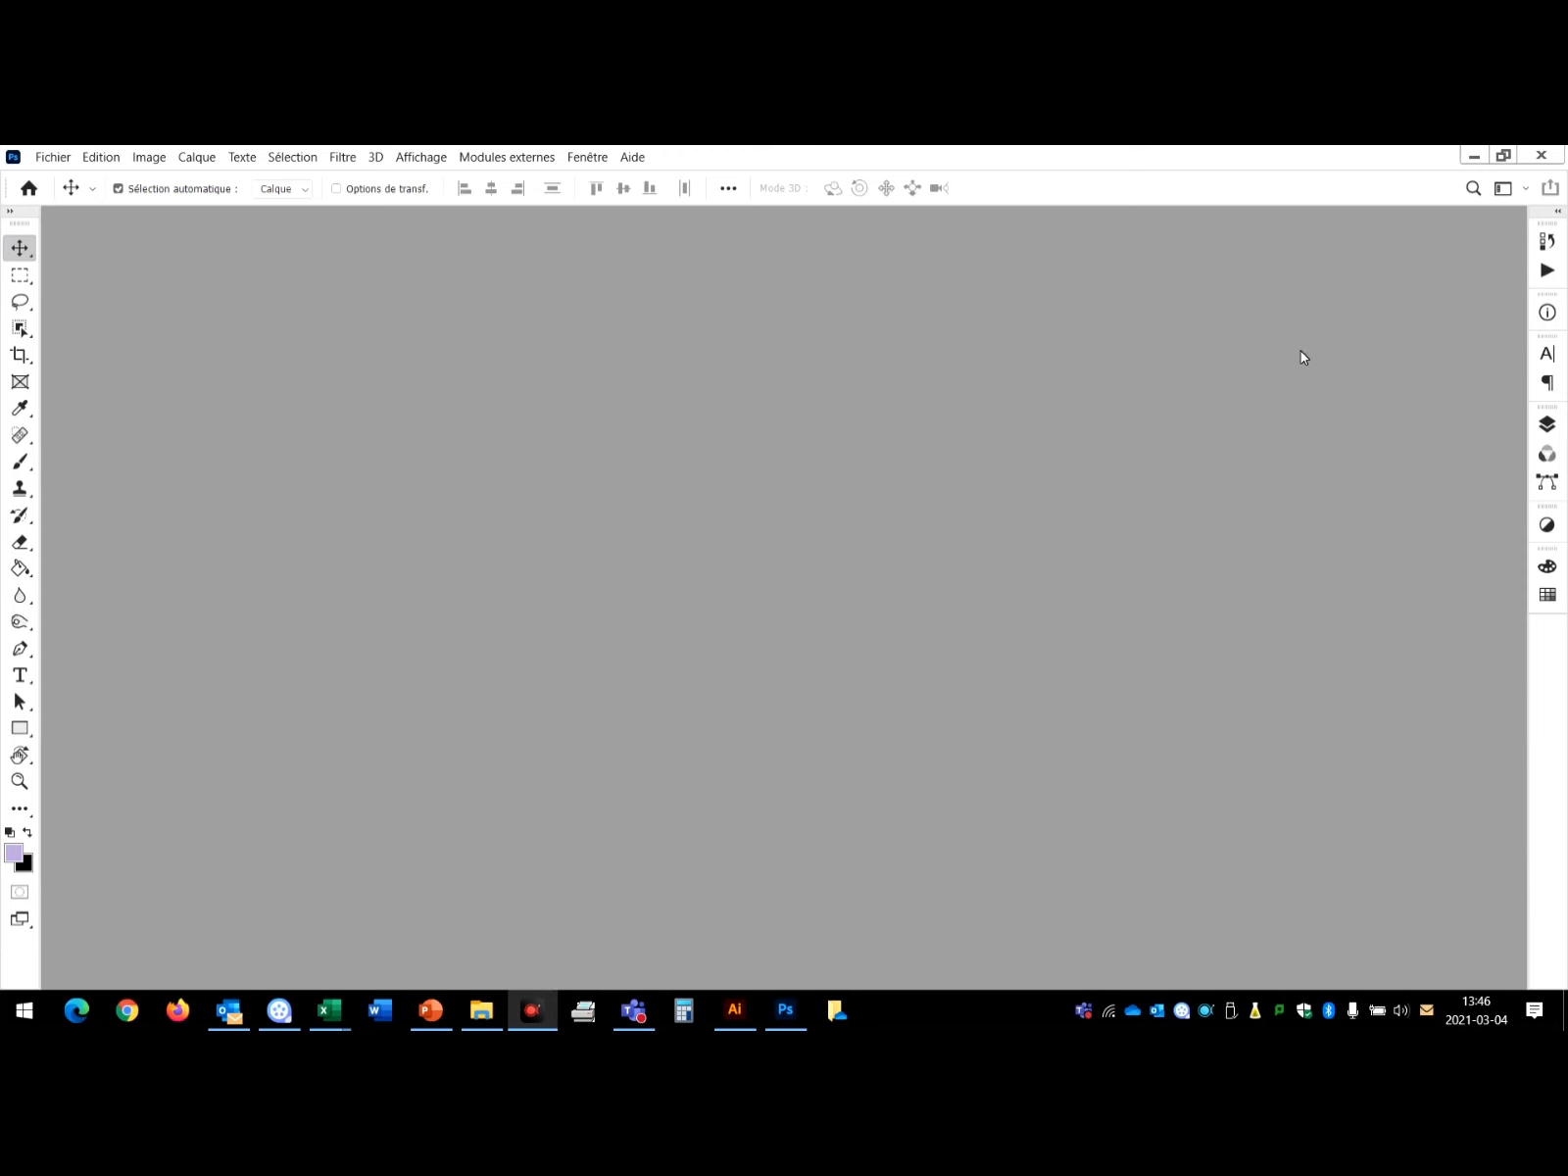
Open the silhouette.png file from the Cours 12 folder.
click(59, 158)
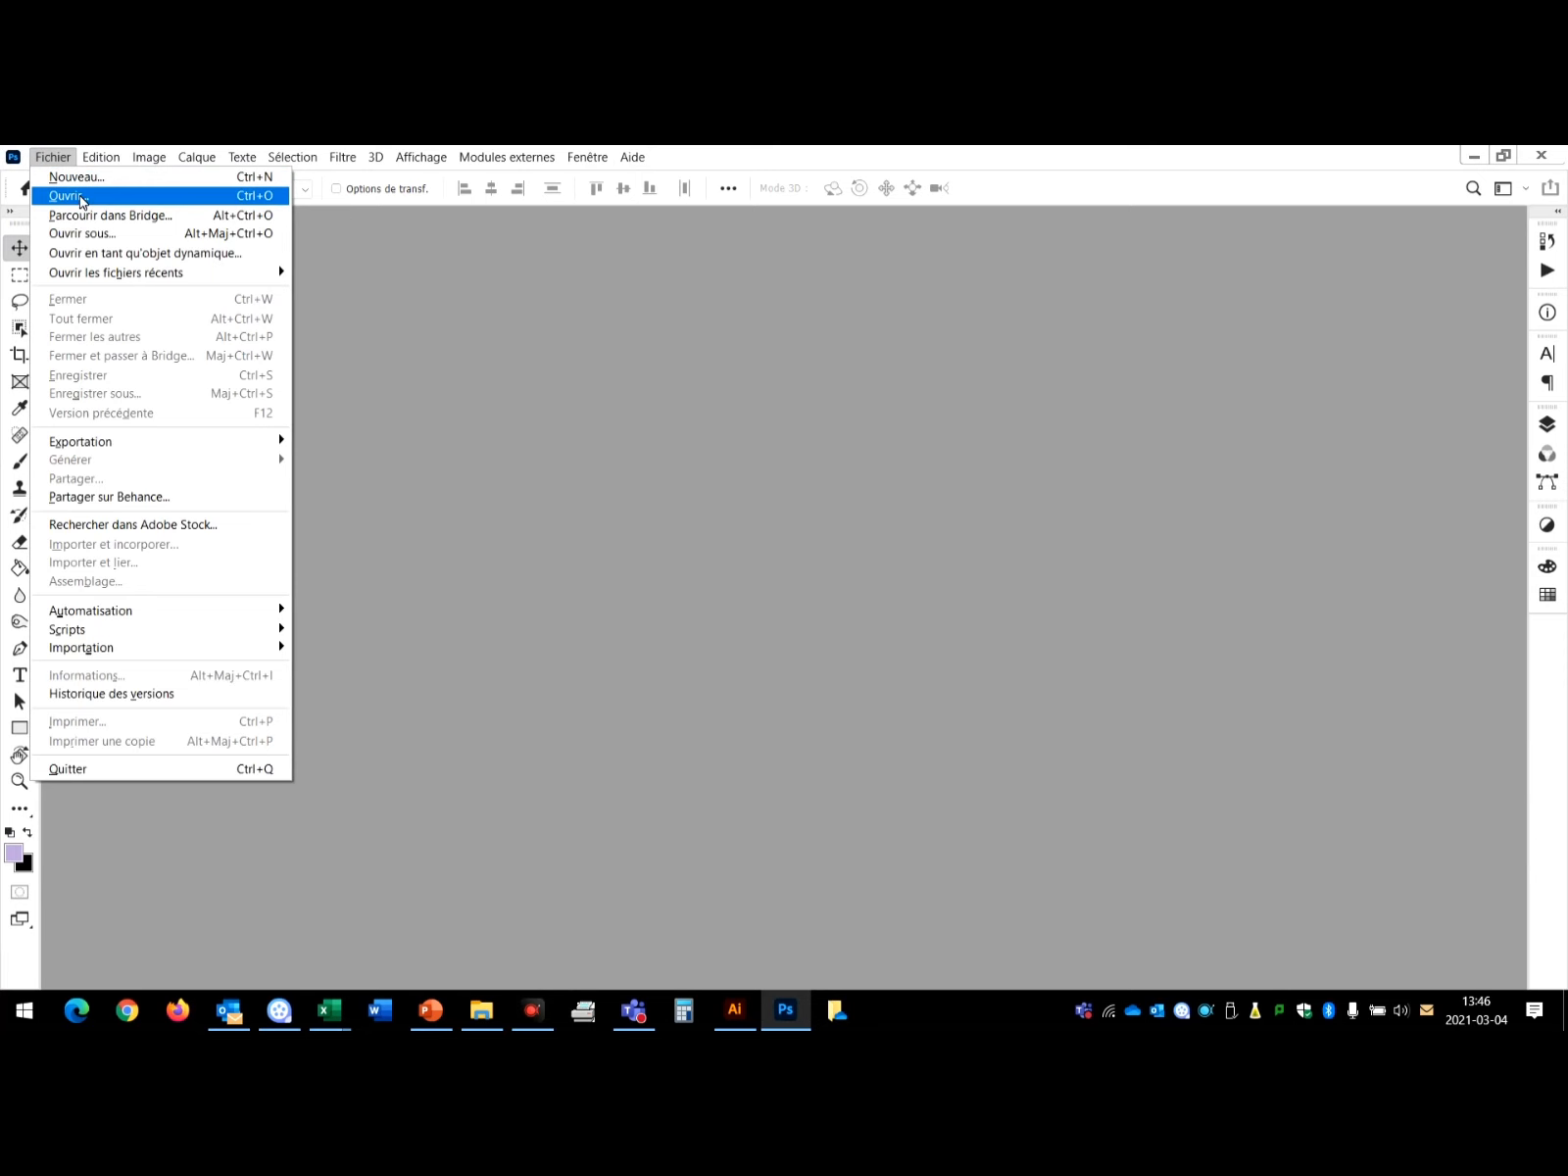
click(82, 197)
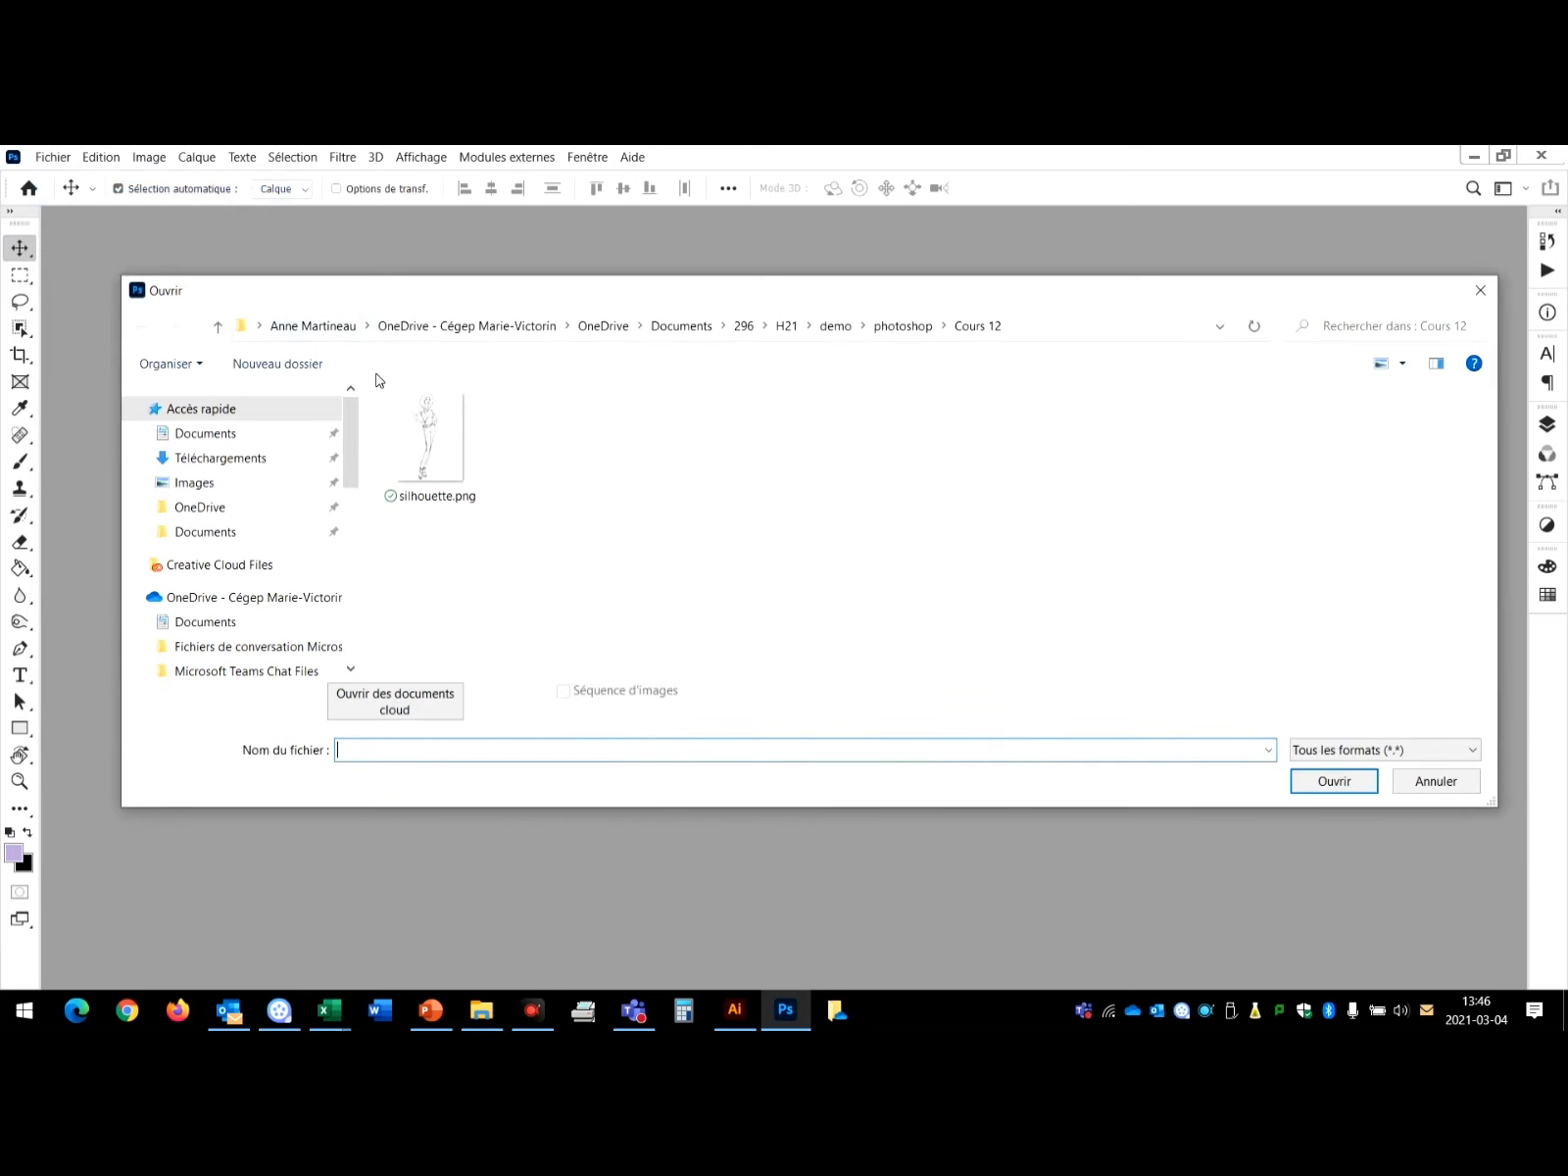
click(431, 431)
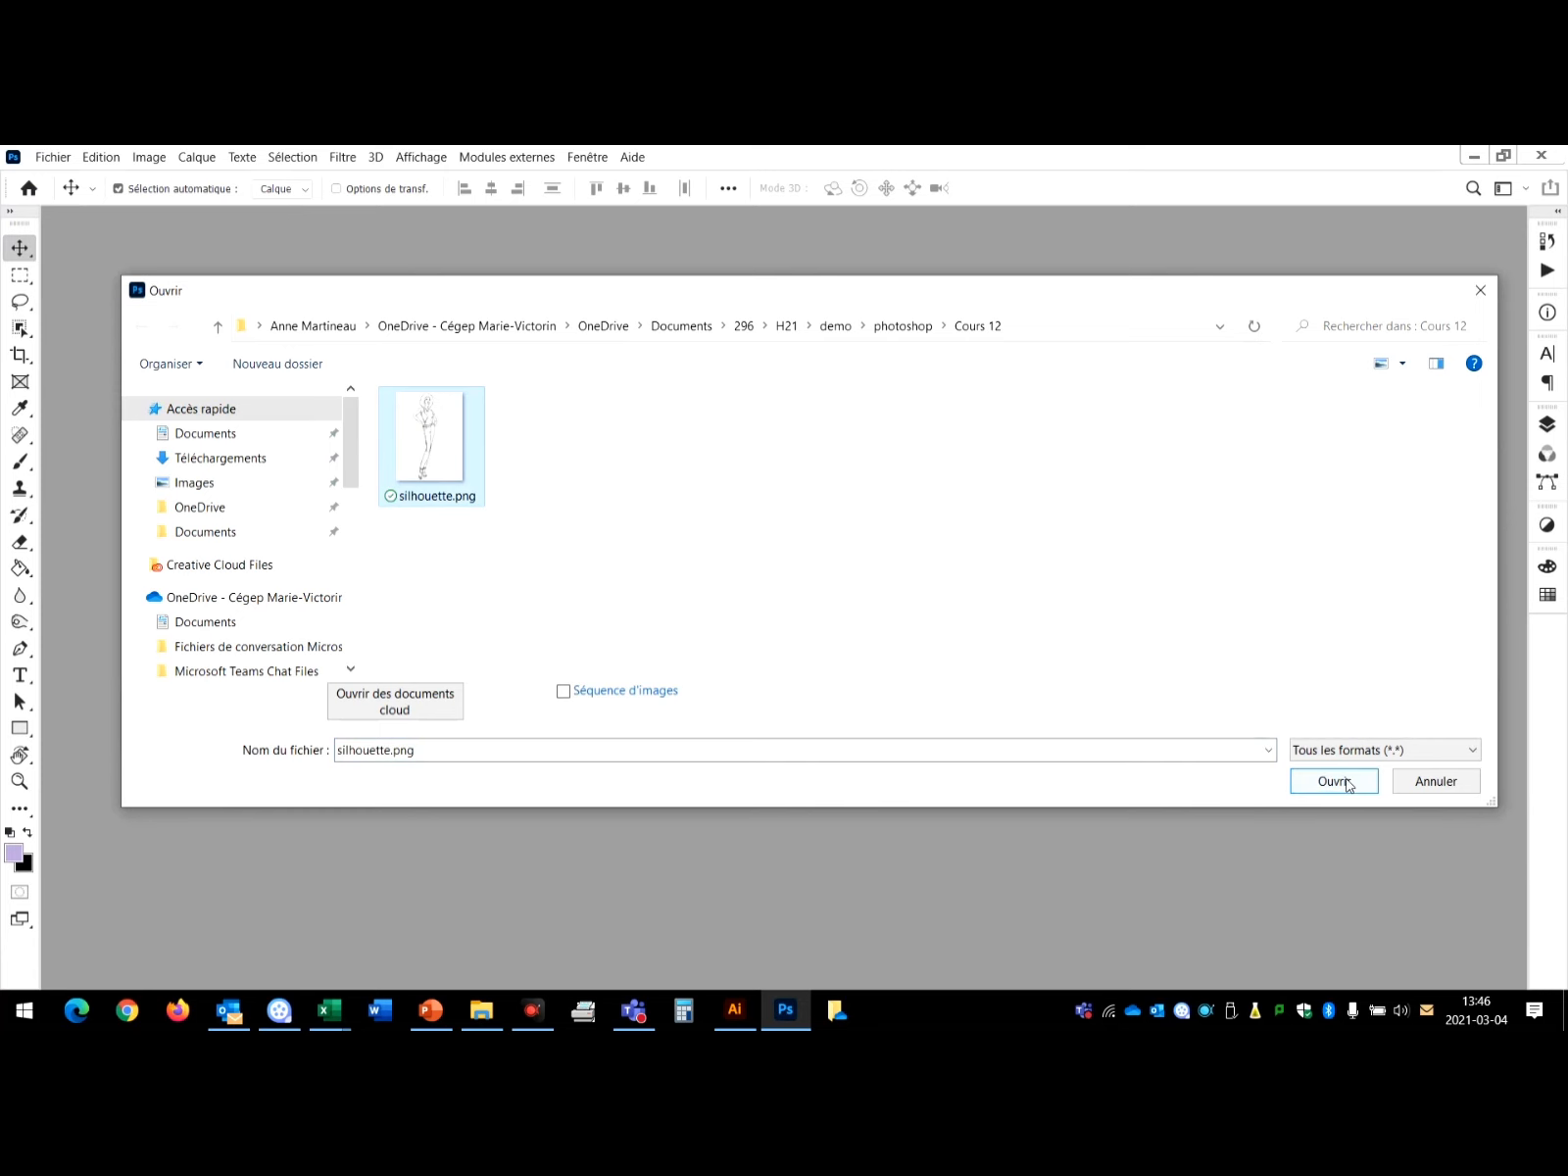
click(1348, 783)
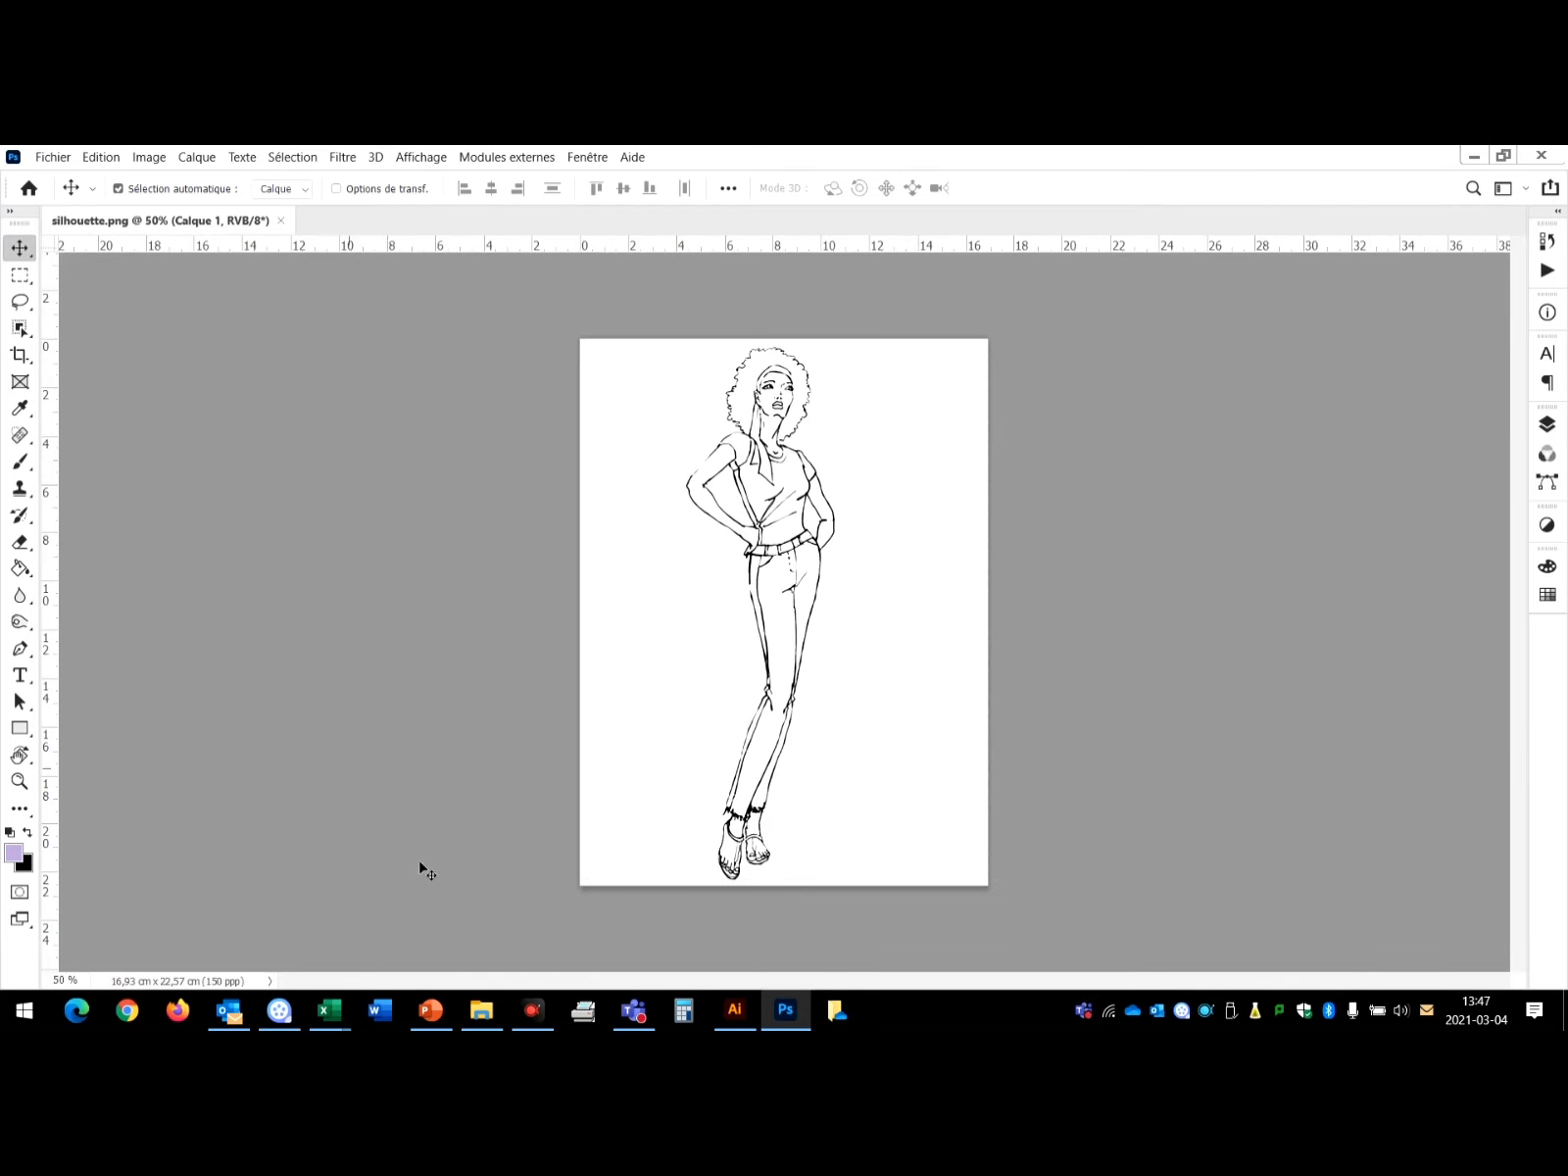
Switch to Illustrator and create a new Letter-size document in portrait orientation.
click(735, 1010)
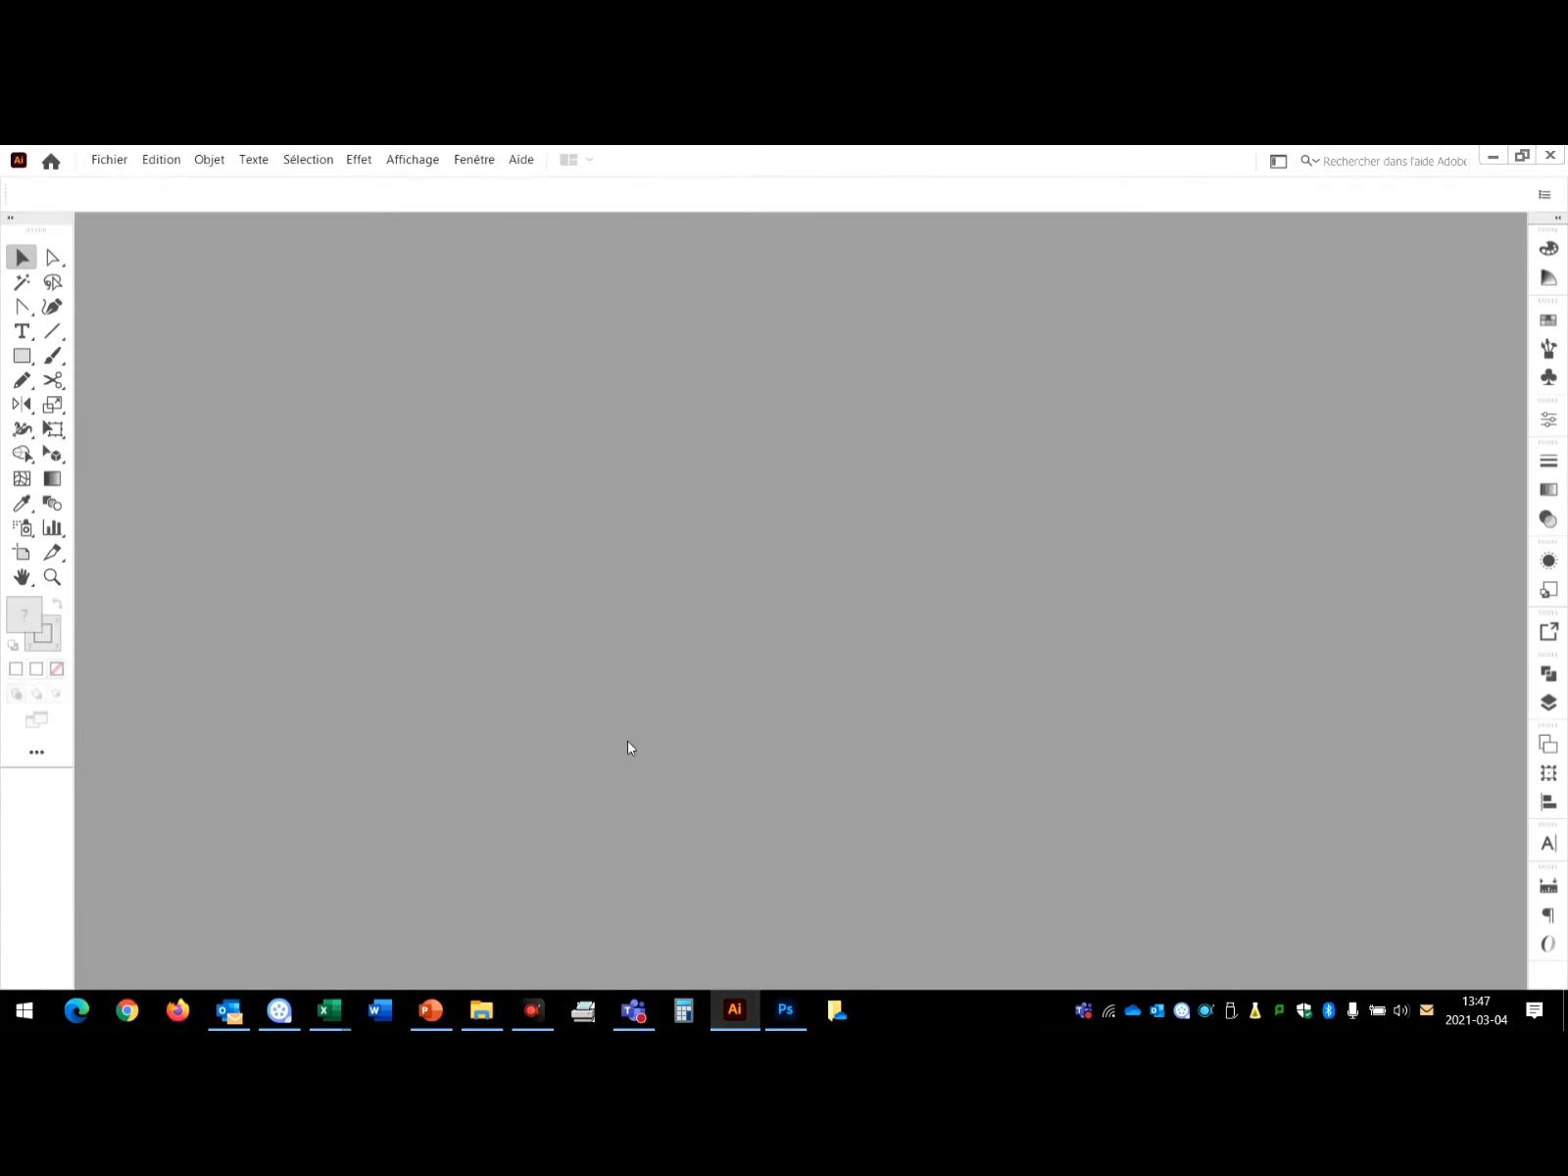
click(102, 166)
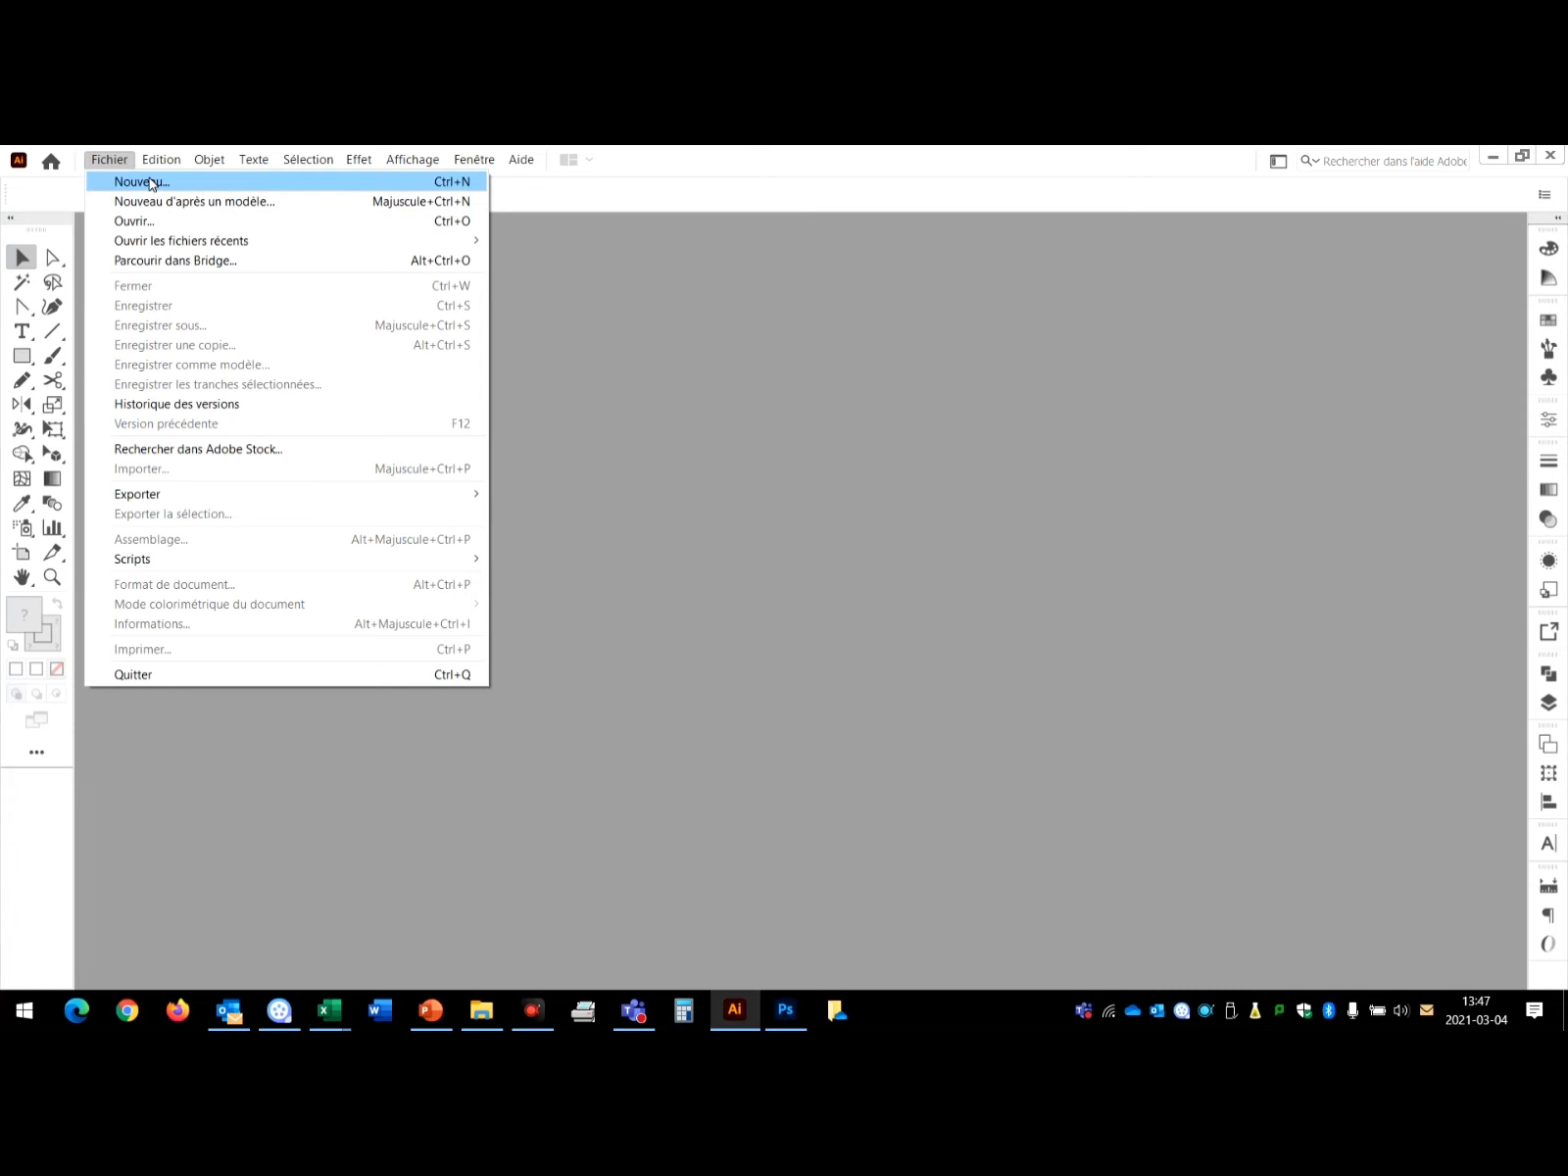
click(150, 183)
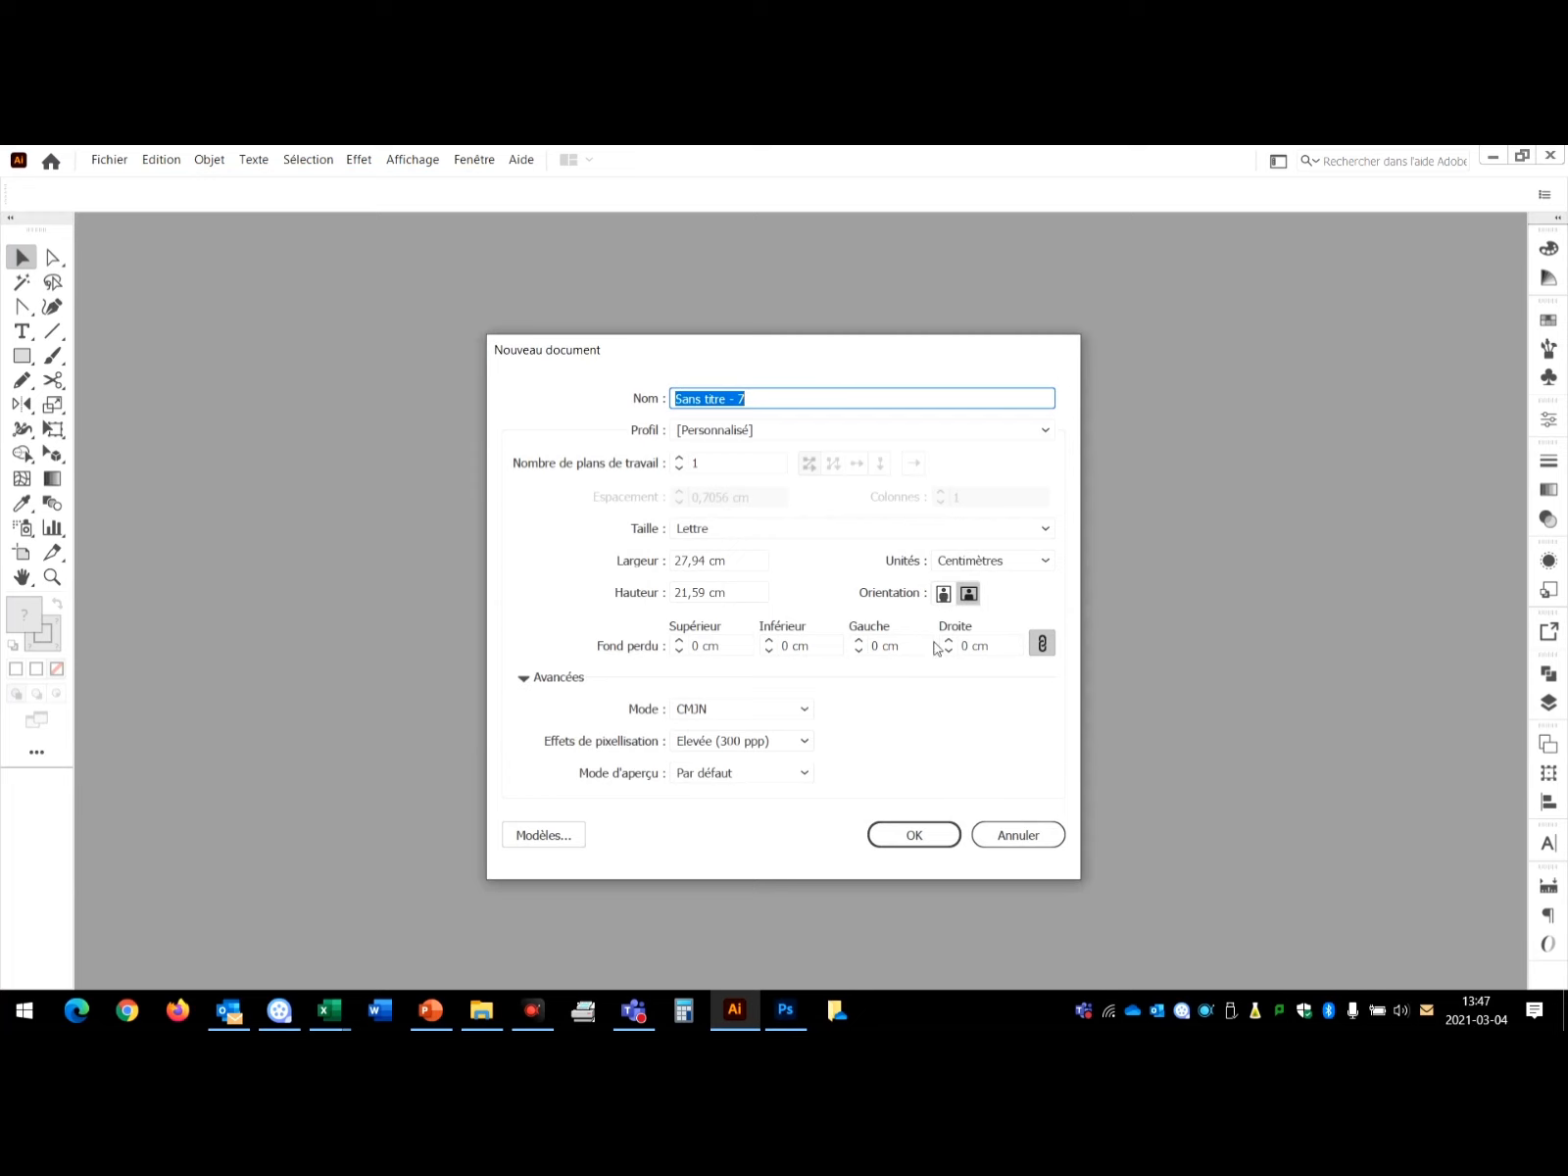
click(943, 593)
click(916, 834)
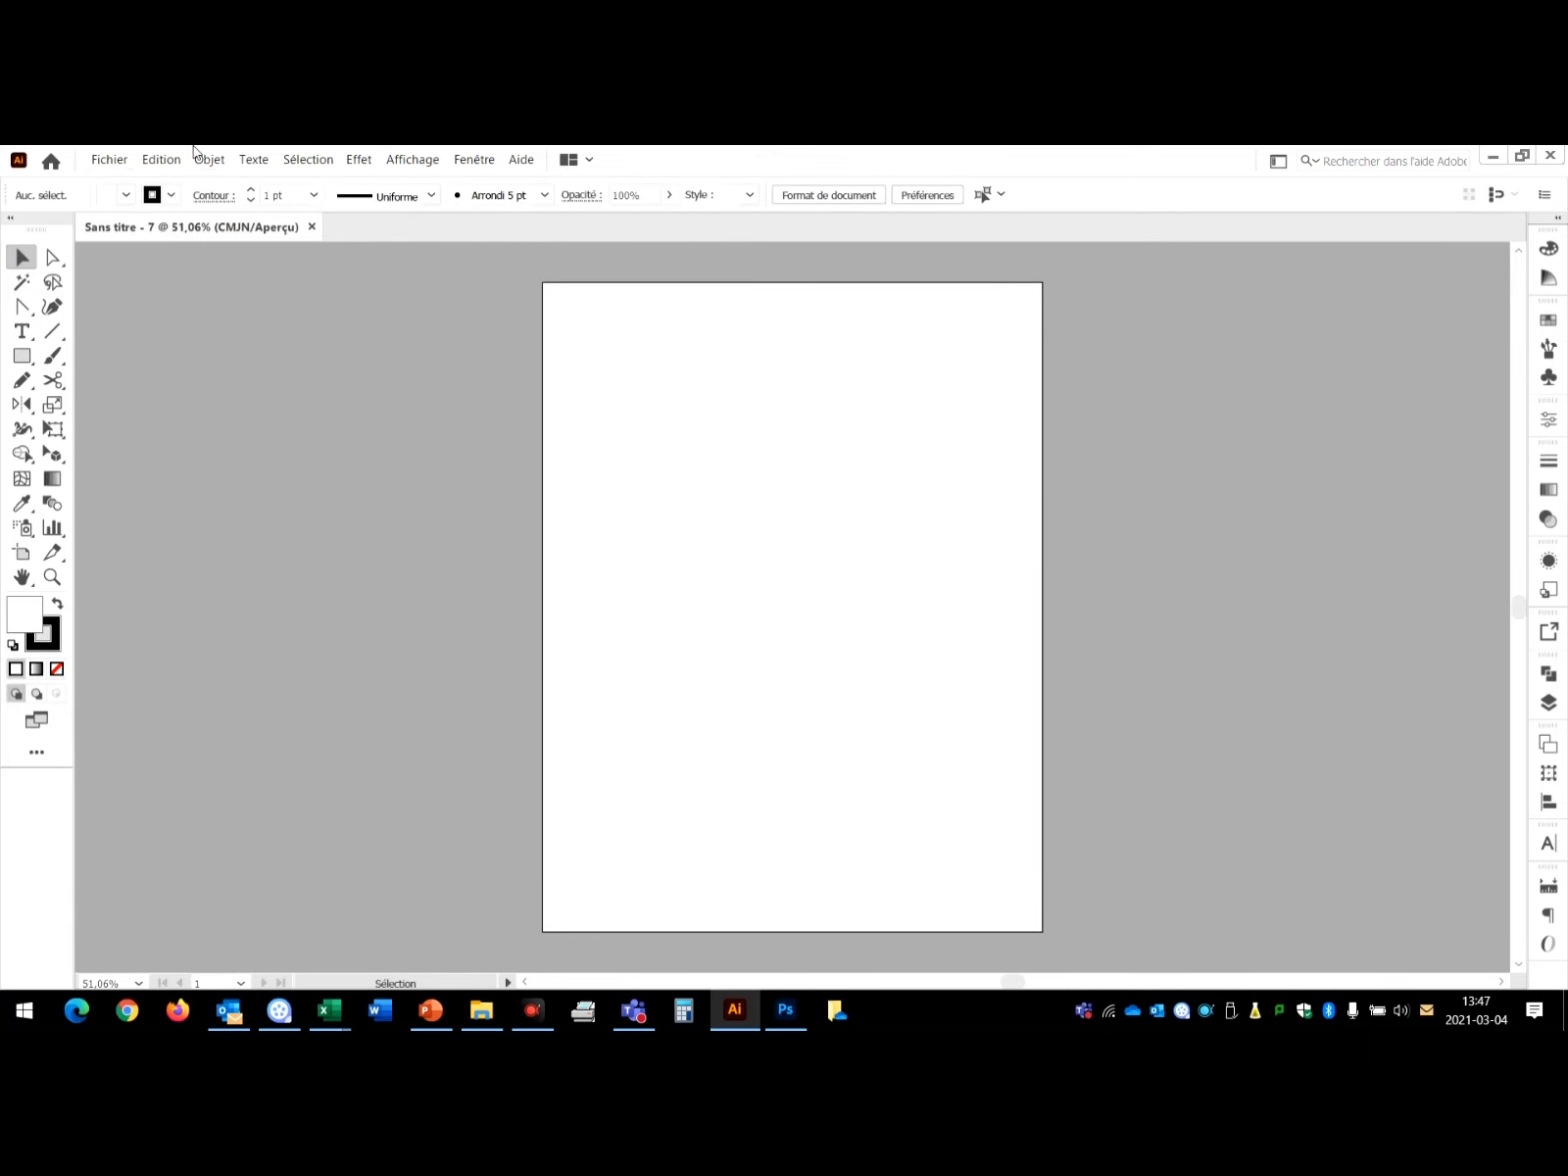
Import silhouette.png as a linked image, centre it roughly on the artboard, and display its link details.
click(104, 160)
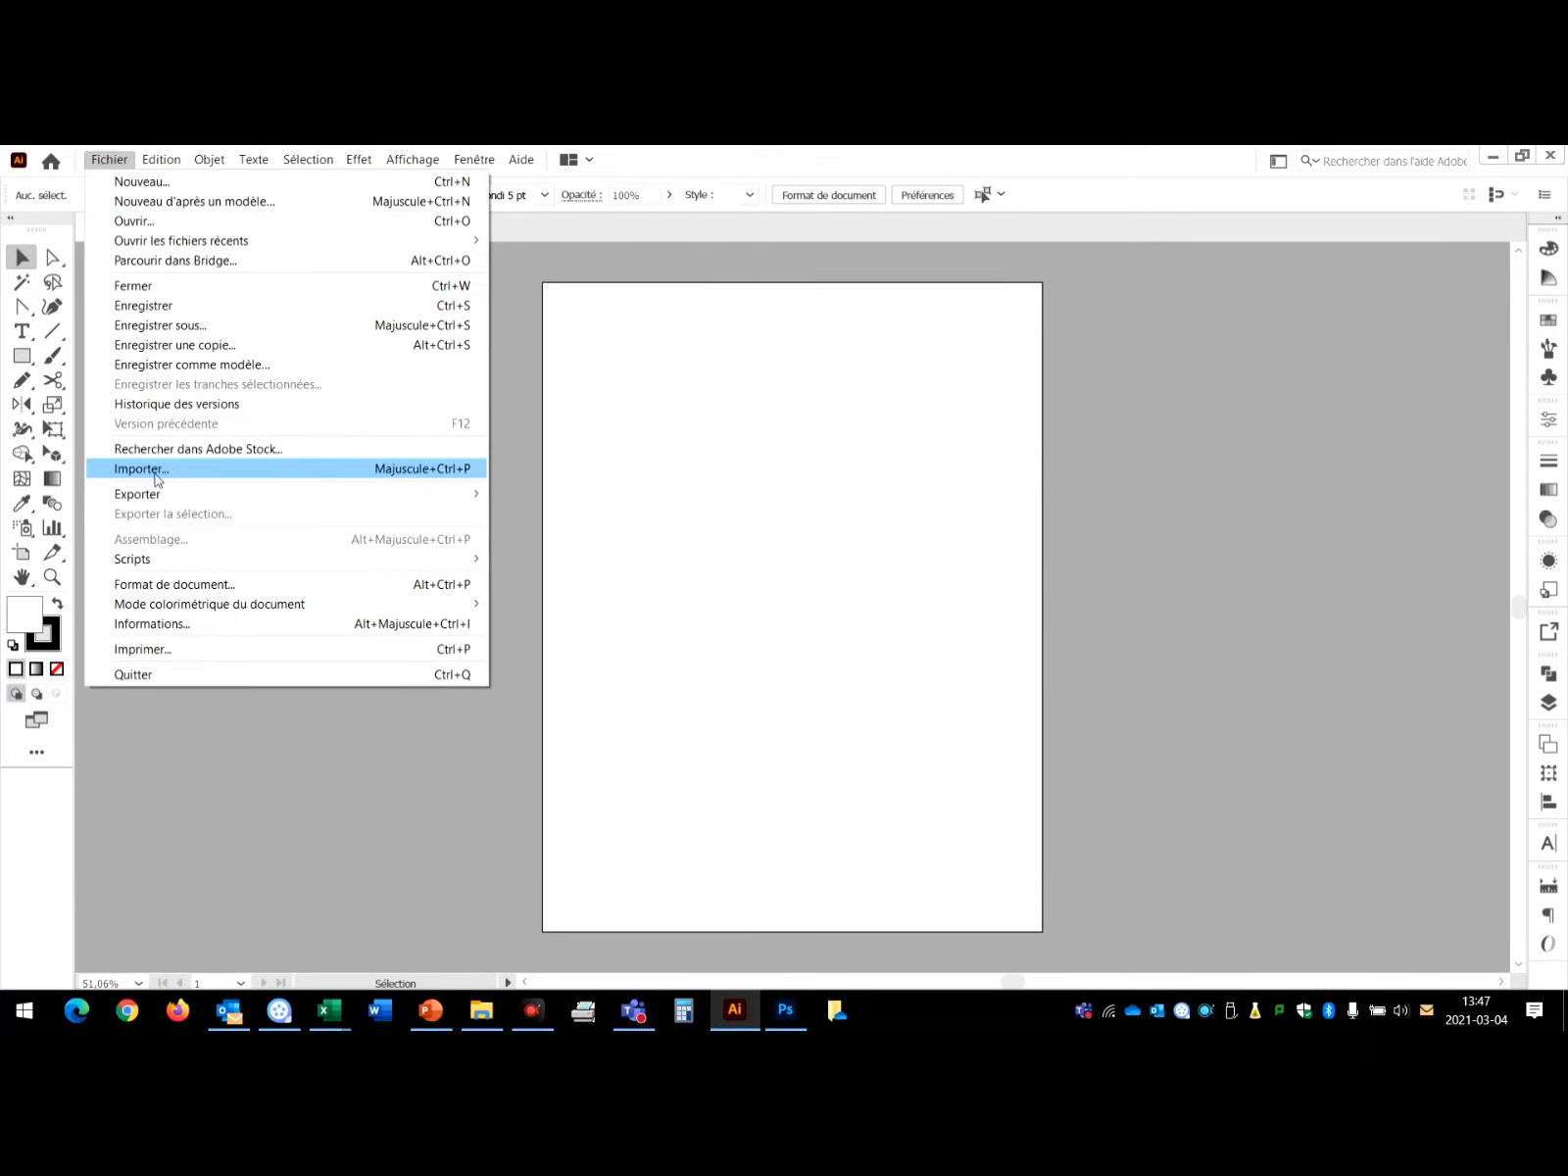
click(156, 470)
click(534, 338)
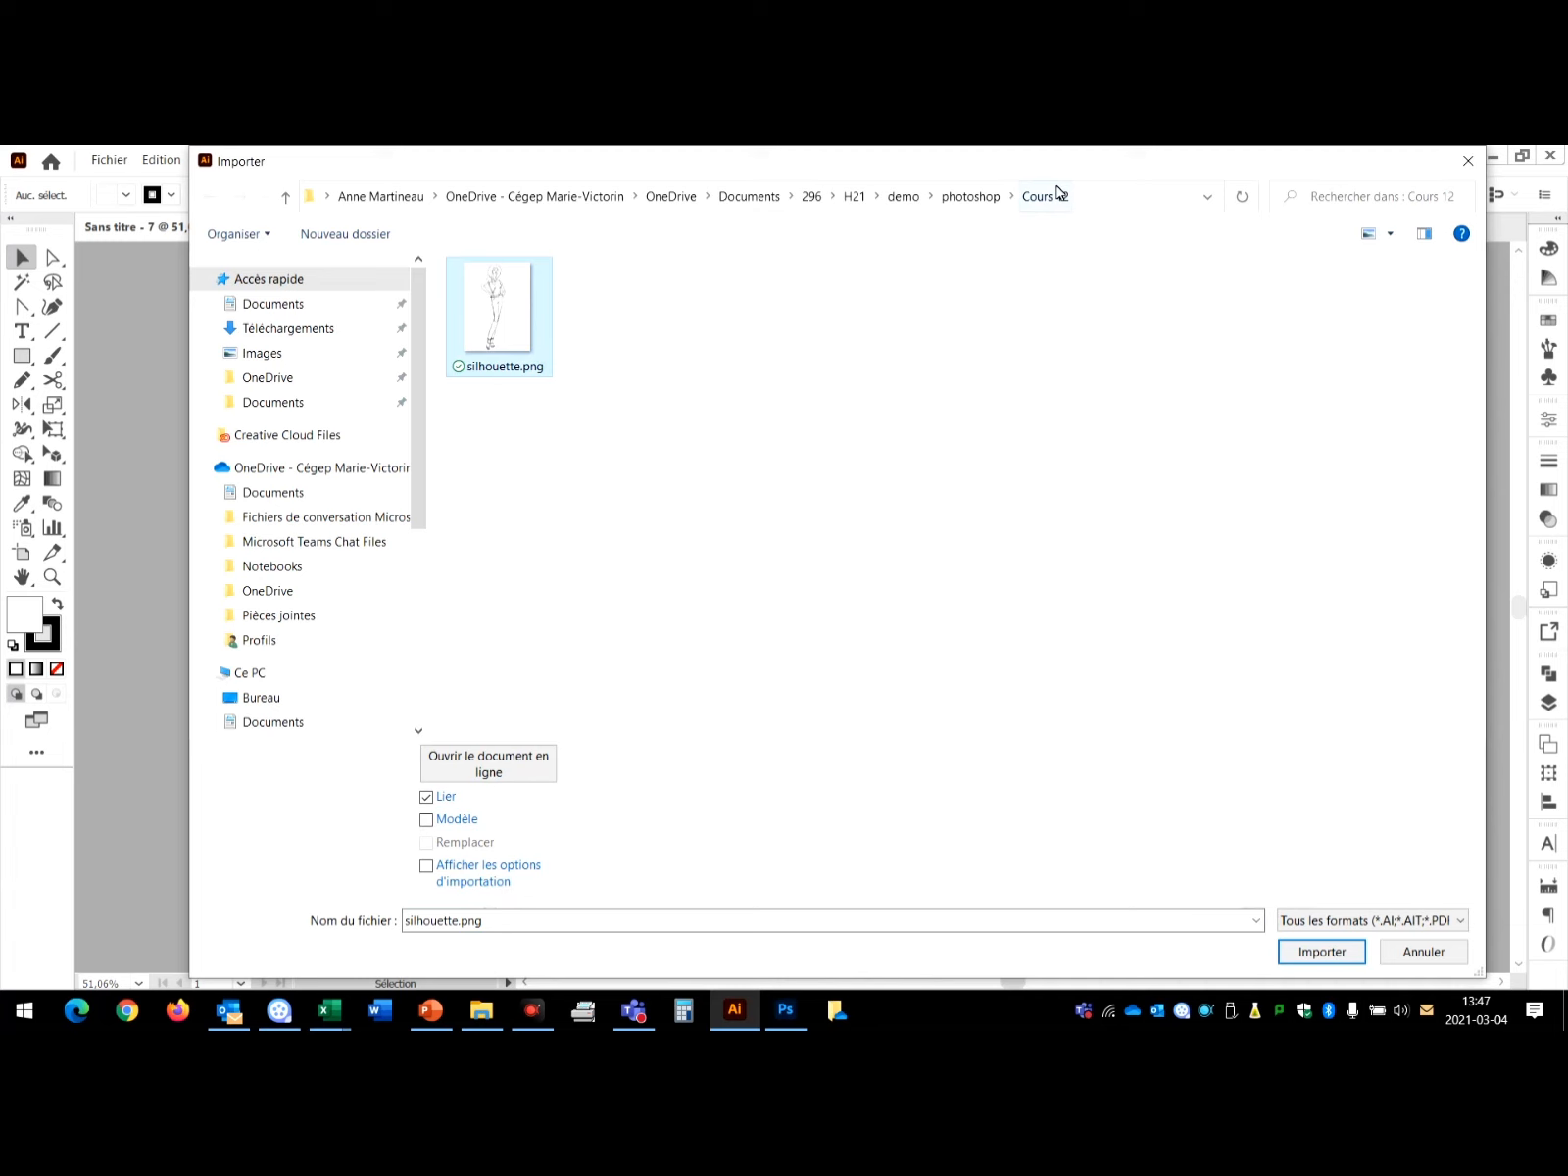
click(1333, 955)
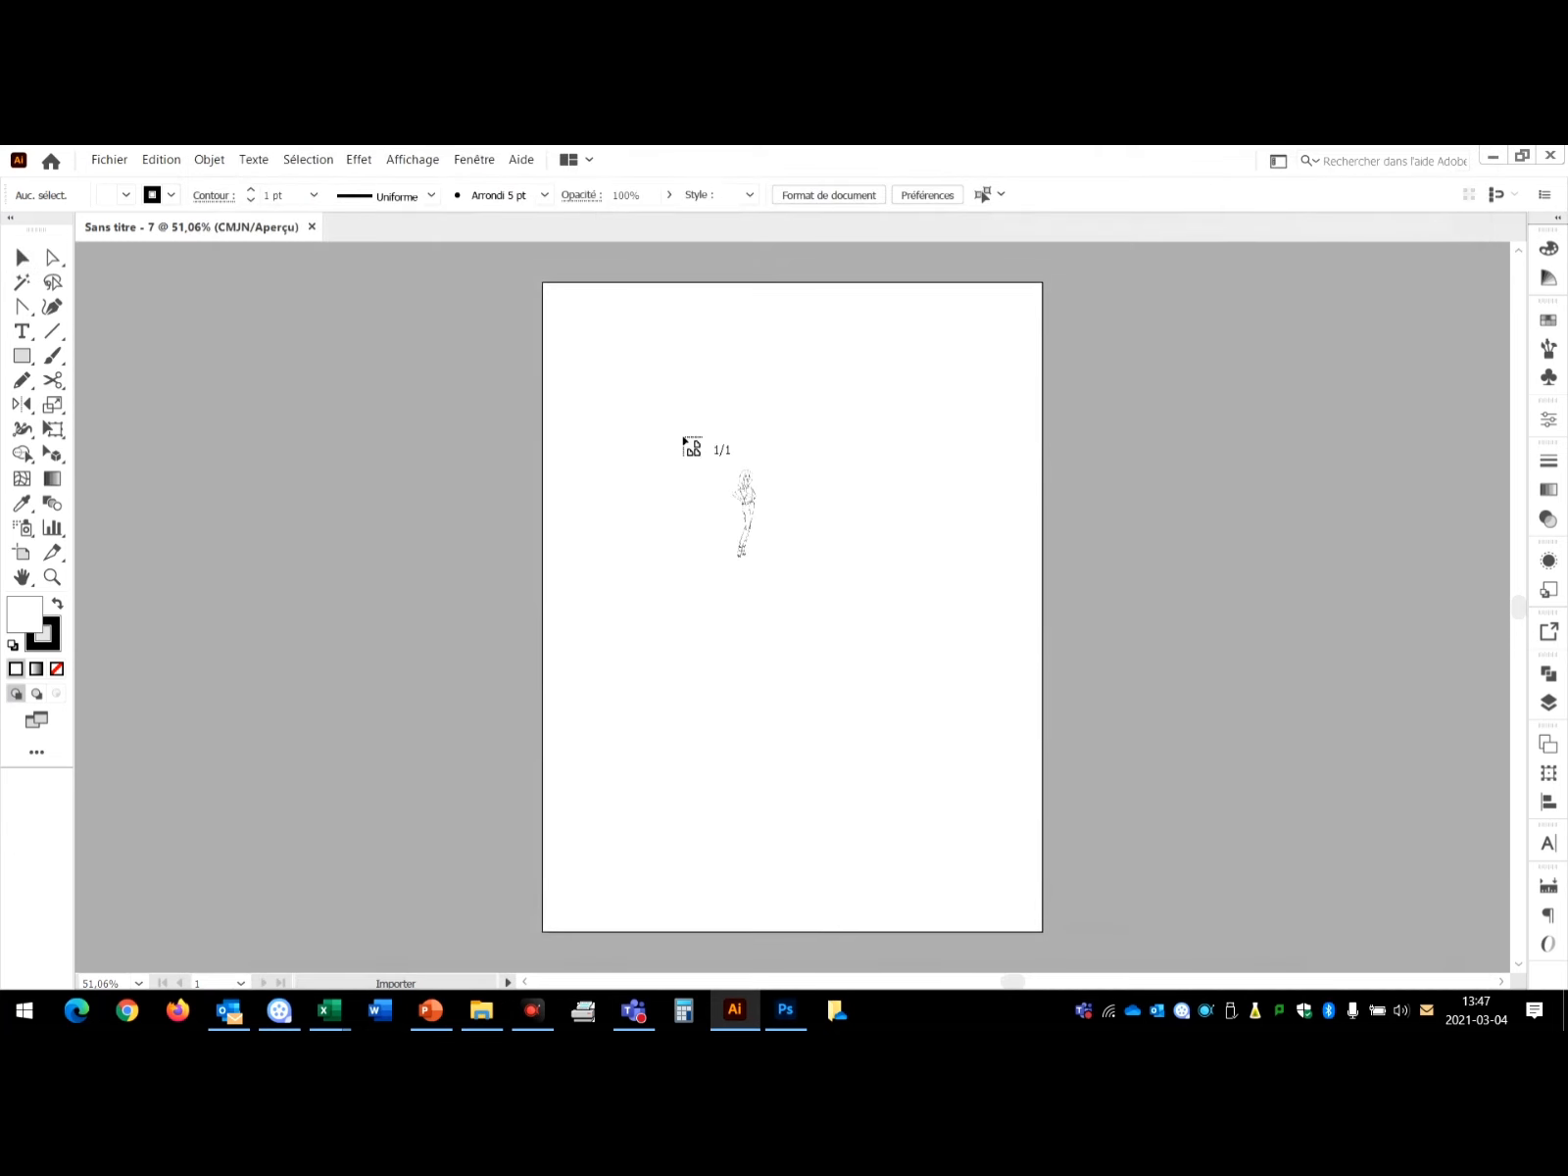
click(681, 436)
drag(886, 656, 805, 573)
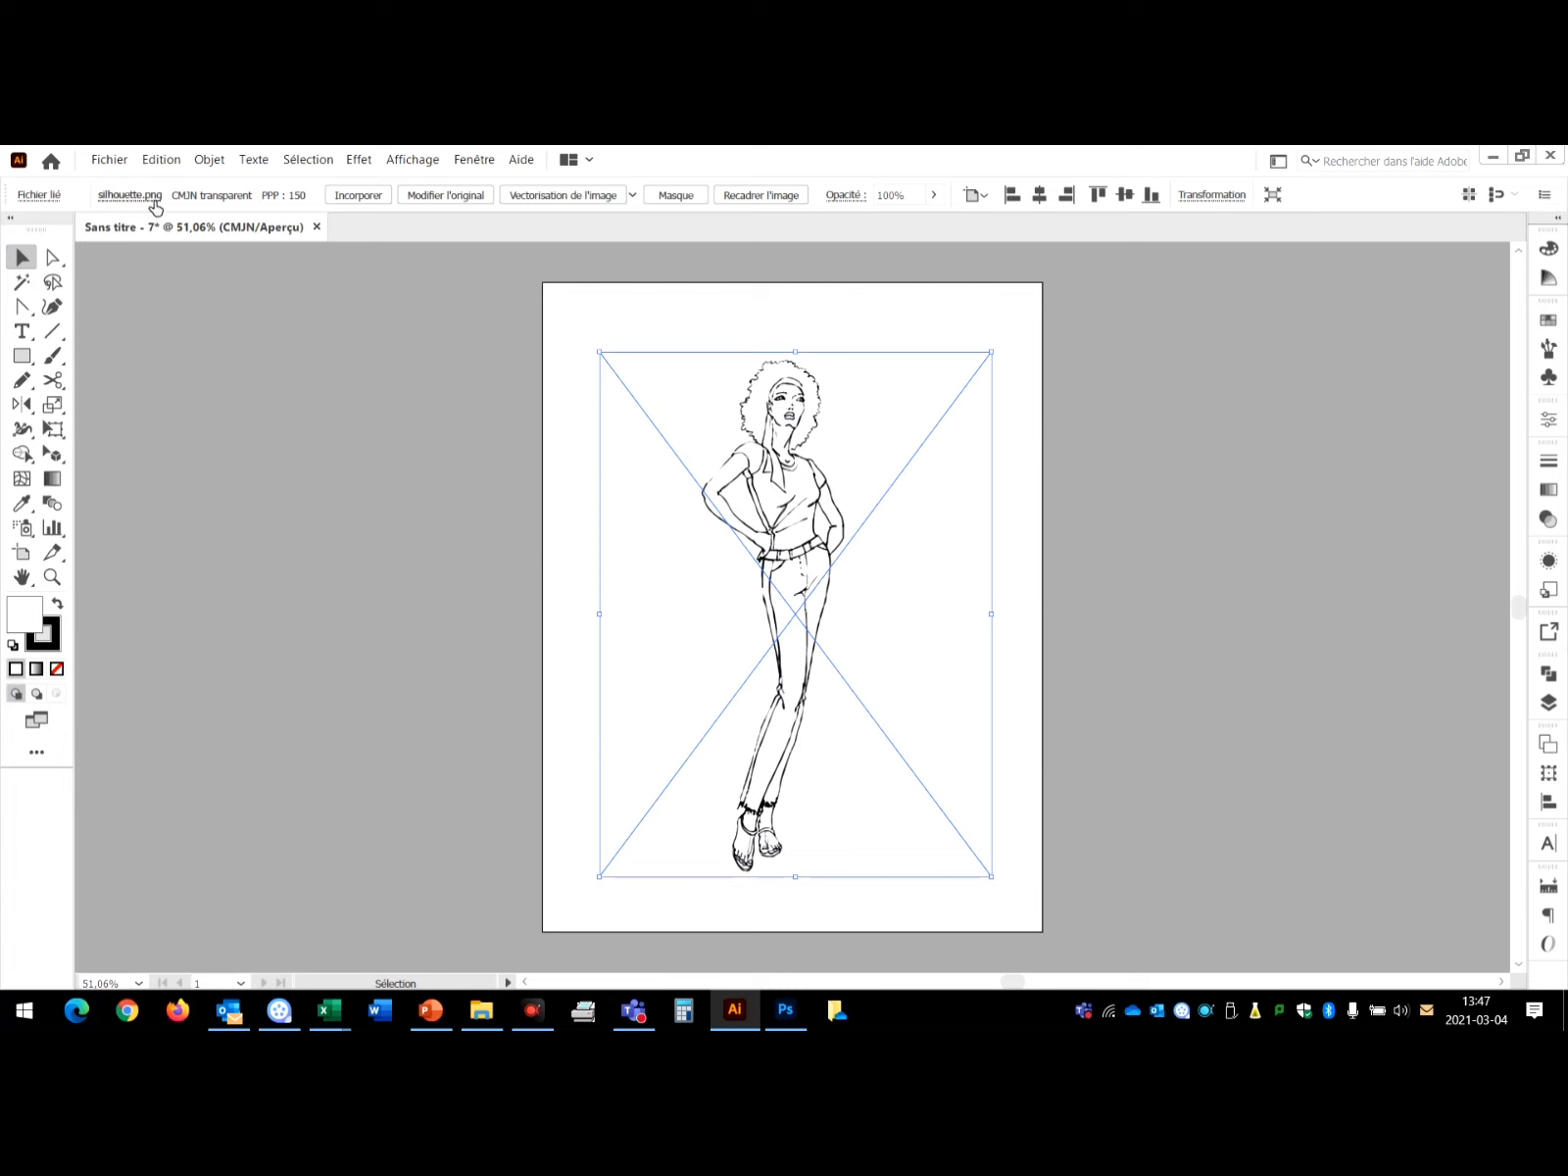
click(45, 201)
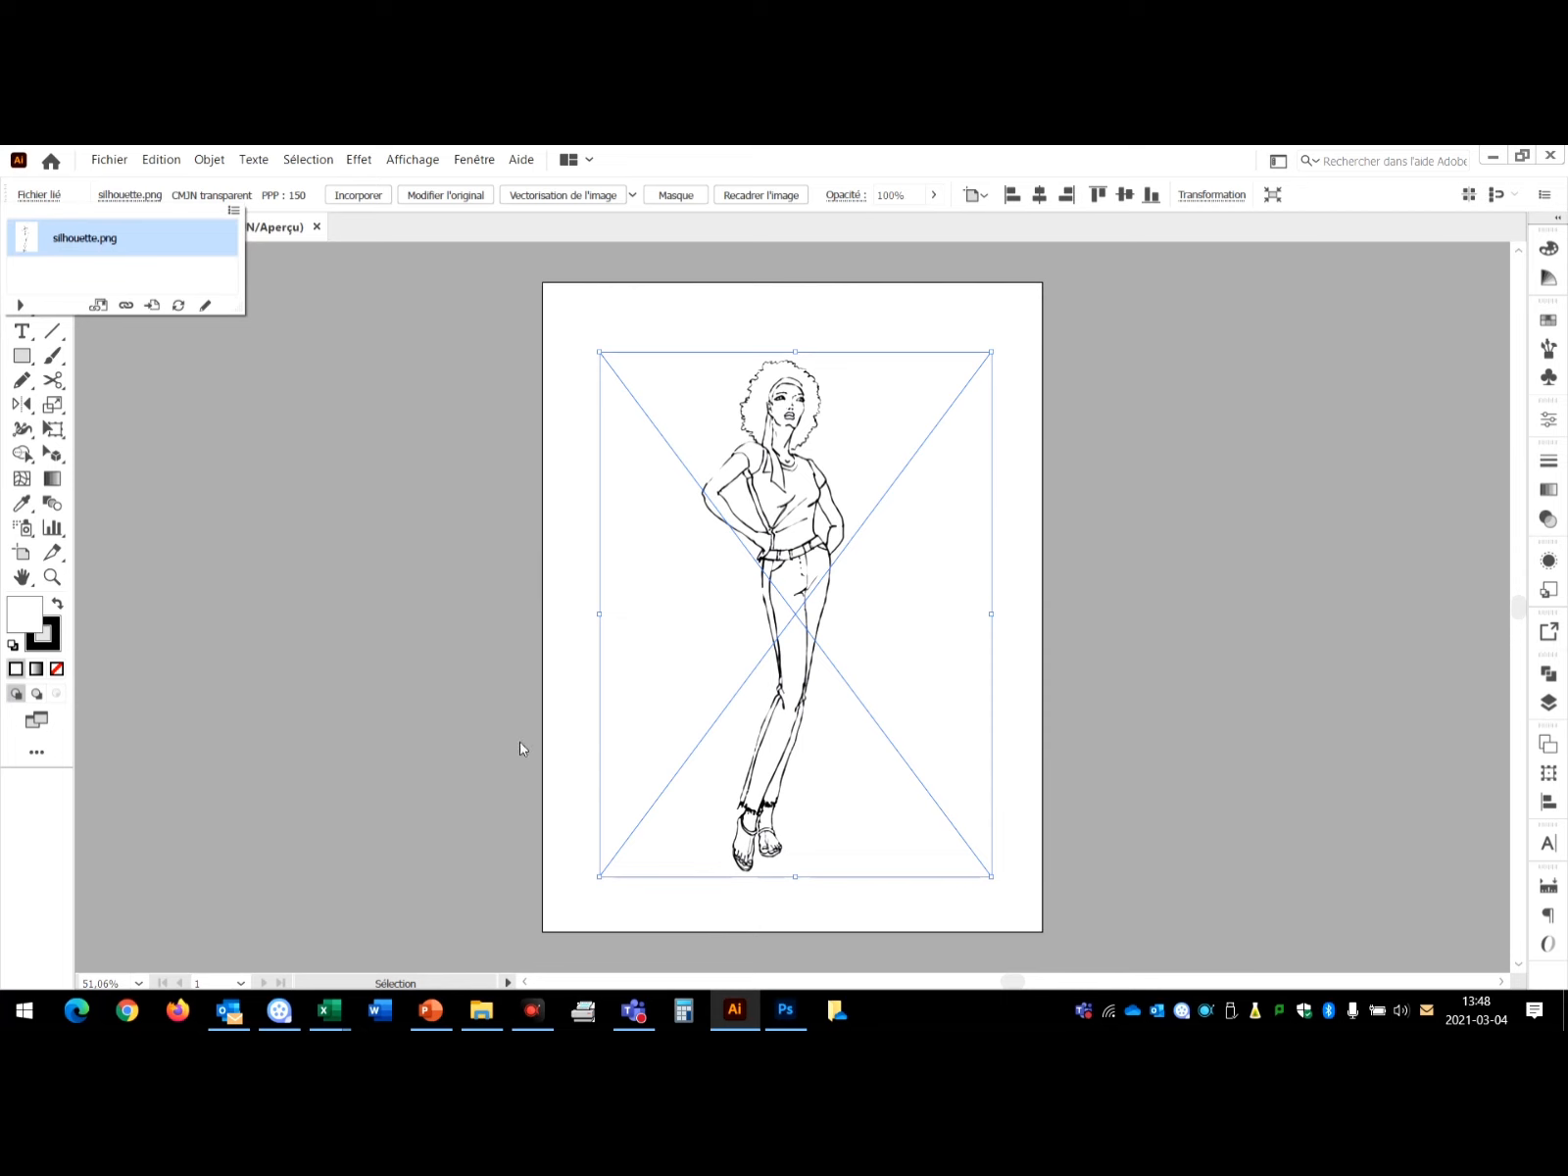
Switch to Photoshop, paint a lavender S-shaped brush stroke beside the figure's legs, and save silhouette.png.
click(784, 1011)
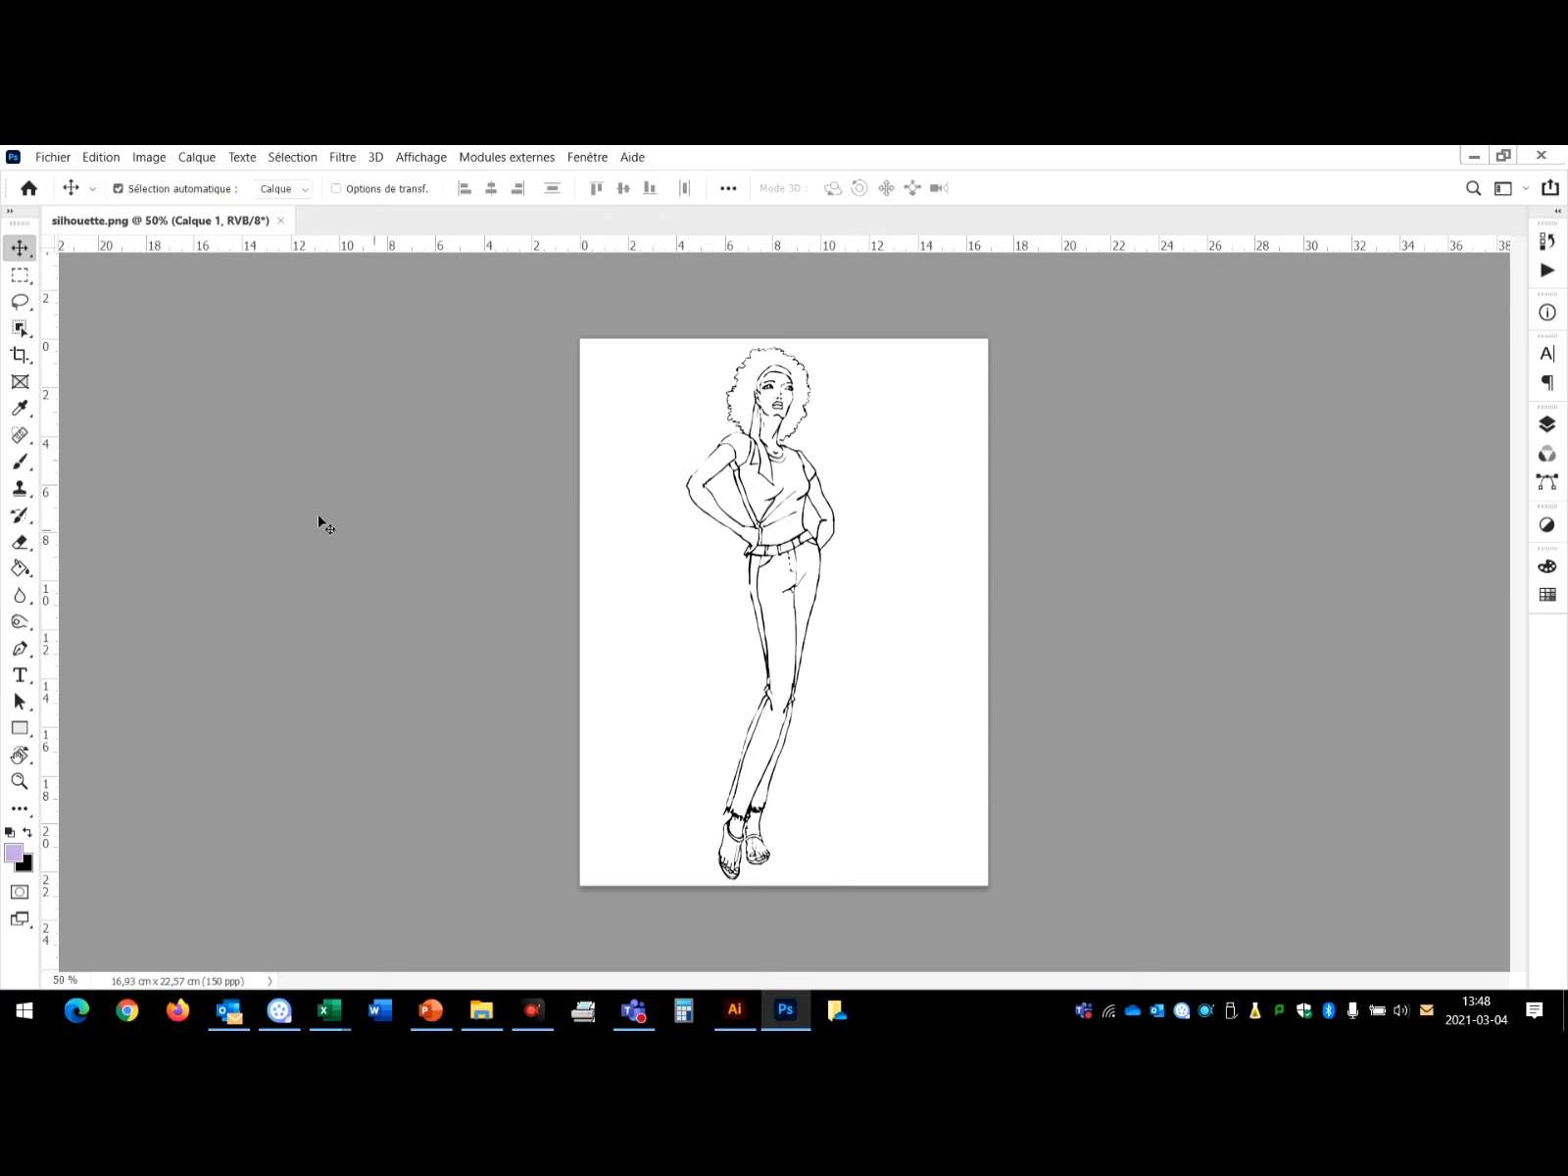
click(20, 460)
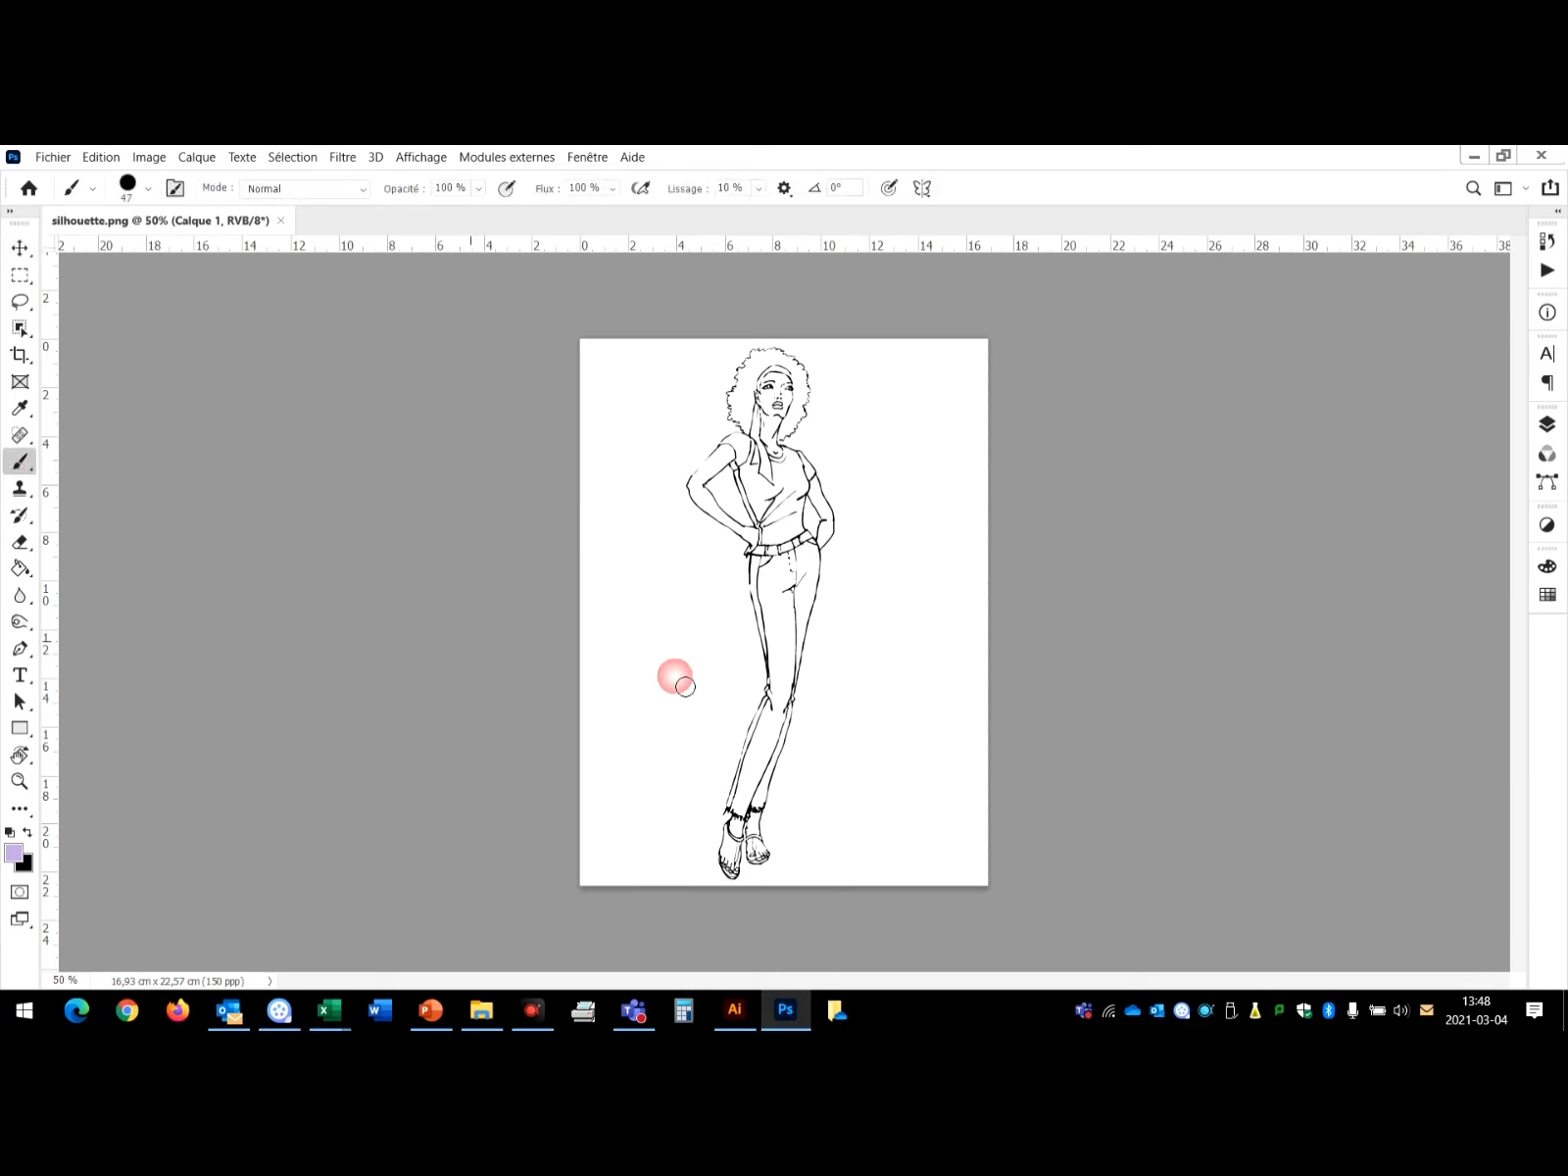
mouse_move(921, 616)
mouse_down()
mouse_move(882, 677)
mouse_move(933, 723)
mouse_move(885, 799)
mouse_up()
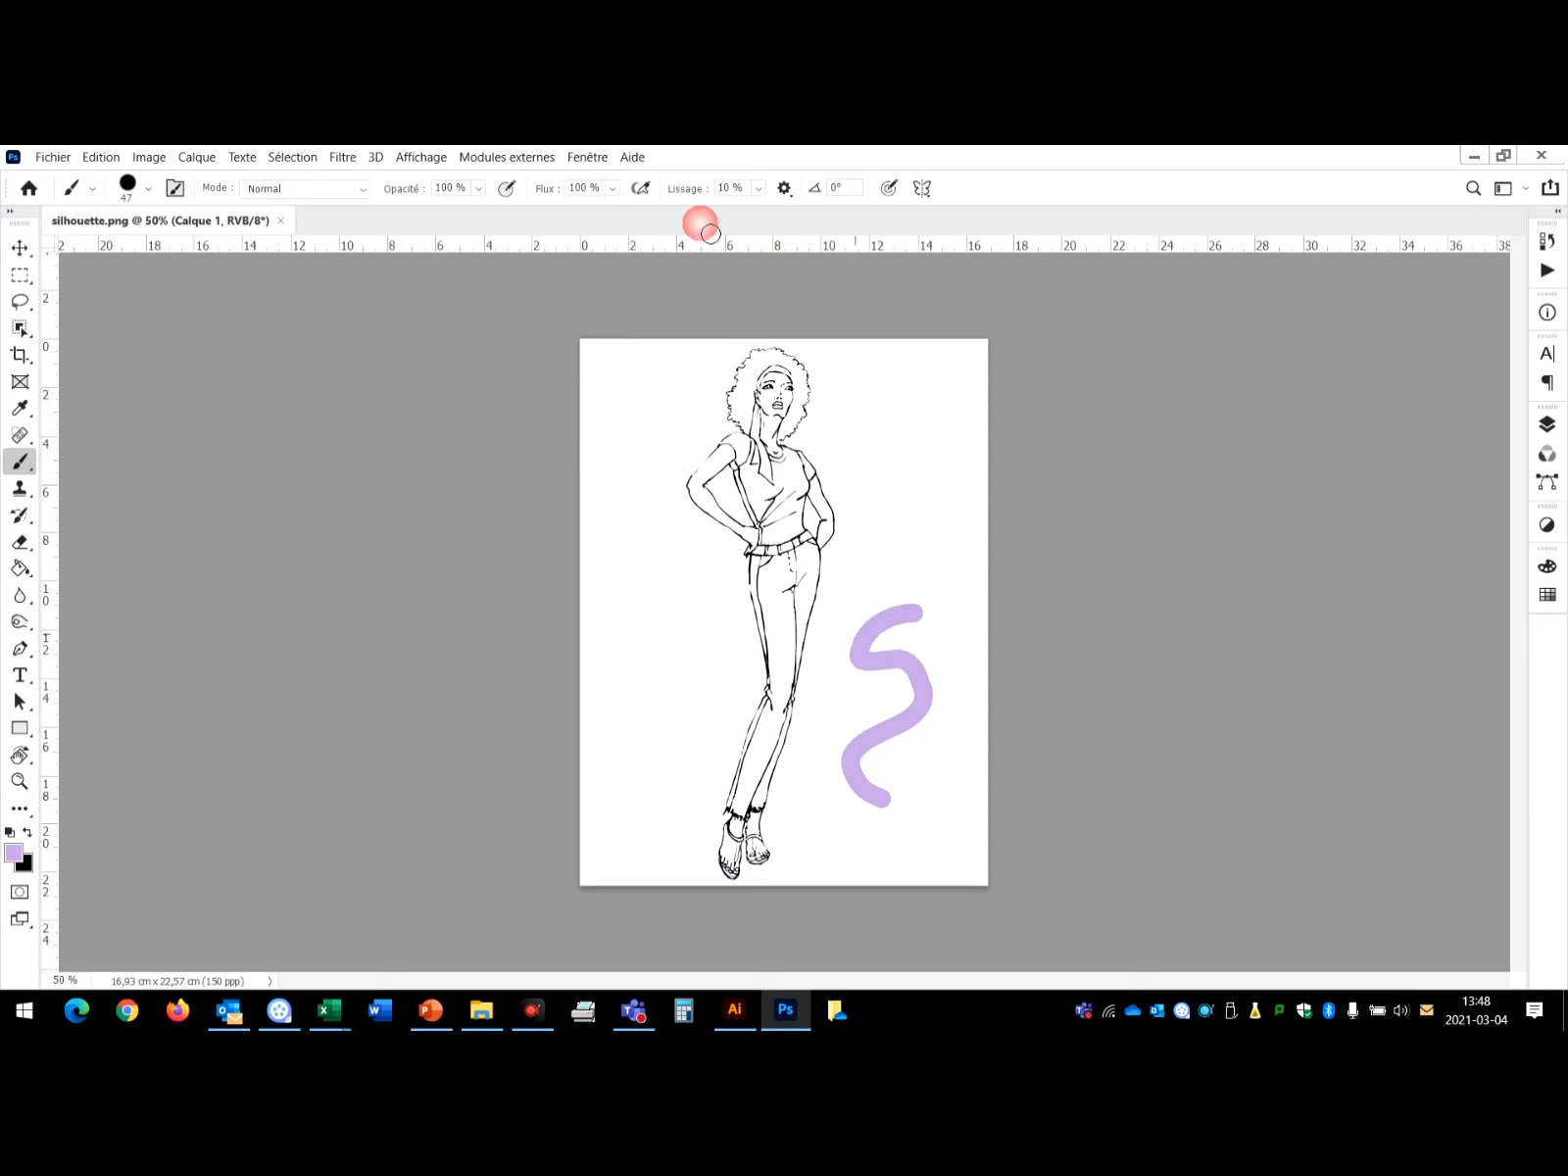
click(55, 160)
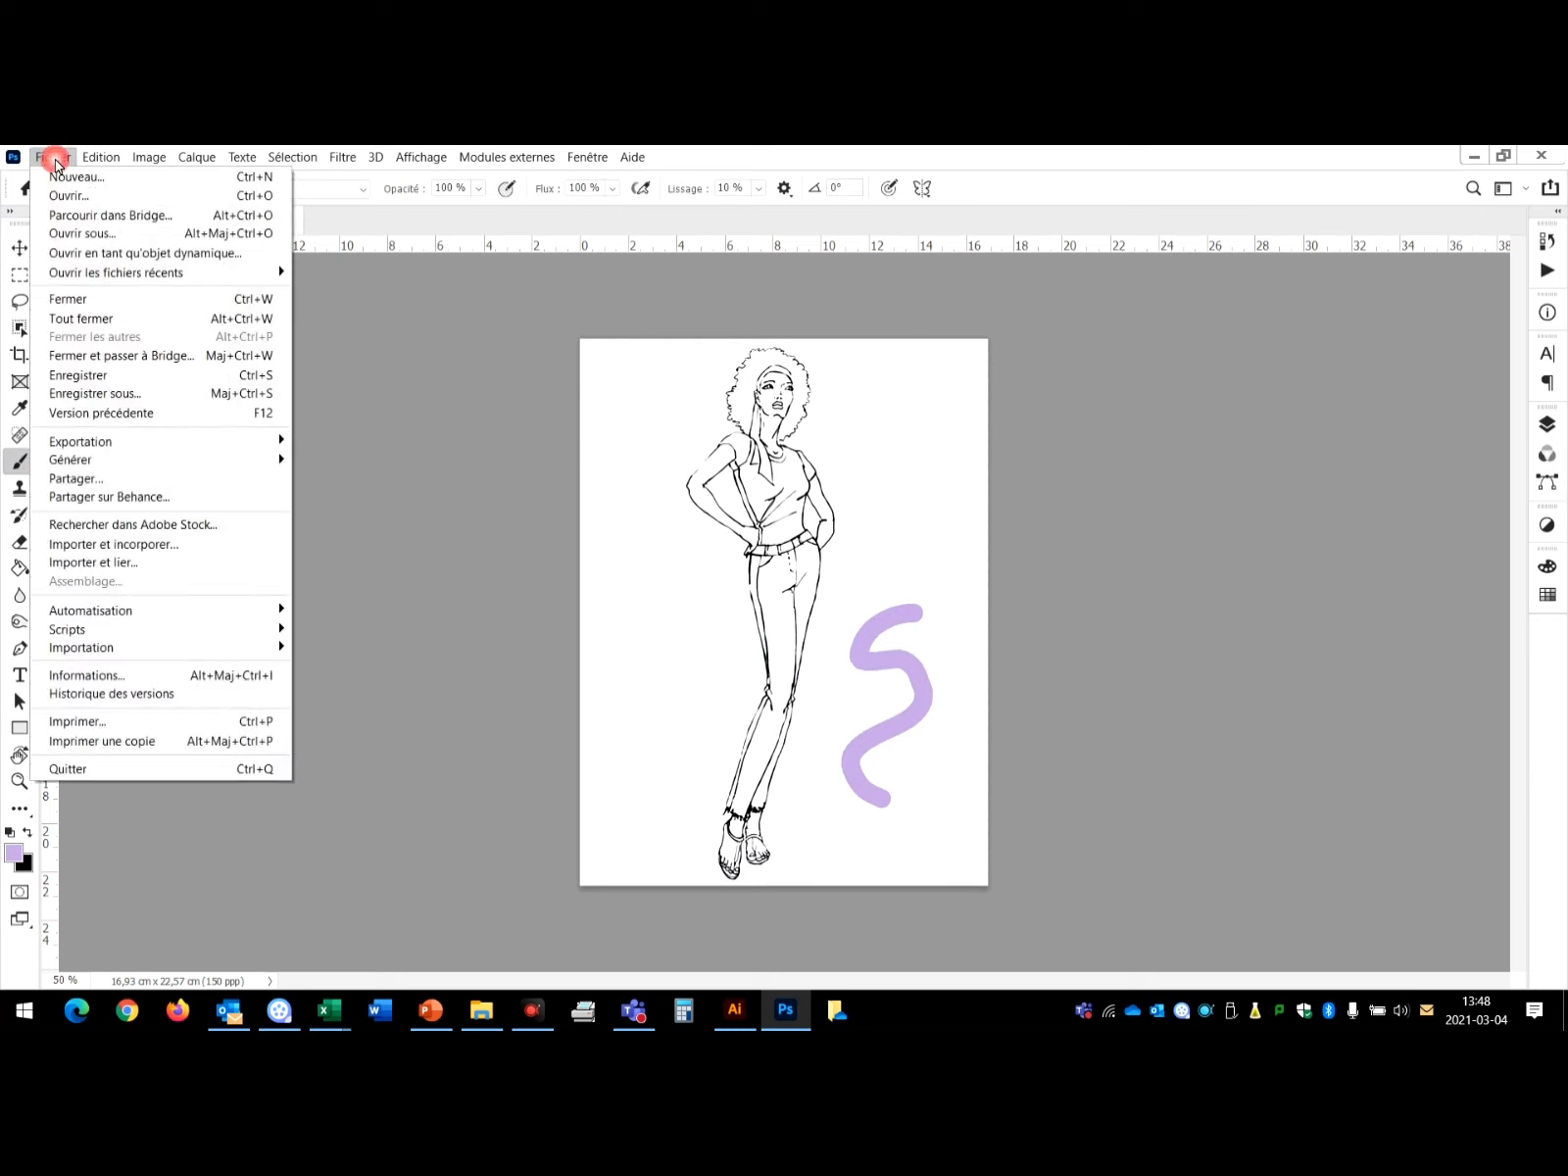
click(137, 375)
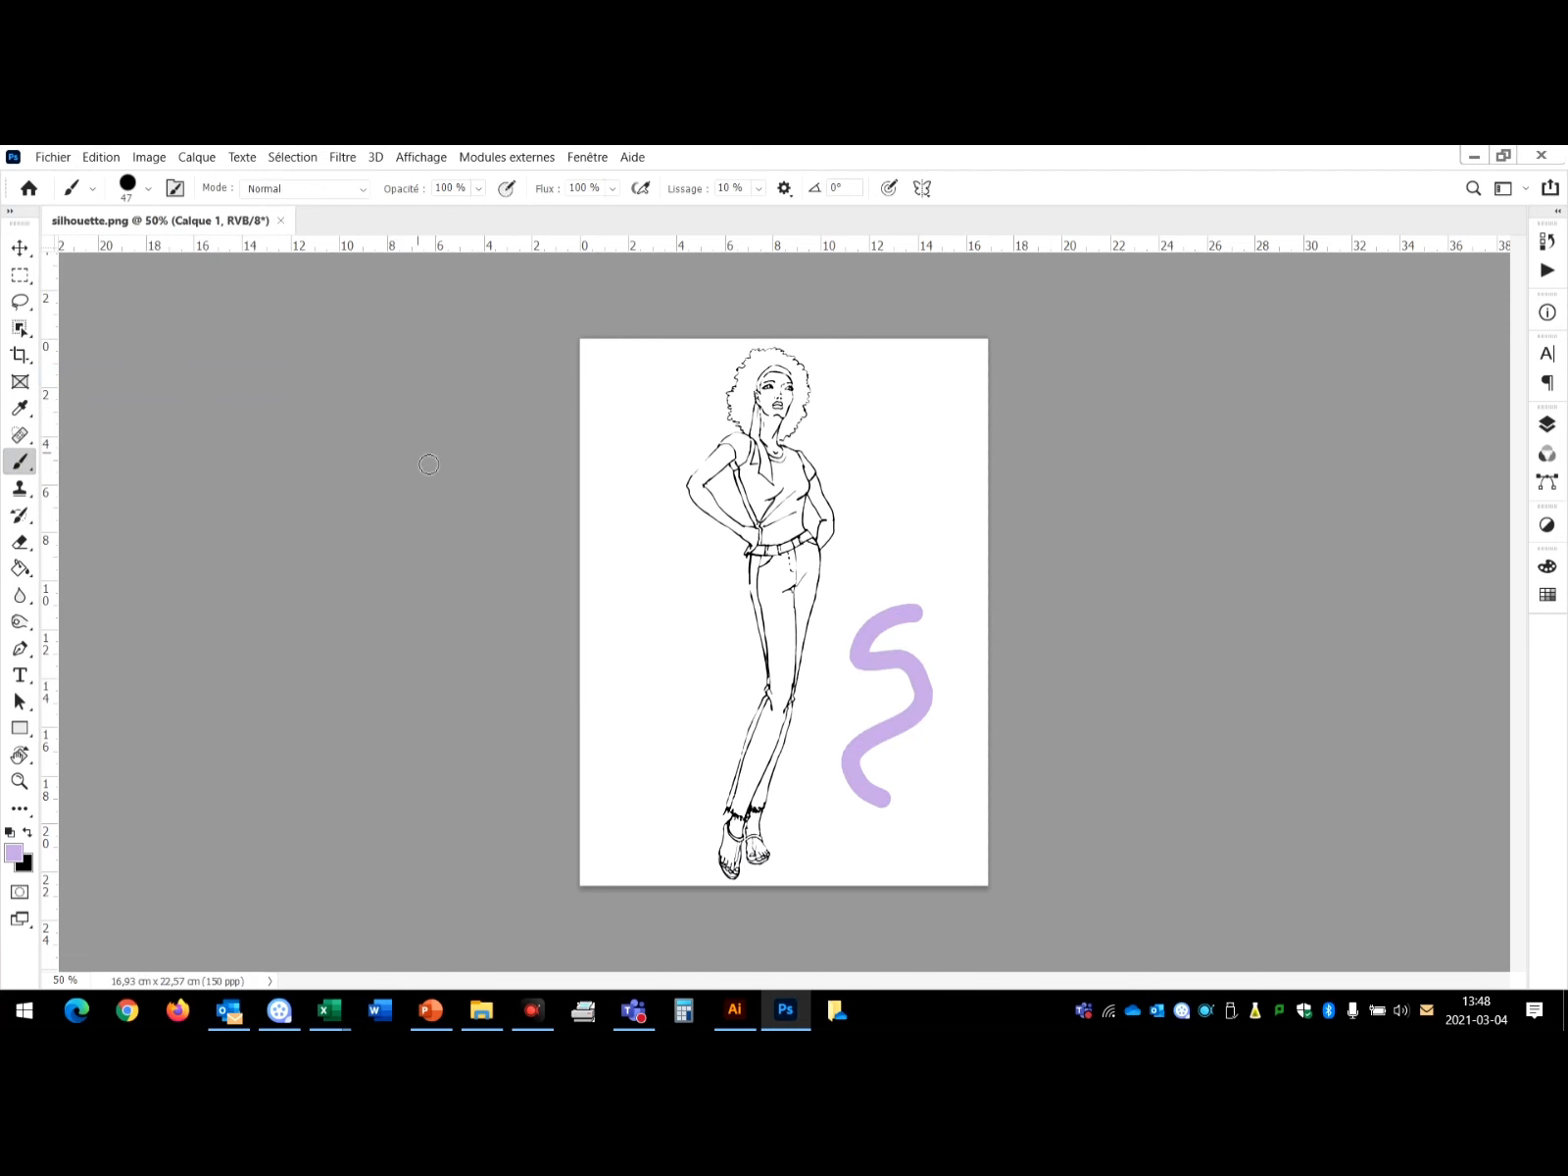
Switch back to Illustrator and accept updating the modified linked image to bring in the brush stroke.
click(734, 1009)
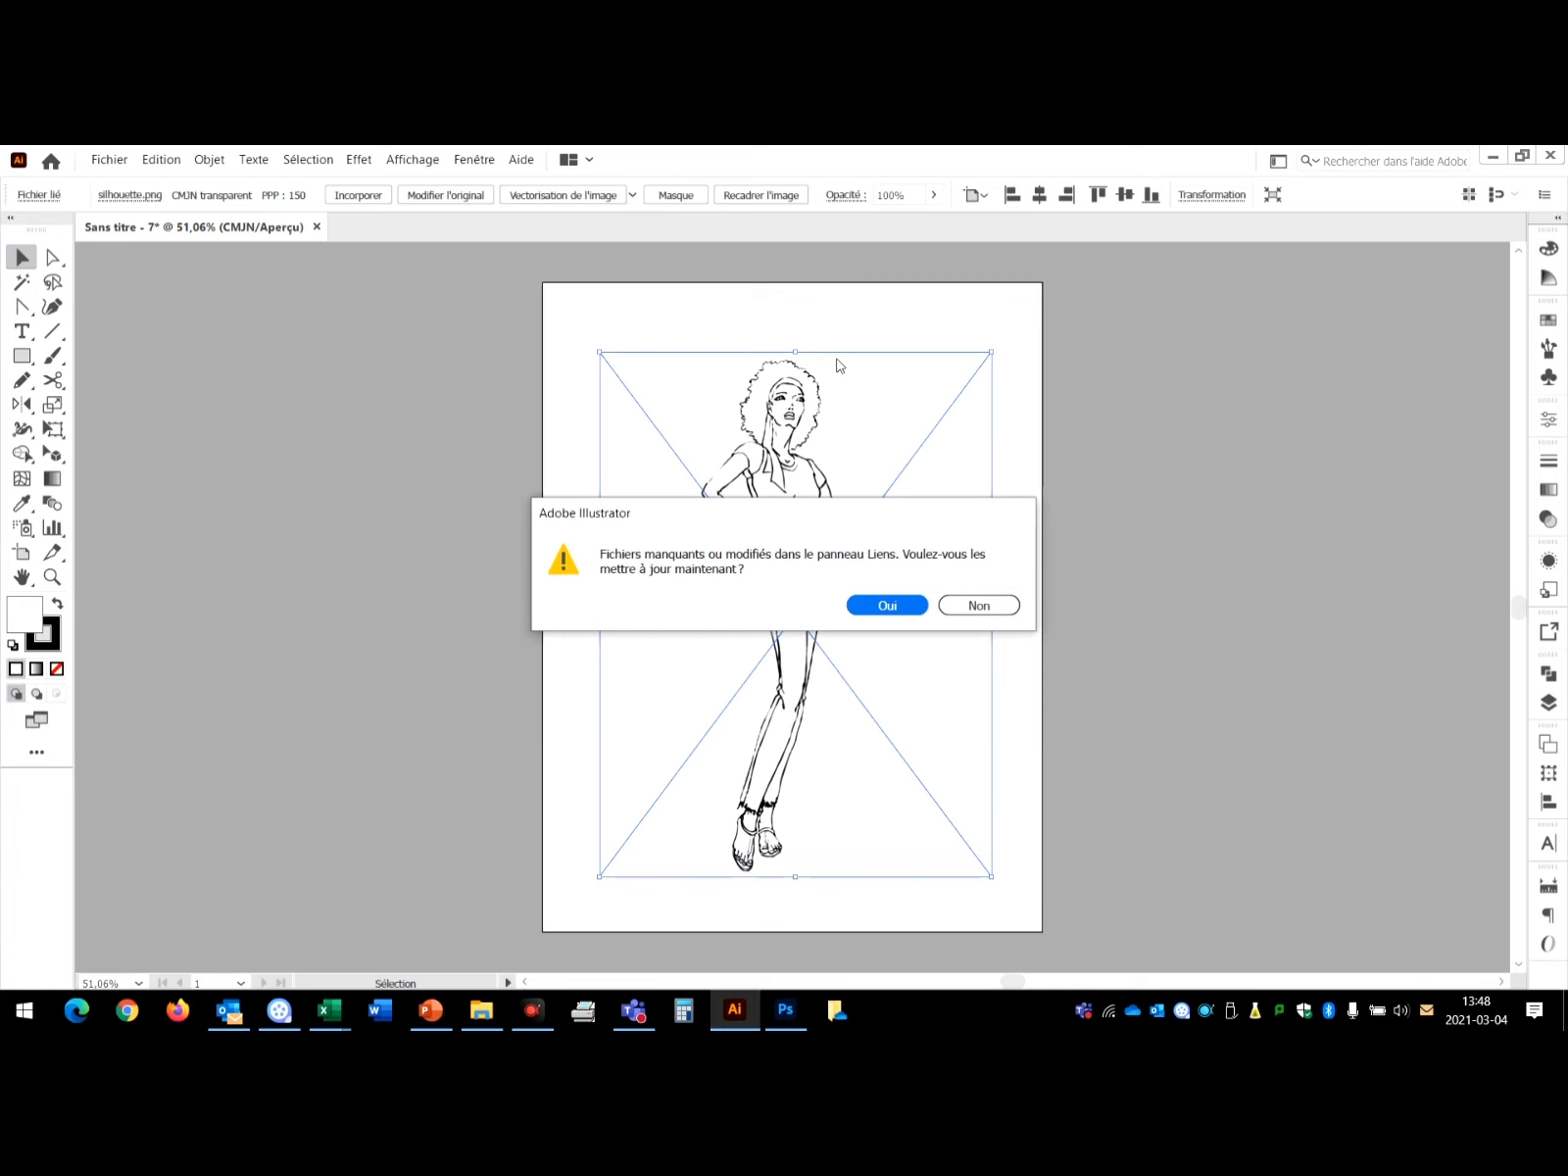
click(887, 606)
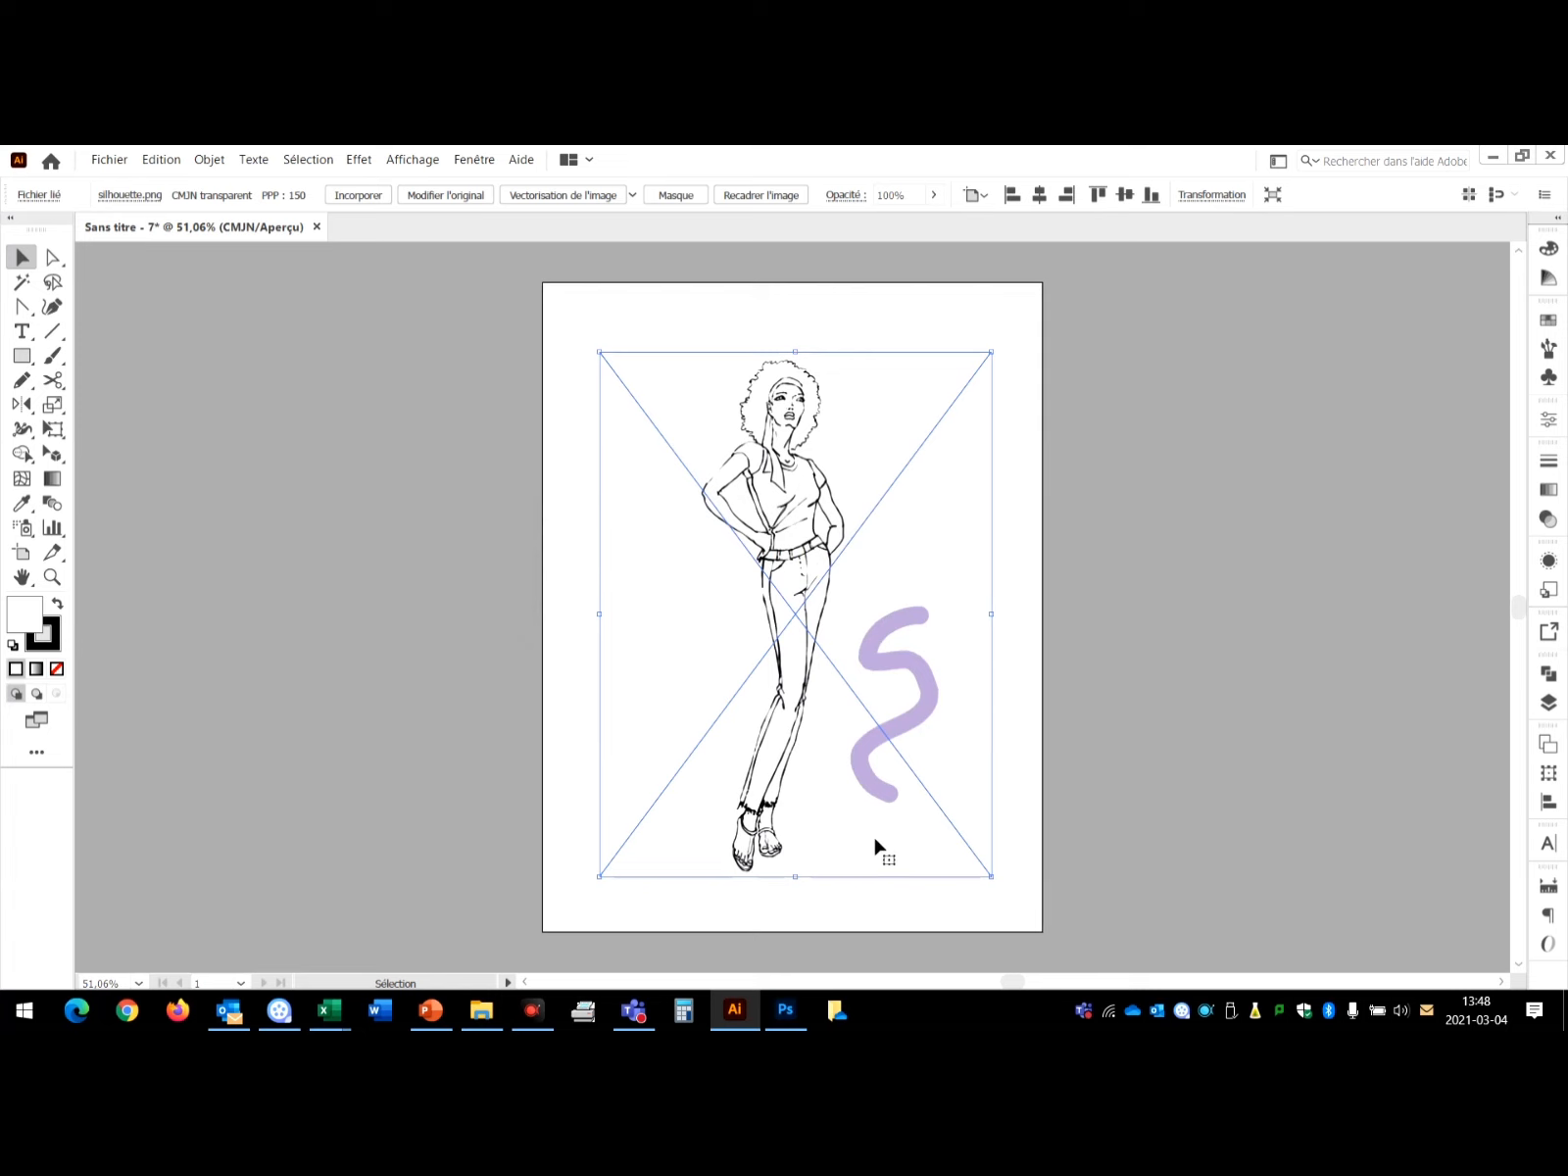
Switch to Photoshop, undo the lavender brush stroke, and save silhouette.png again.
mouse_move(796, 1022)
click(784, 1010)
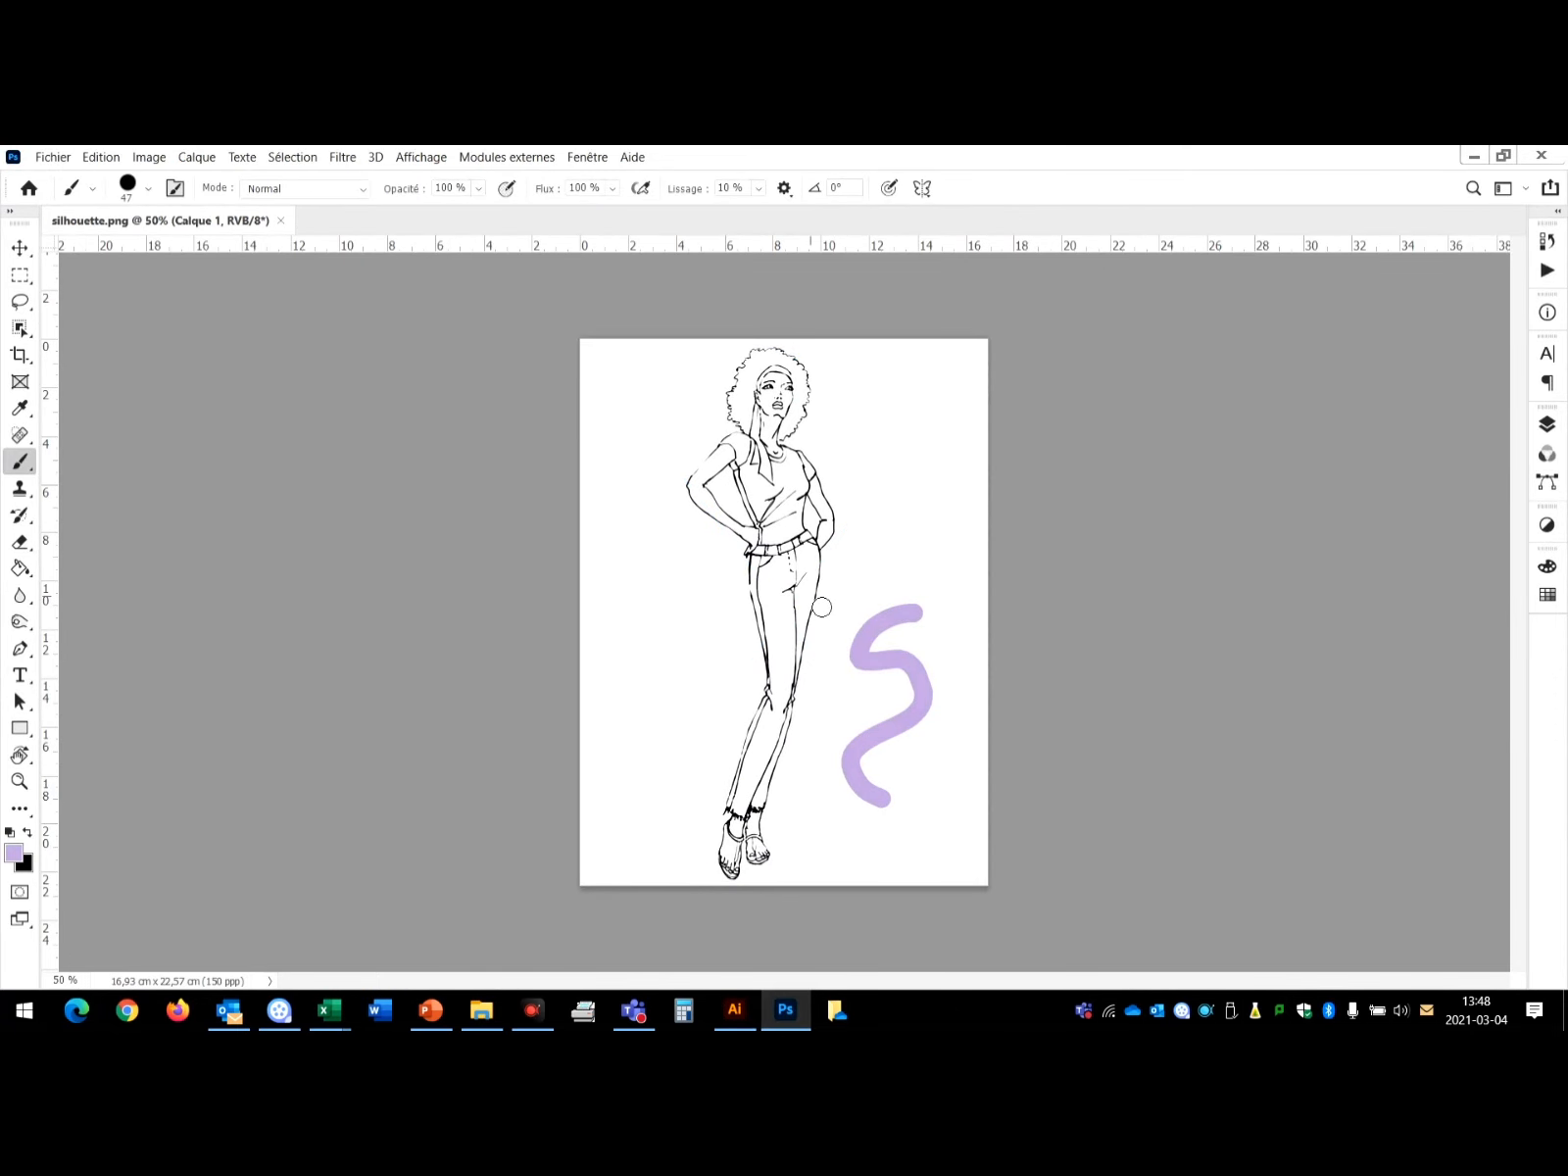
key(ctrl+z)
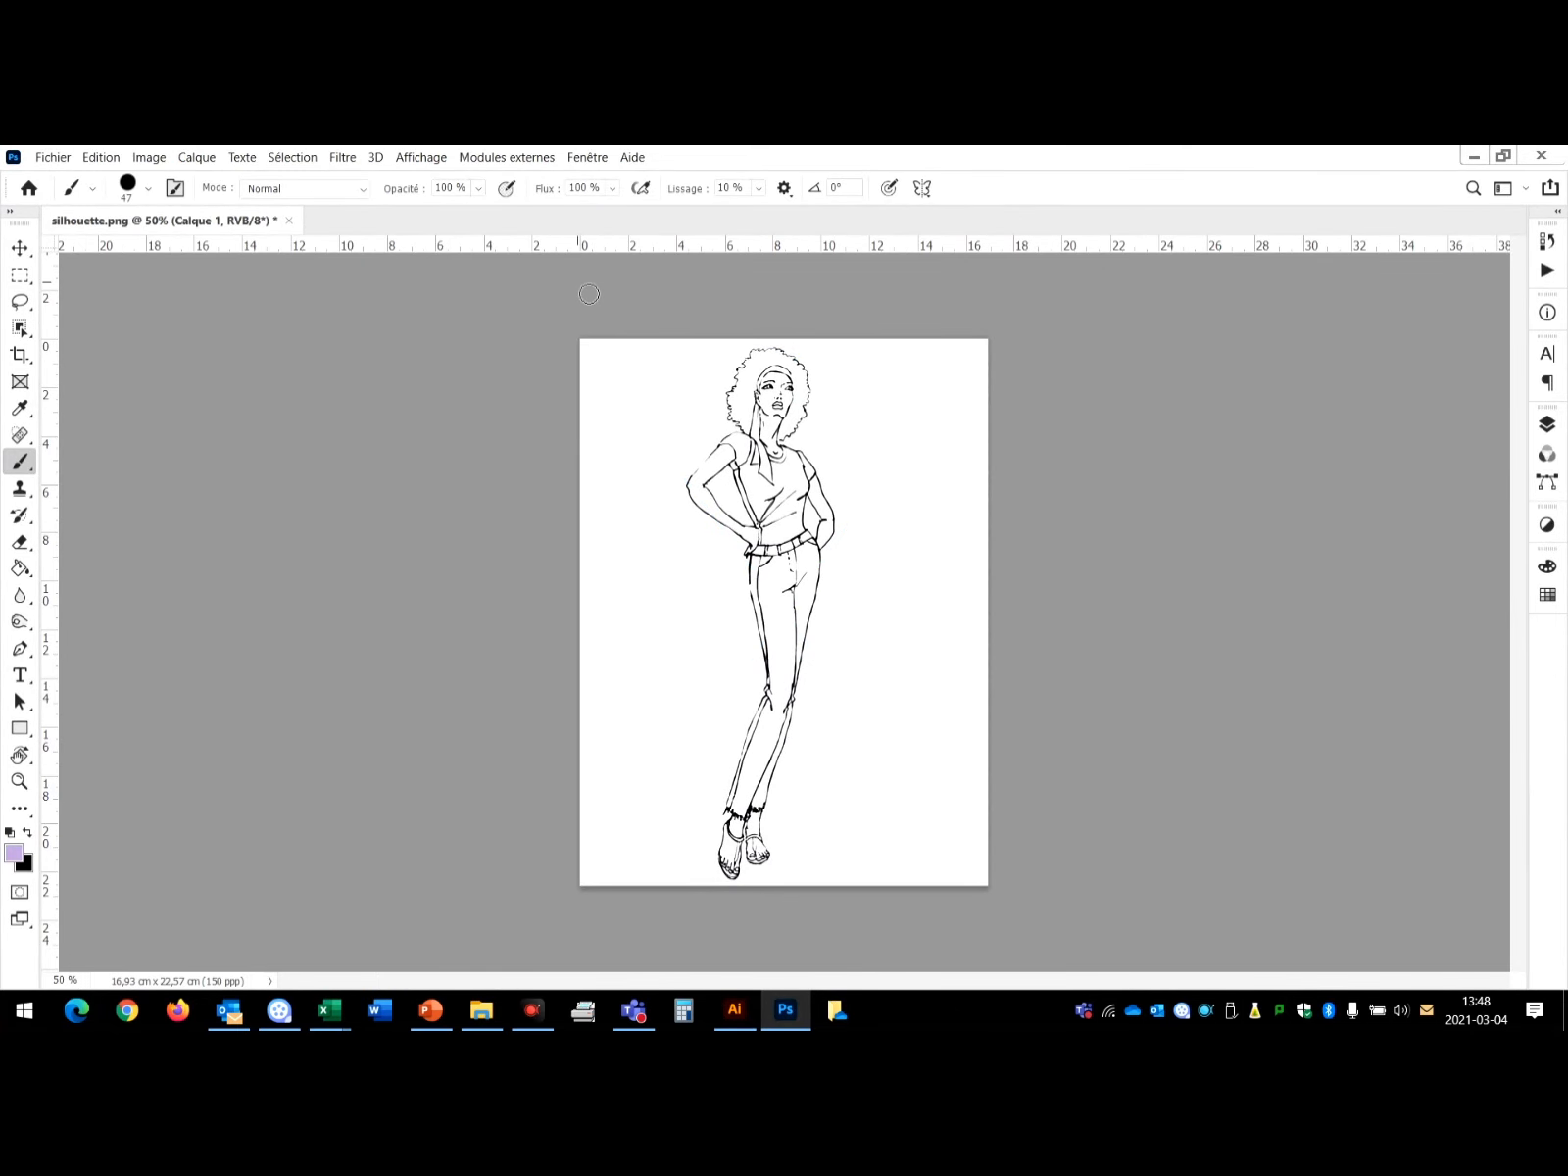
key(ctrl+s)
Return to Illustrator and update the linked silhouette to its version without the stroke.
click(734, 1012)
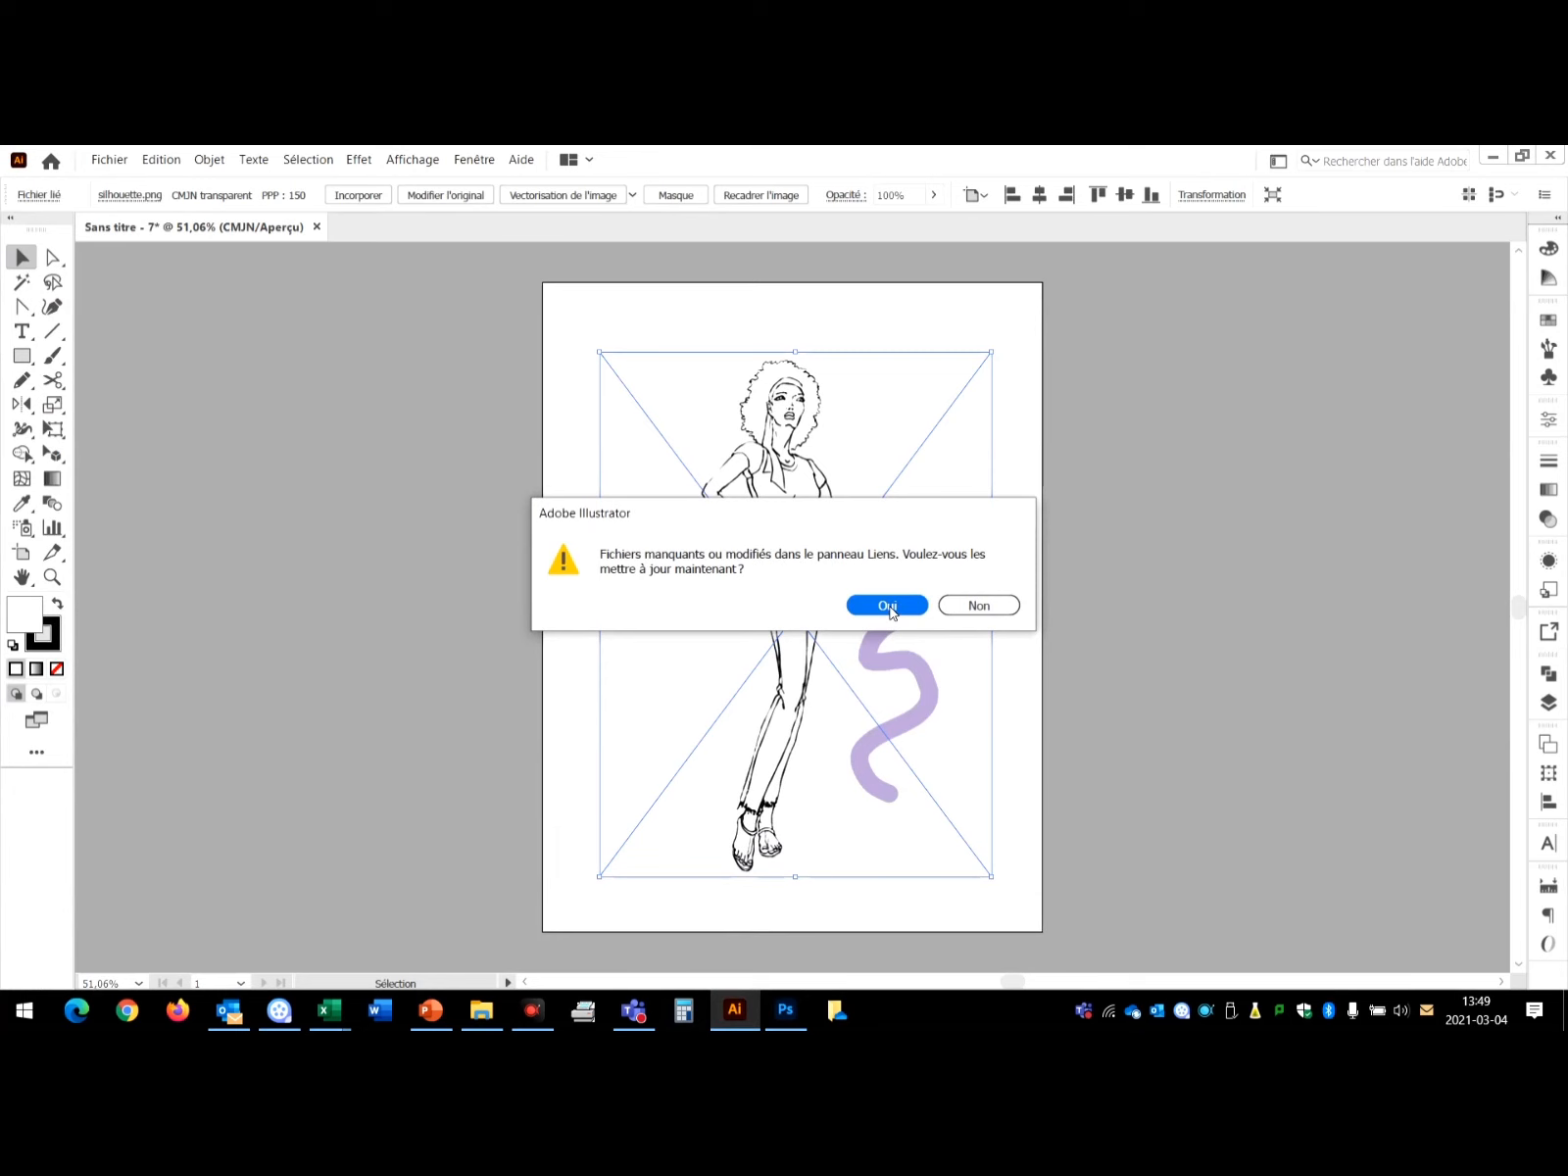
click(888, 606)
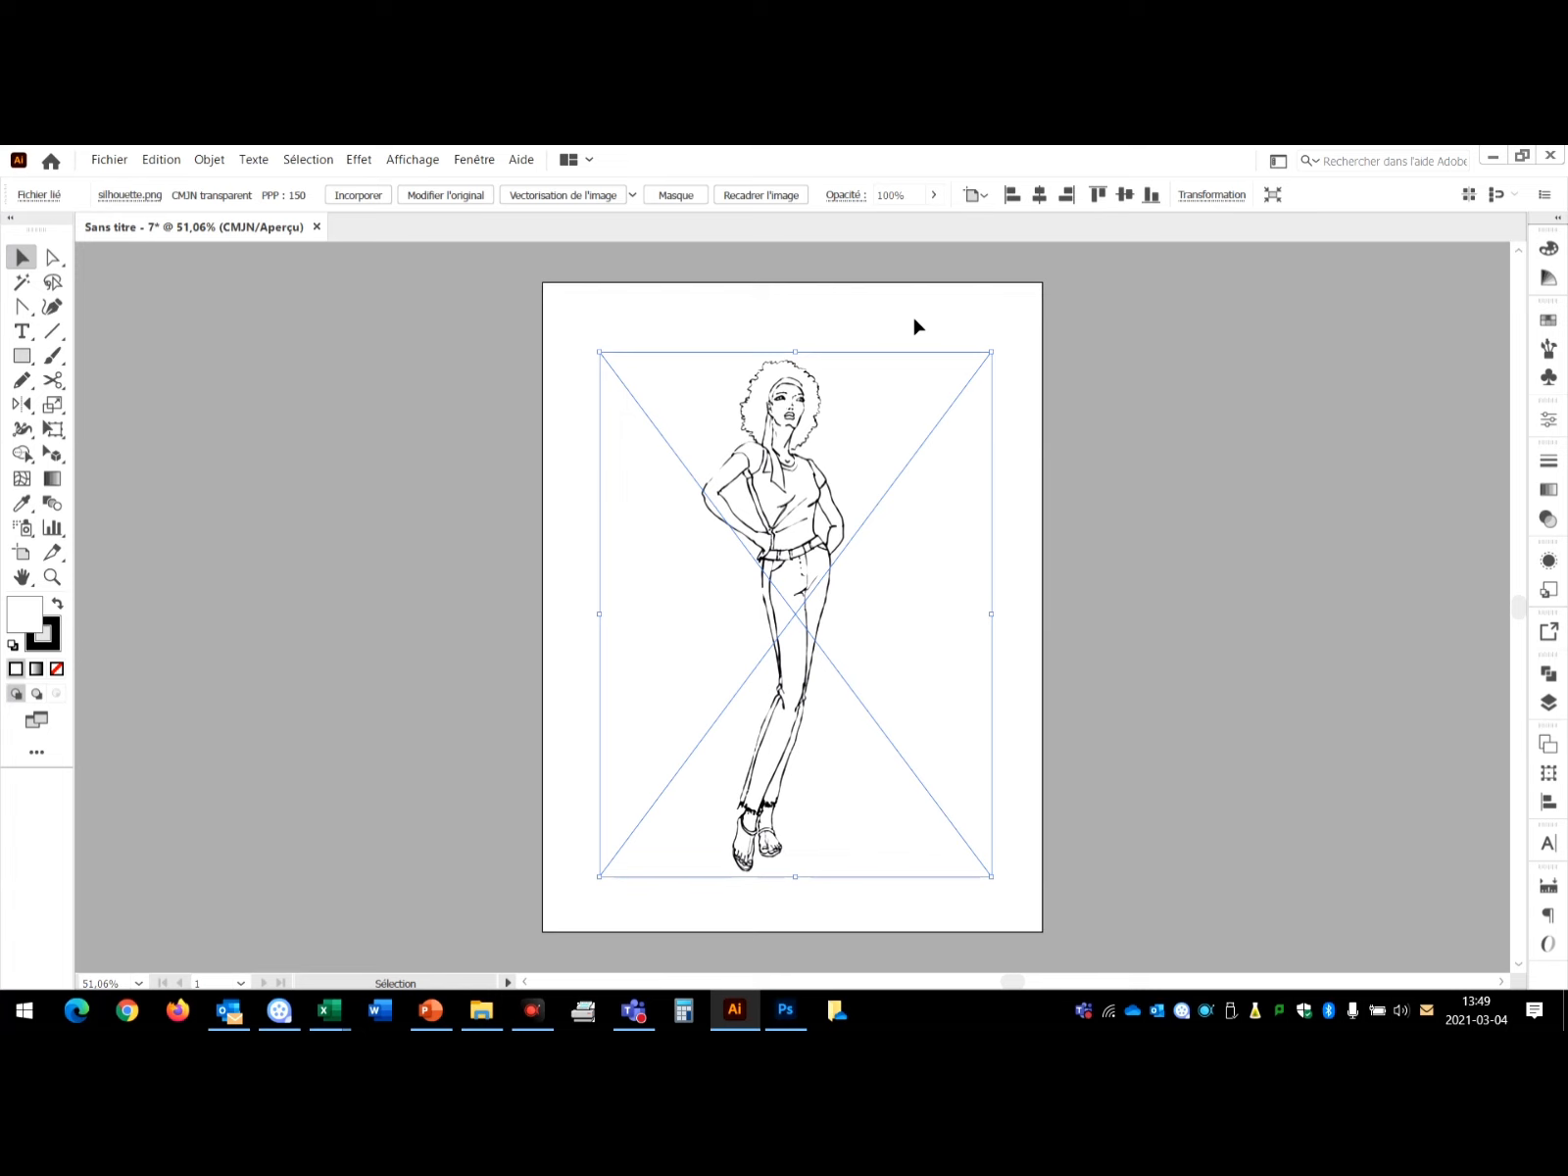
Vectorize the placed silhouette with the default preset and open its image tracing settings beside the artboard.
click(561, 198)
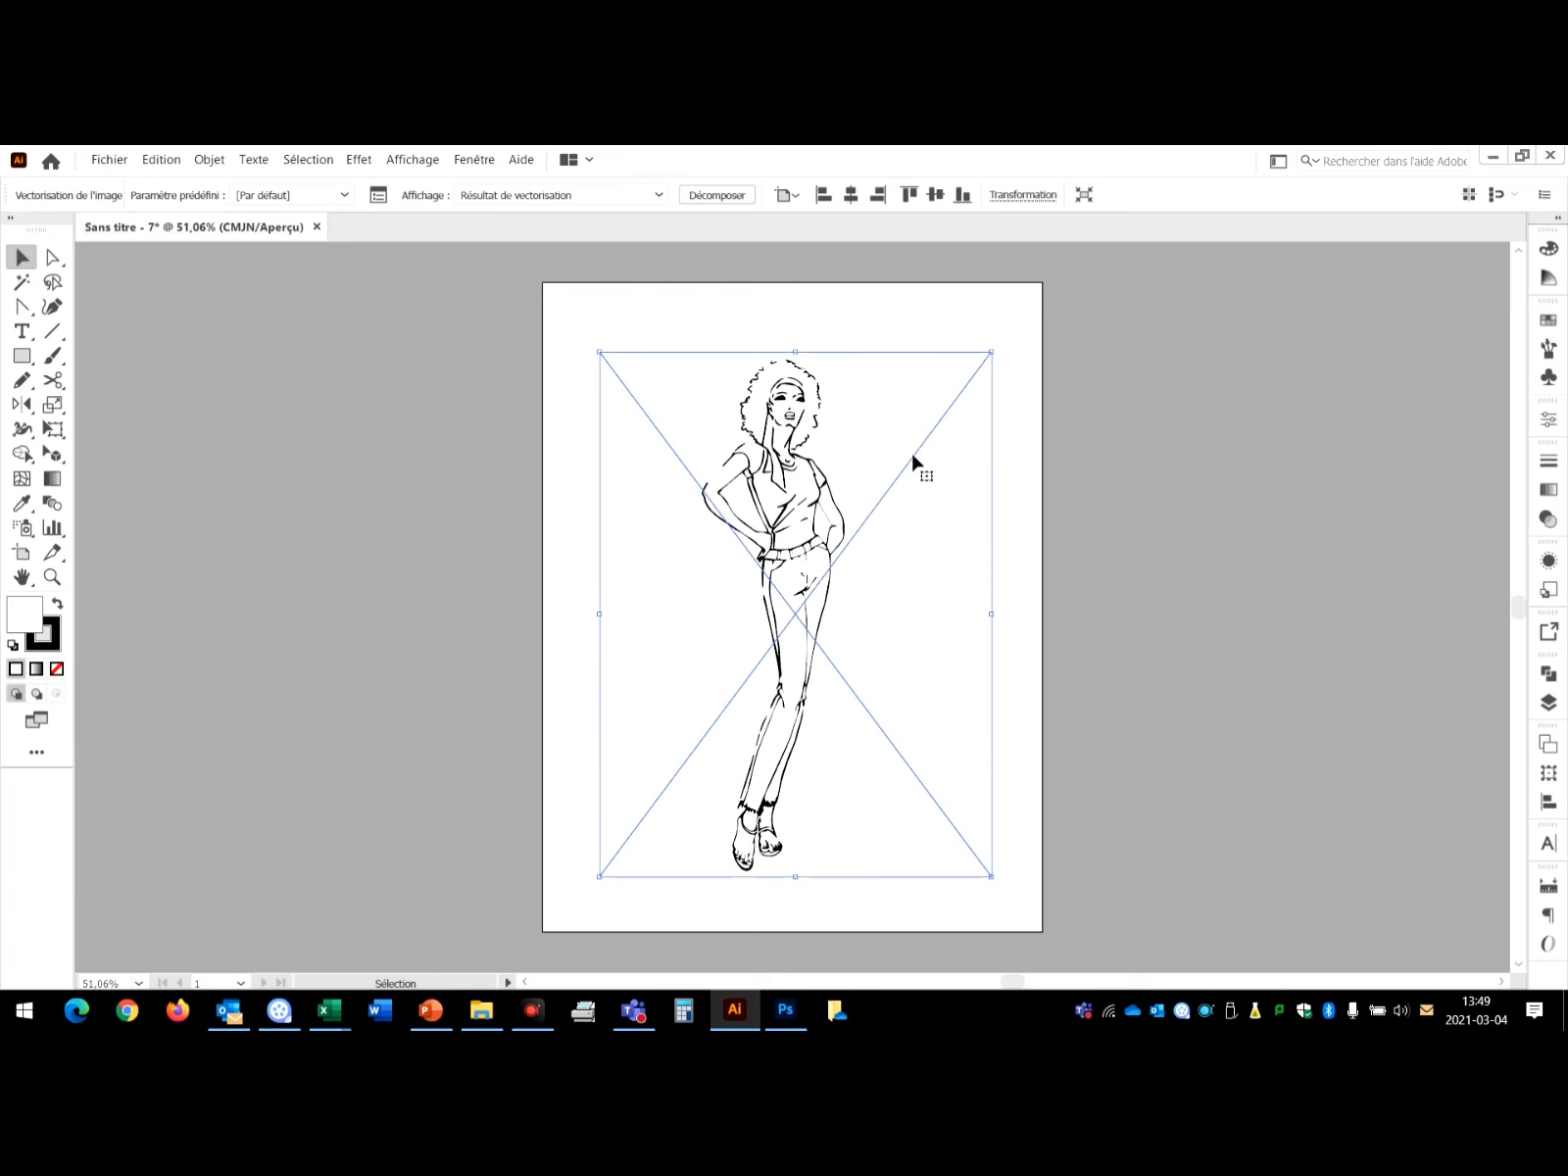
click(377, 198)
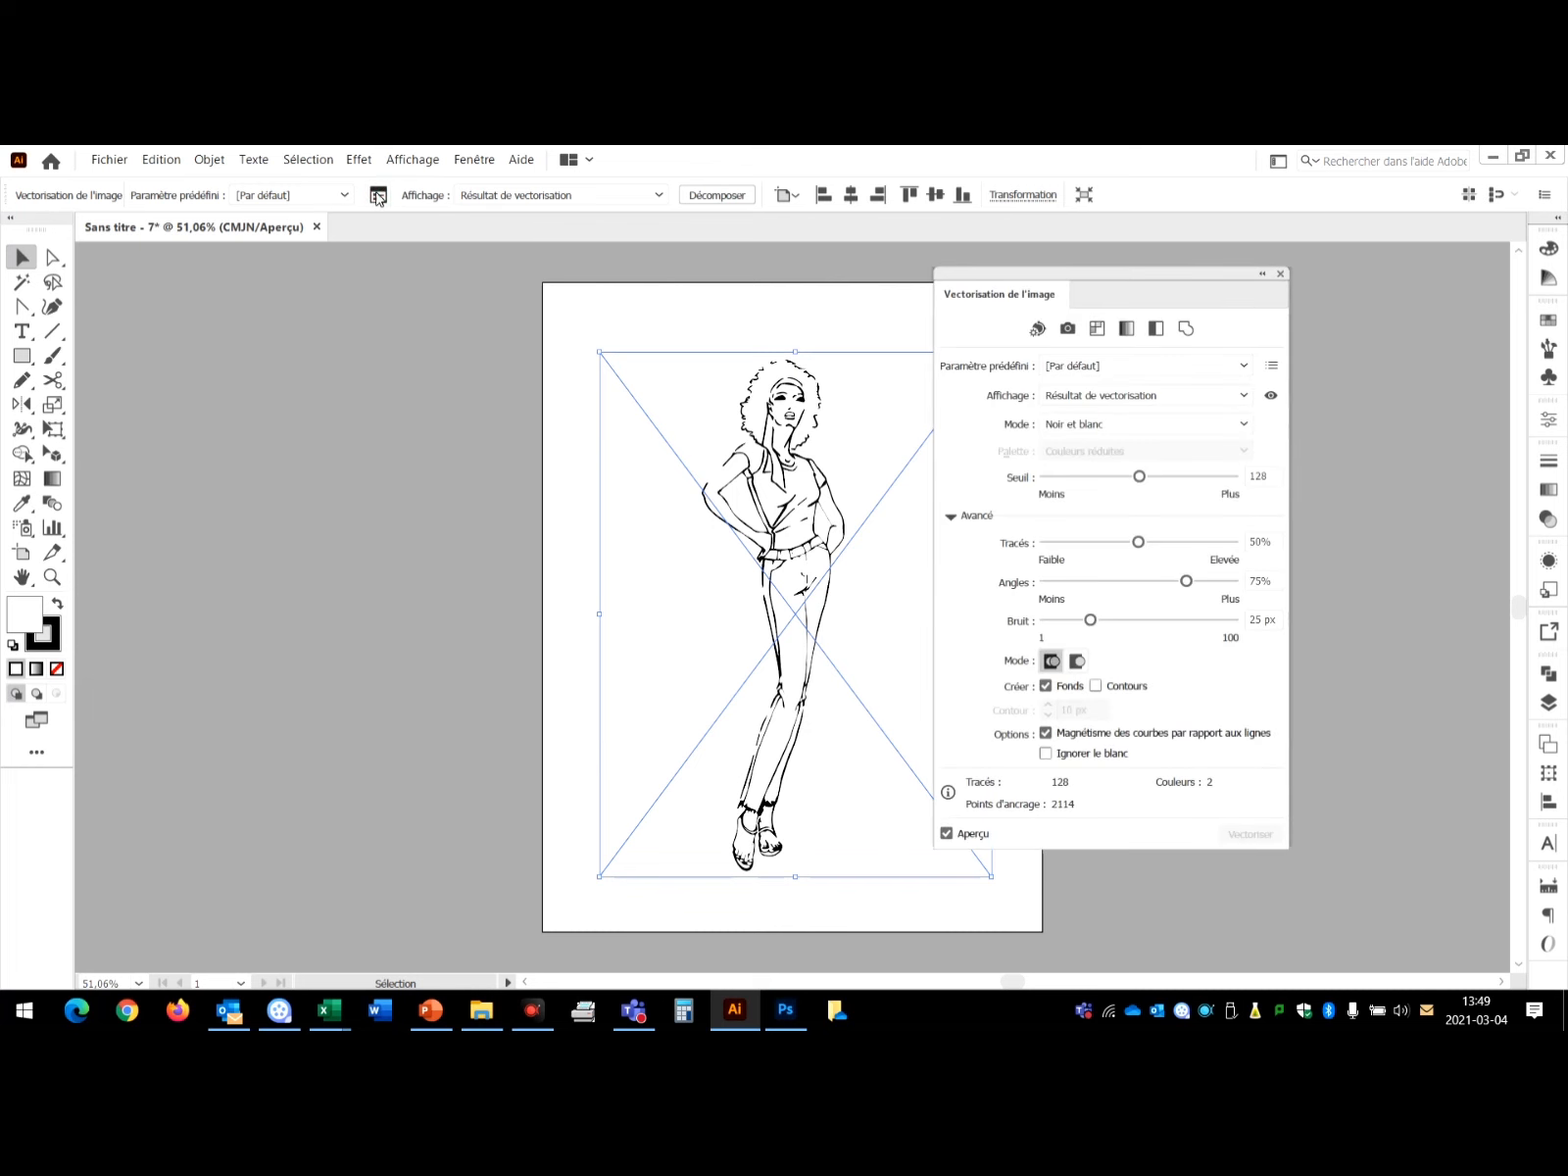
mouse_move(1124, 284)
mouse_down()
mouse_move(870, 309)
mouse_move(396, 301)
mouse_move(364, 286)
mouse_up()
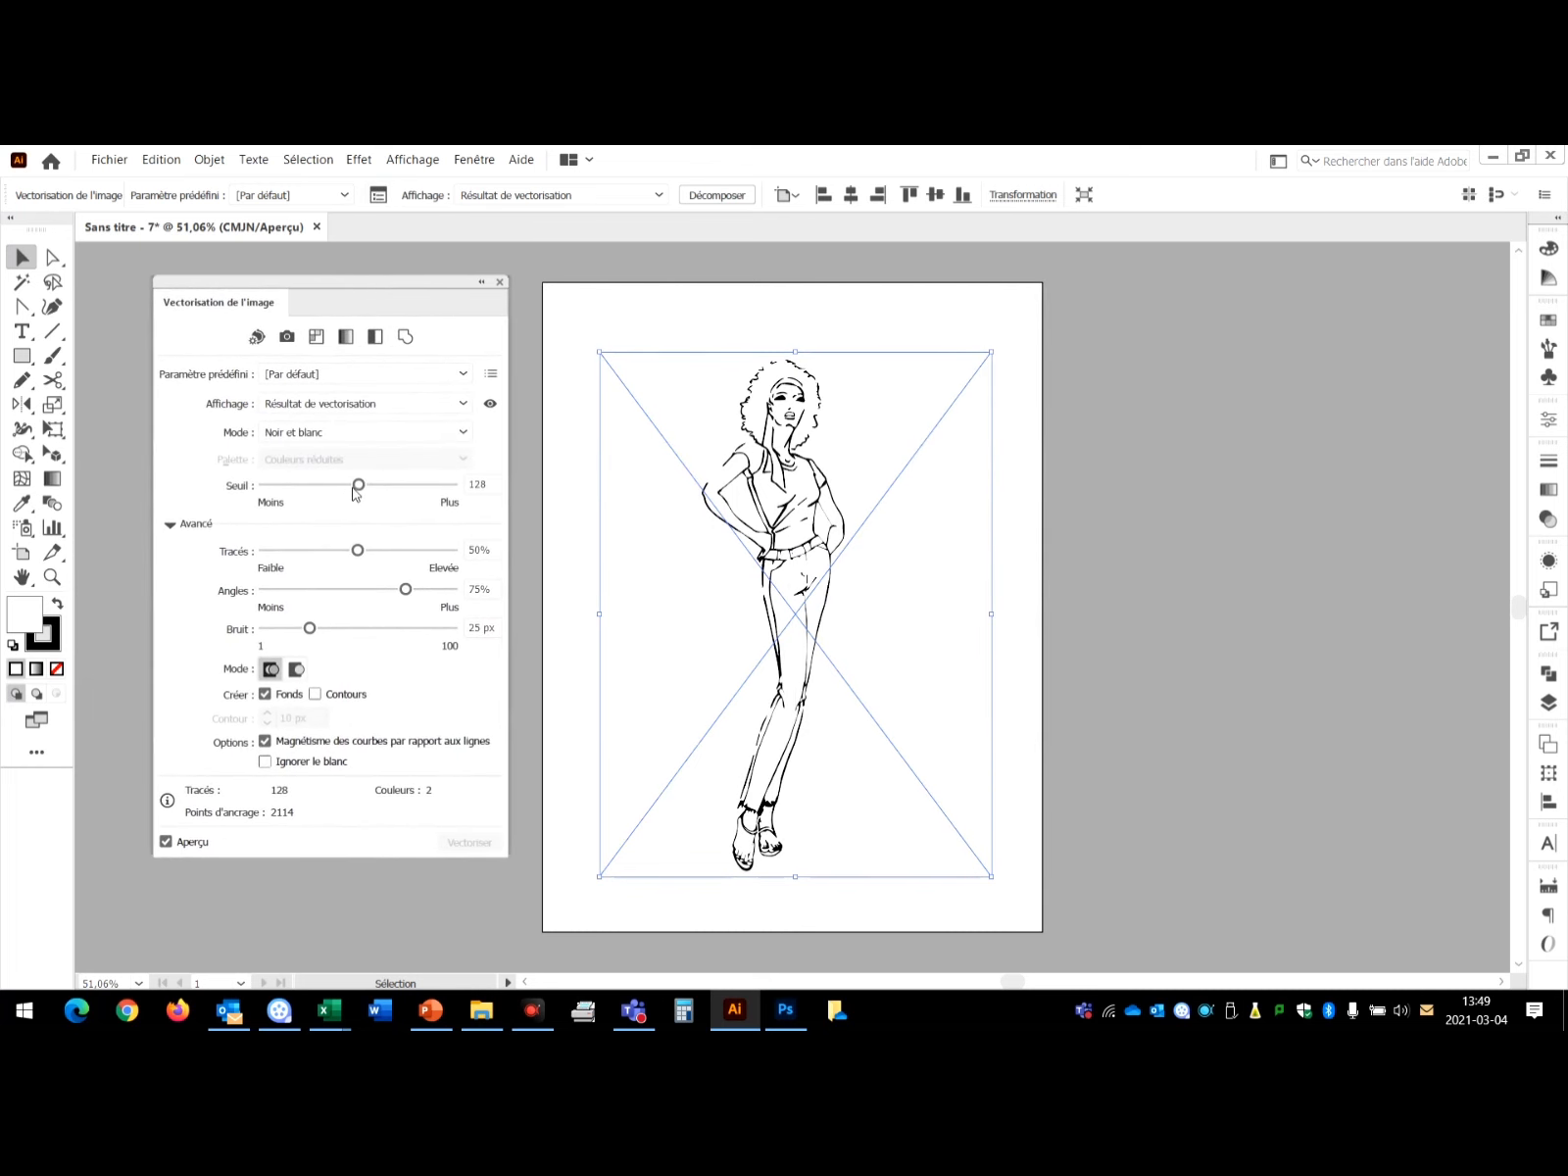
Refine the black-and-white tracing with Seuil at 150, Tracés at 66% and Bruit at 12 px.
drag(359, 484, 372, 490)
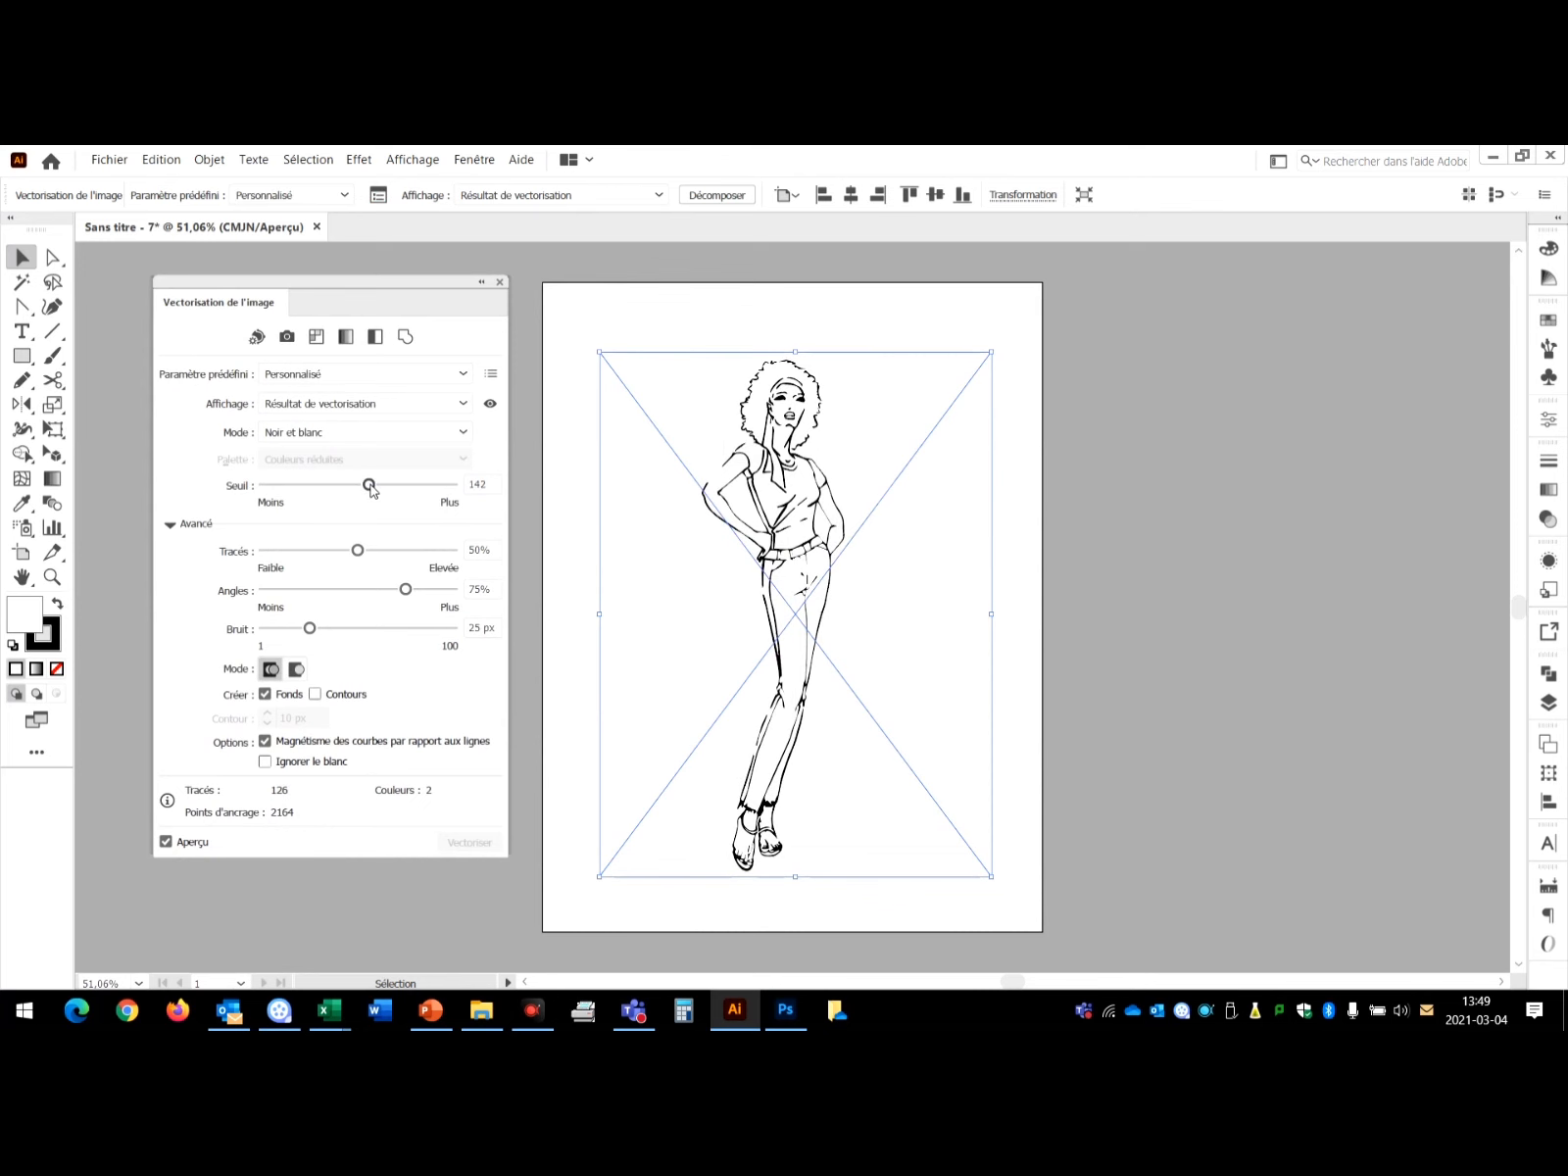
drag(371, 490, 378, 492)
drag(377, 490, 375, 490)
drag(358, 550, 395, 556)
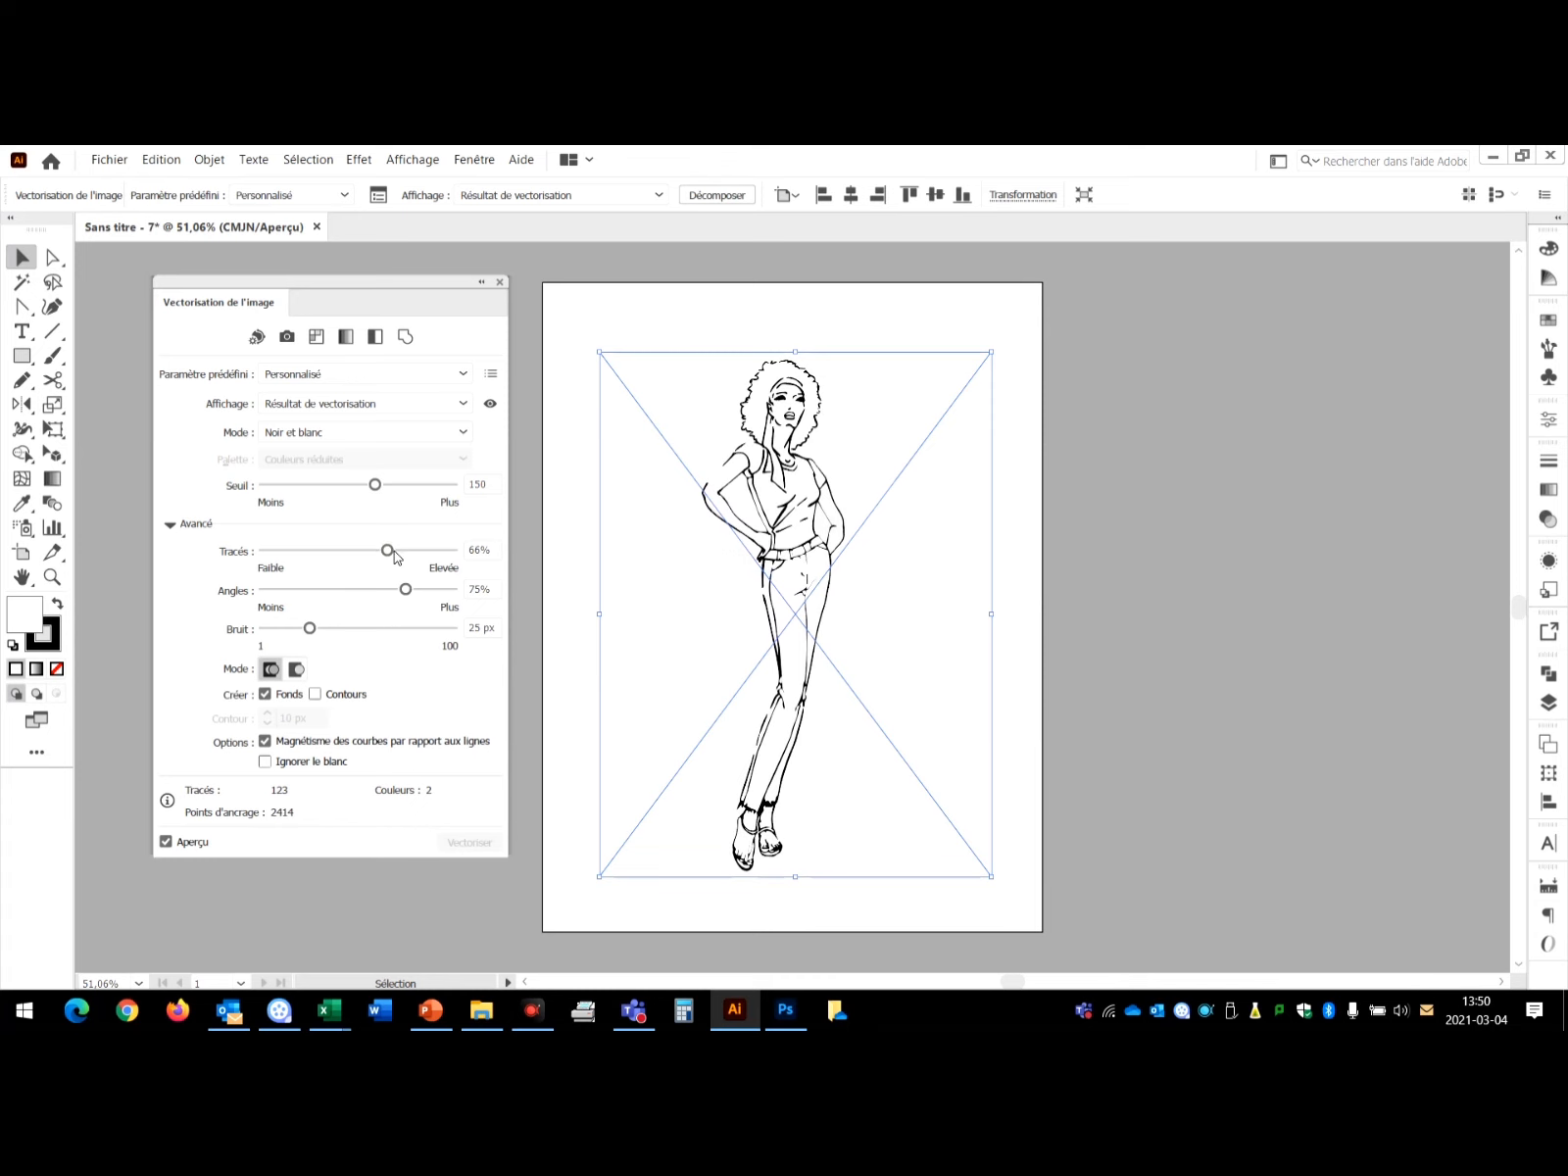
drag(311, 632, 286, 630)
Try the tracing's Angles value at 21% while inspecting the face up close, and settle on 50%.
scroll(819, 522, up, 1)
scroll(812, 510, up, 1)
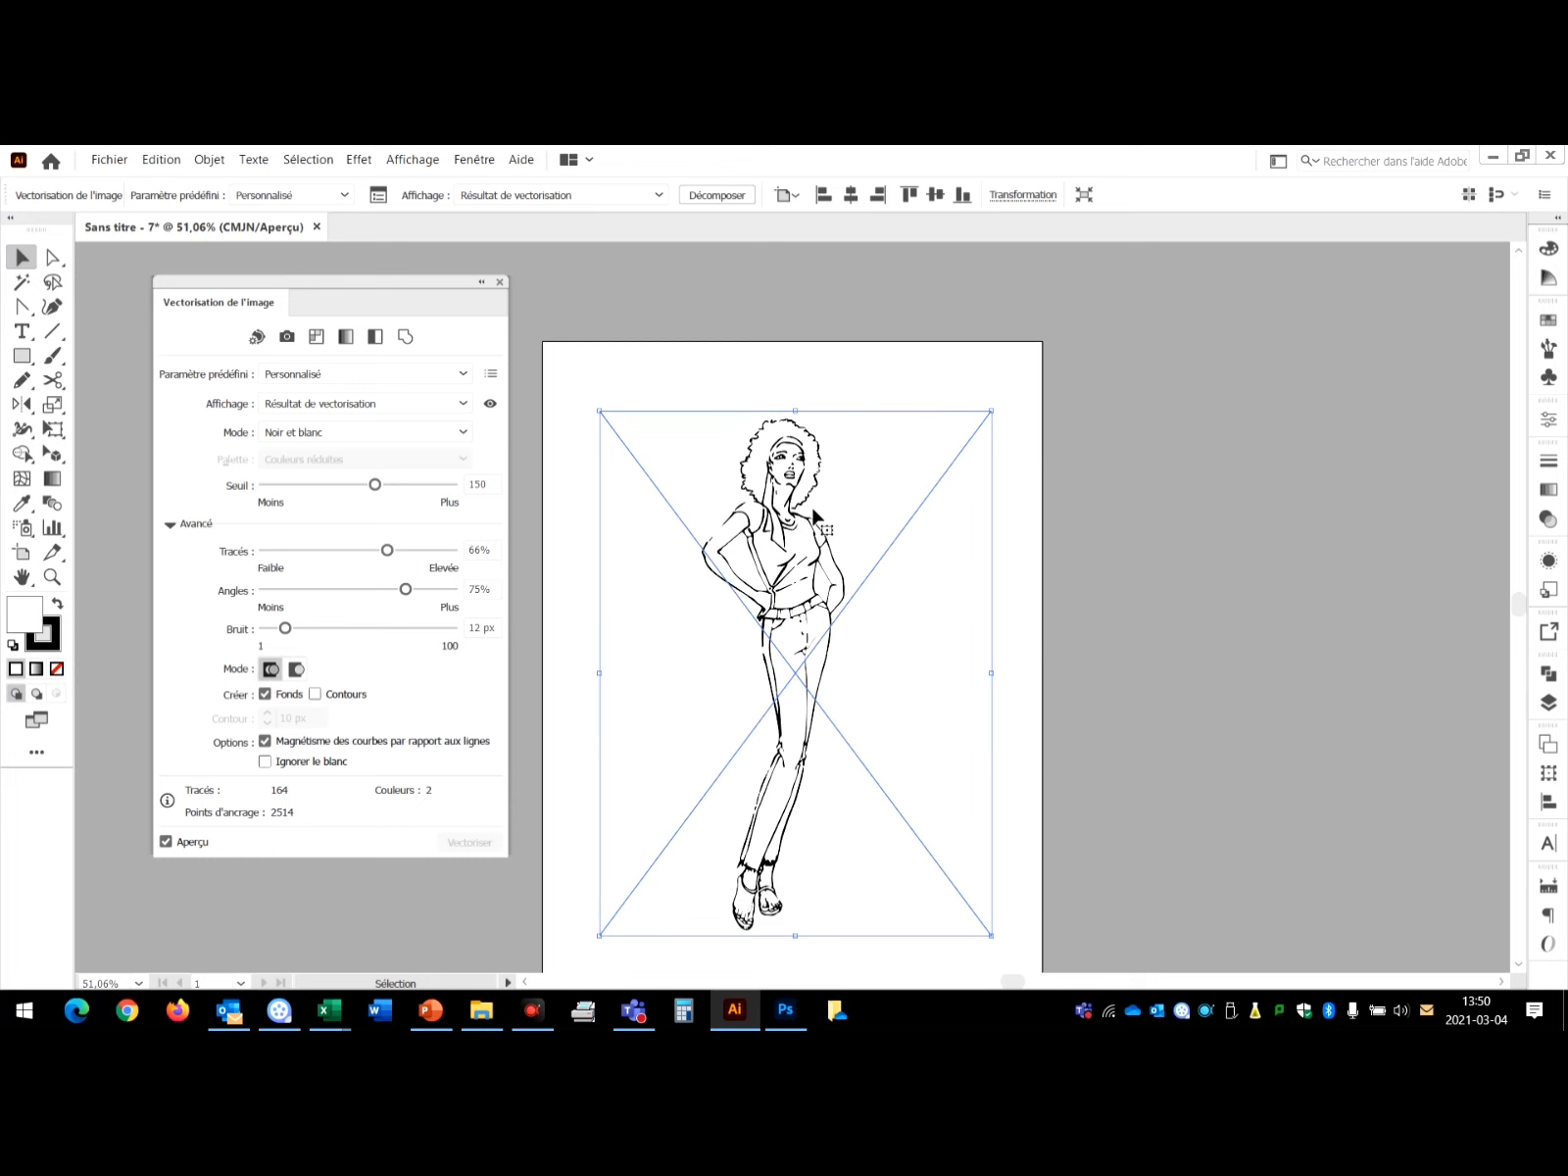
key(z)
drag(820, 530, 917, 549)
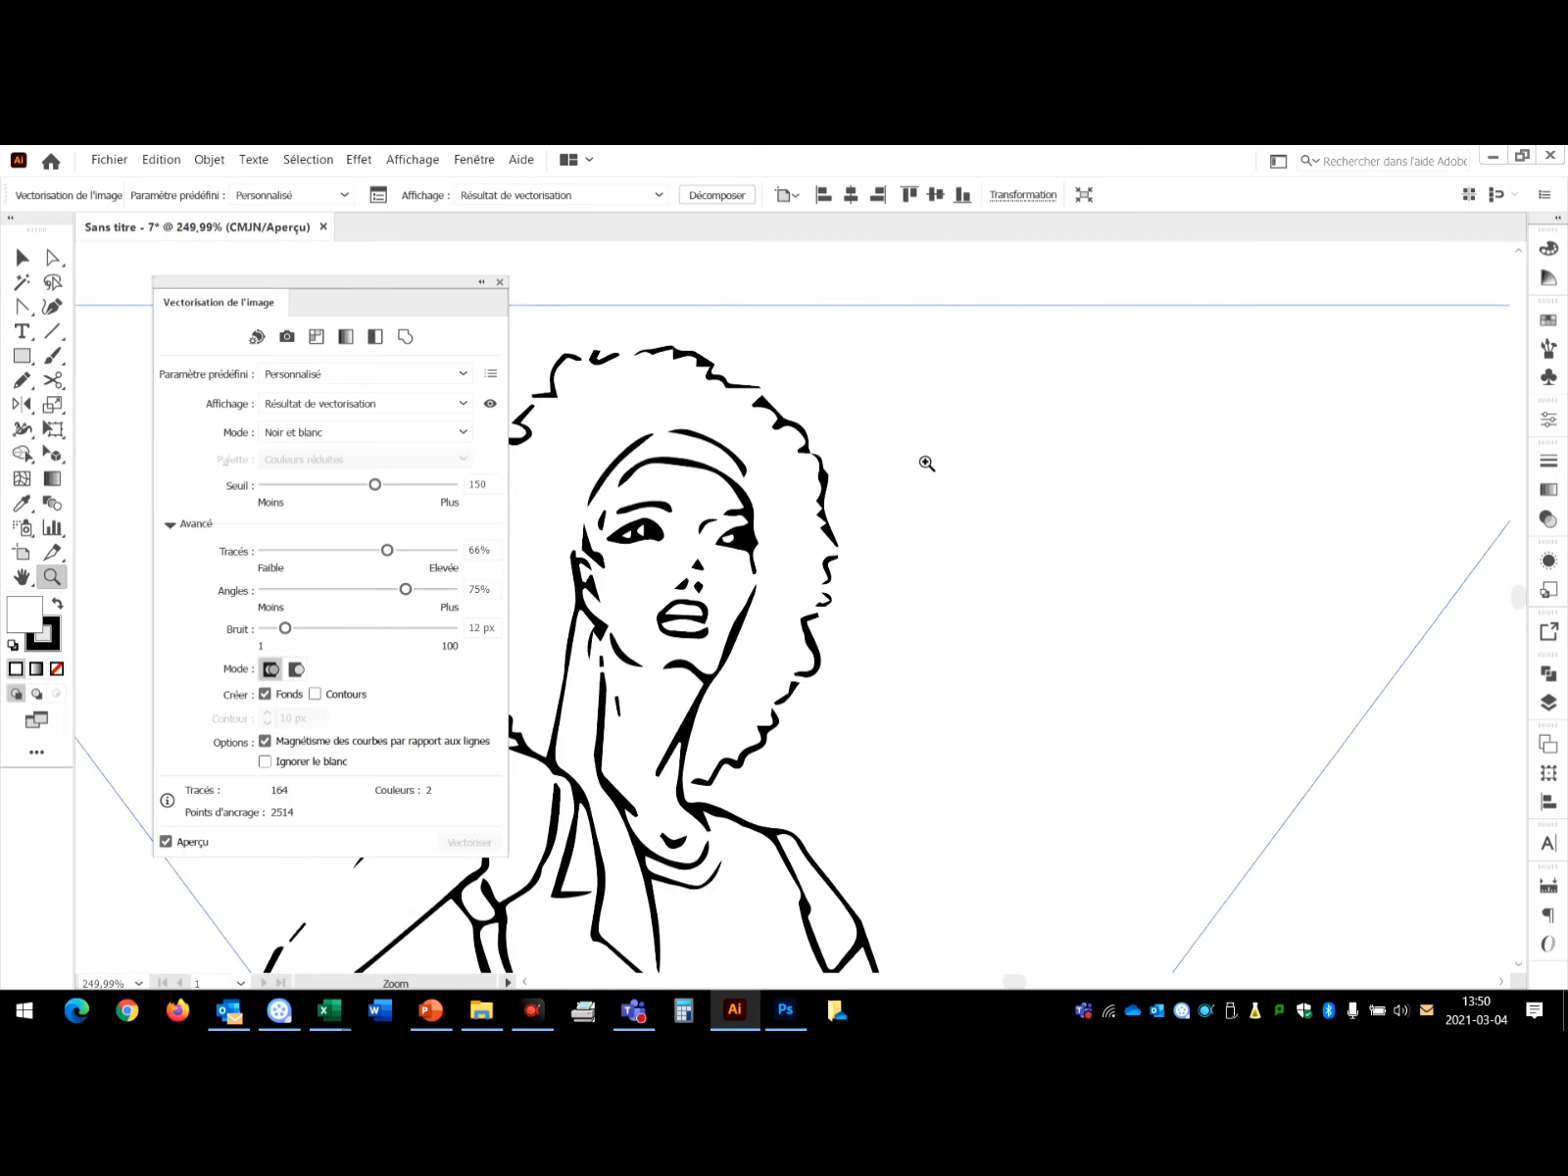
drag(436, 294, 310, 287)
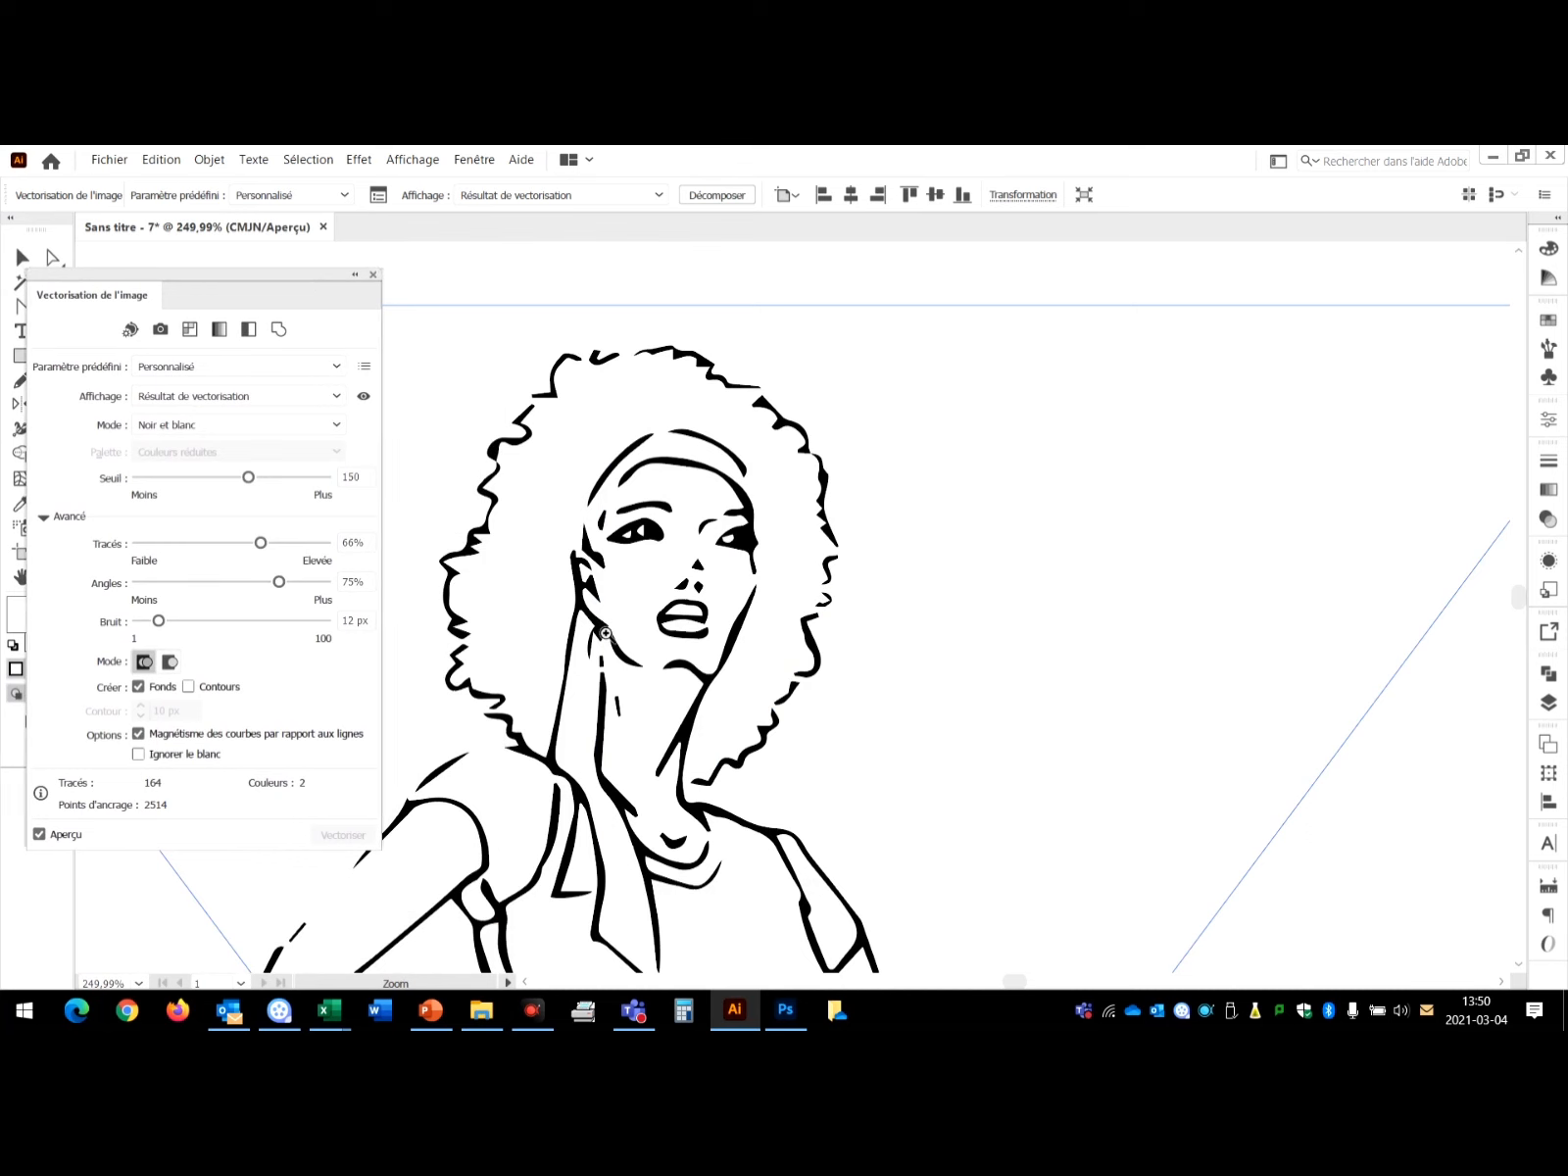
drag(310, 290, 336, 252)
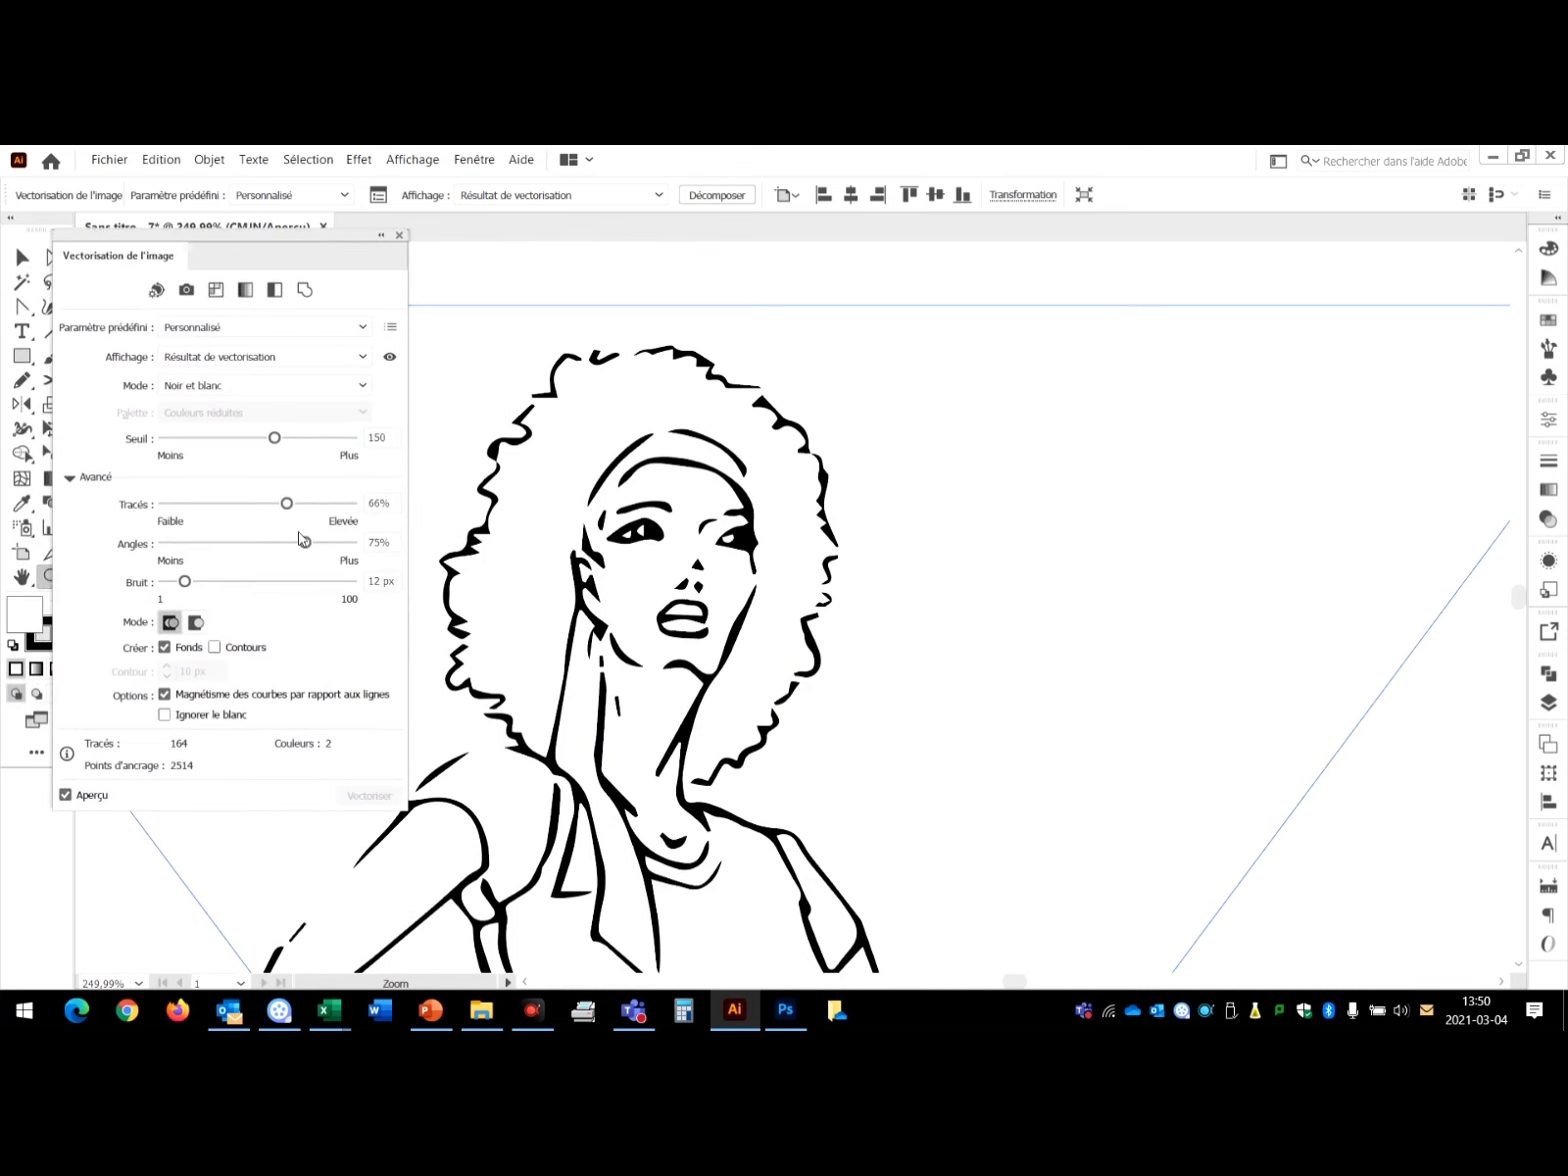
drag(308, 544, 205, 547)
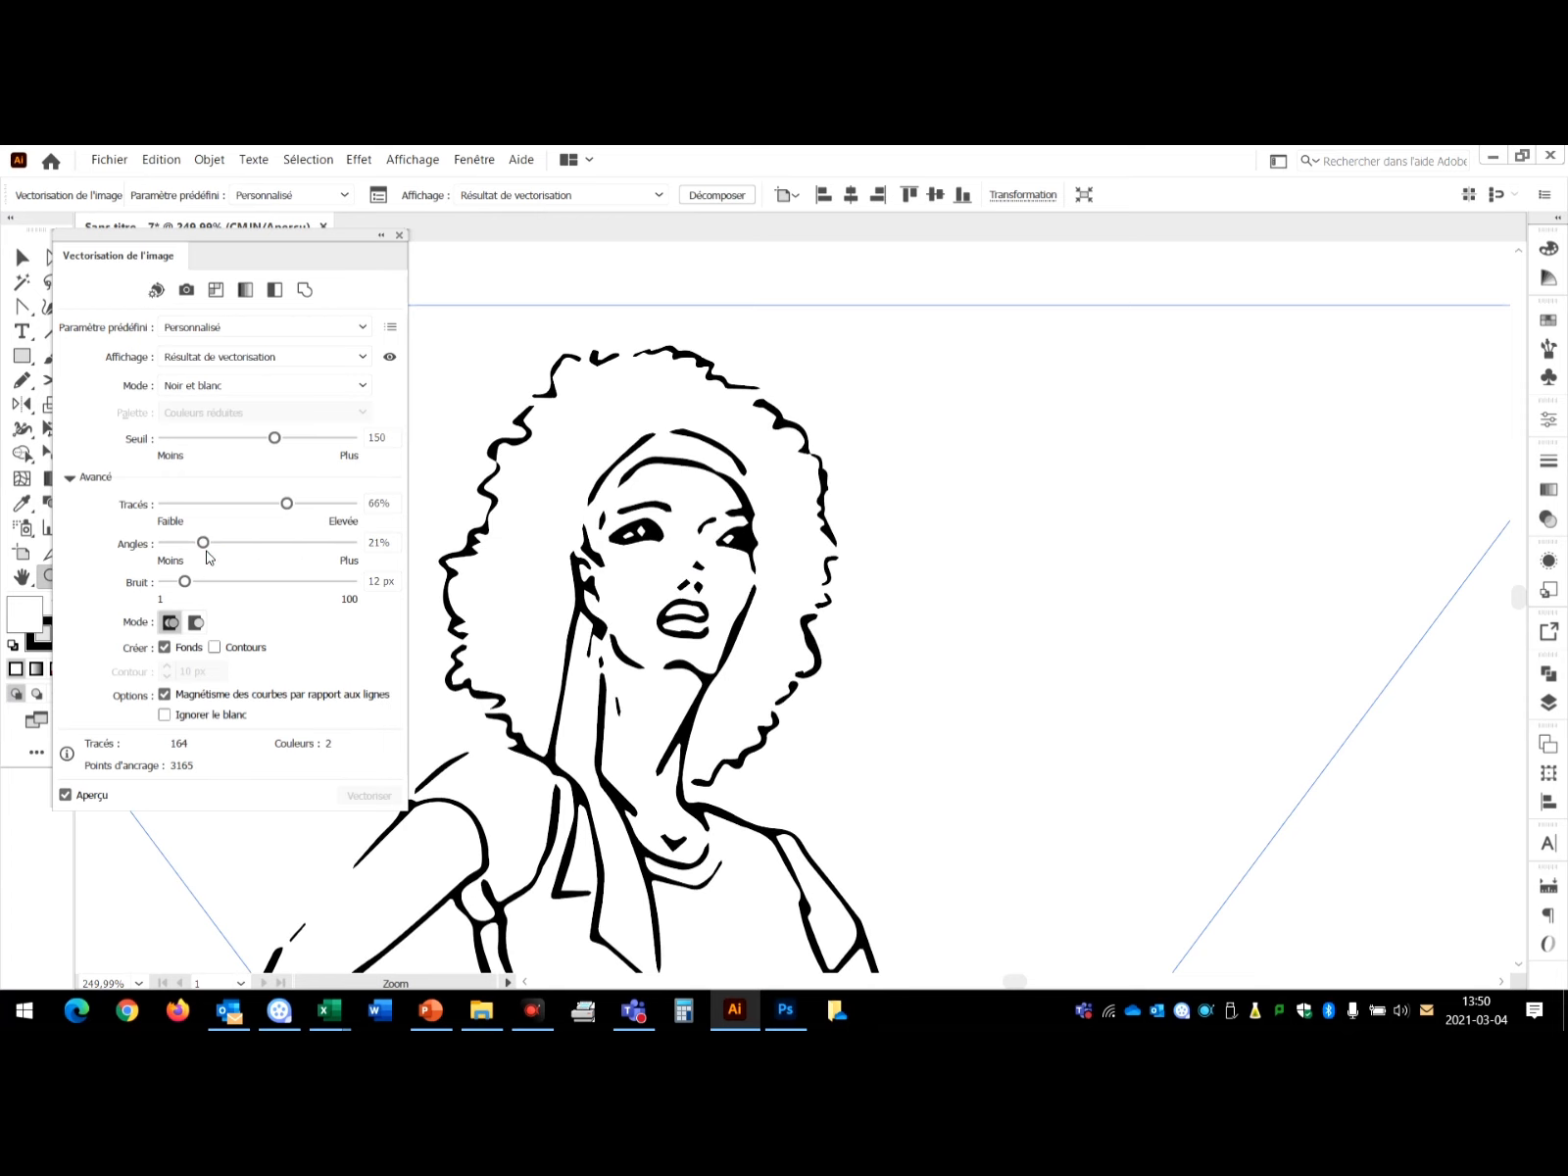
drag(203, 542, 258, 542)
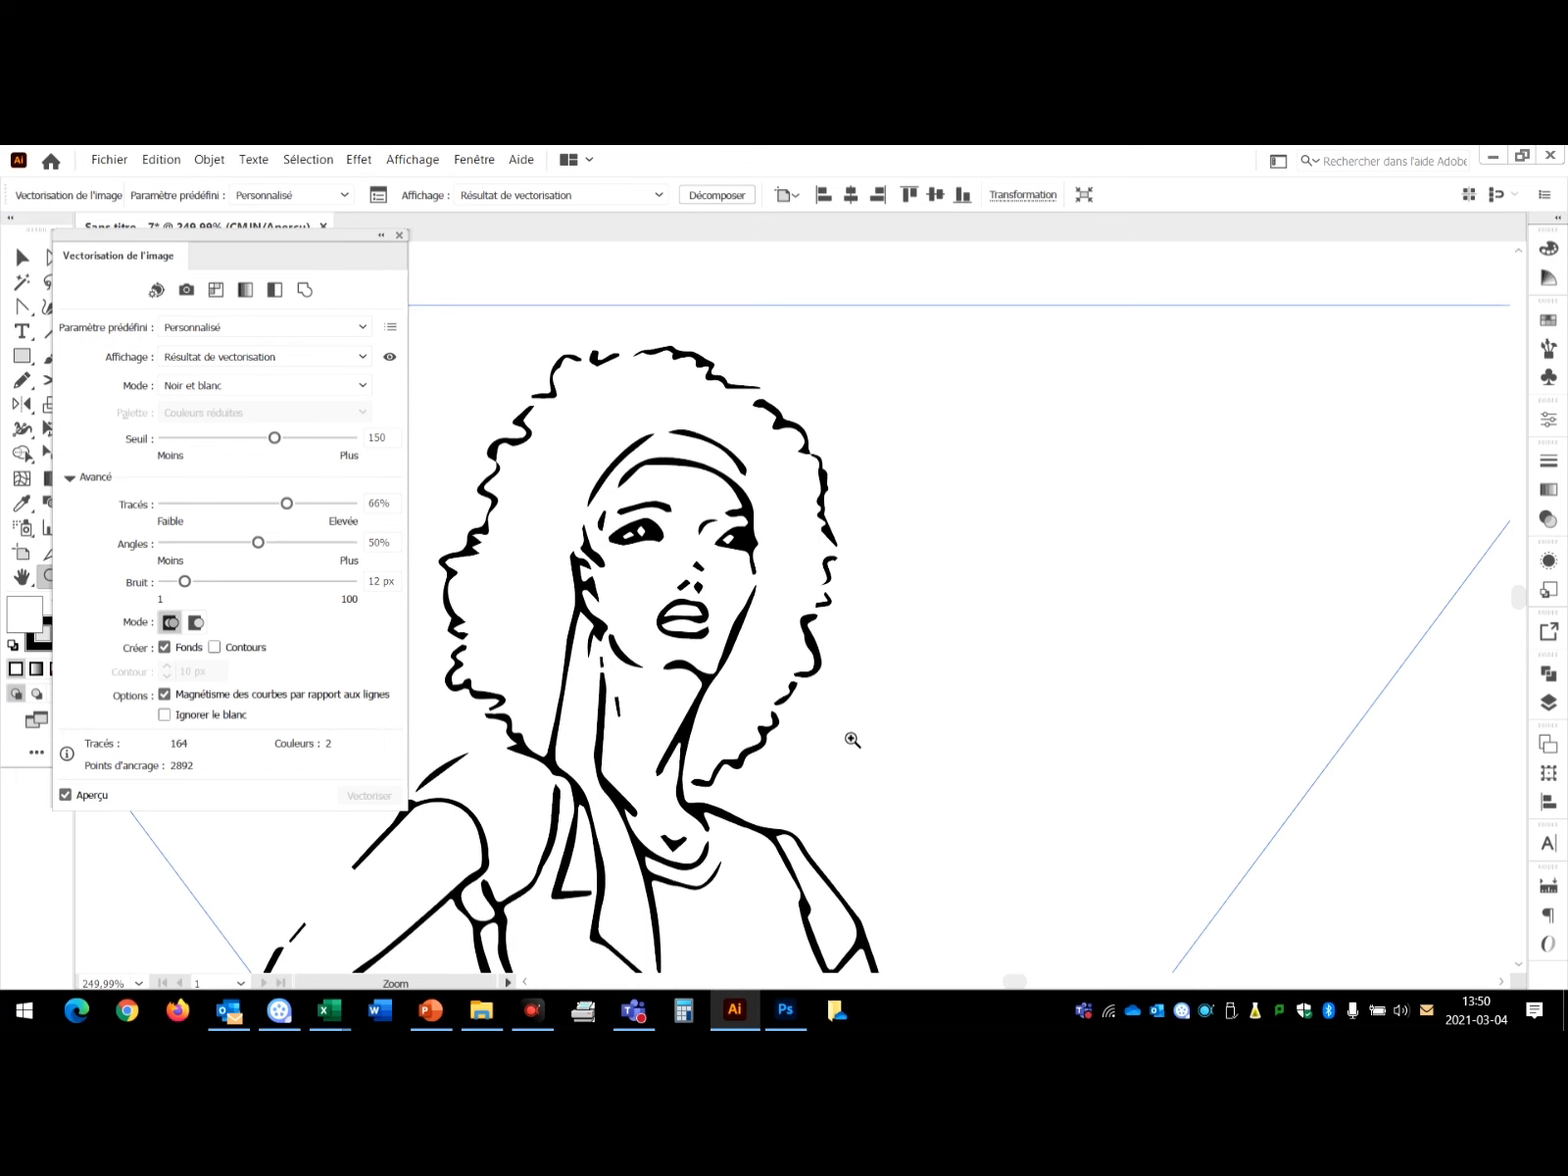
Switch to Photoshop and darken the line art in silhouette.png with Niveaux, setting the midtone input level to 0,46.
click(784, 1010)
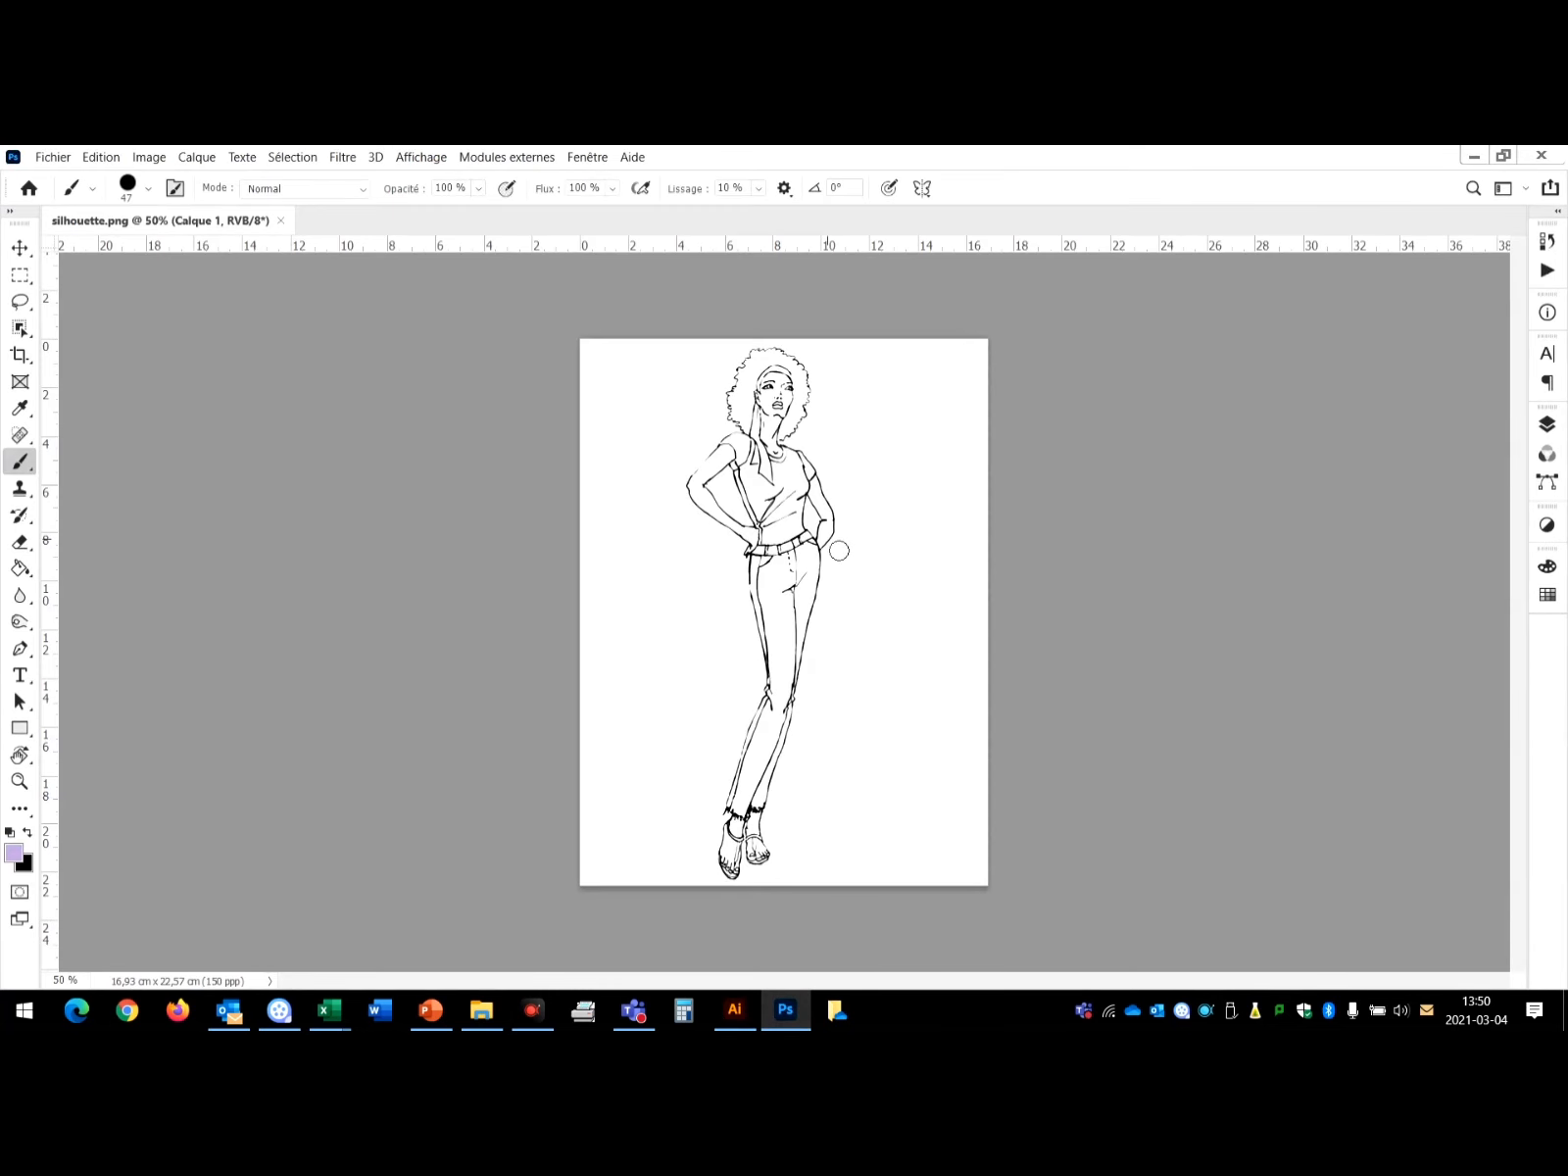
key(z)
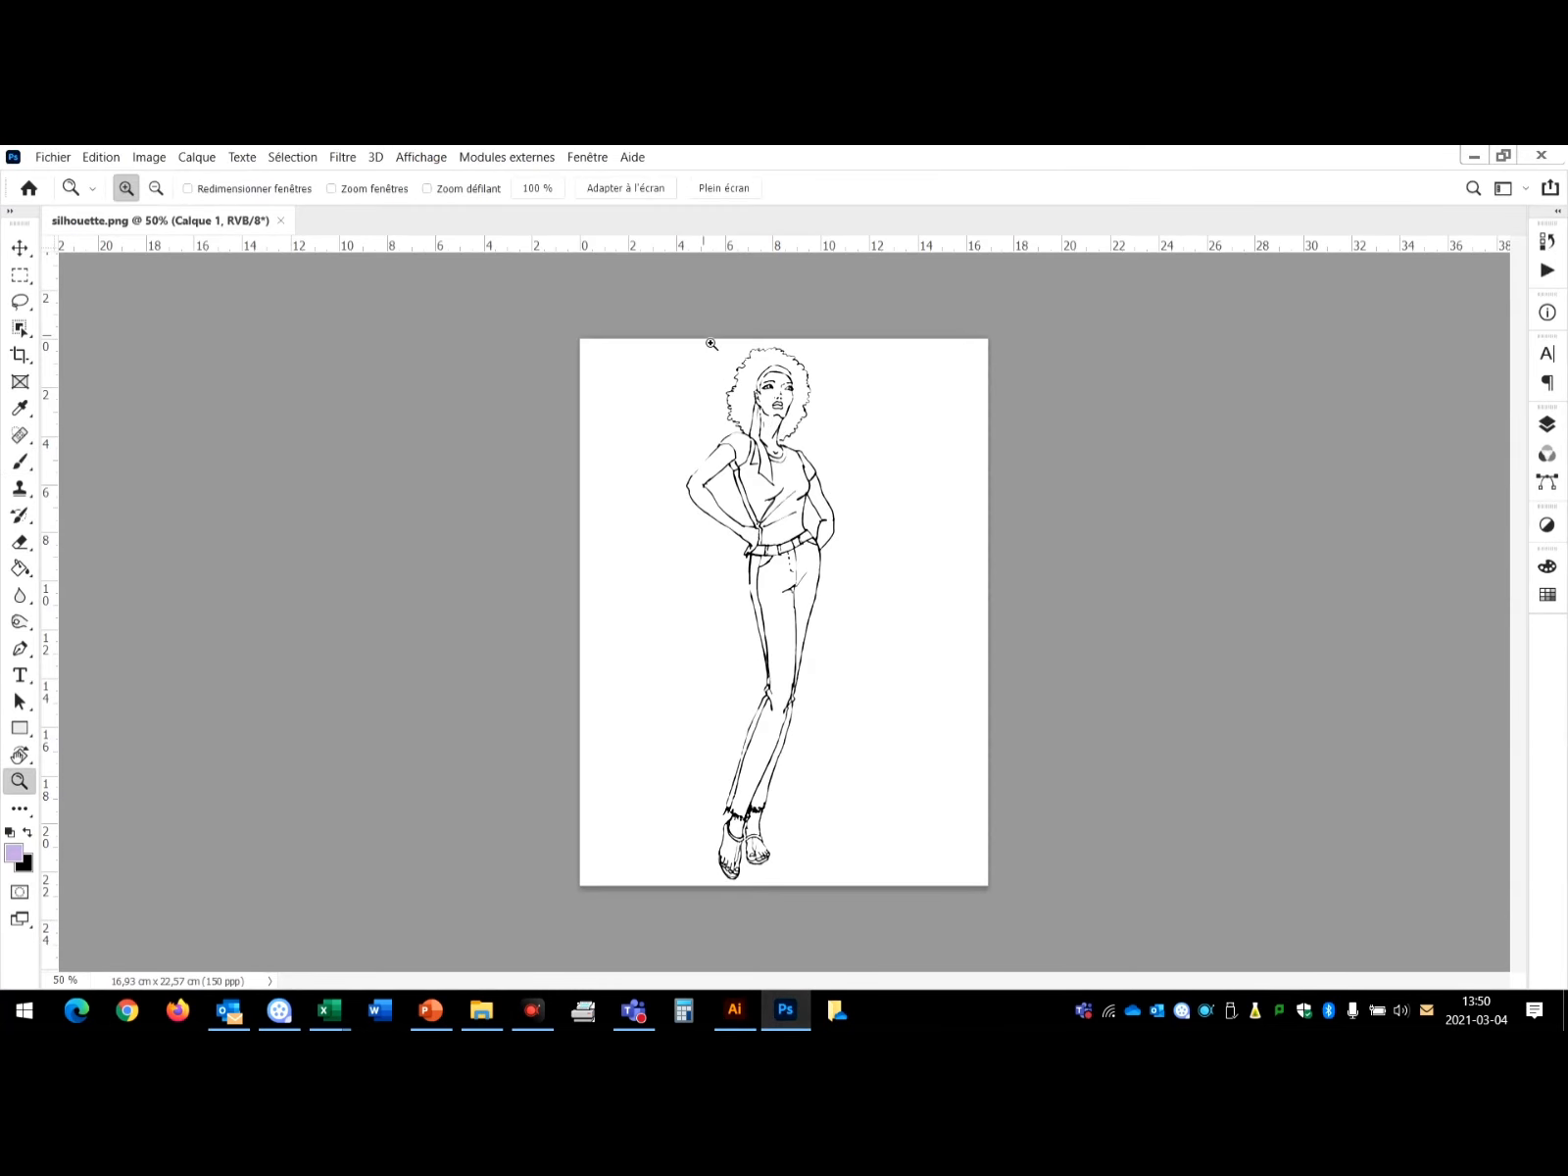
mouse_move(705, 340)
mouse_down()
mouse_move(879, 459)
mouse_move(884, 519)
mouse_up()
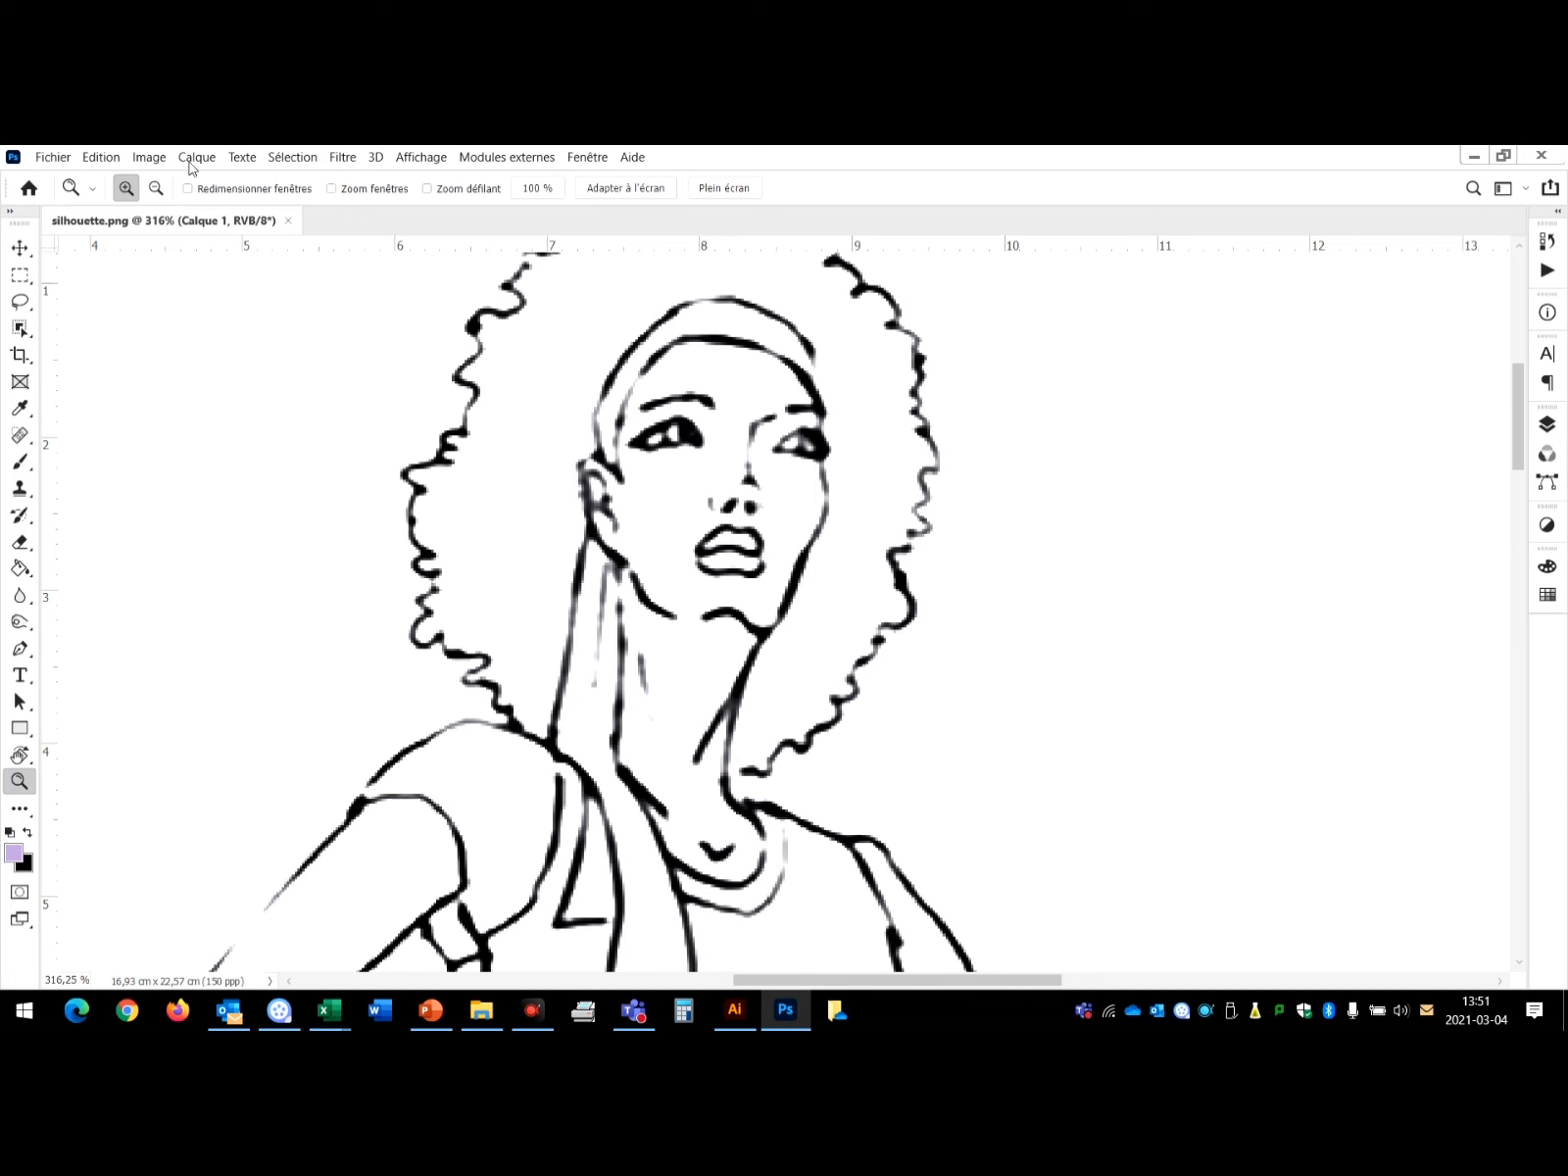
click(150, 157)
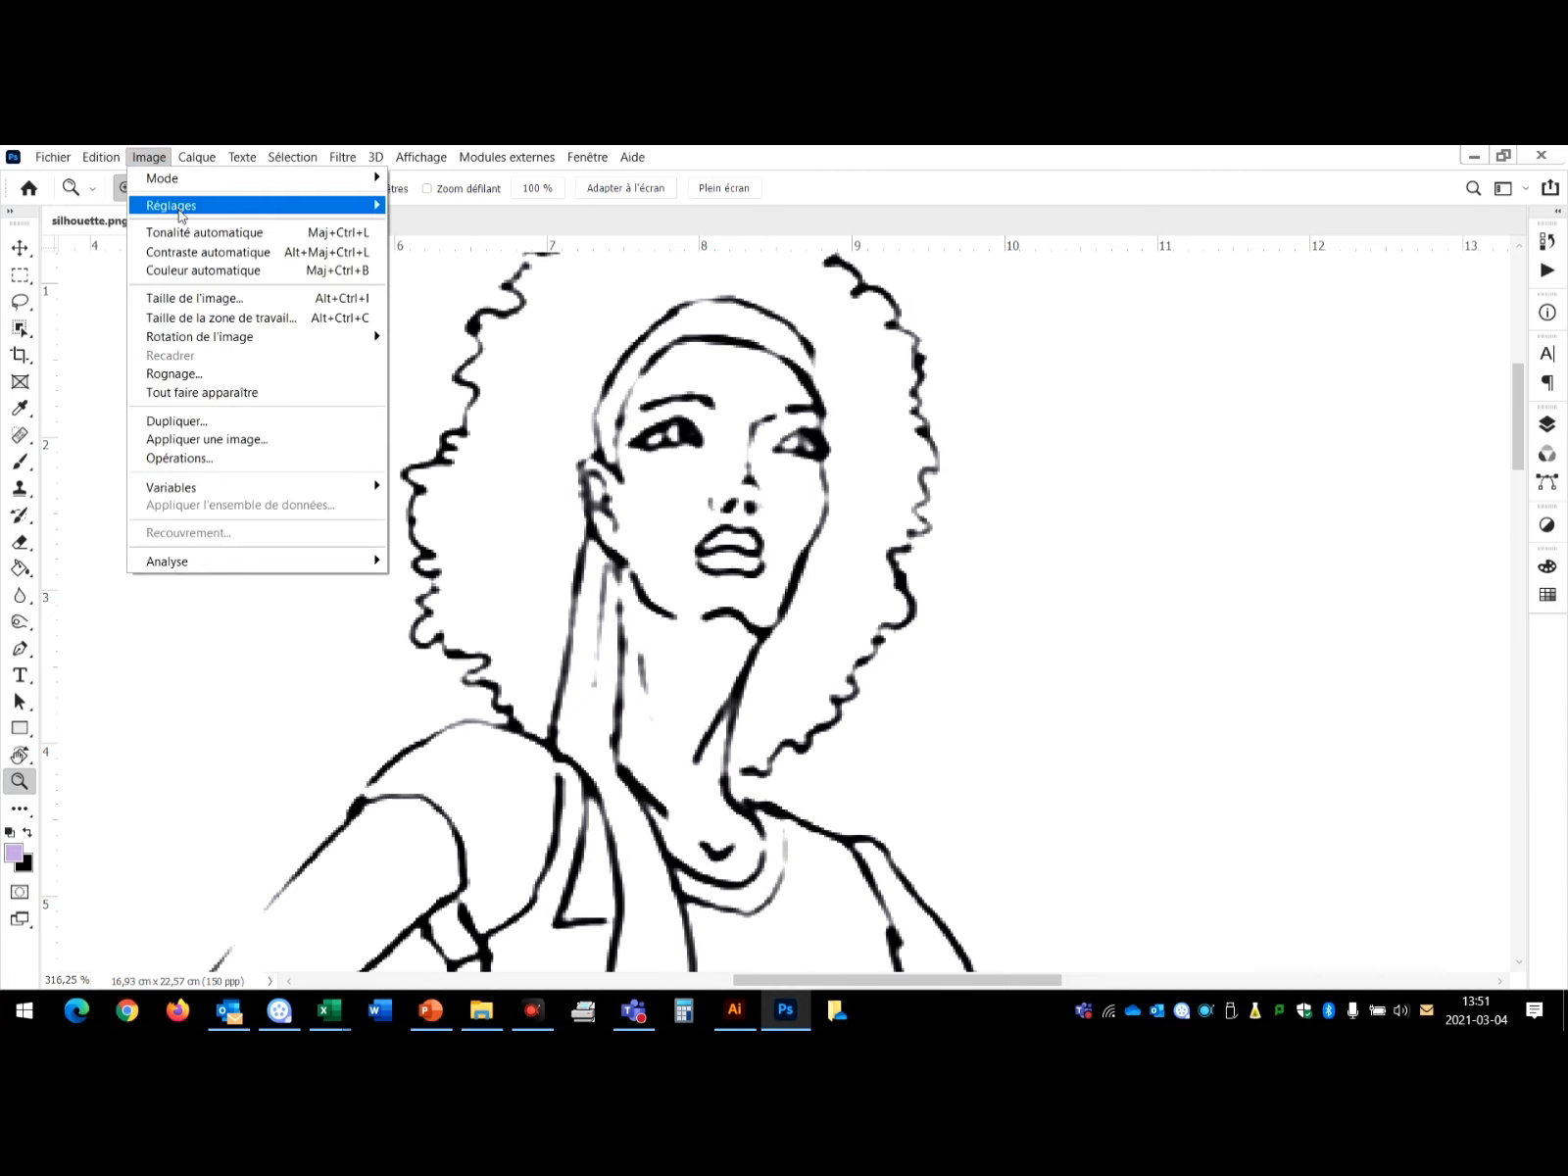
mouse_move(184, 213)
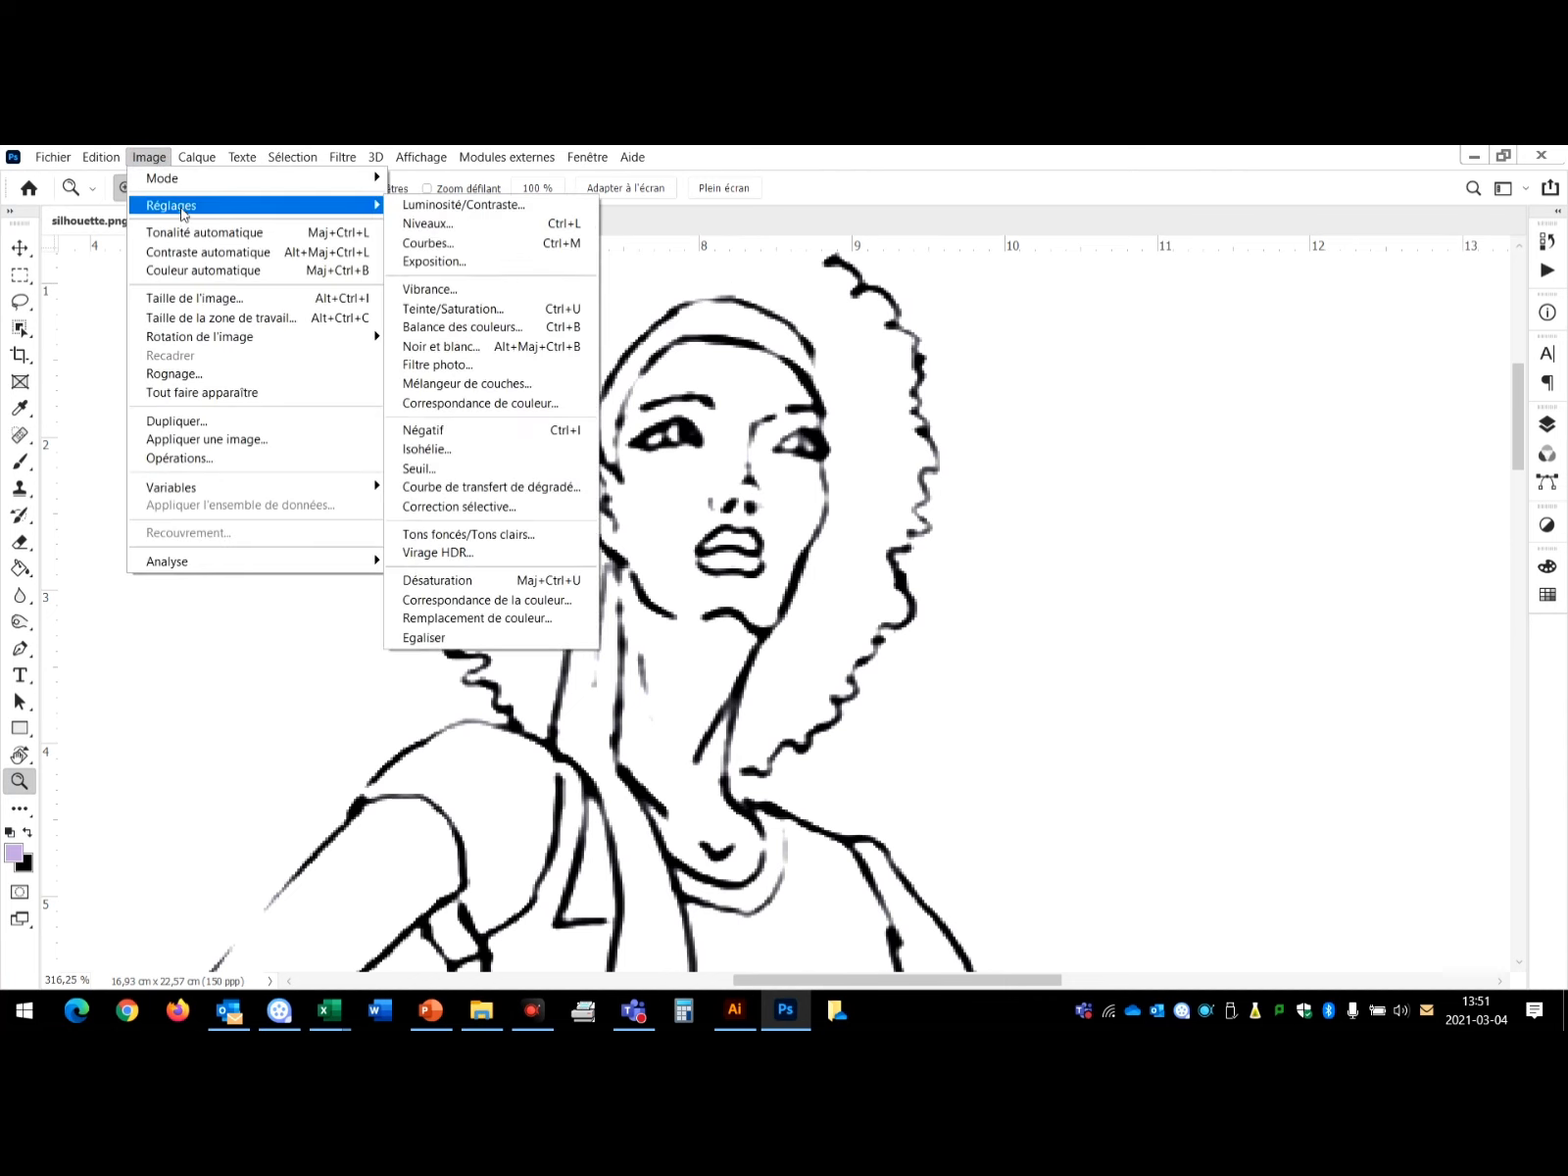
click(443, 233)
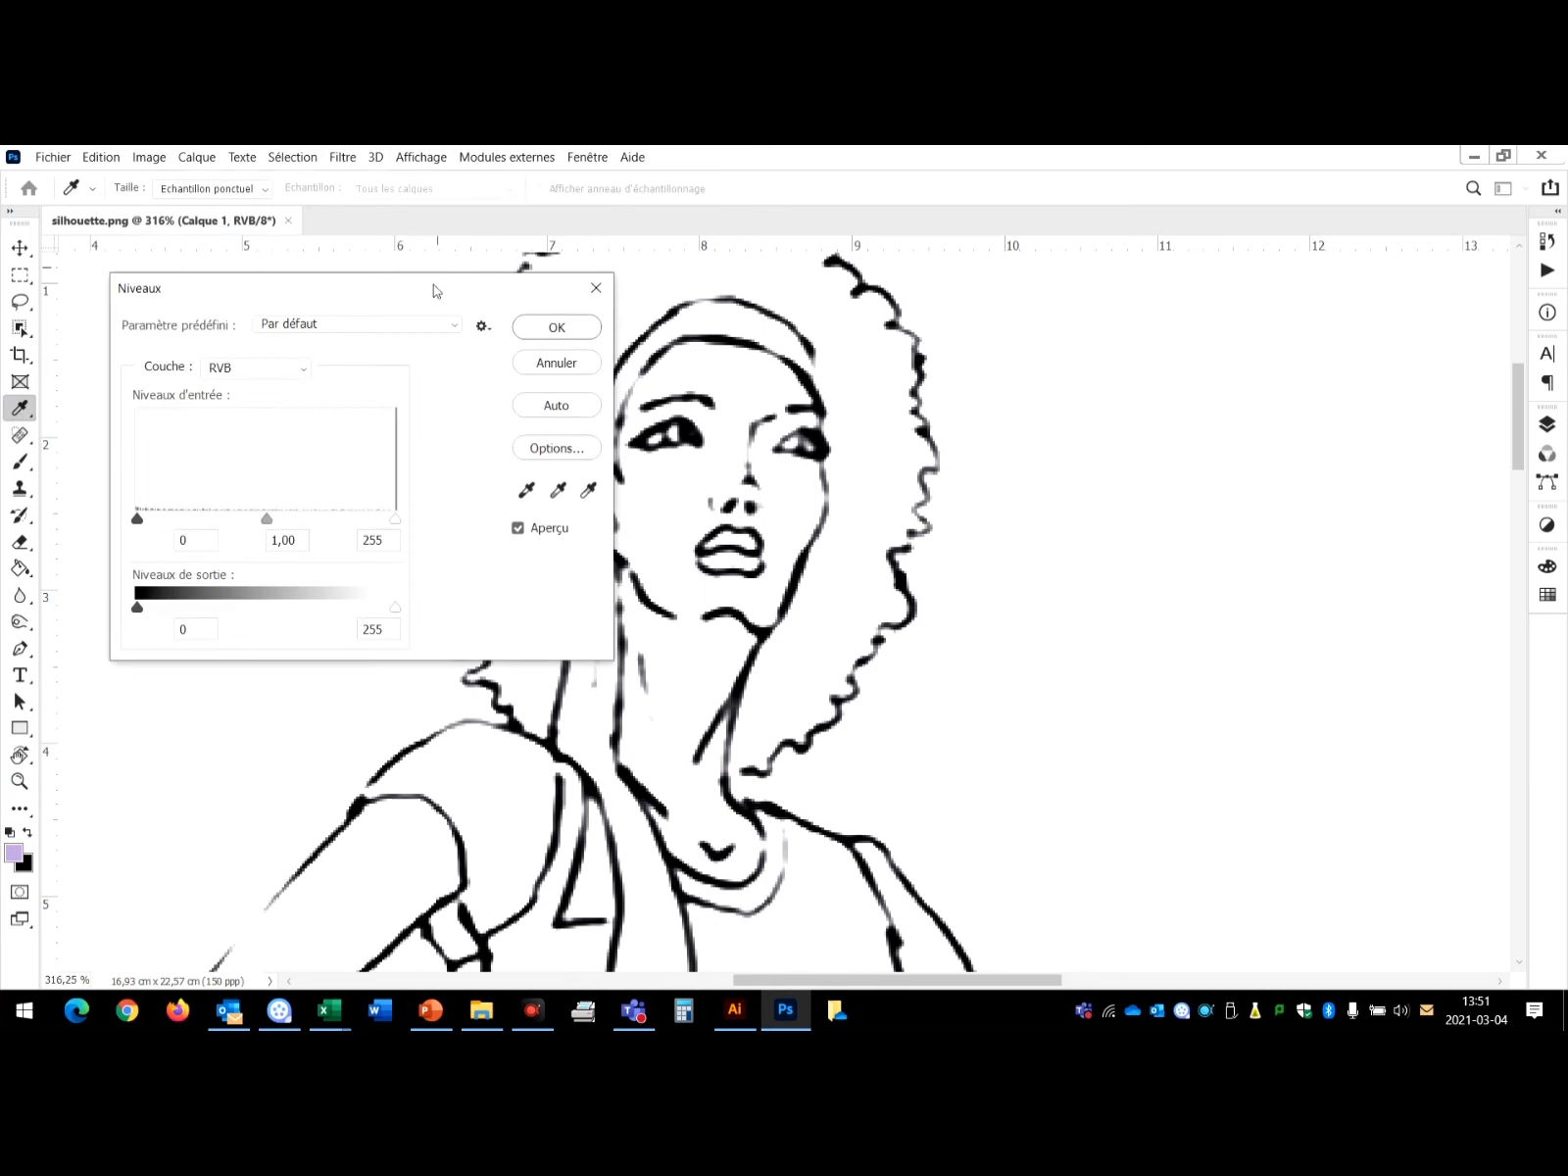
drag(423, 287, 1318, 287)
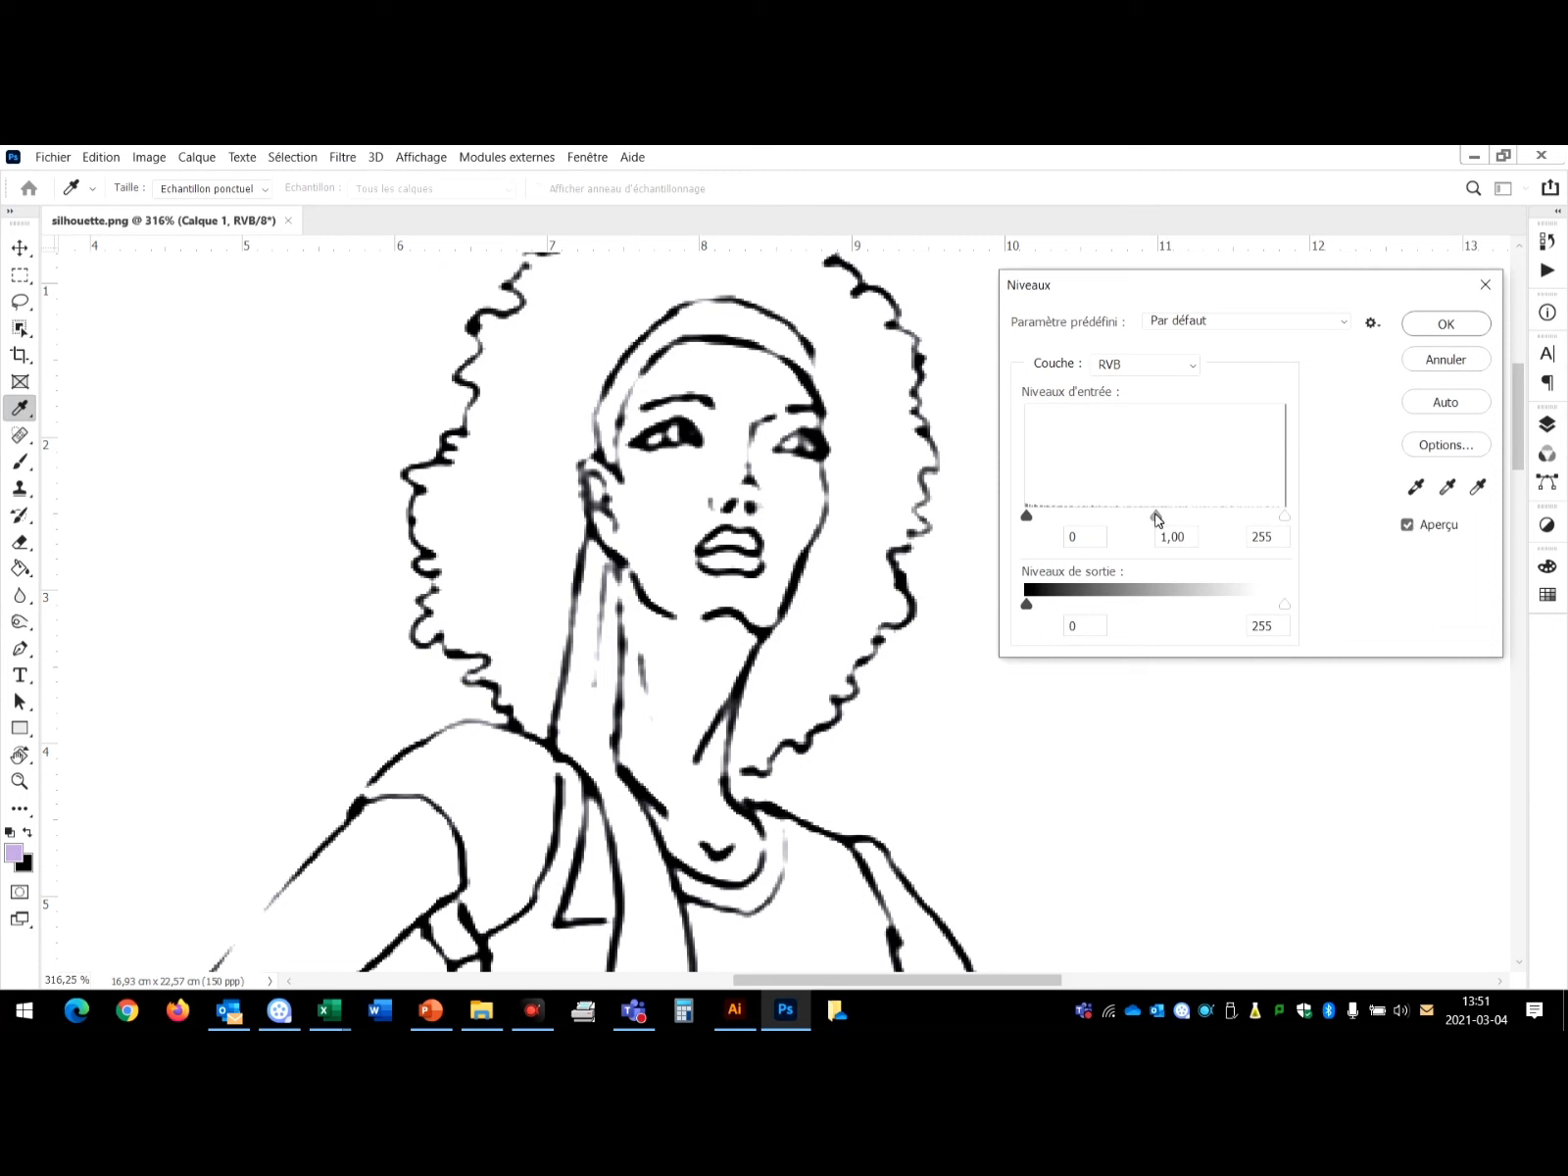
drag(1156, 518, 1214, 511)
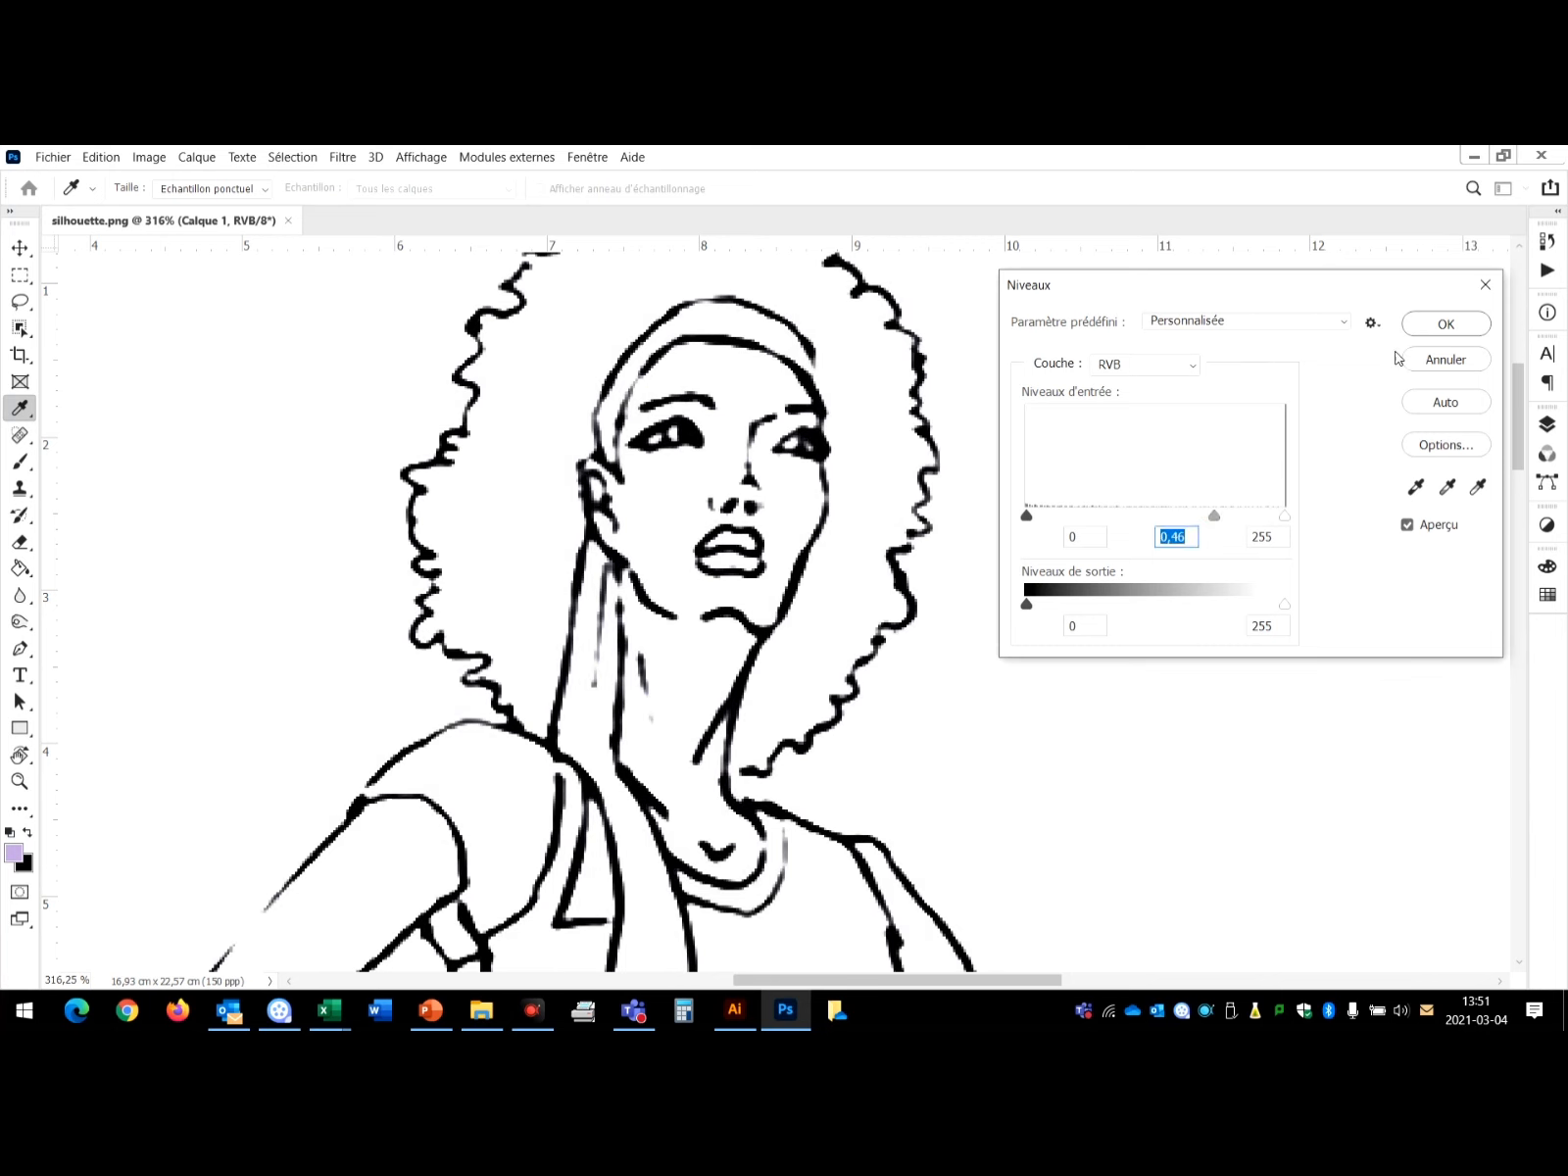
click(1450, 324)
Lighten the dark areas of the eyes and nose line with a white 2 px brush and save silhouette.png.
key(z)
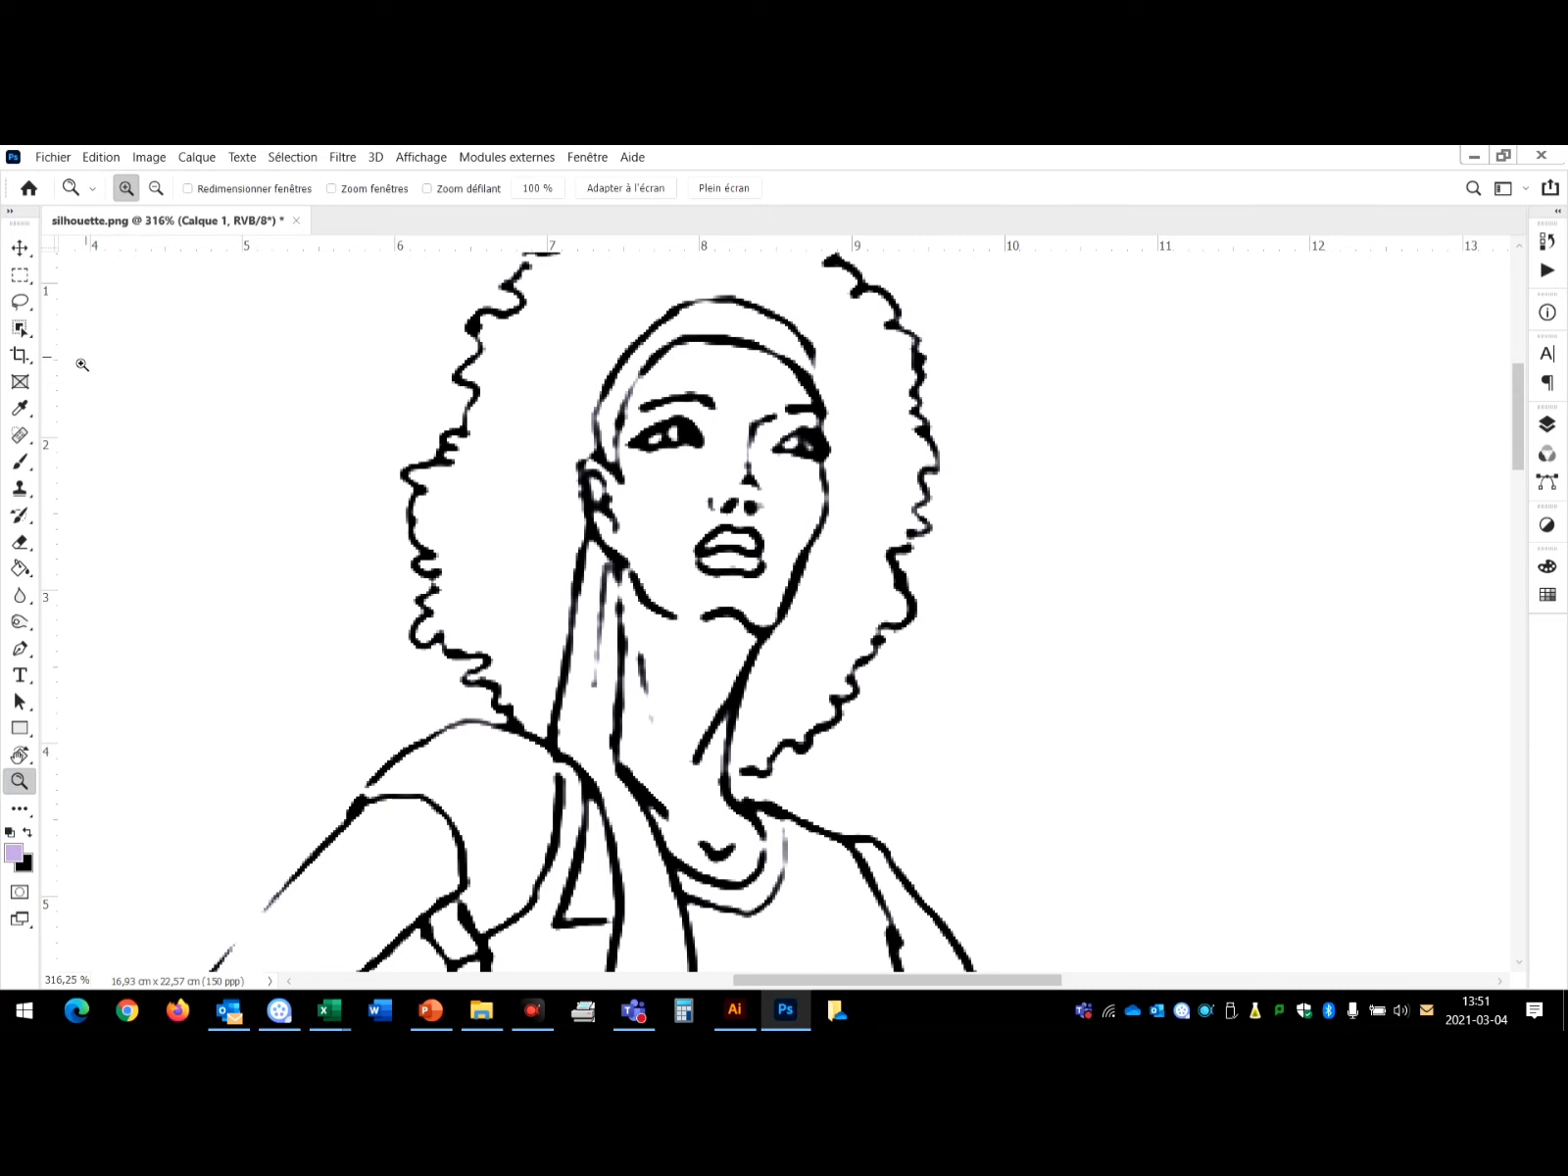
click(9, 833)
click(21, 462)
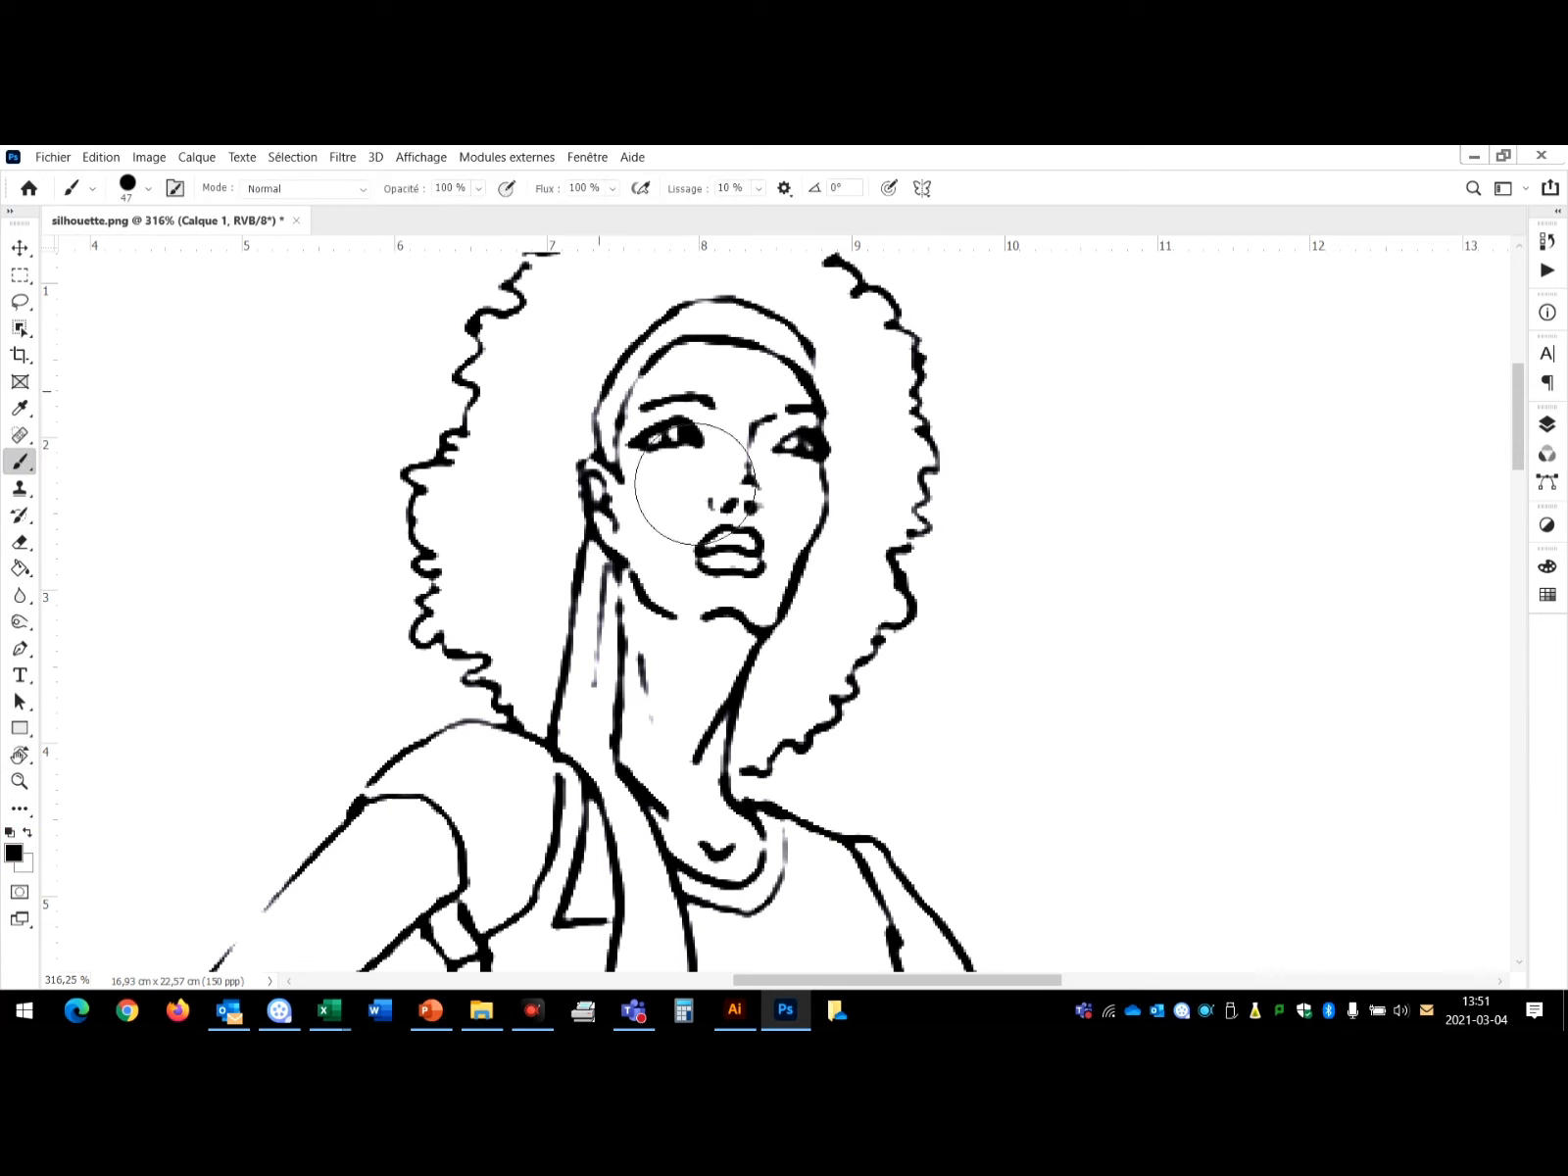
click(136, 201)
click(119, 253)
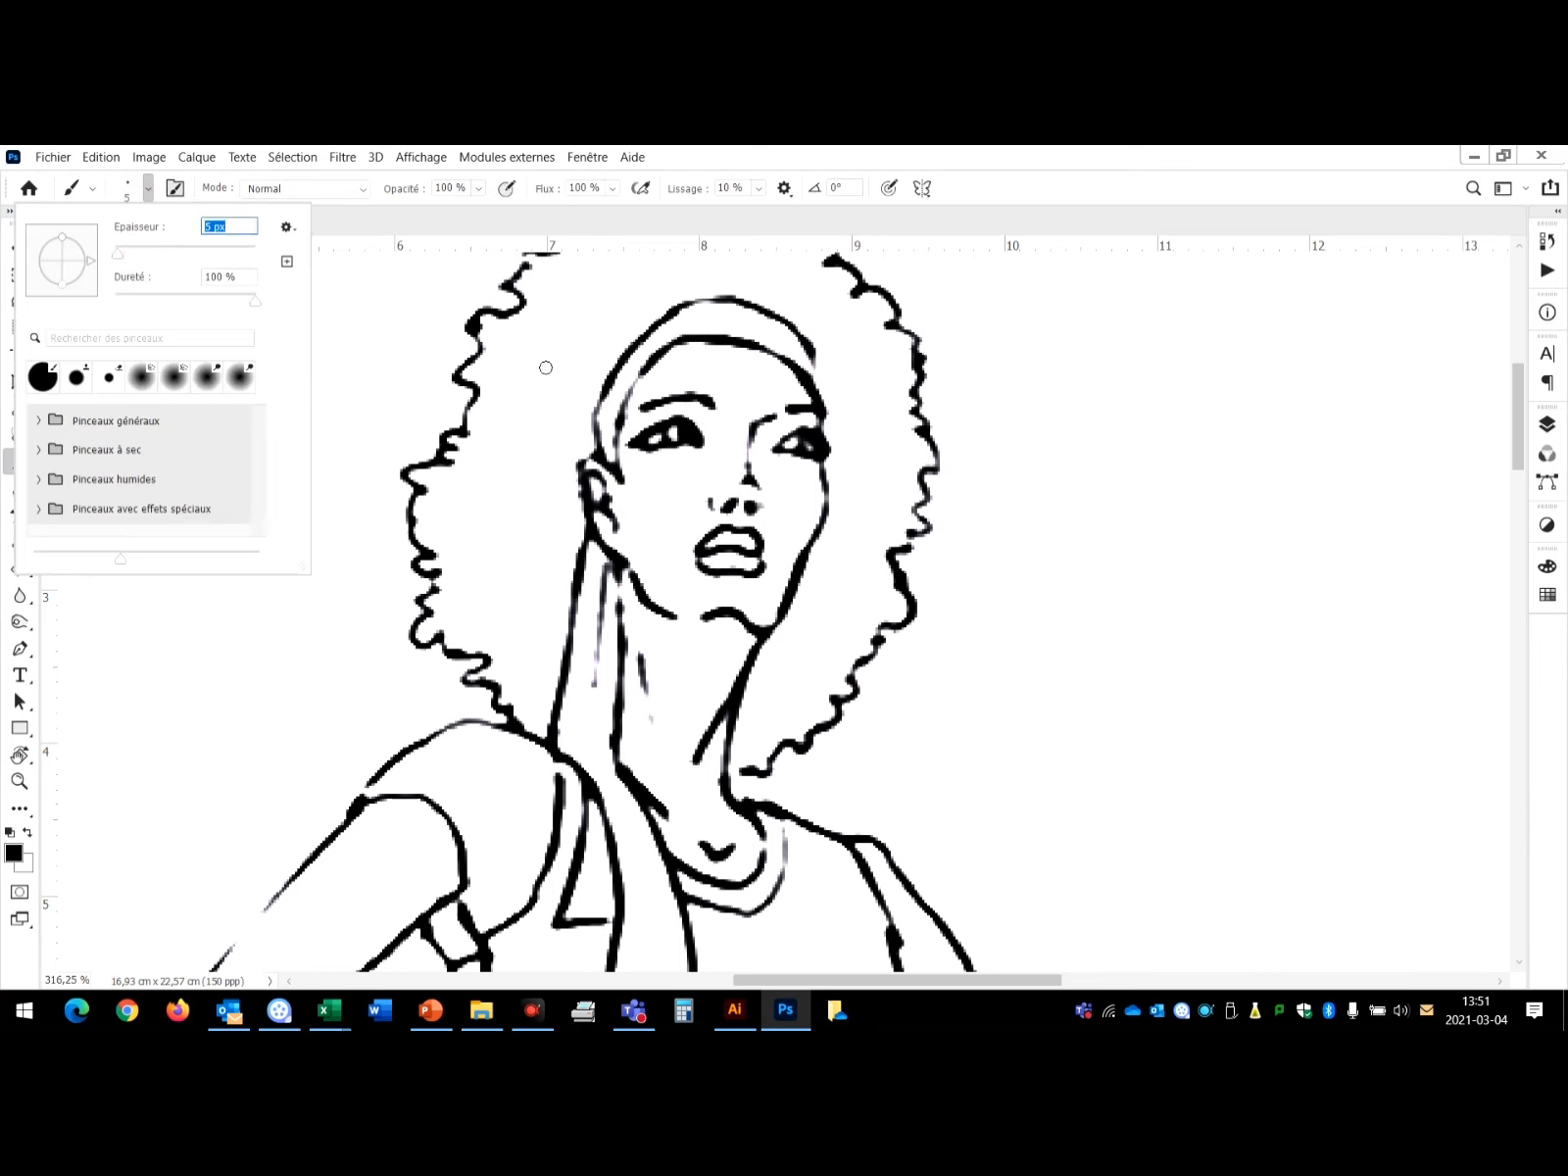
click(114, 252)
click(117, 253)
click(27, 831)
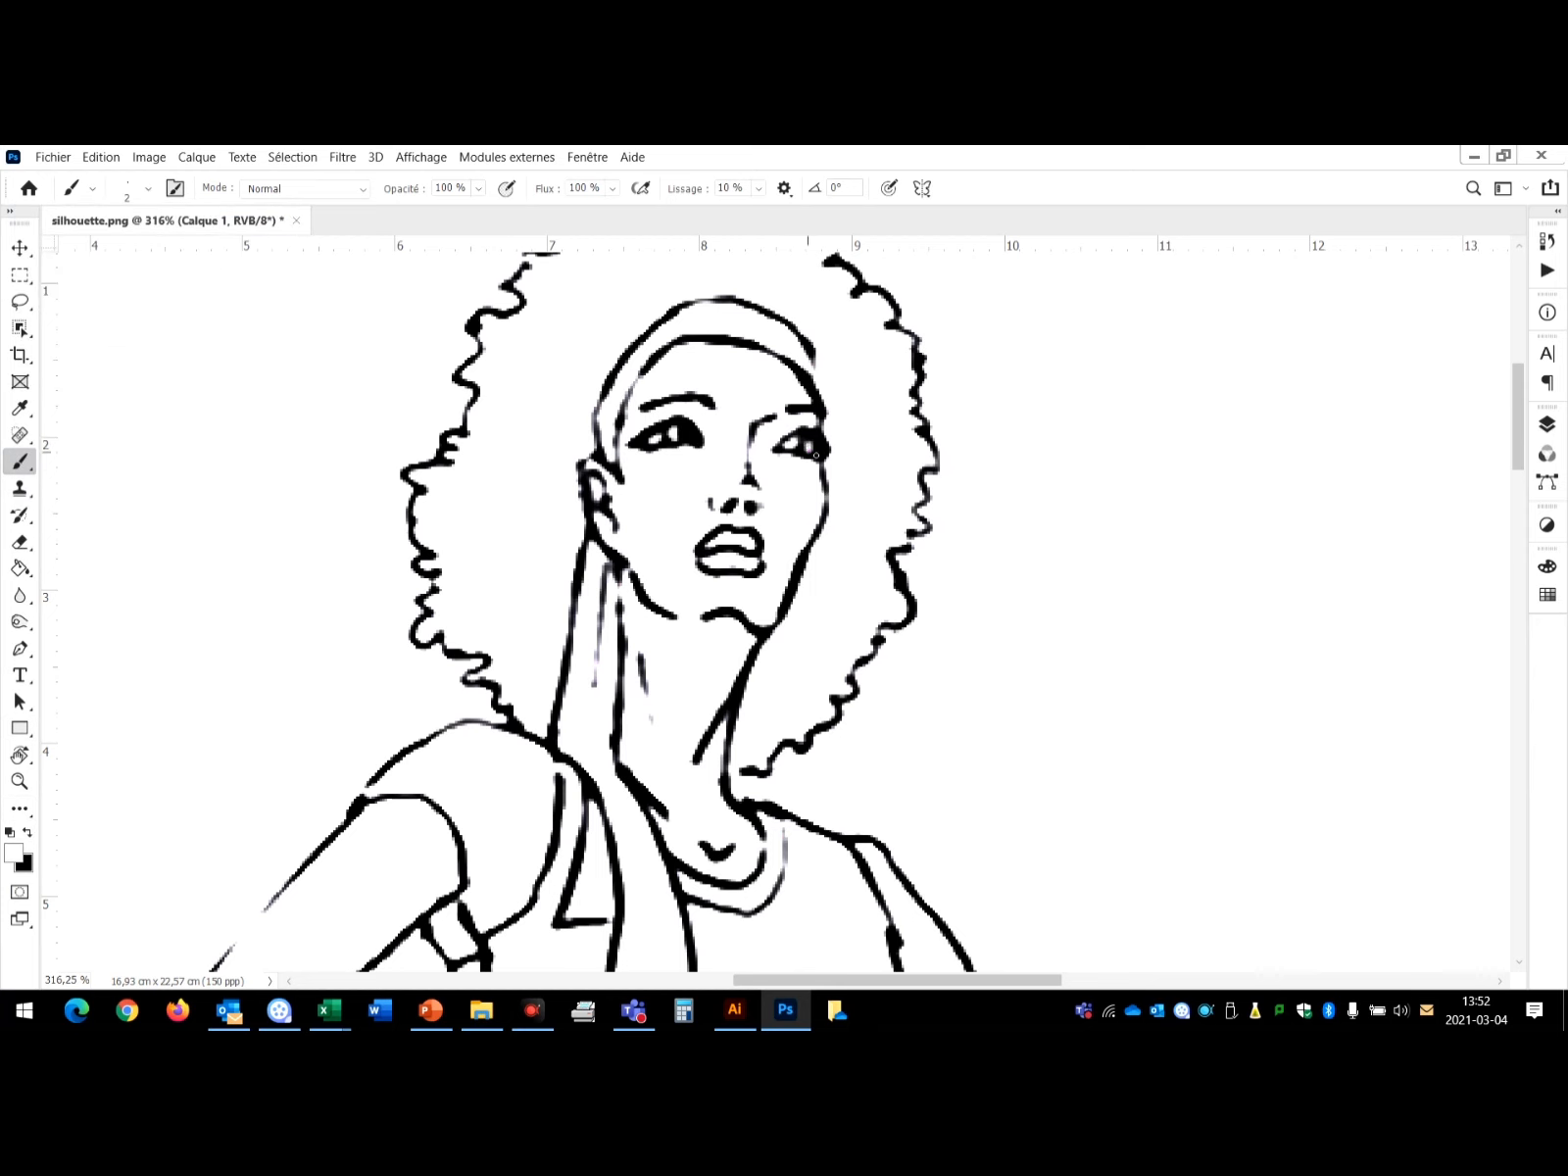
click(822, 443)
click(871, 424)
click(769, 418)
key(ctrl+s)
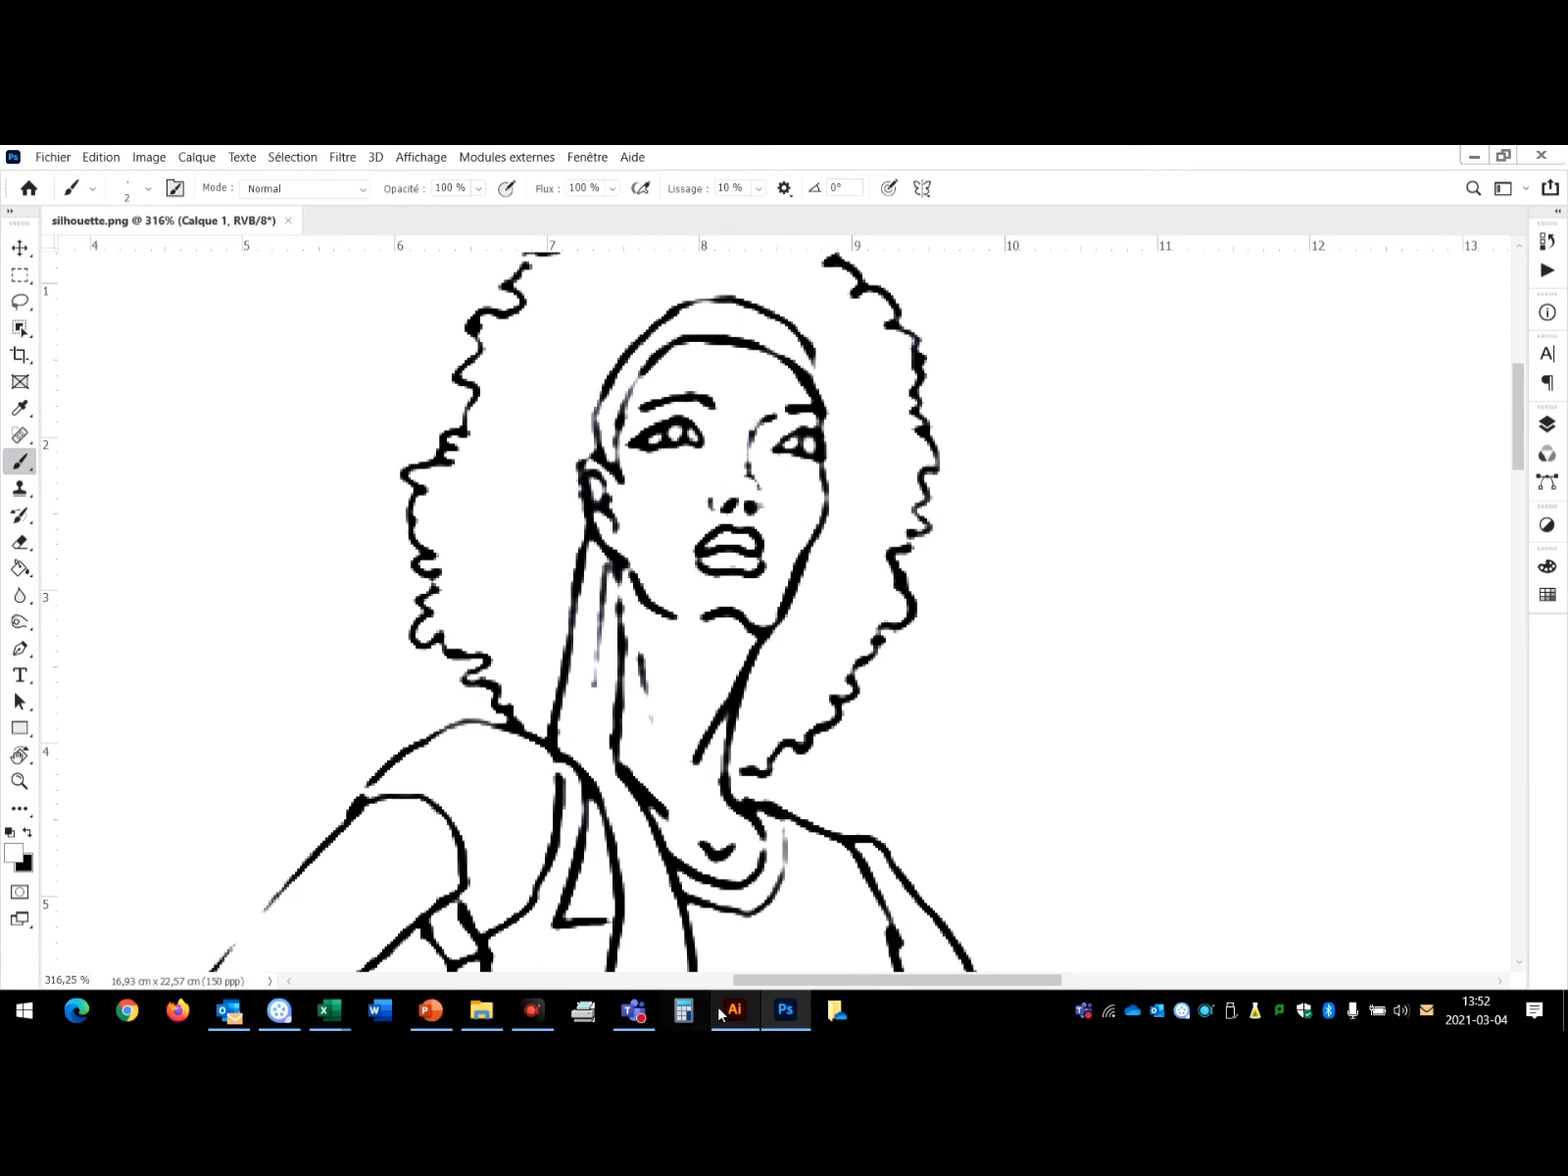
Return to Illustrator, update the linked silhouette, and set the tracing's Bruit to 9 px and Tracés to 75%.
click(733, 1019)
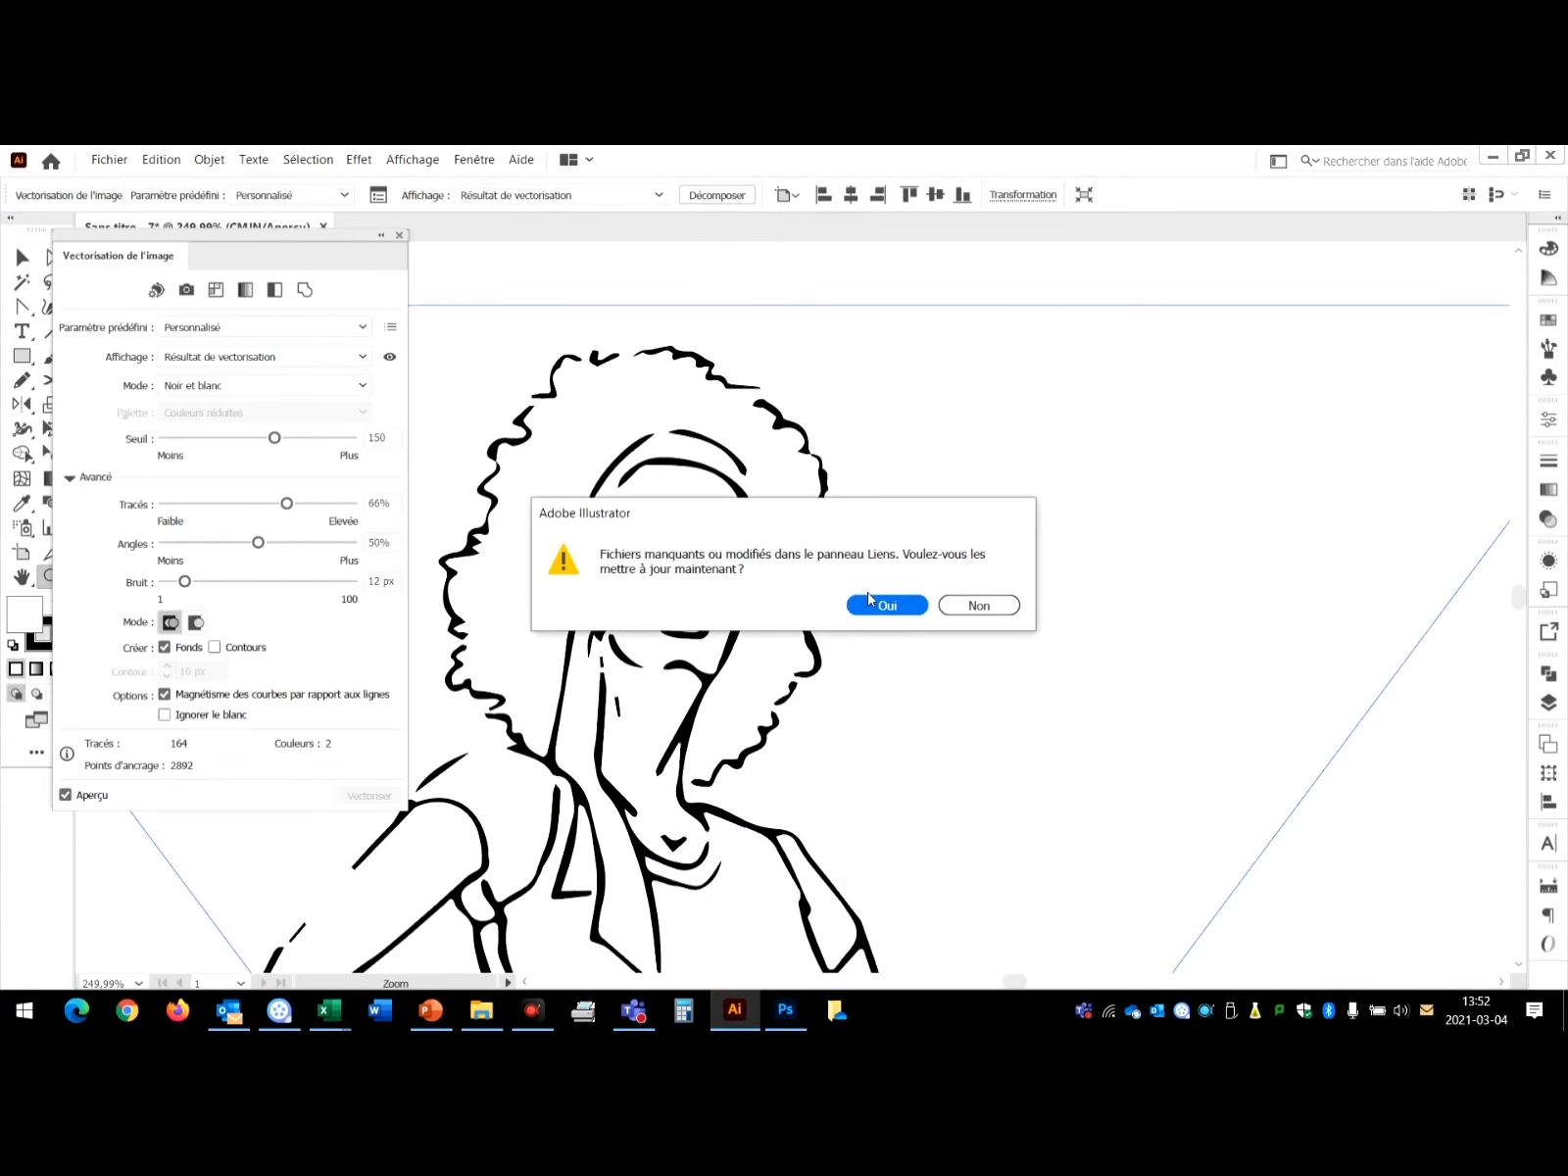
click(872, 602)
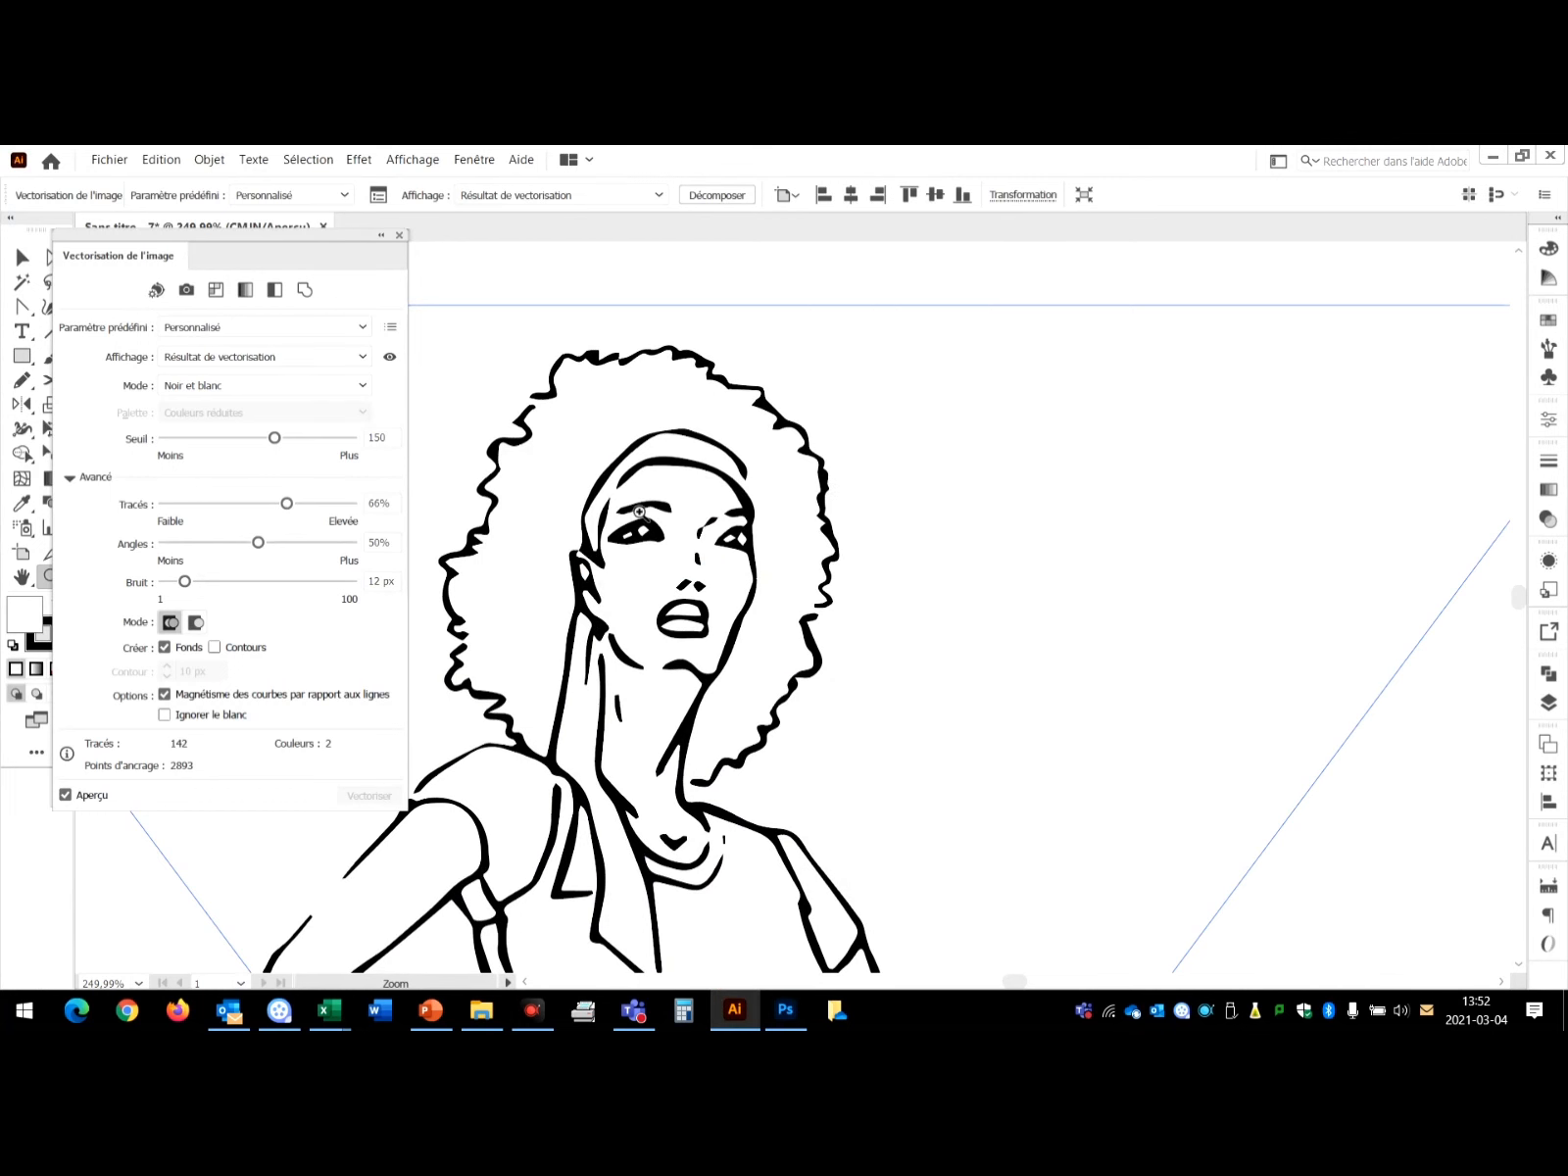
drag(185, 585, 179, 586)
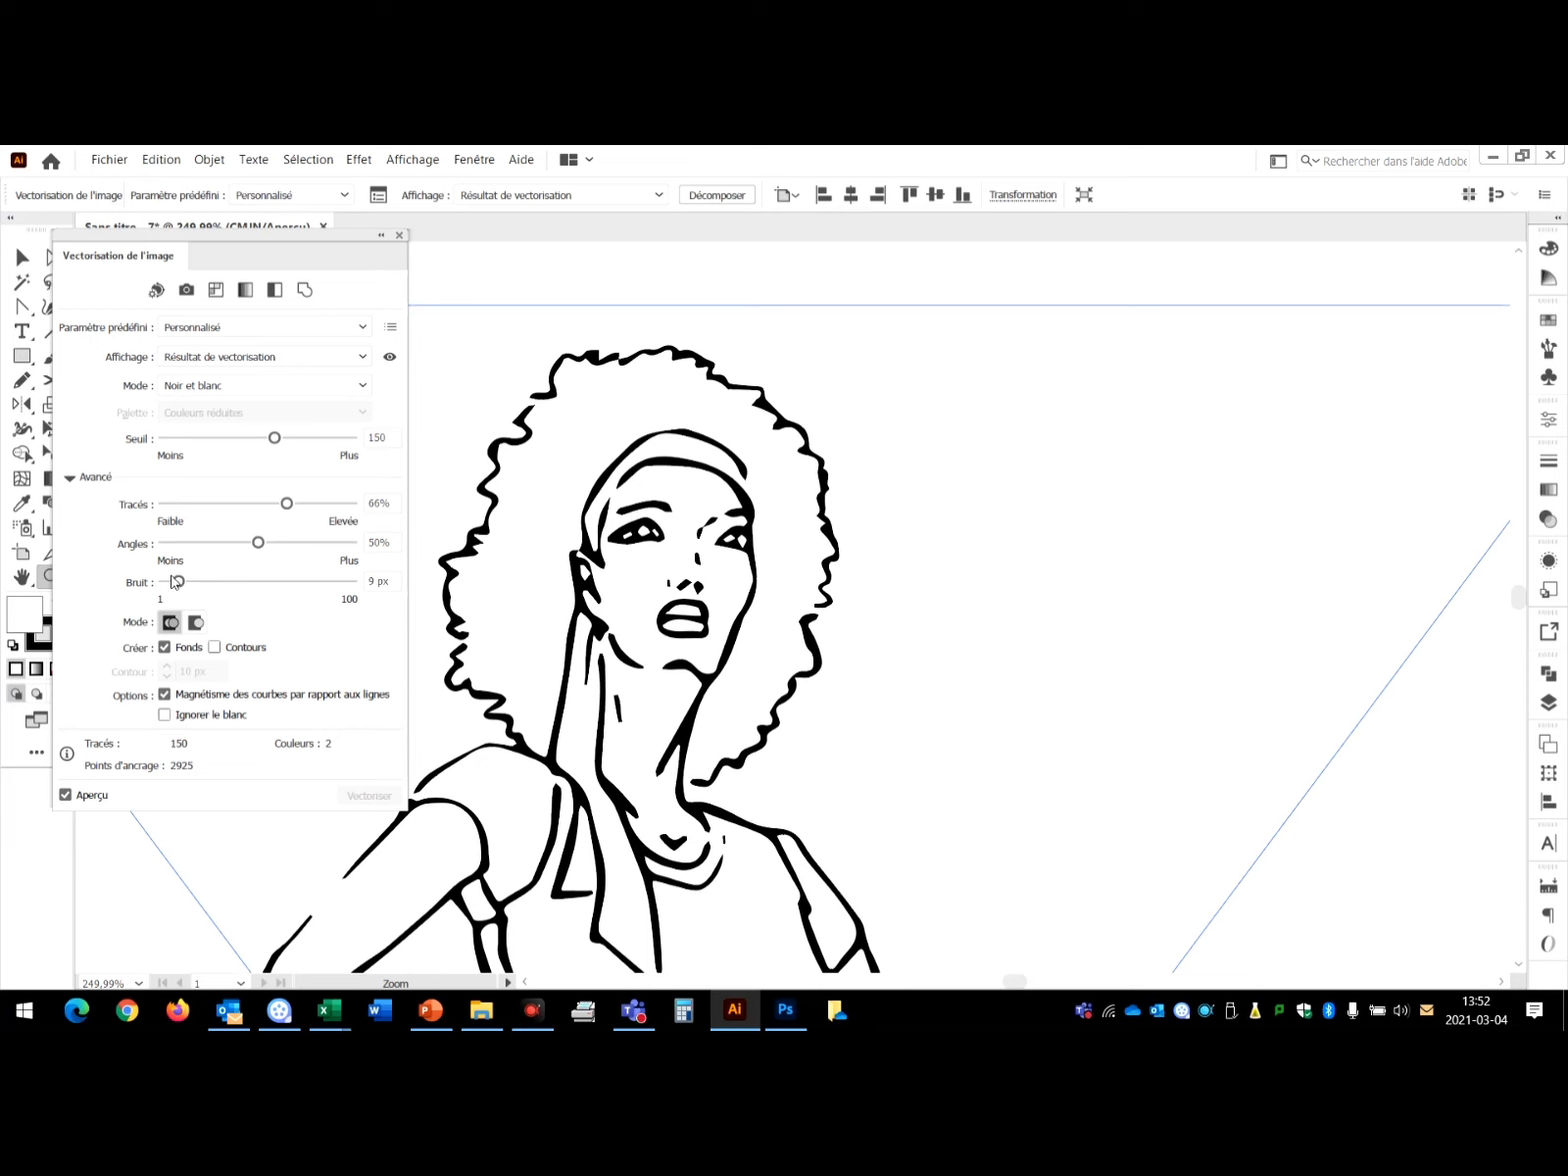
drag(280, 507, 304, 507)
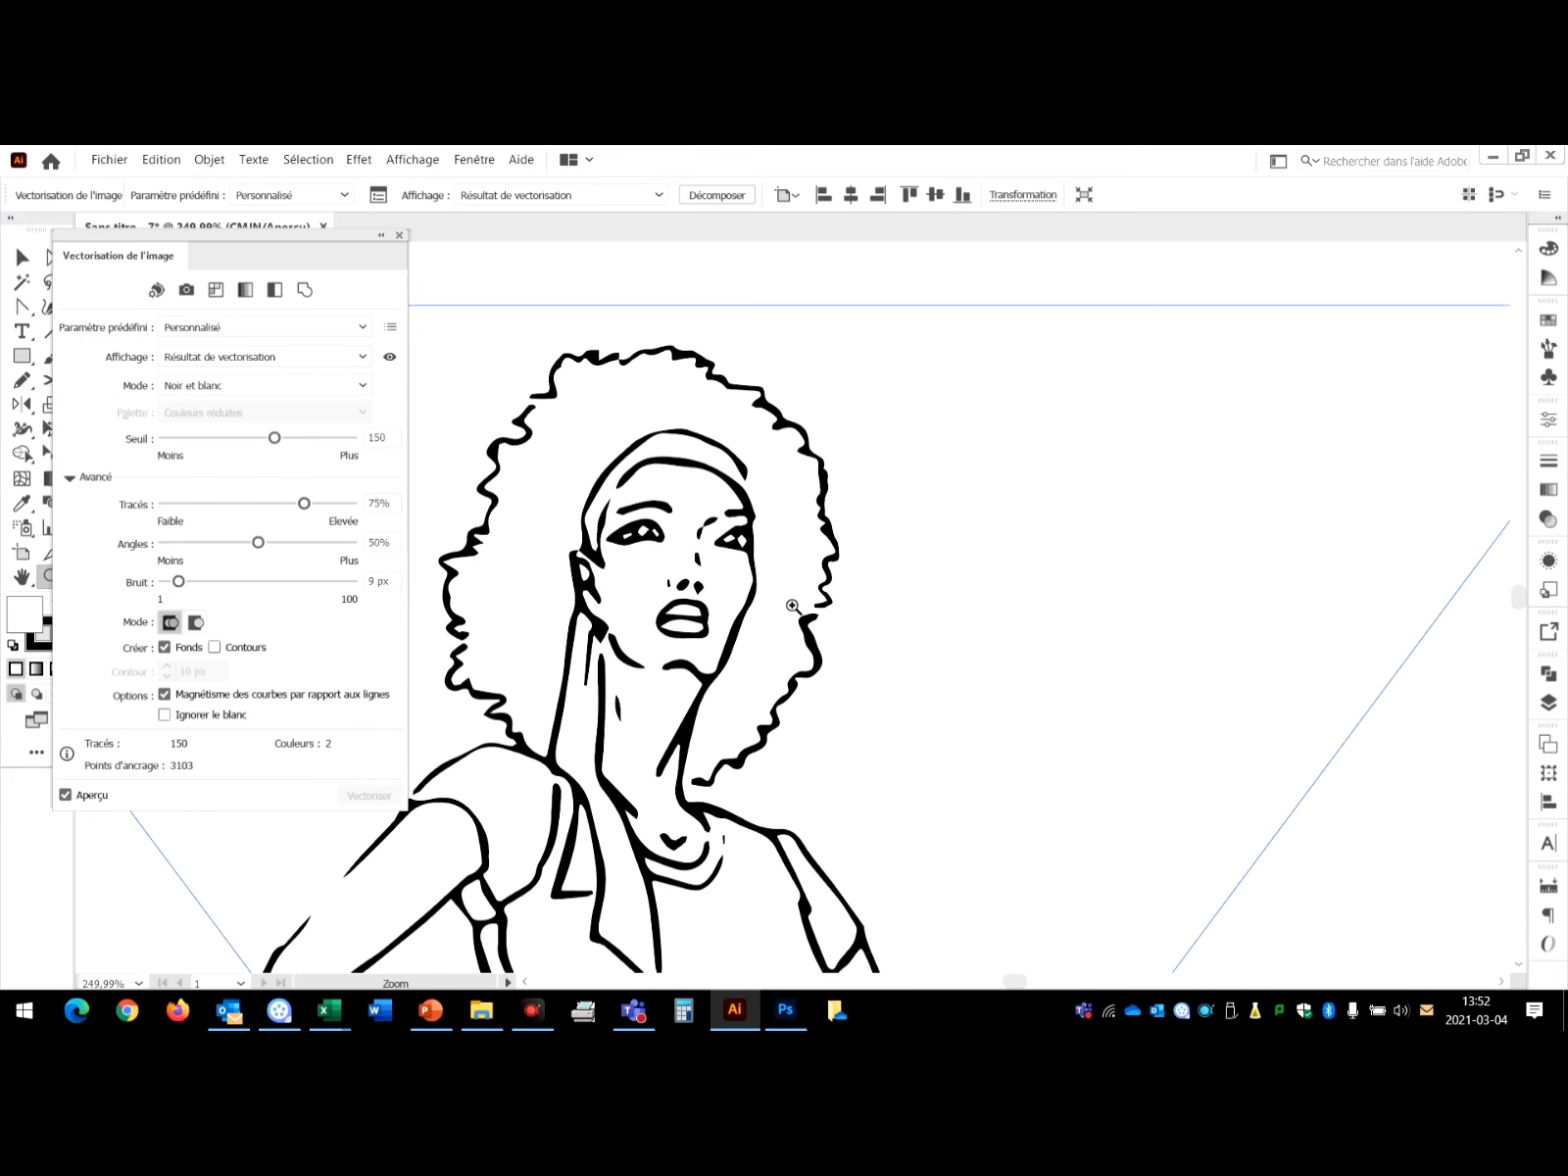
Retouch the eye beside the nose line in white in Photoshop, save it, and update the link in Illustrator.
click(785, 1011)
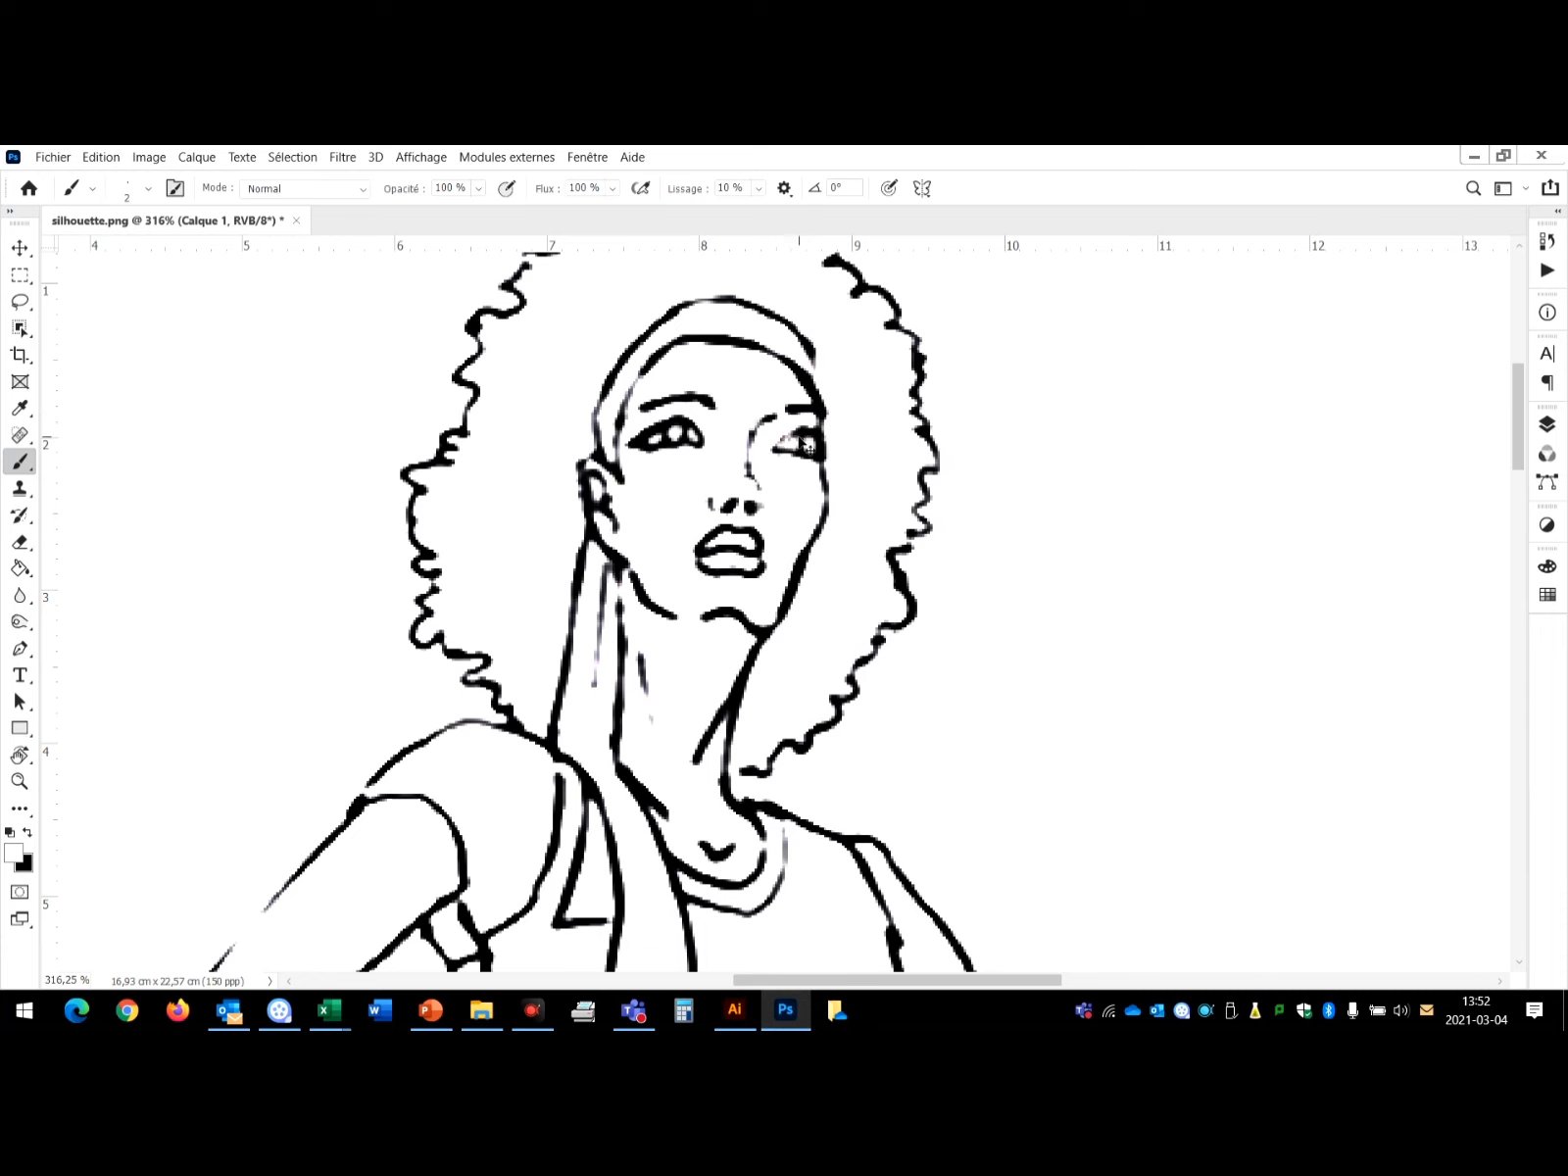
click(807, 441)
drag(812, 443, 823, 454)
key(ctrl+s)
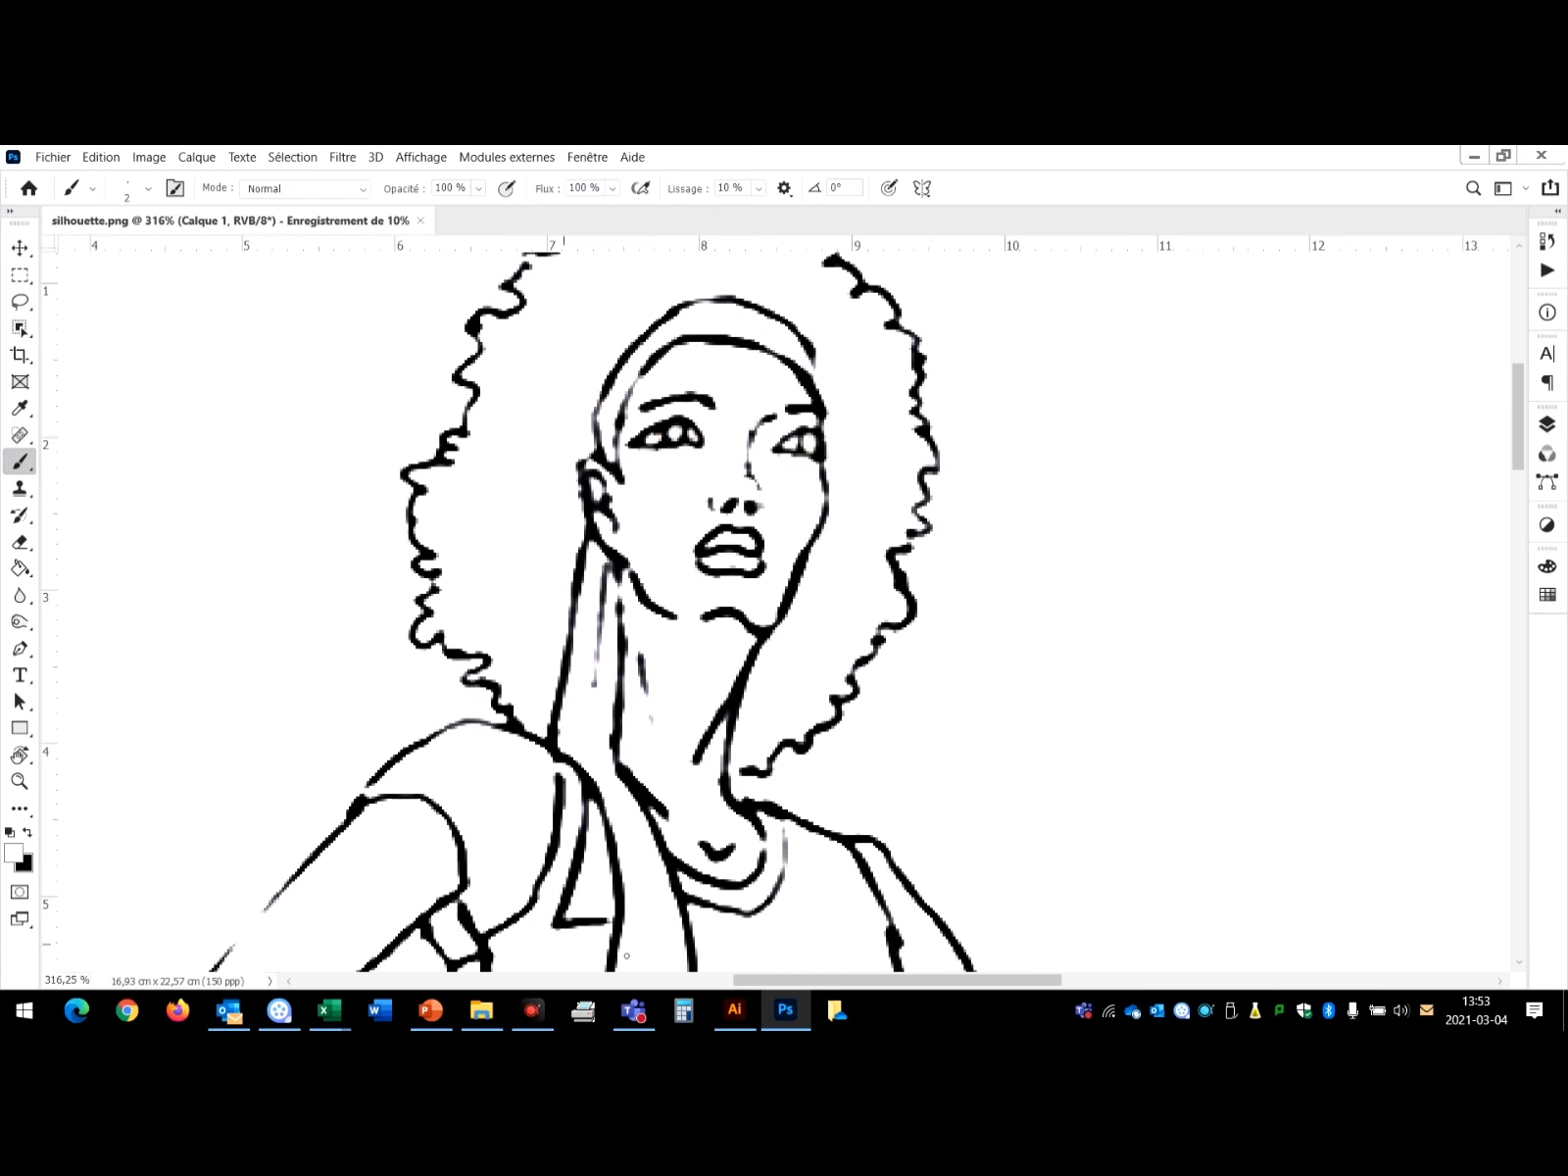
click(735, 1012)
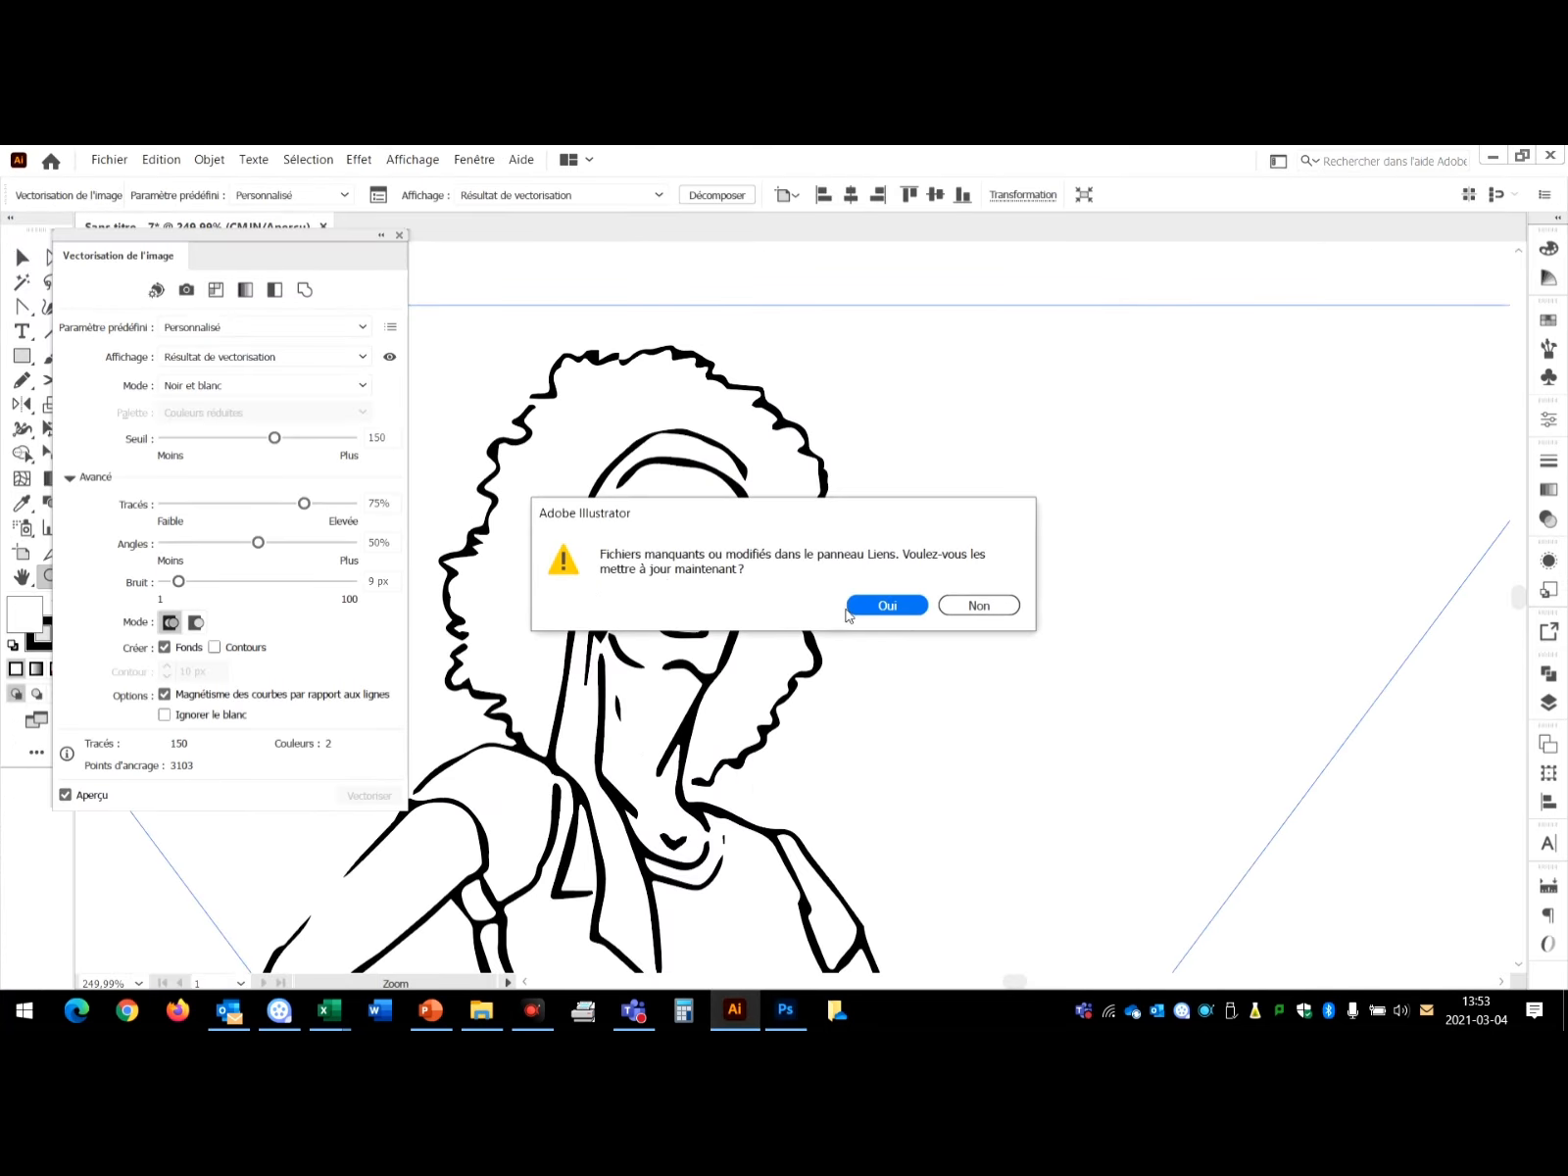
click(869, 603)
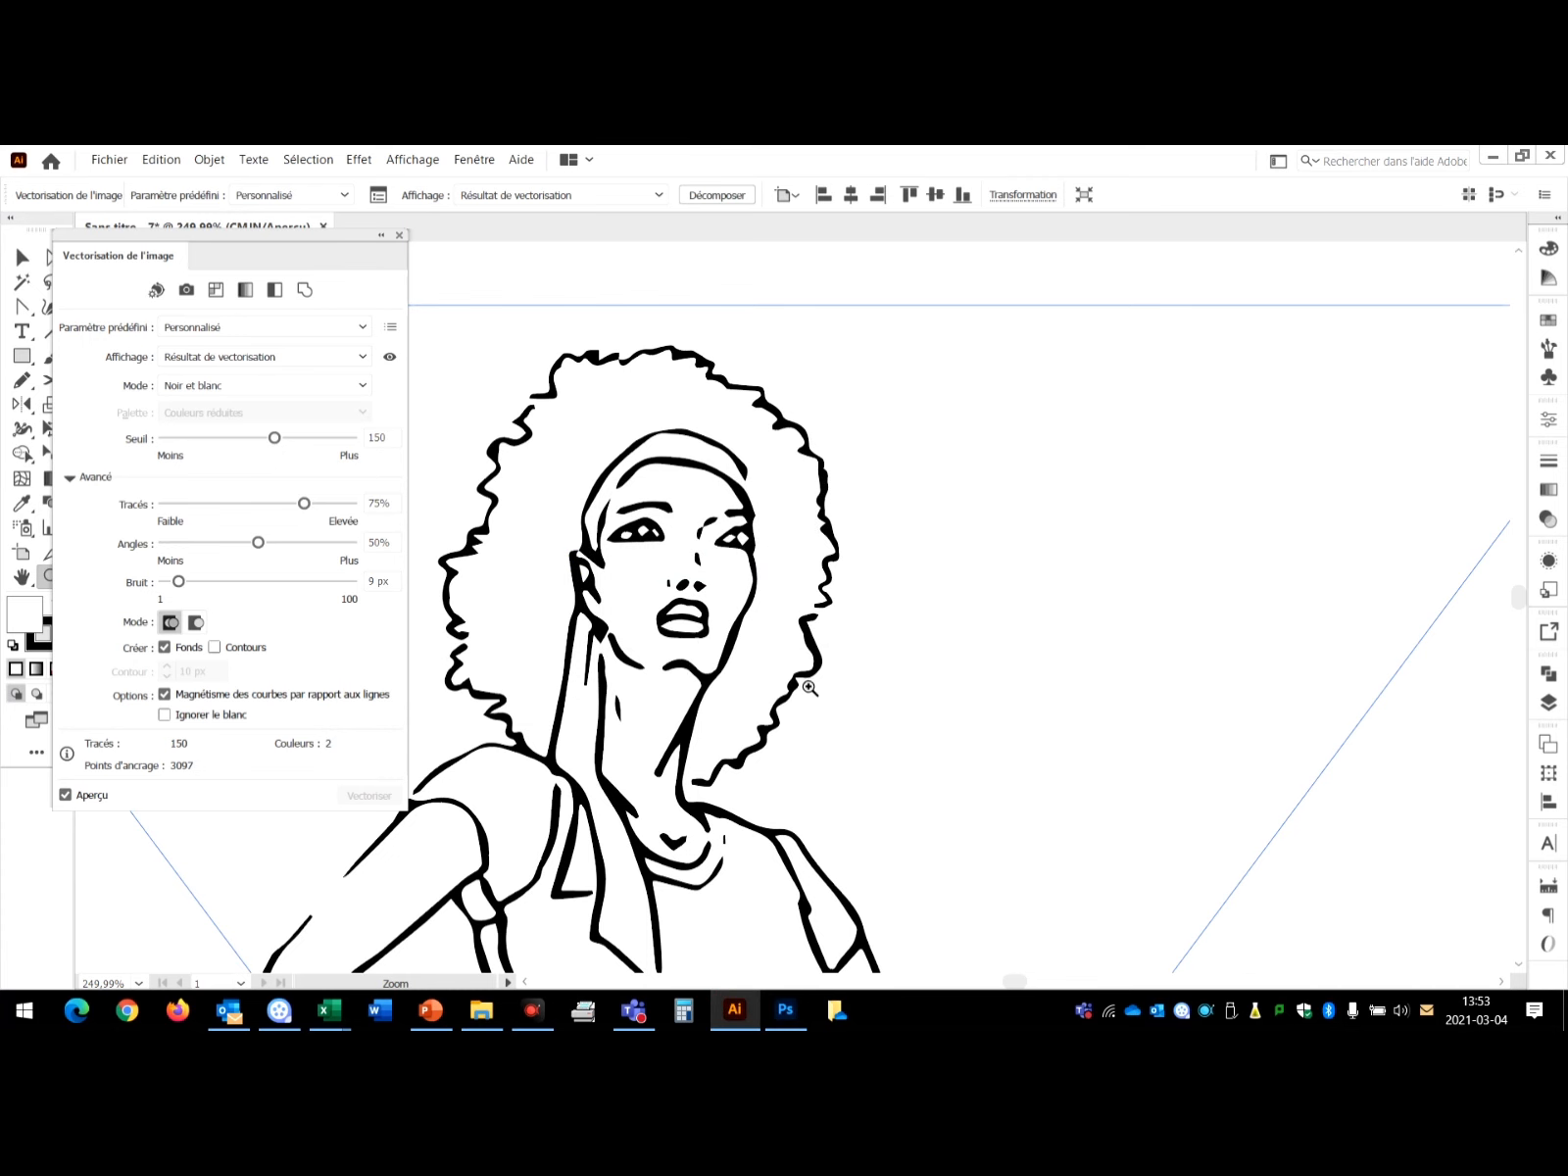
Paint a black line joining the eyebrow to the nose in Photoshop, save it, and update the link in Illustrator.
click(785, 1010)
key(x)
drag(790, 422, 746, 472)
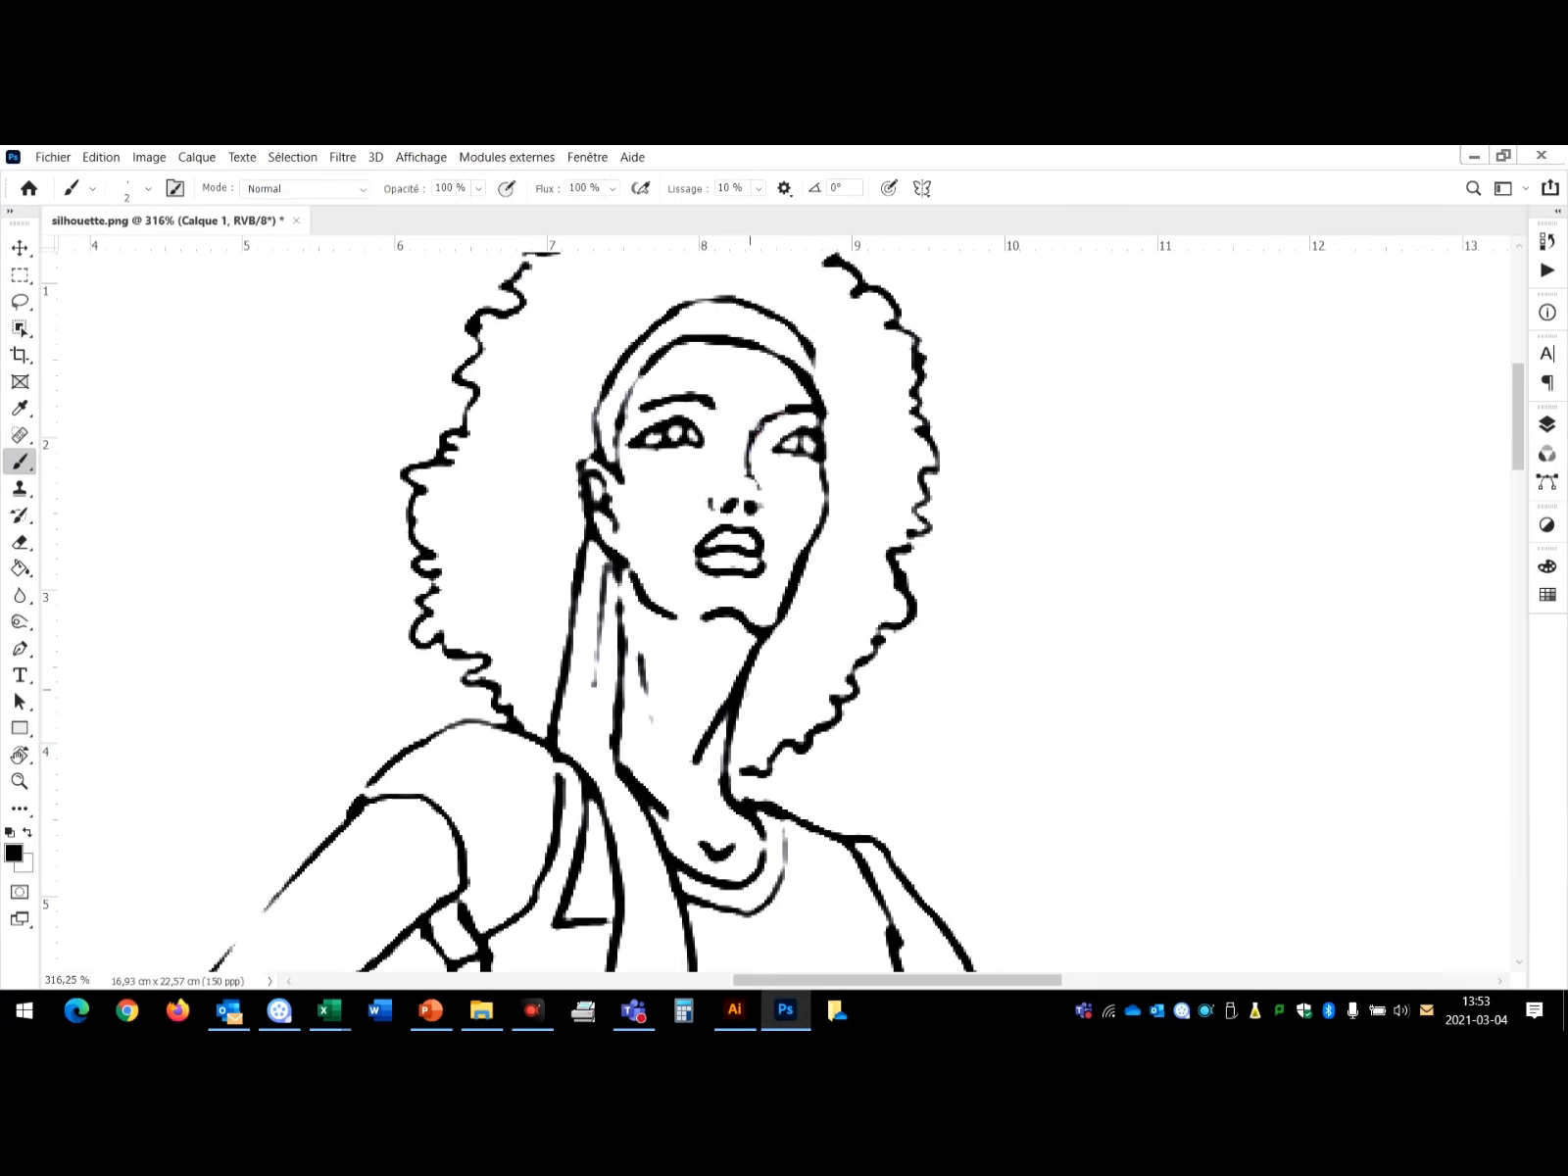
key(ctrl+s)
click(734, 1010)
click(892, 602)
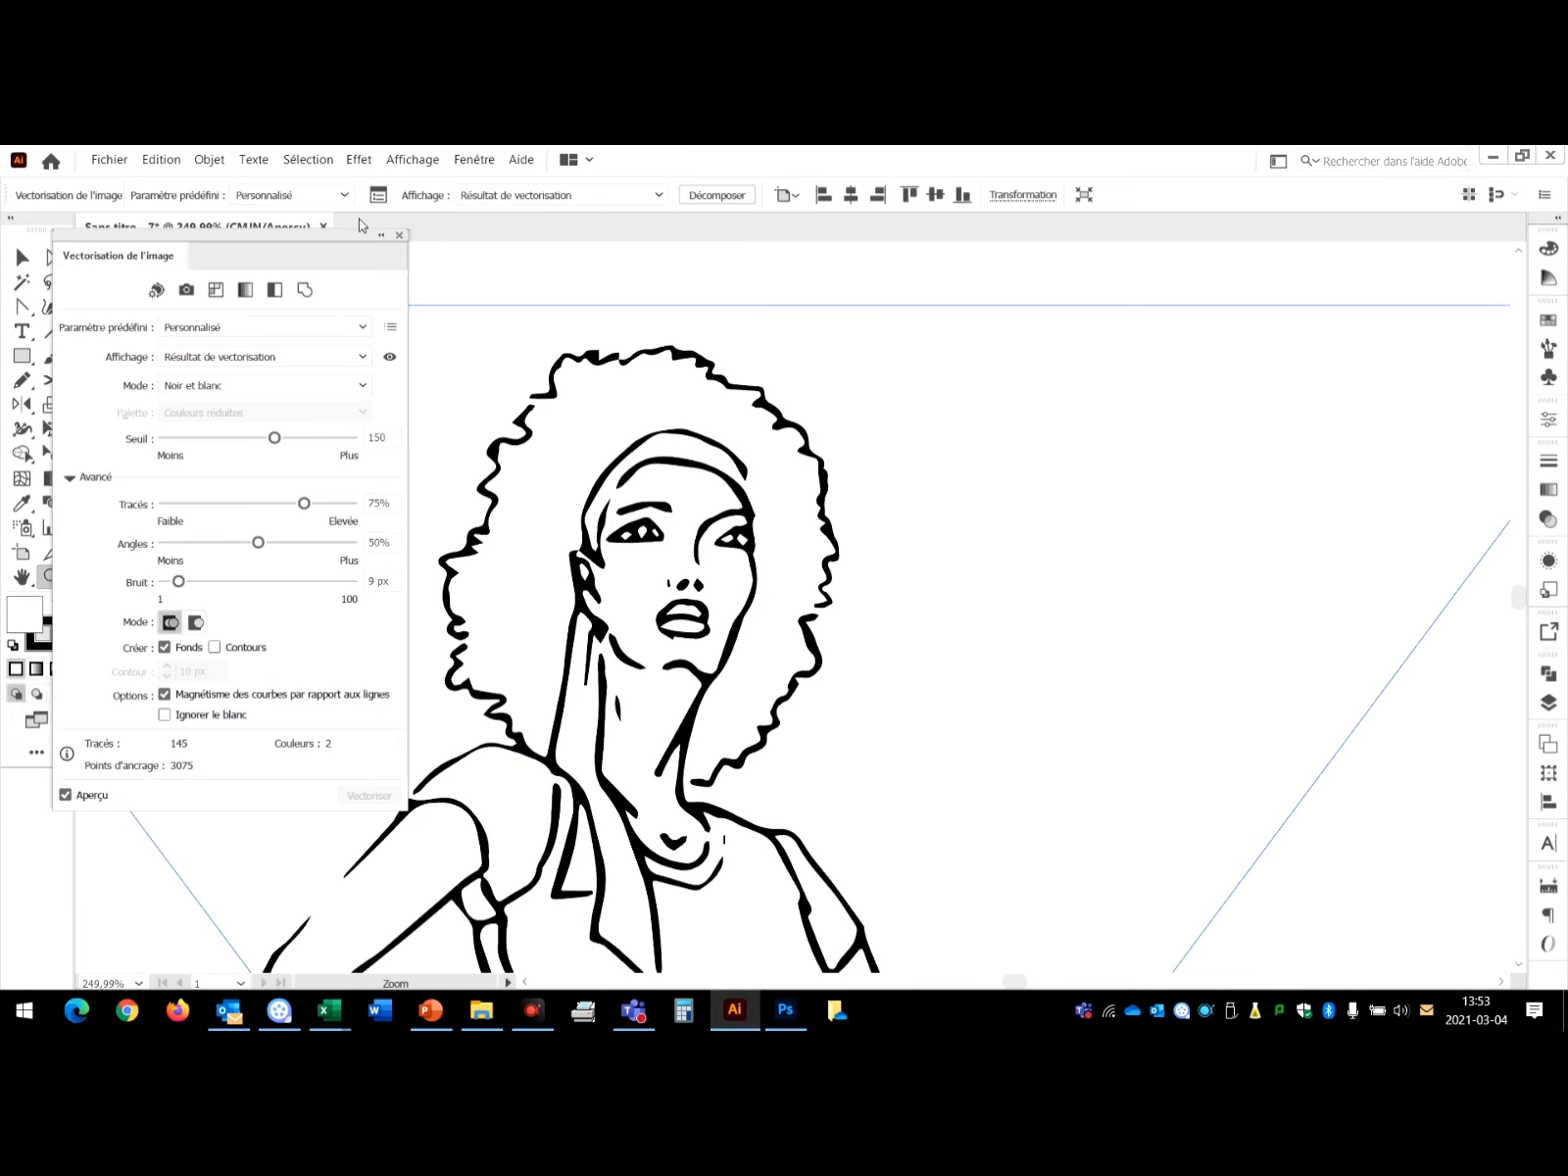
Expand the traced silhouette into a group of editable paths and inspect the group's contents in the layers.
click(399, 235)
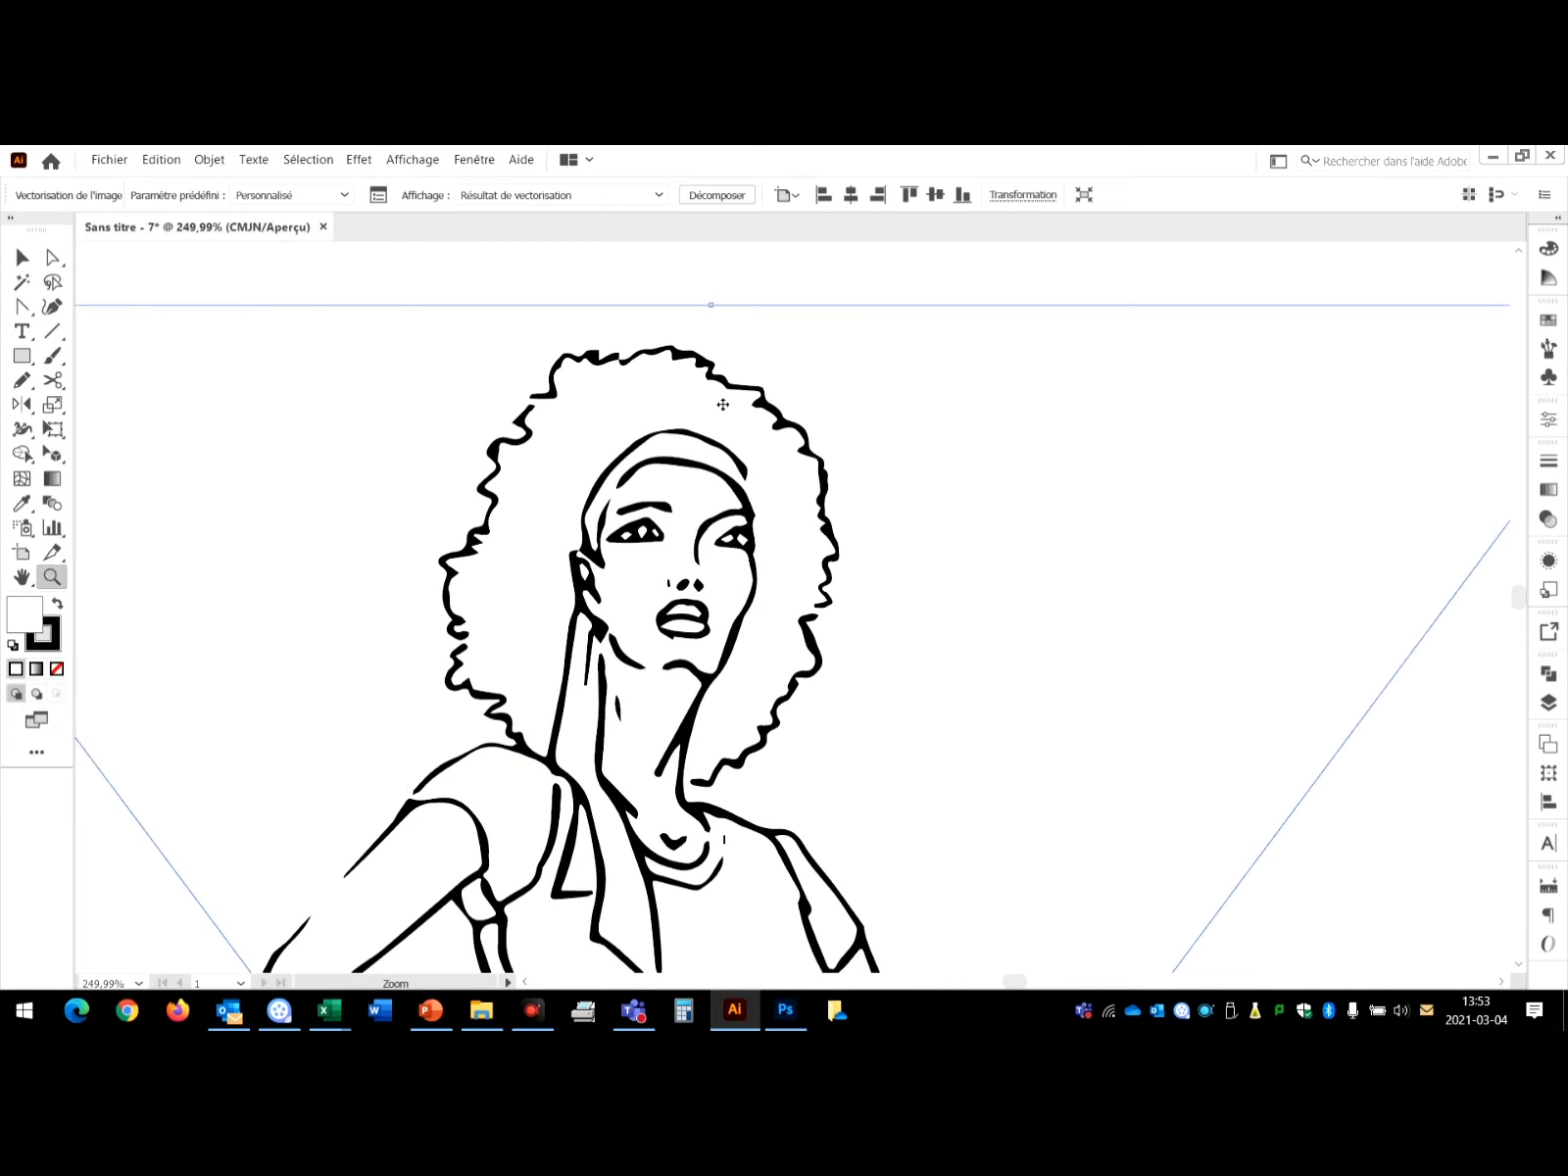
key(ctrl+minus)
key(ctrl+minus)
key(ctrl+minus)
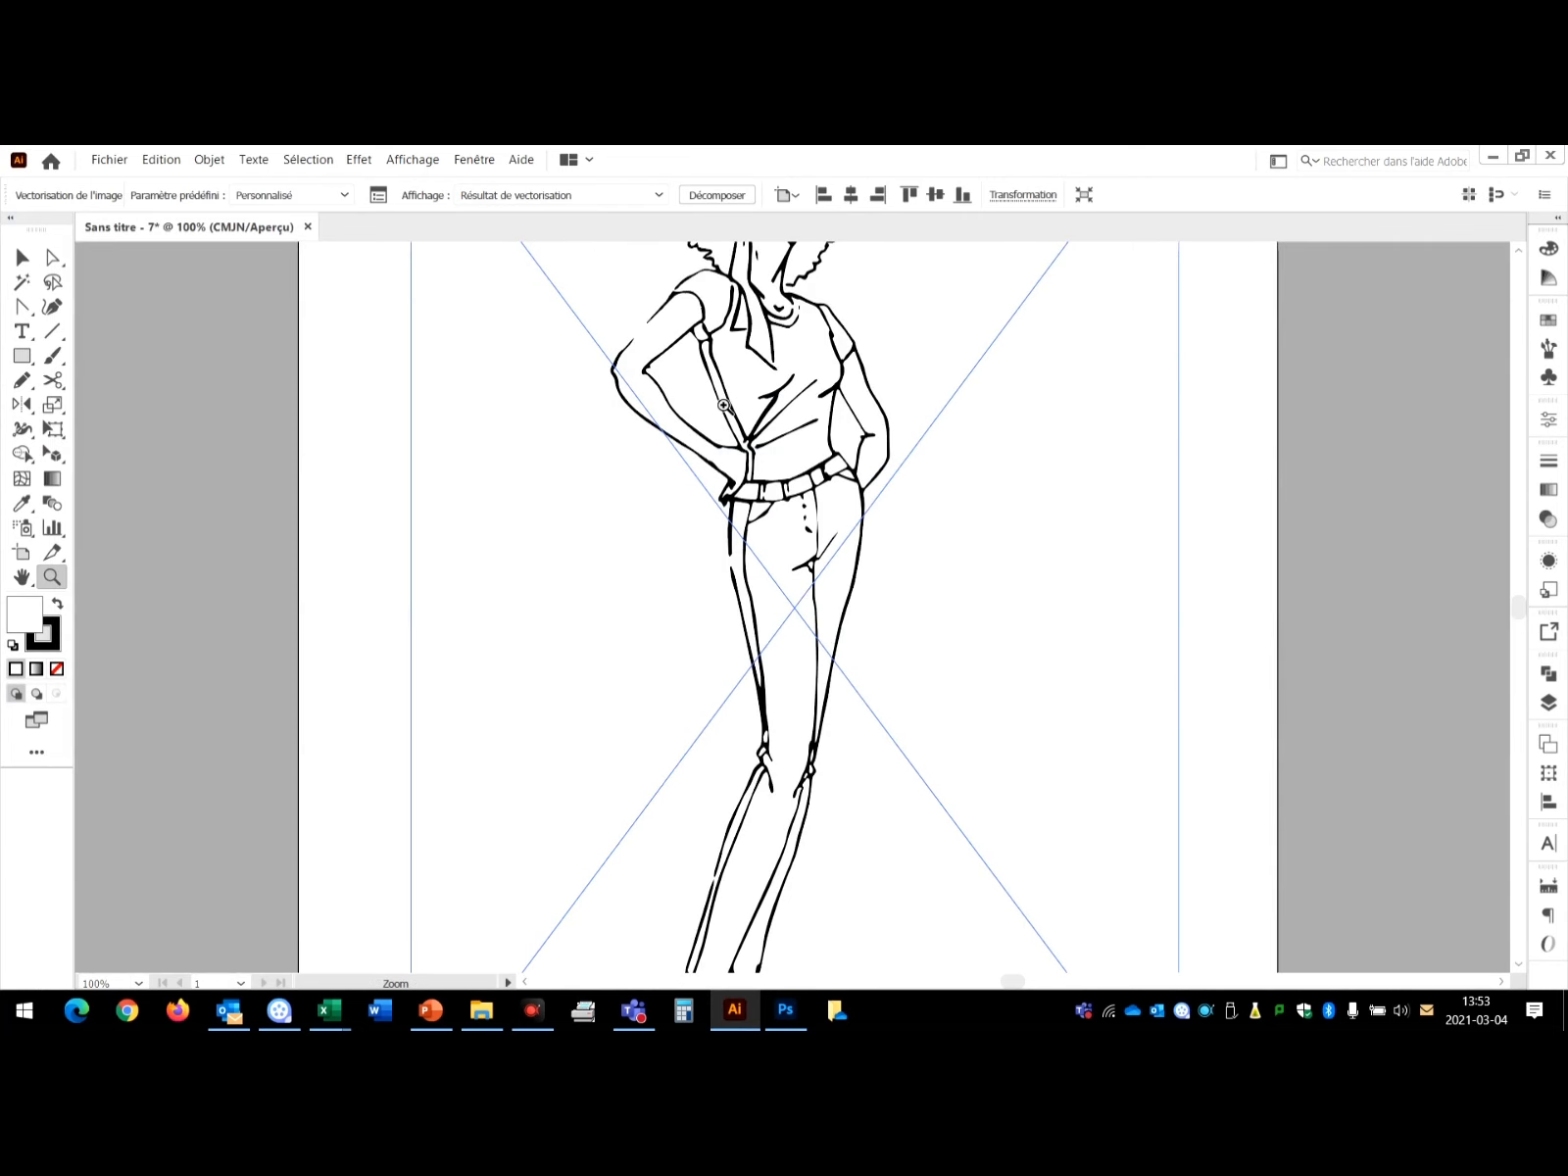
drag(945, 473, 885, 588)
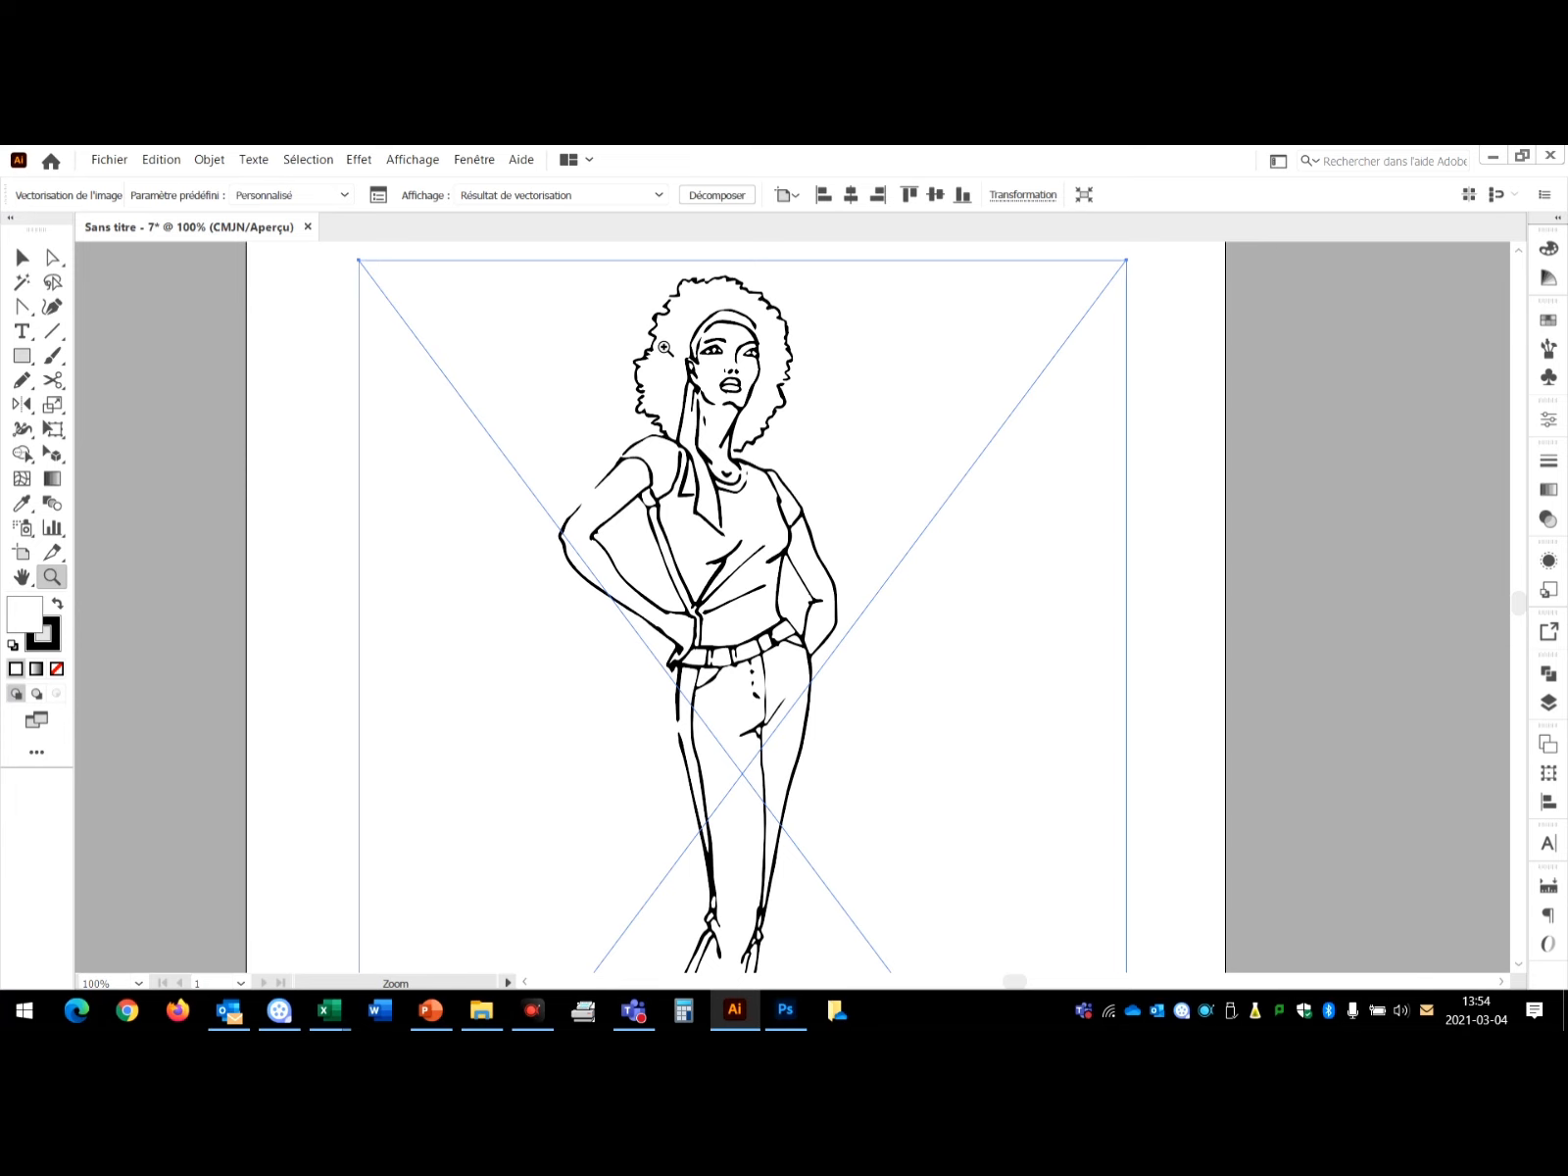
click(1548, 701)
click(1207, 433)
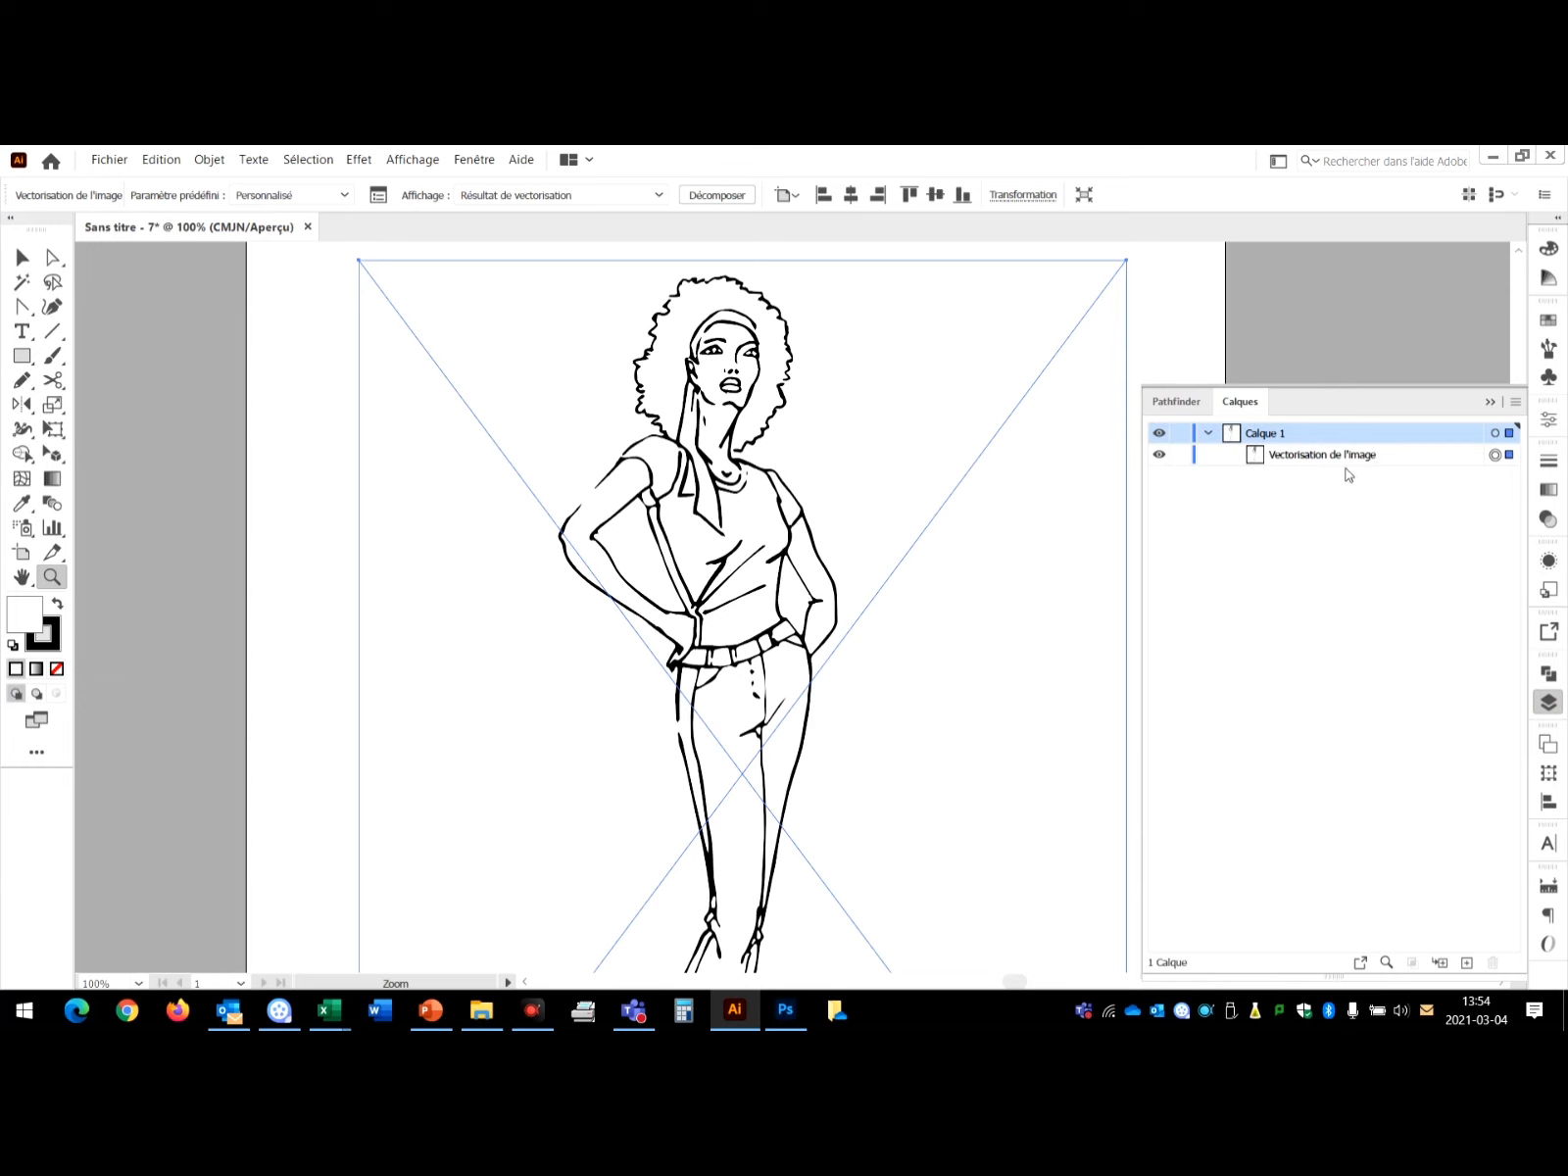
click(716, 203)
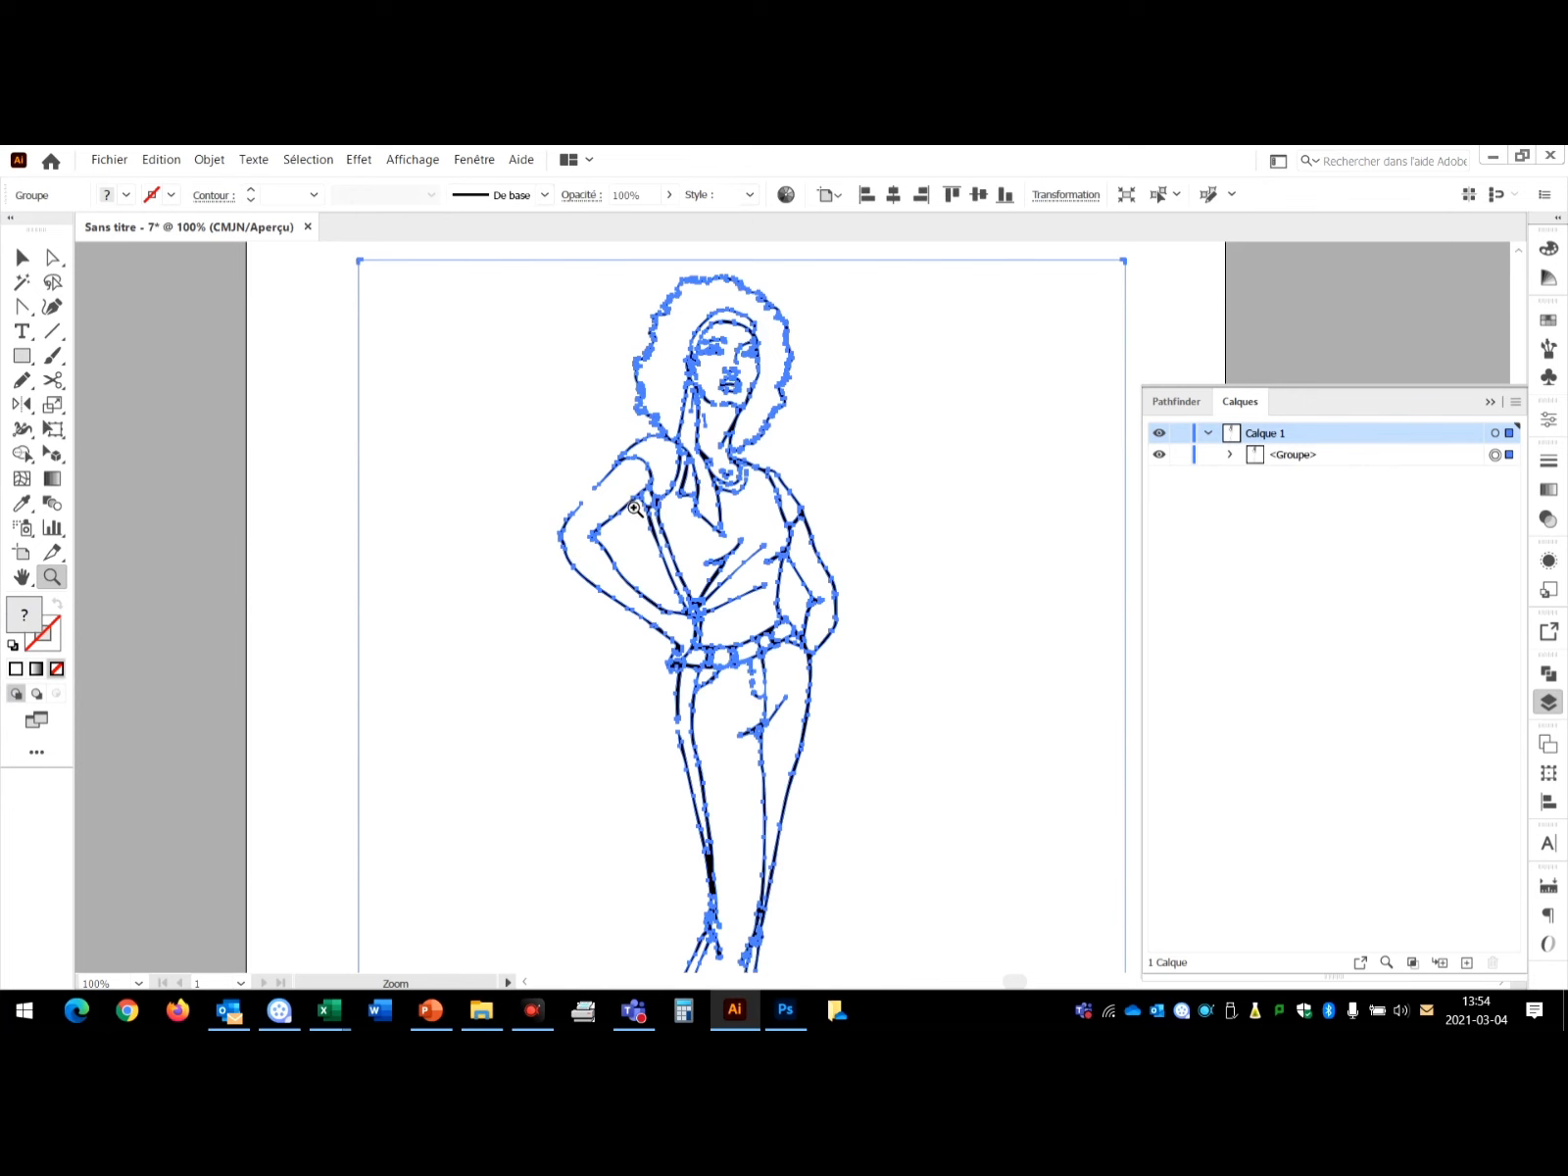
click(1230, 454)
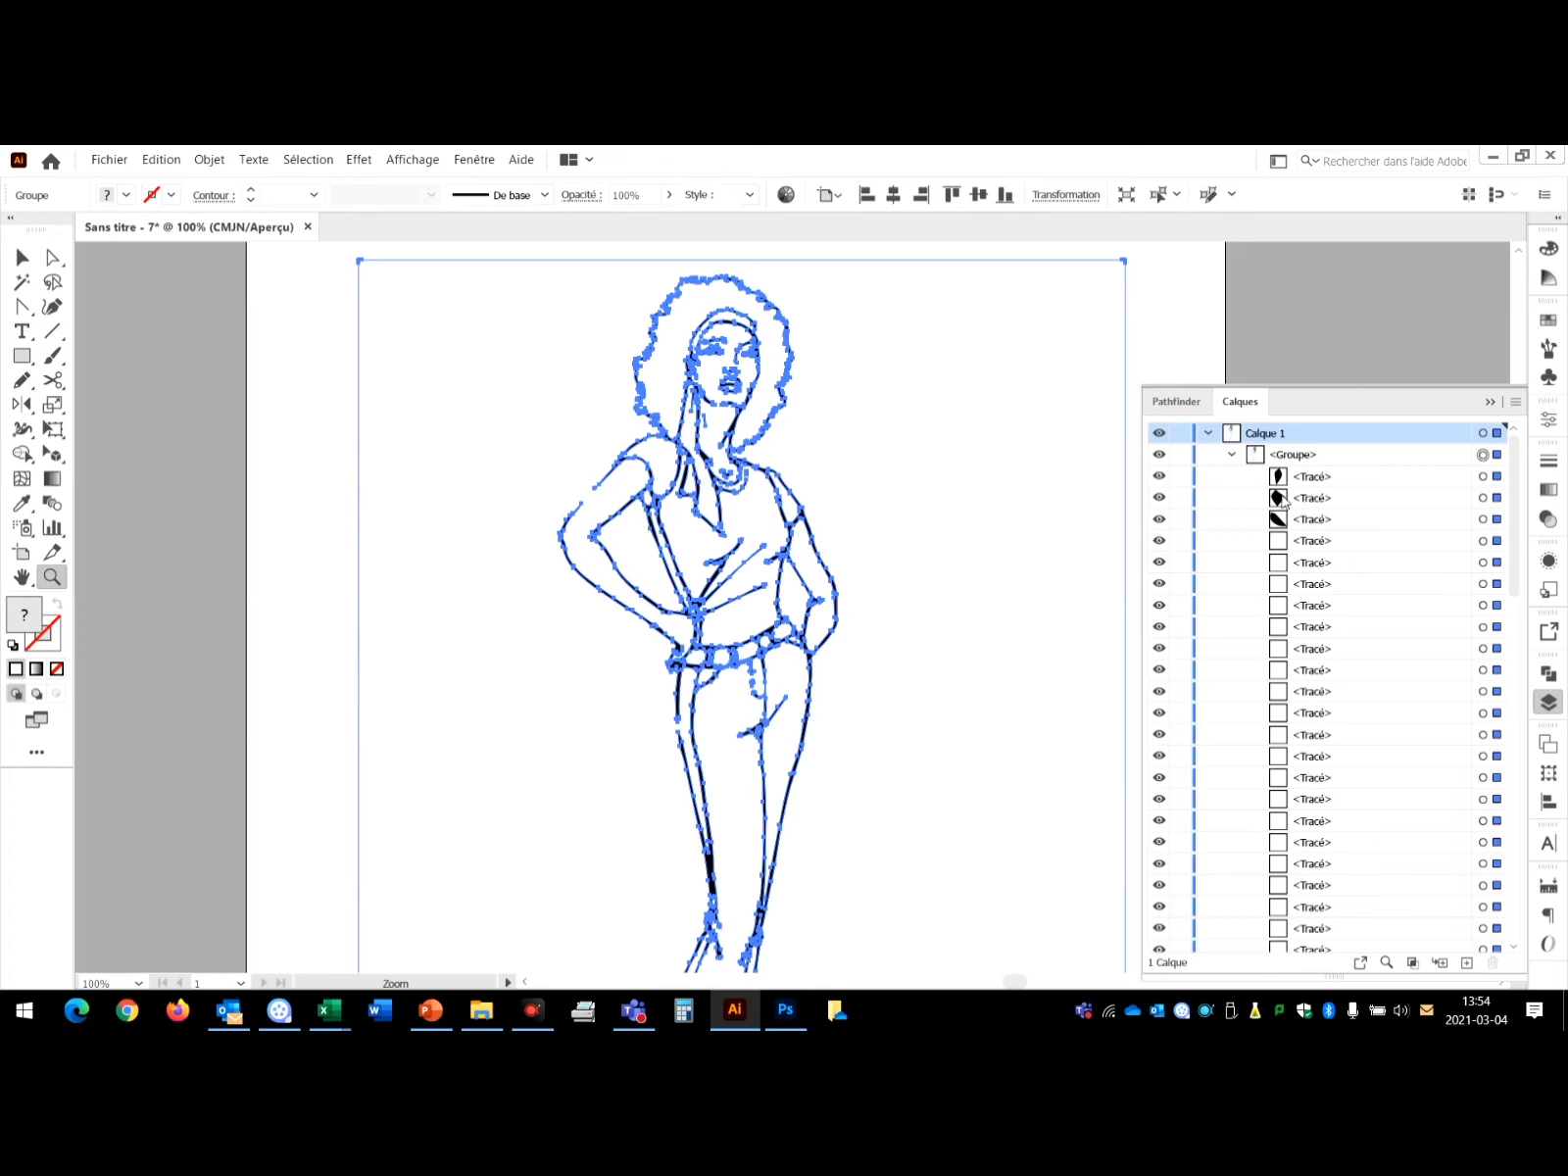
click(1231, 455)
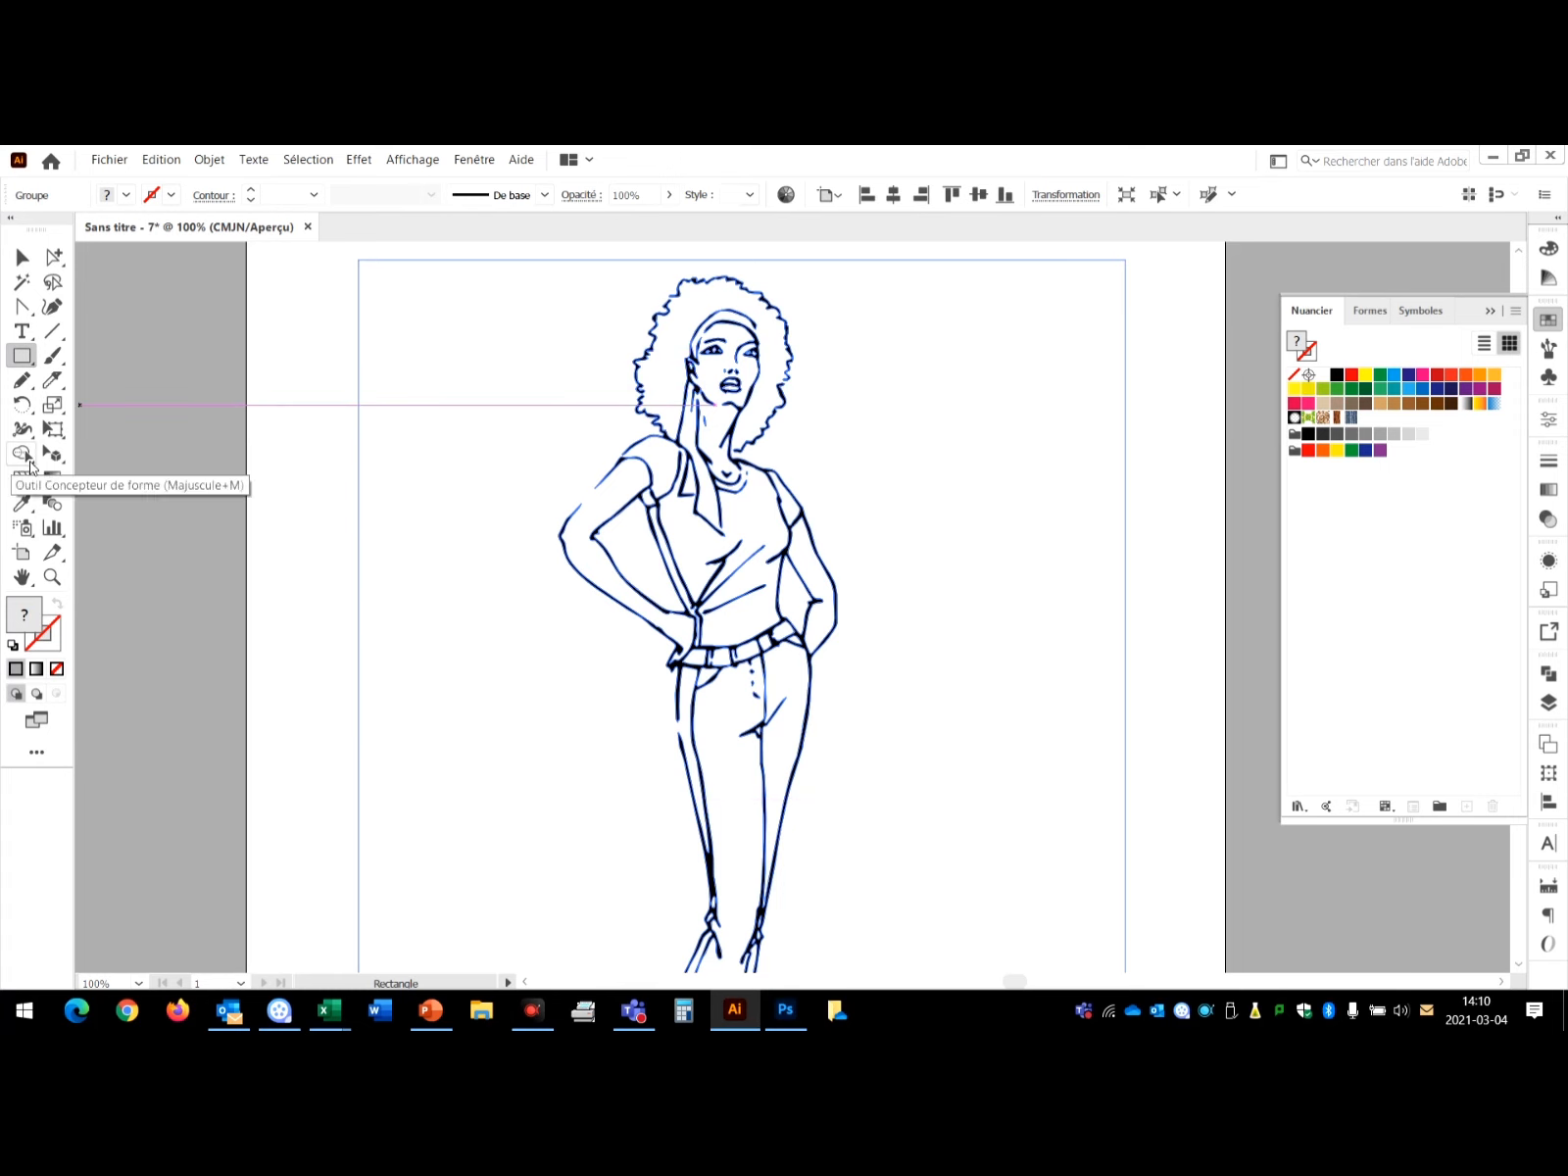
Convert the silhouette group into a live paint group with the Pot de peinture dynamique tool and reveal it in the layers.
mouse_move(29, 462)
mouse_down()
mouse_move(116, 460)
mouse_move(131, 508)
mouse_move(145, 486)
mouse_up()
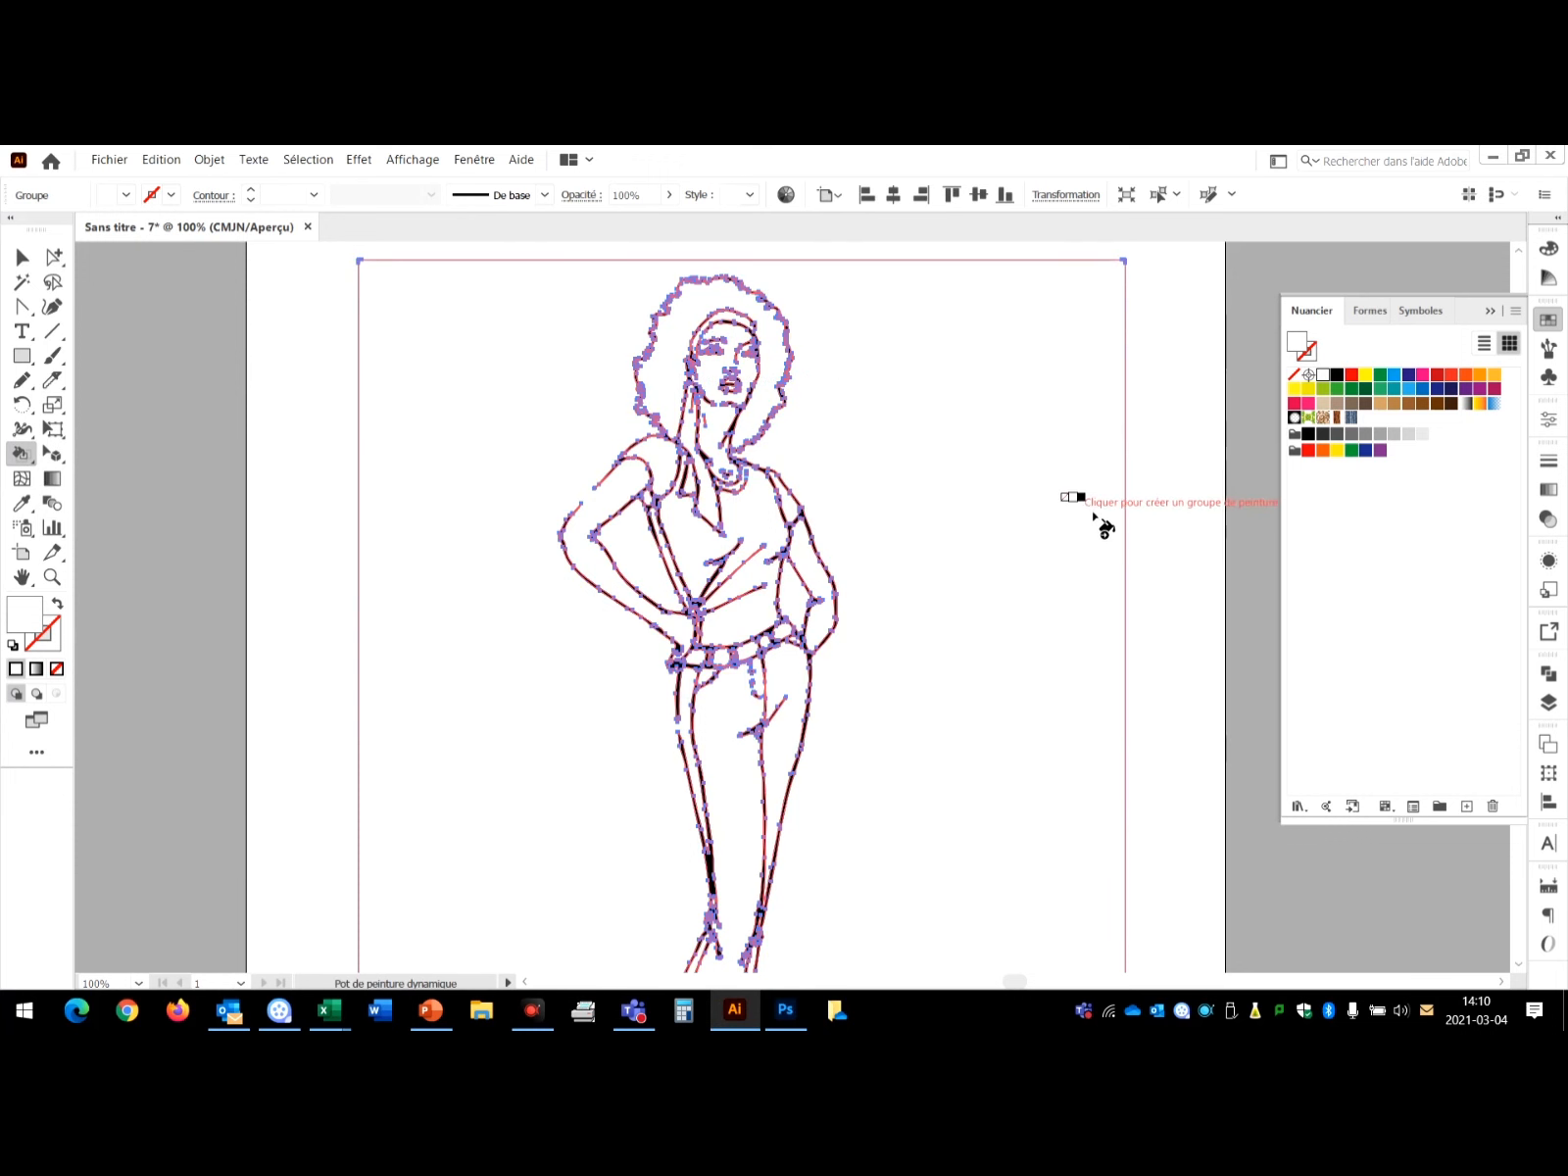
click(1548, 702)
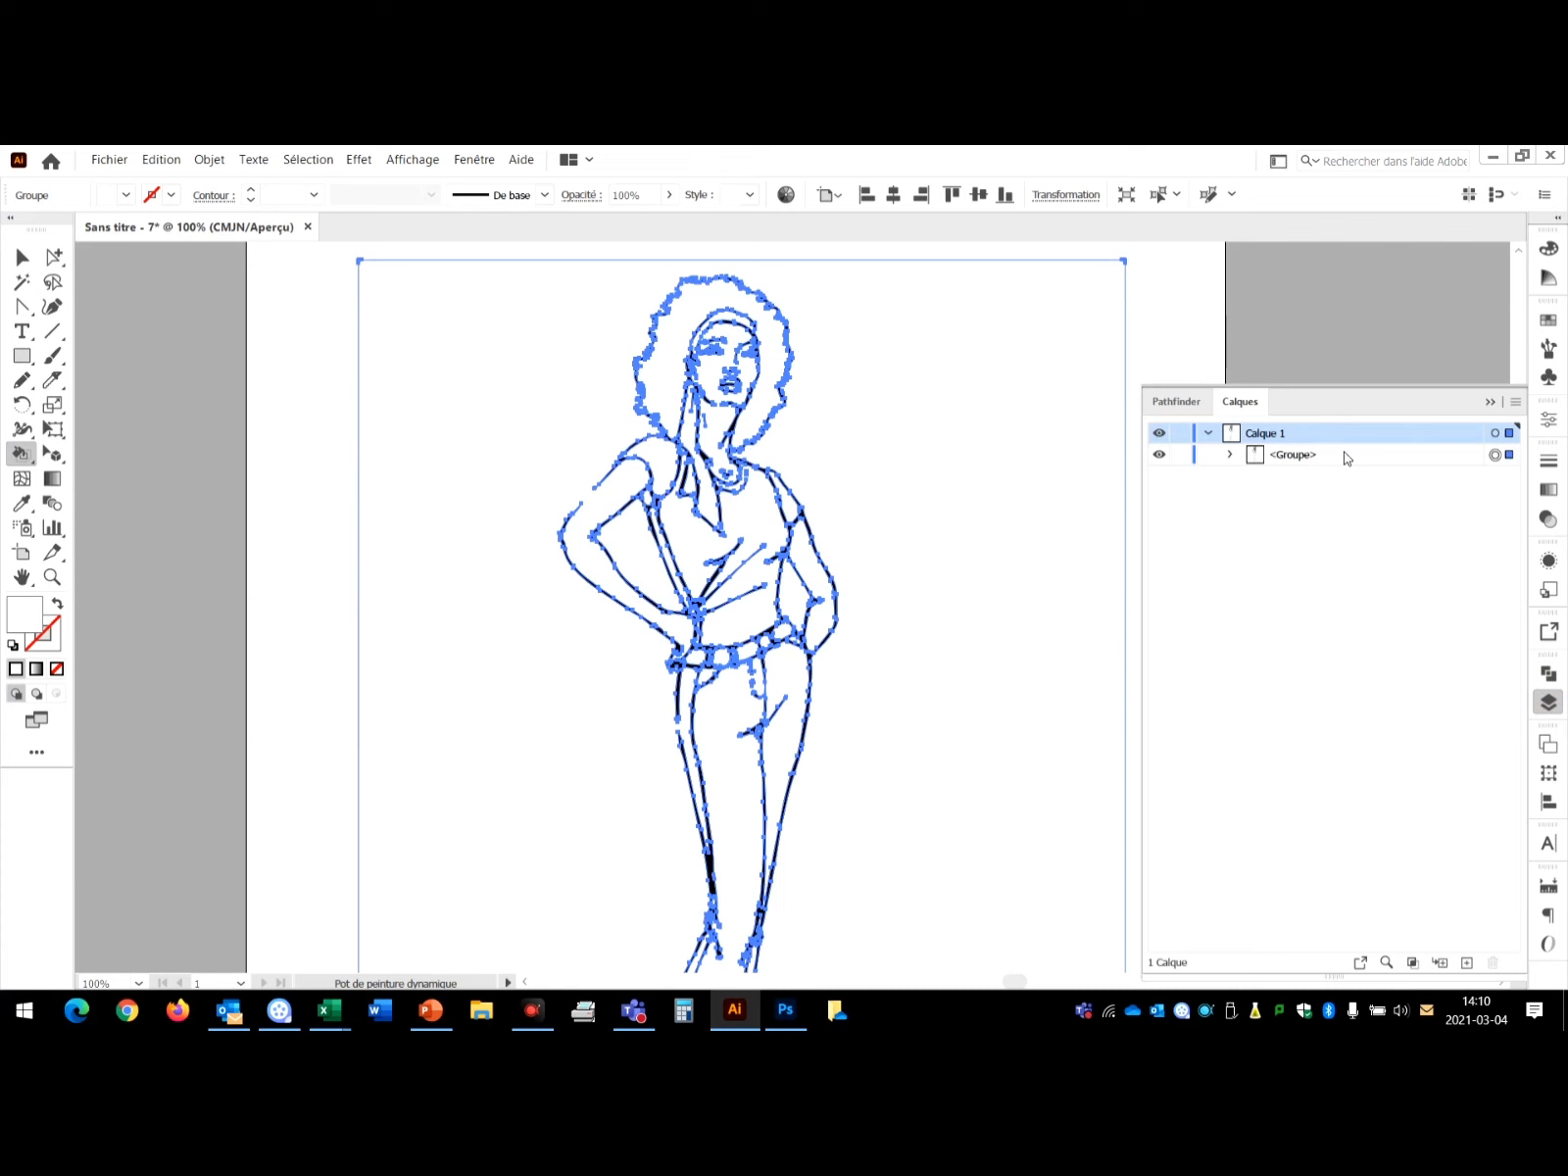
click(868, 378)
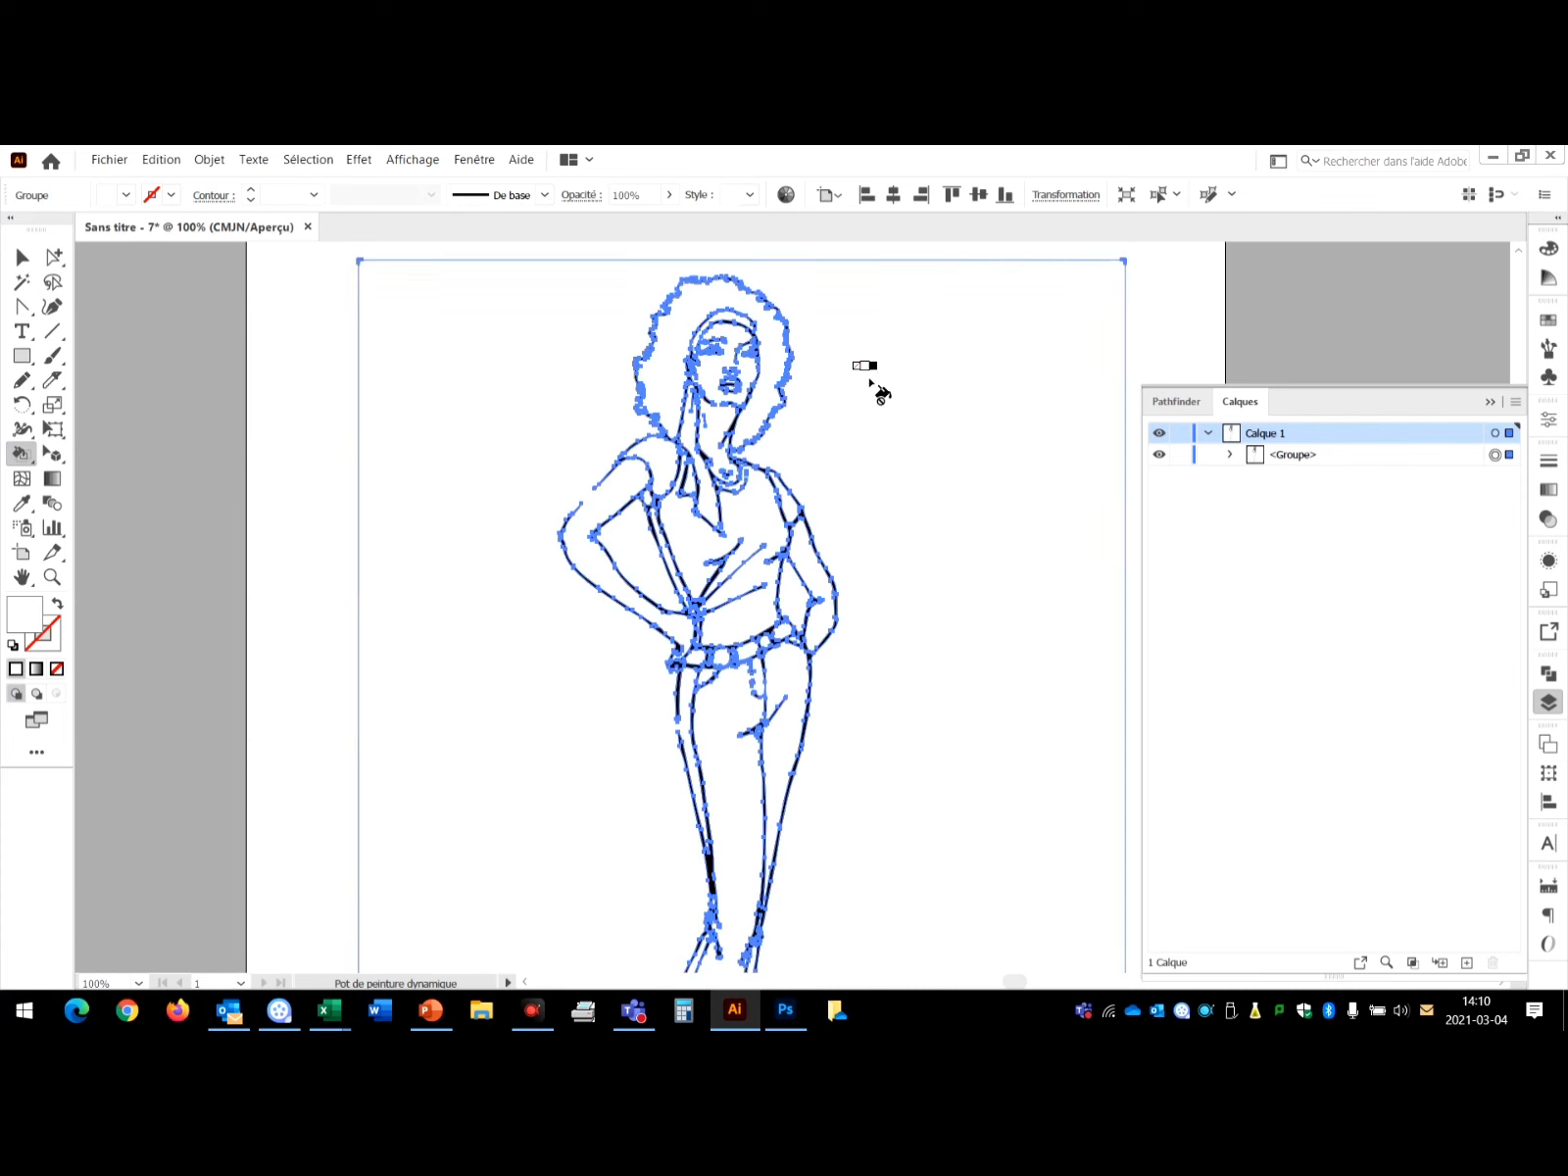
click(1229, 455)
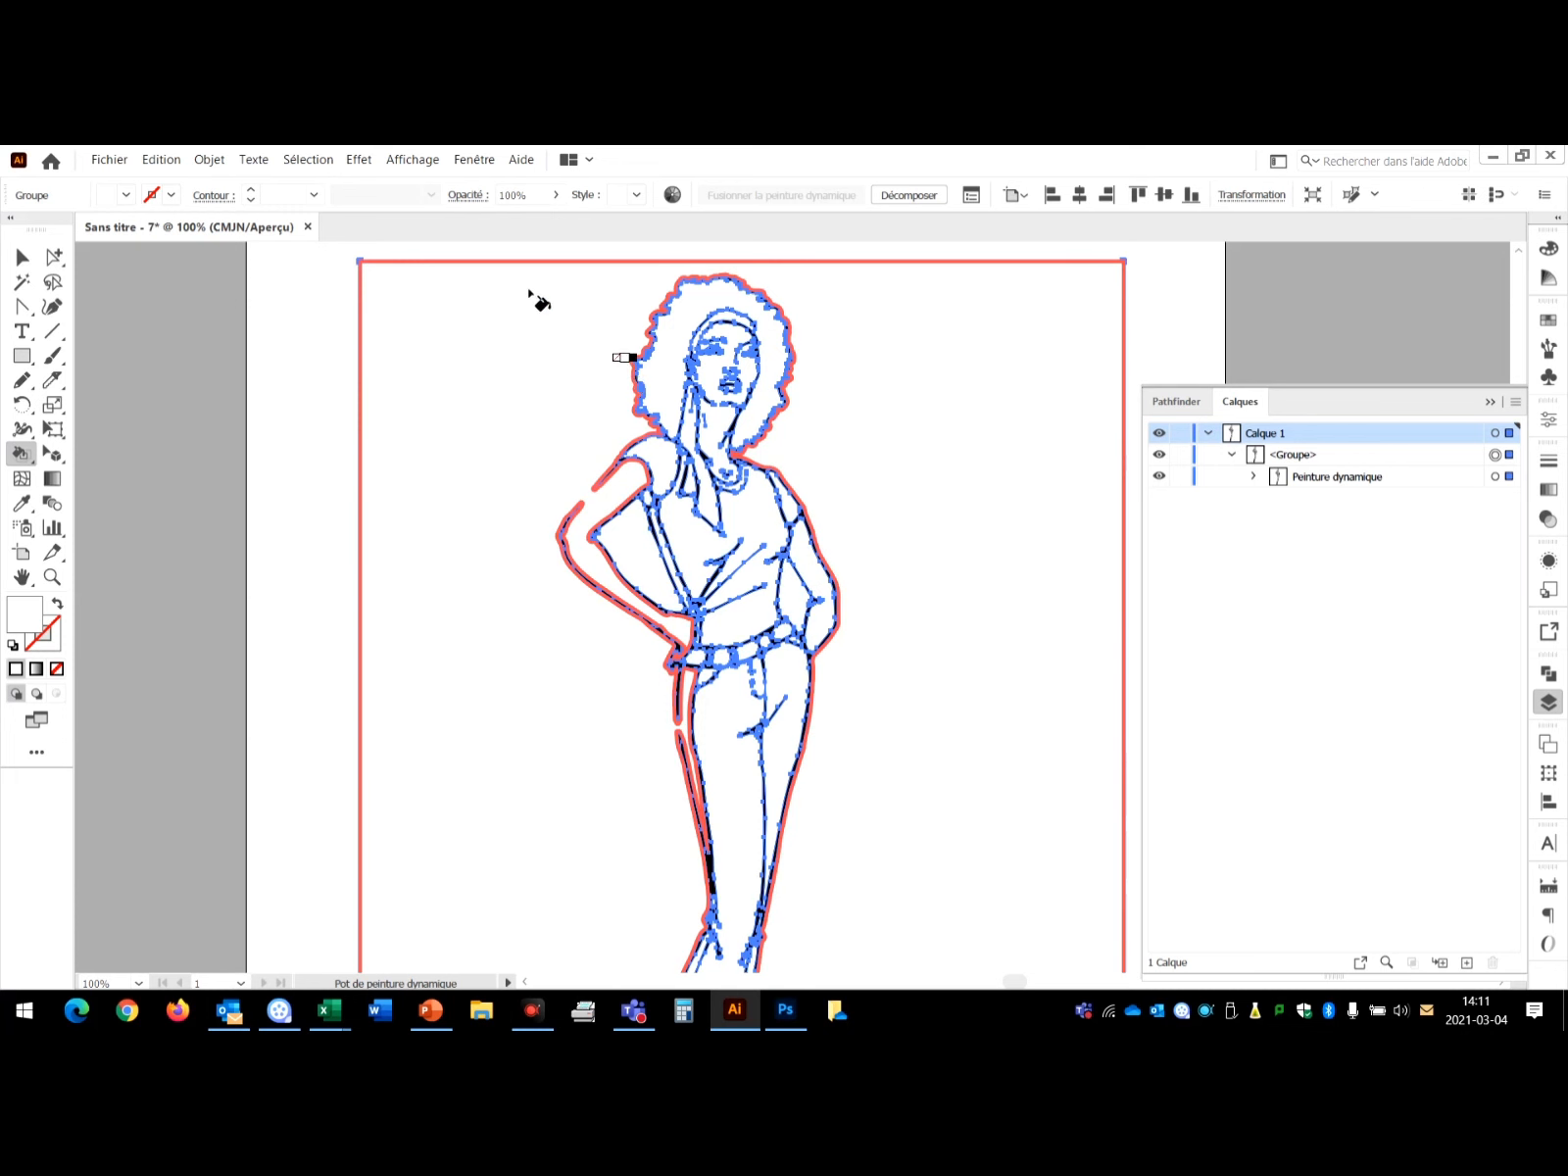
Open the gap options of the live paint group and set the paint limit to Petits espaces.
click(209, 160)
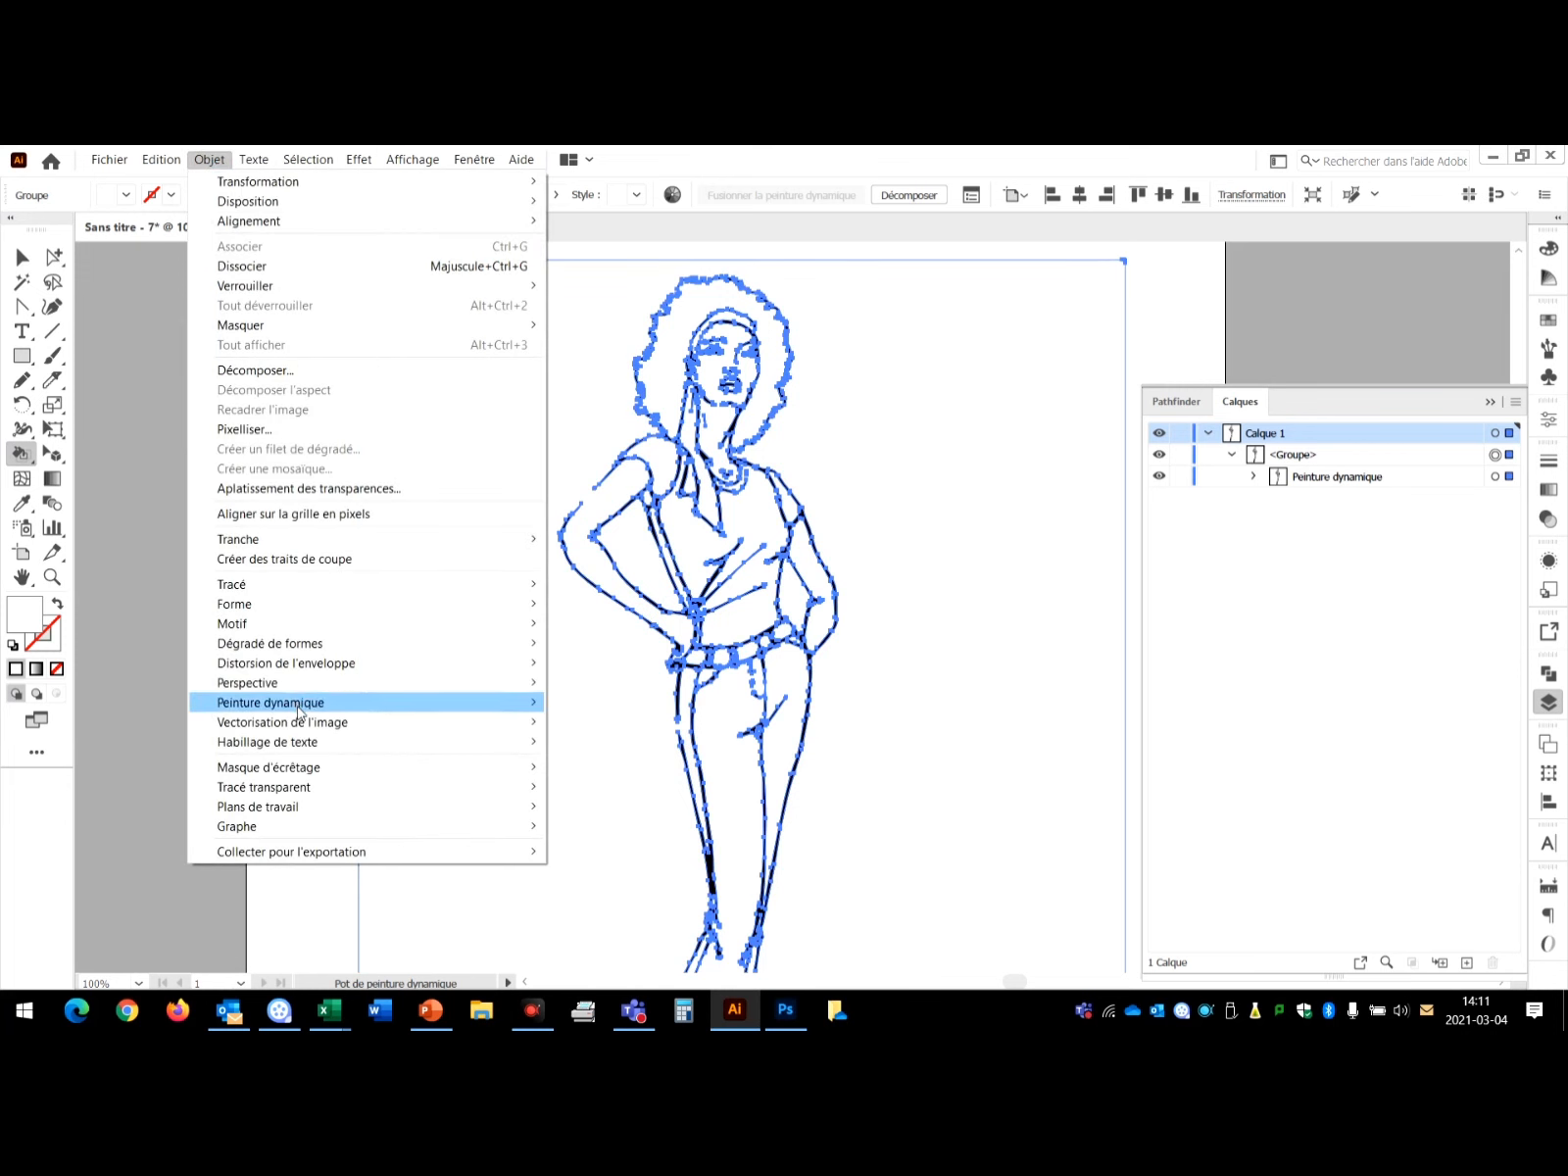
mouse_move(299, 715)
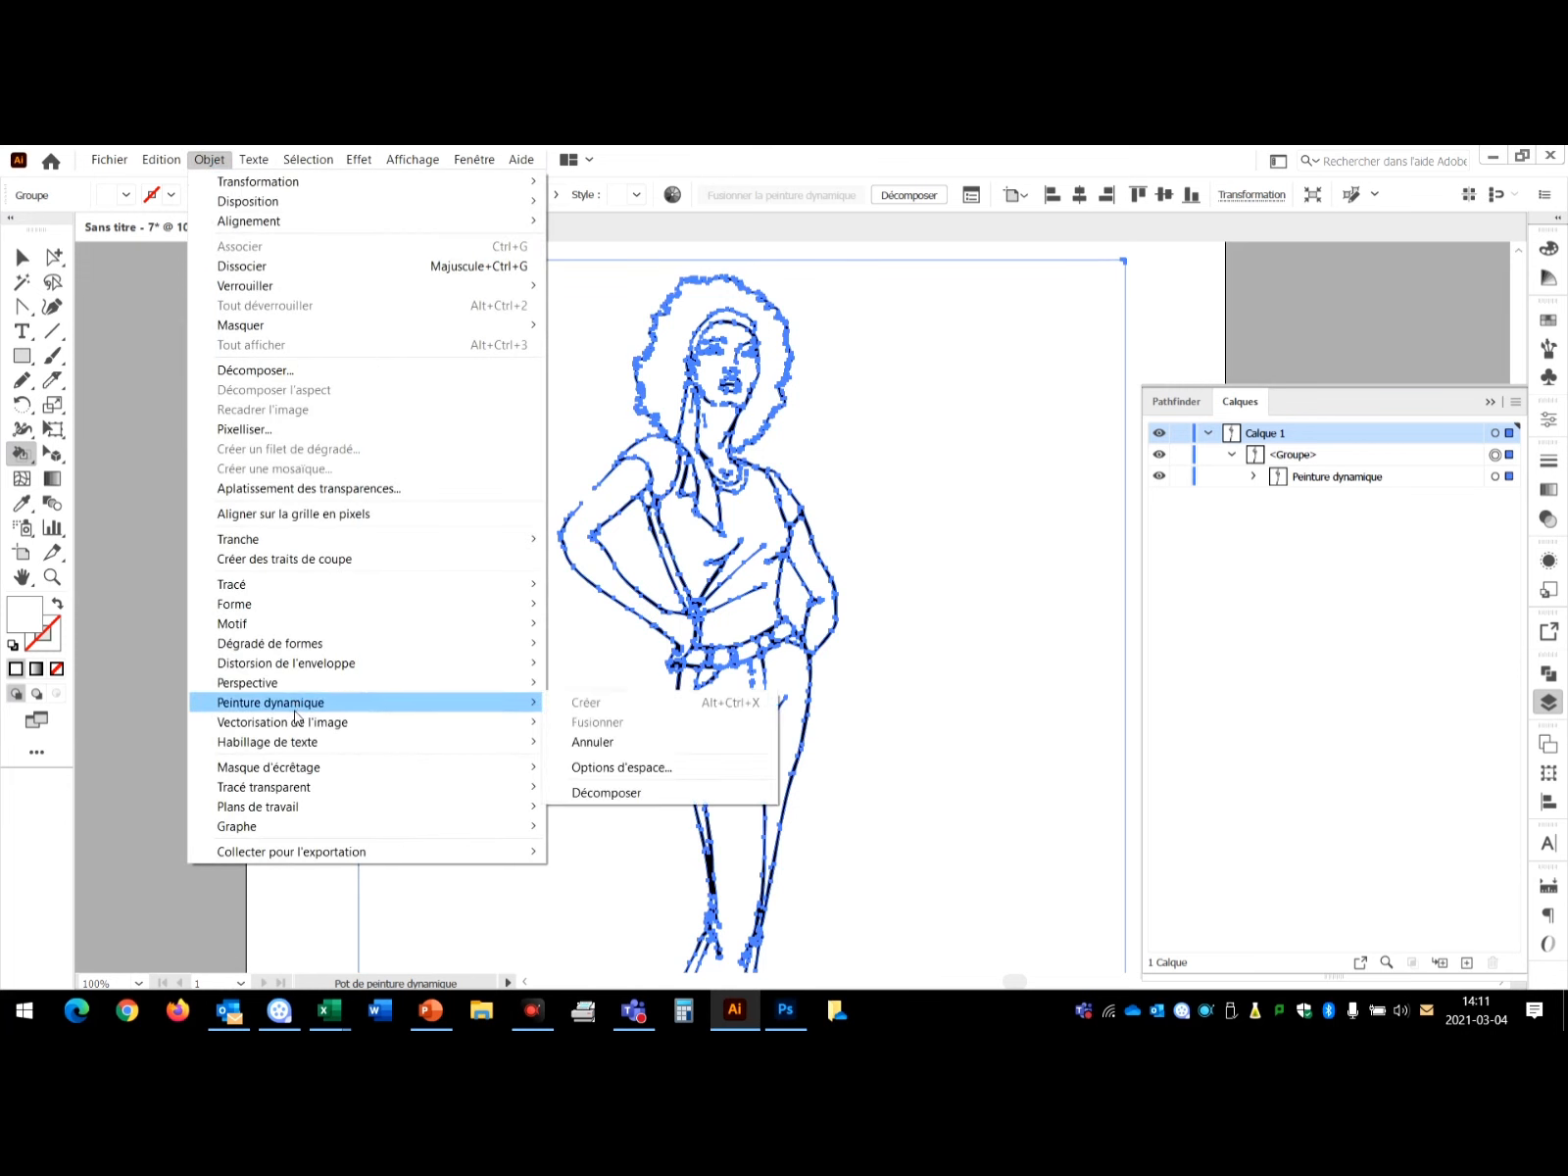
click(651, 774)
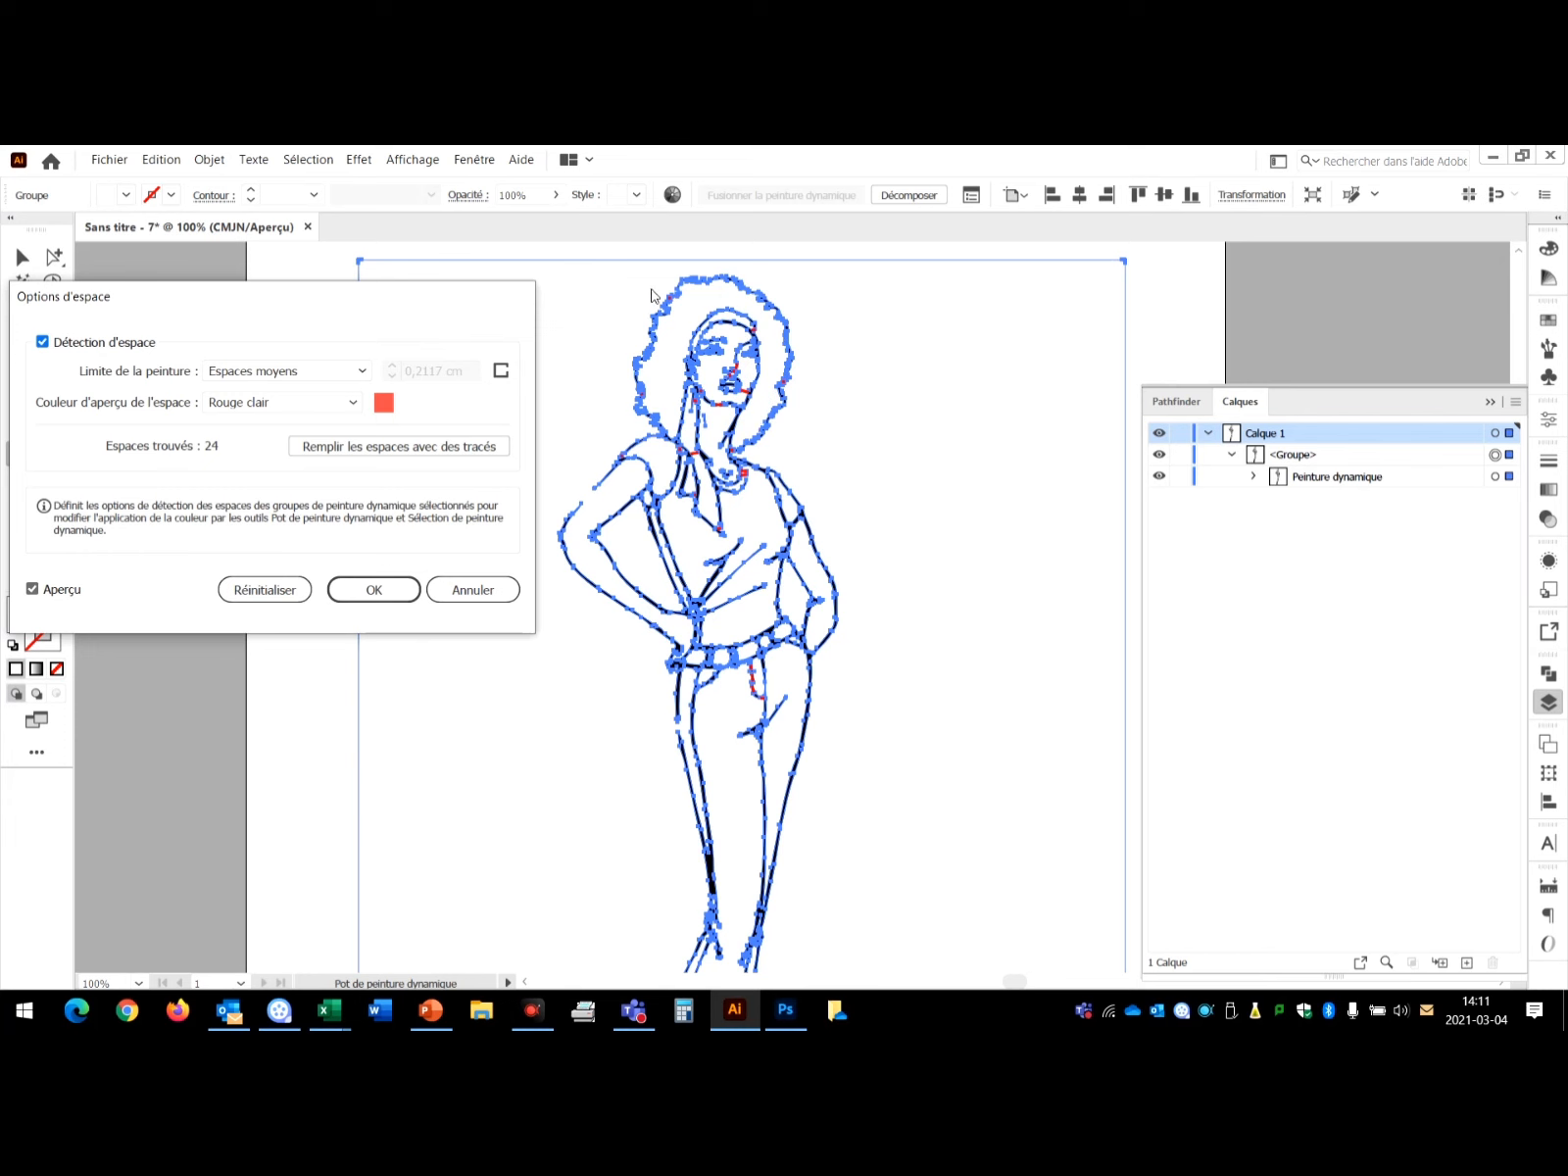
click(362, 375)
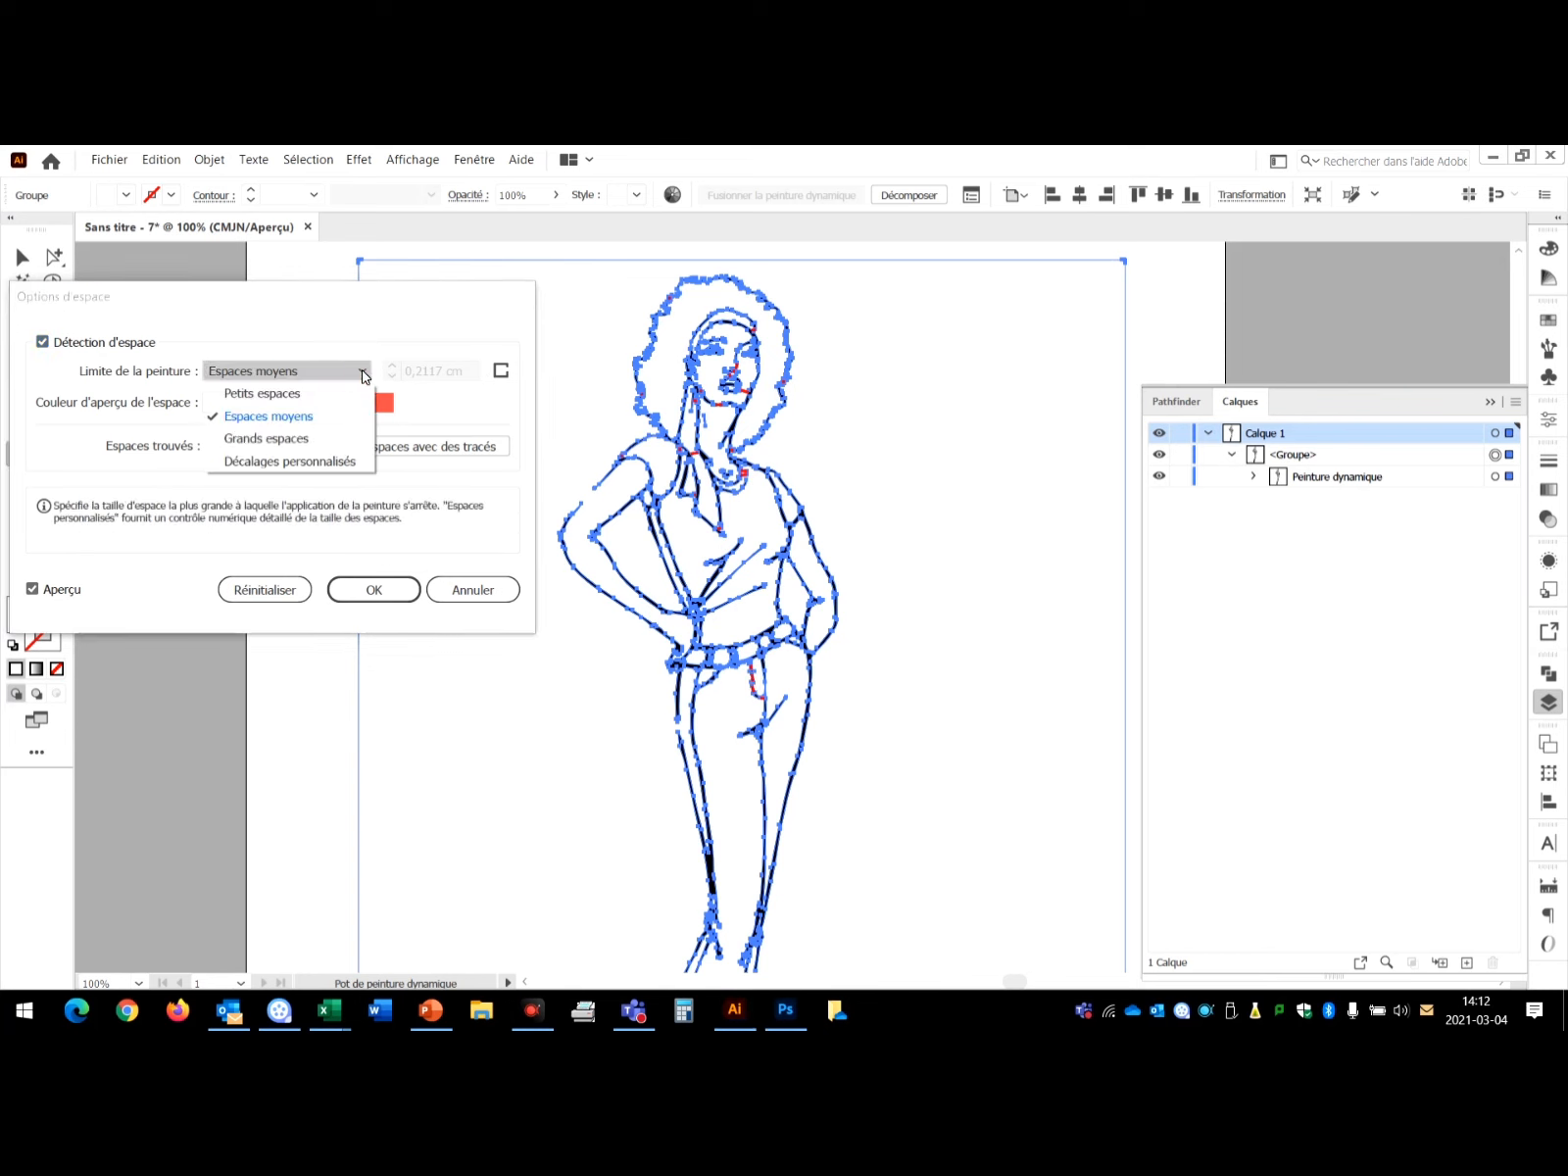
click(321, 398)
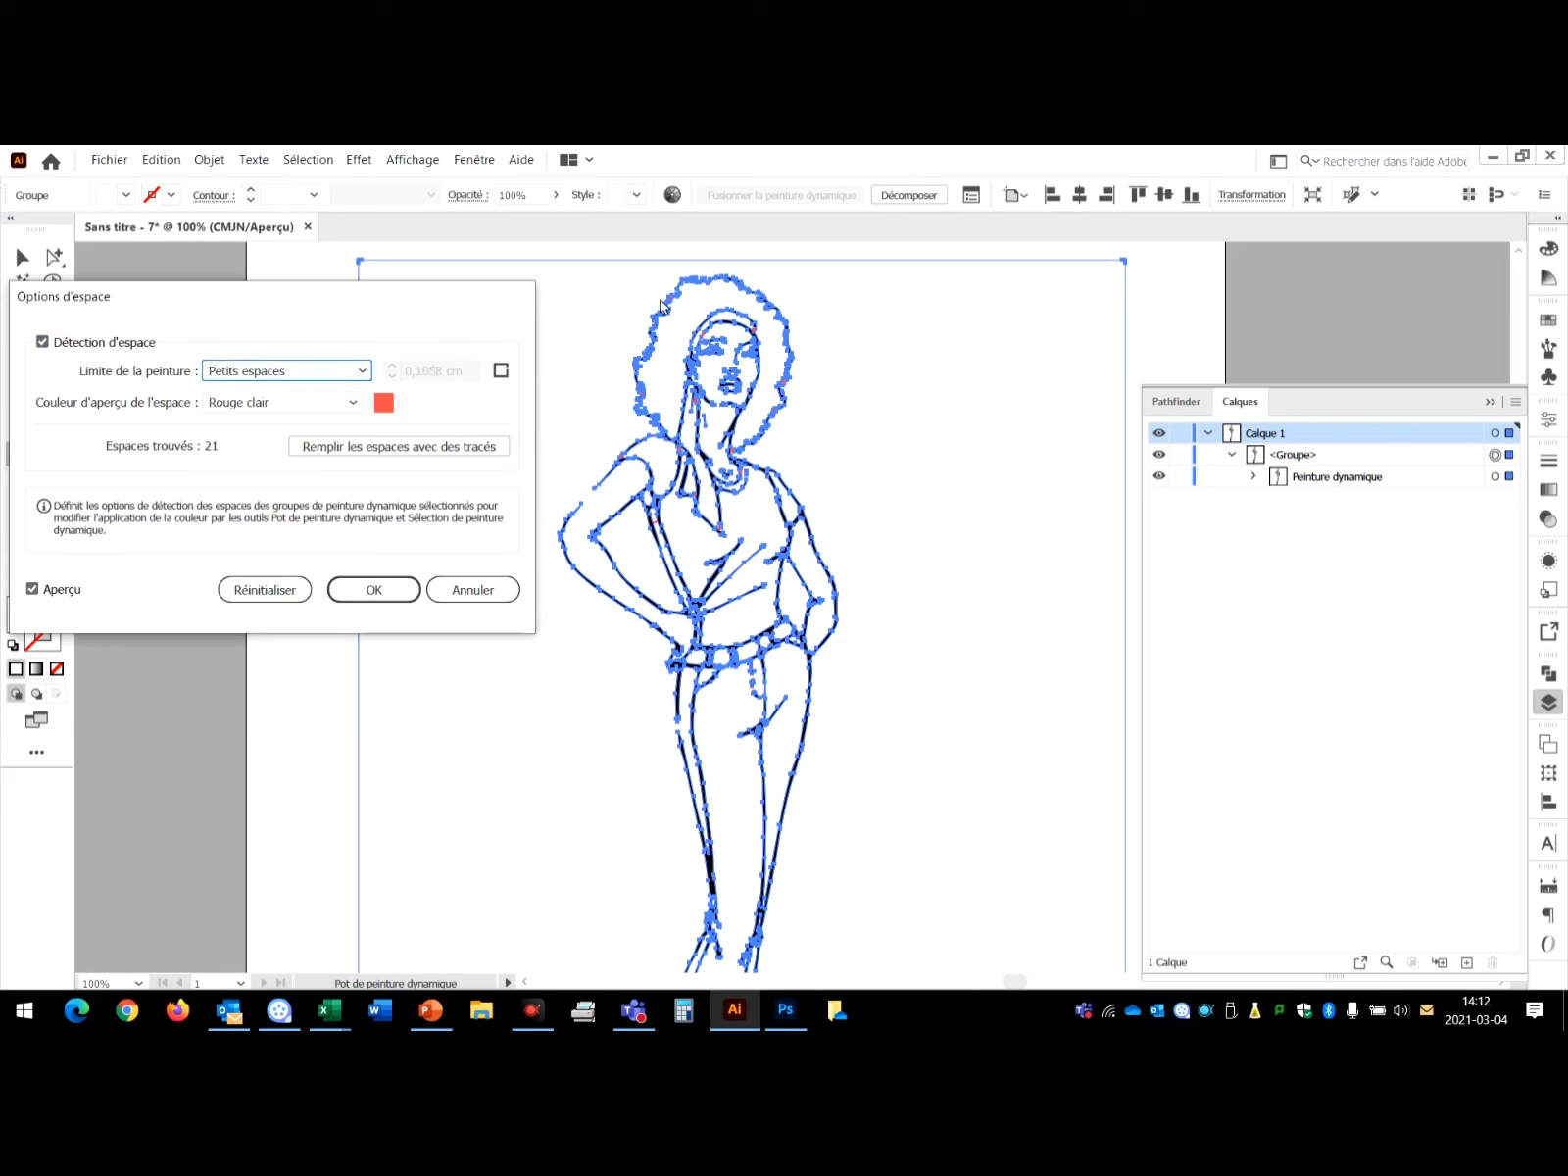
Preview Grands espaces, return to Petits espaces, and fill the detected gaps in the silhouette with paths.
click(359, 371)
click(304, 441)
click(362, 373)
click(307, 395)
click(452, 452)
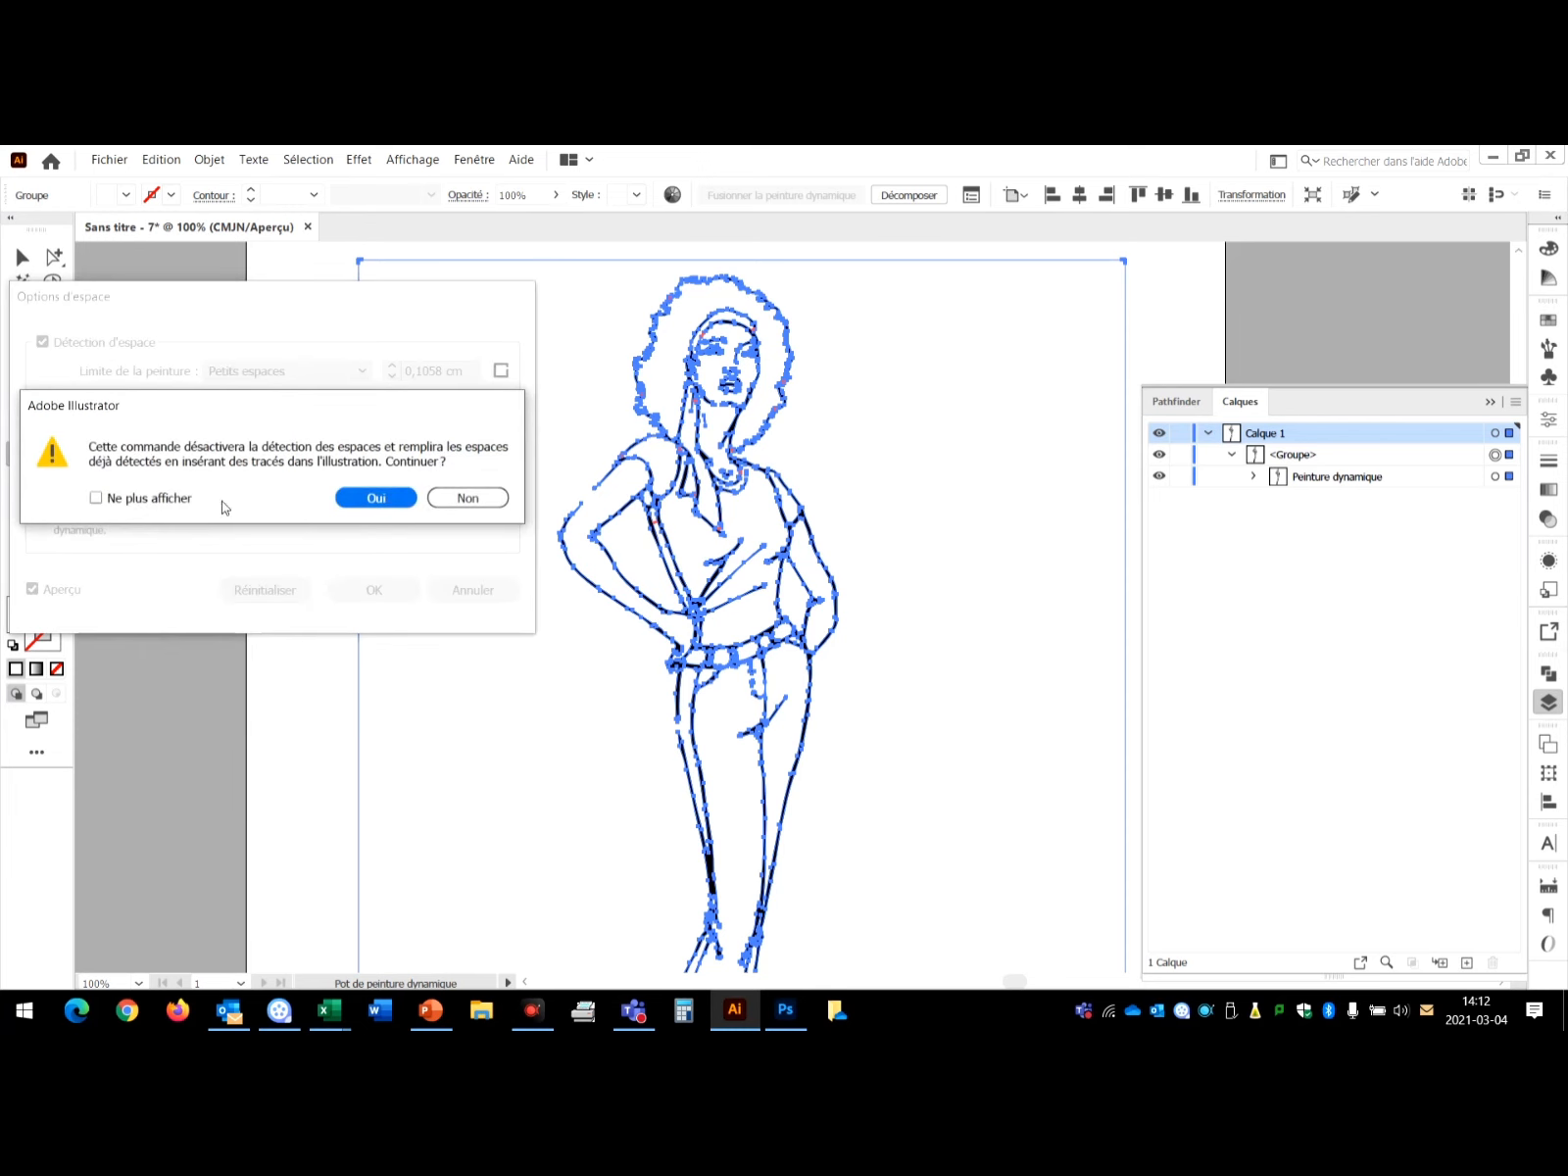
click(376, 499)
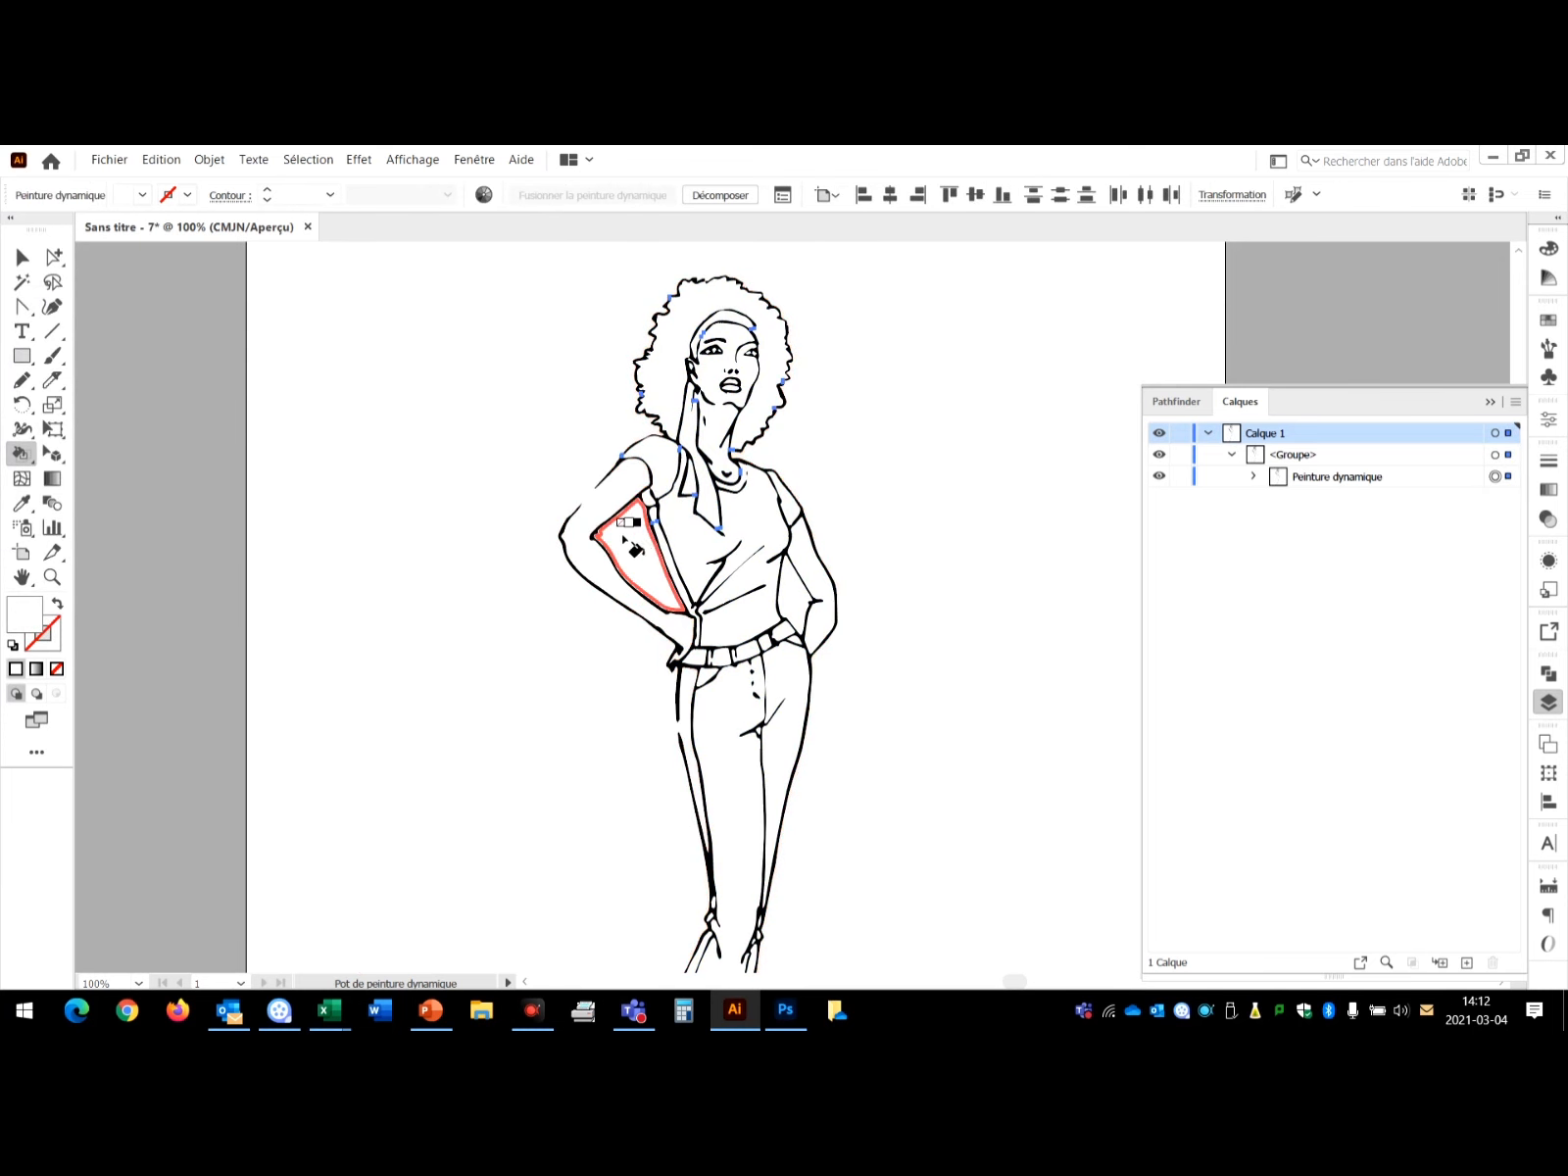
Examine the inserted gap-closing paths around the sleeve, scarf and neckline up close.
key(z)
drag(590, 455, 752, 578)
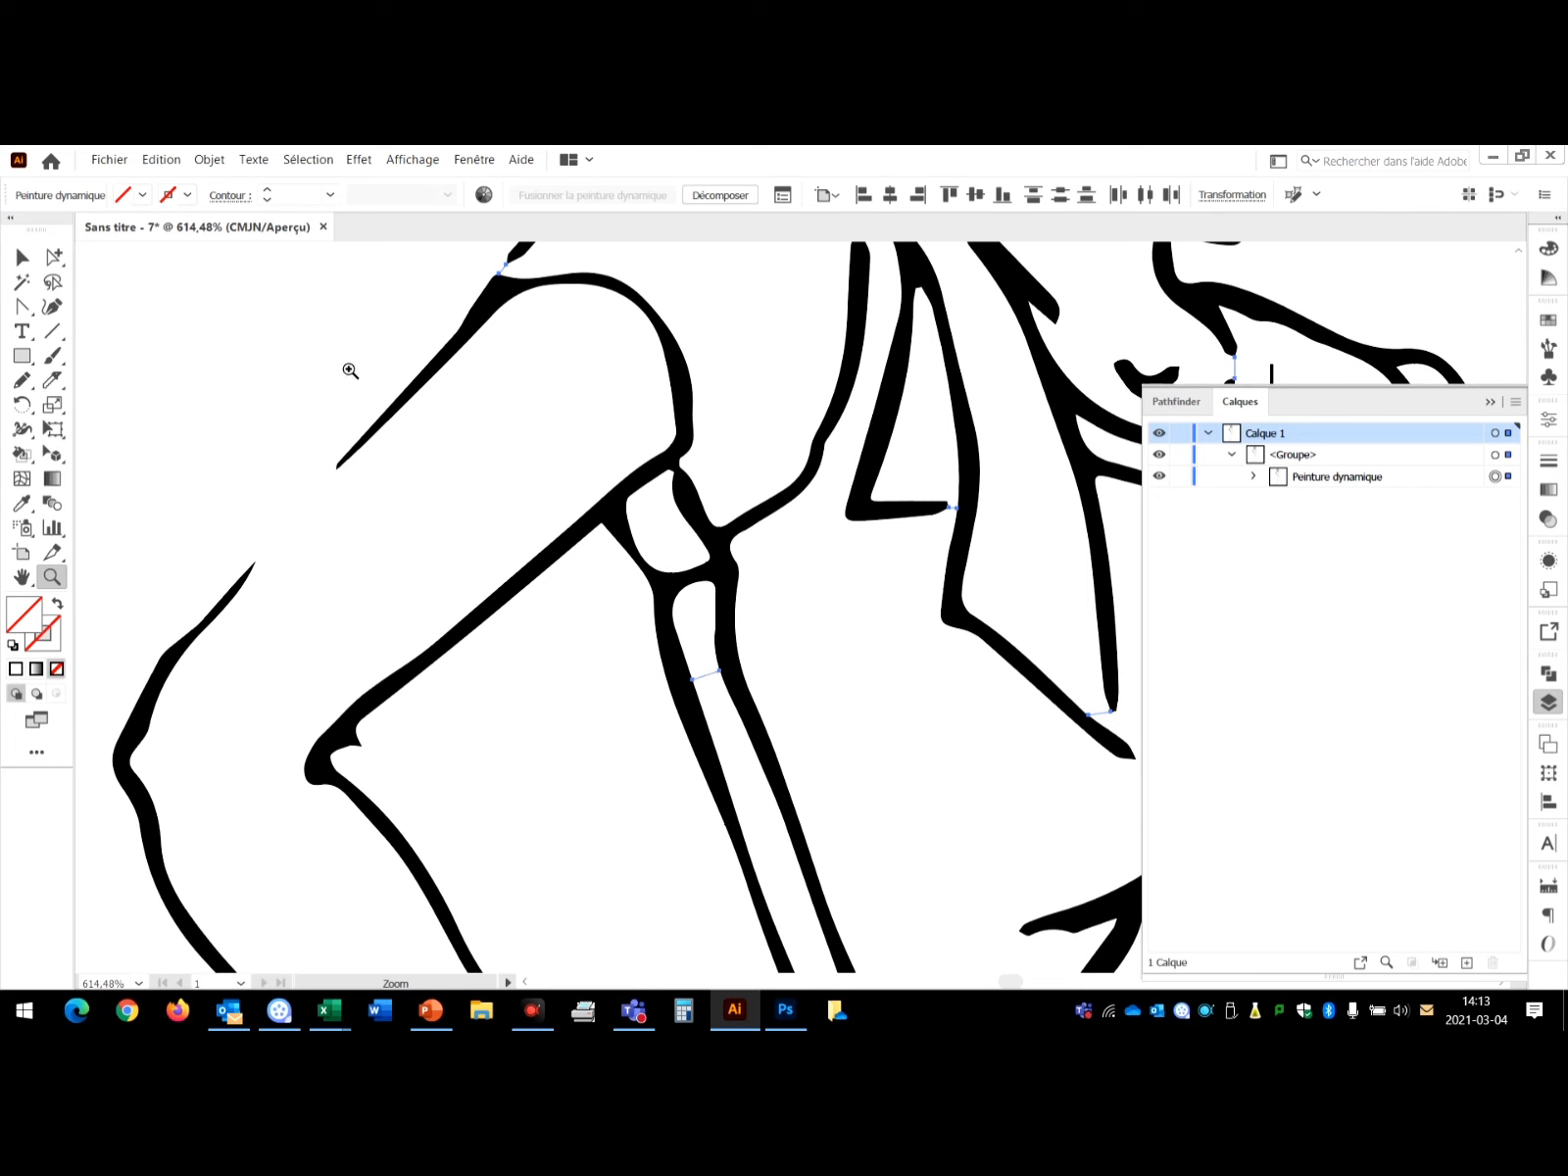
click(54, 256)
click(214, 325)
drag(1014, 723, 751, 658)
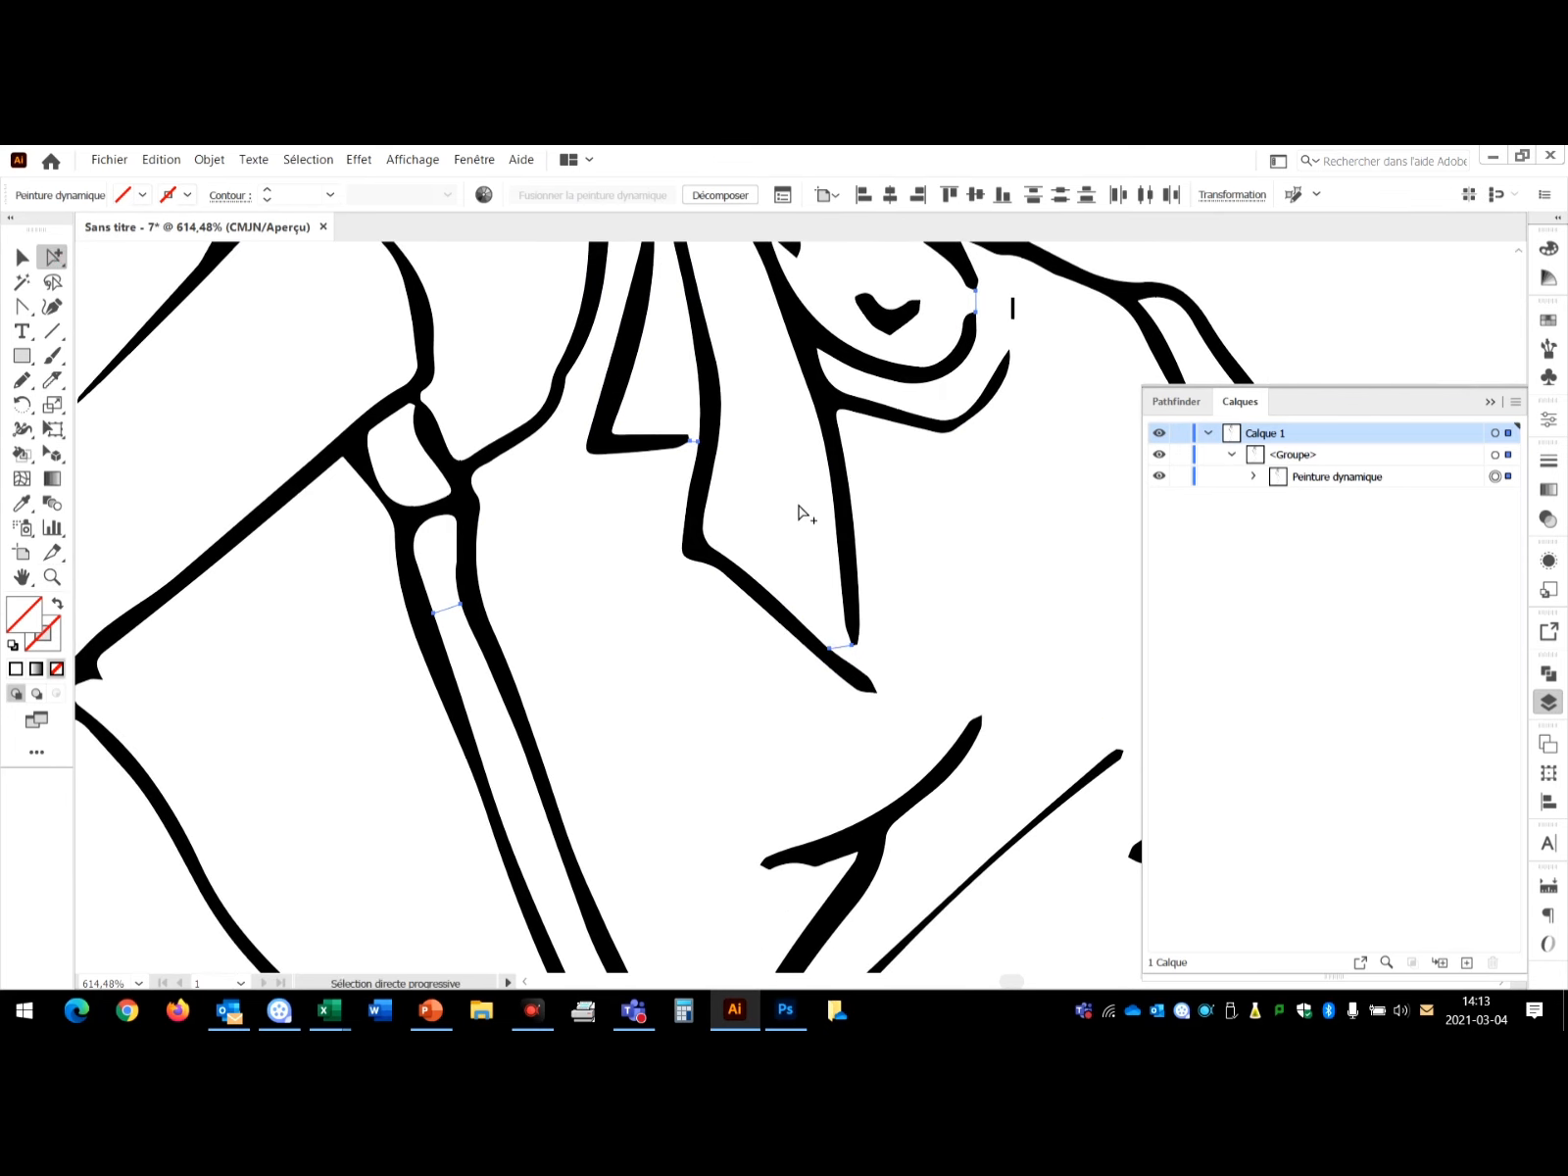
key(ctrl+minus)
key(ctrl+minus)
key(ctrl+minus)
key(ctrl+minus)
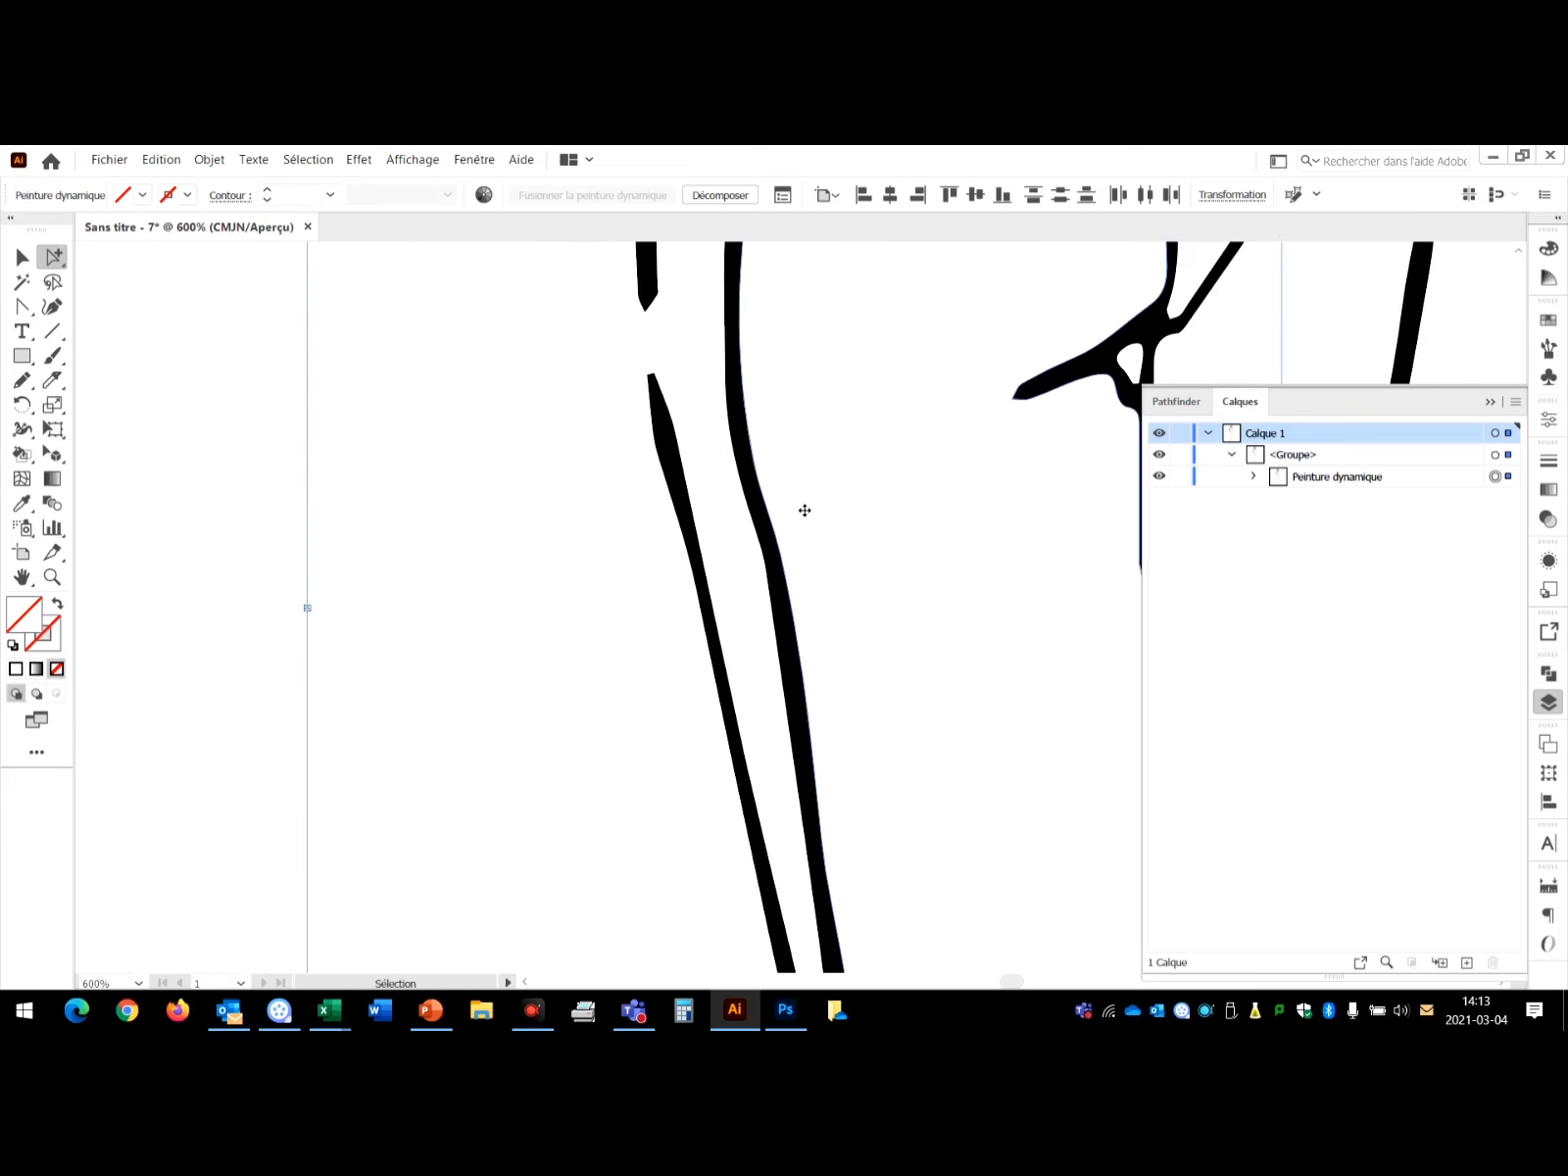
scroll(806, 514, up, 10)
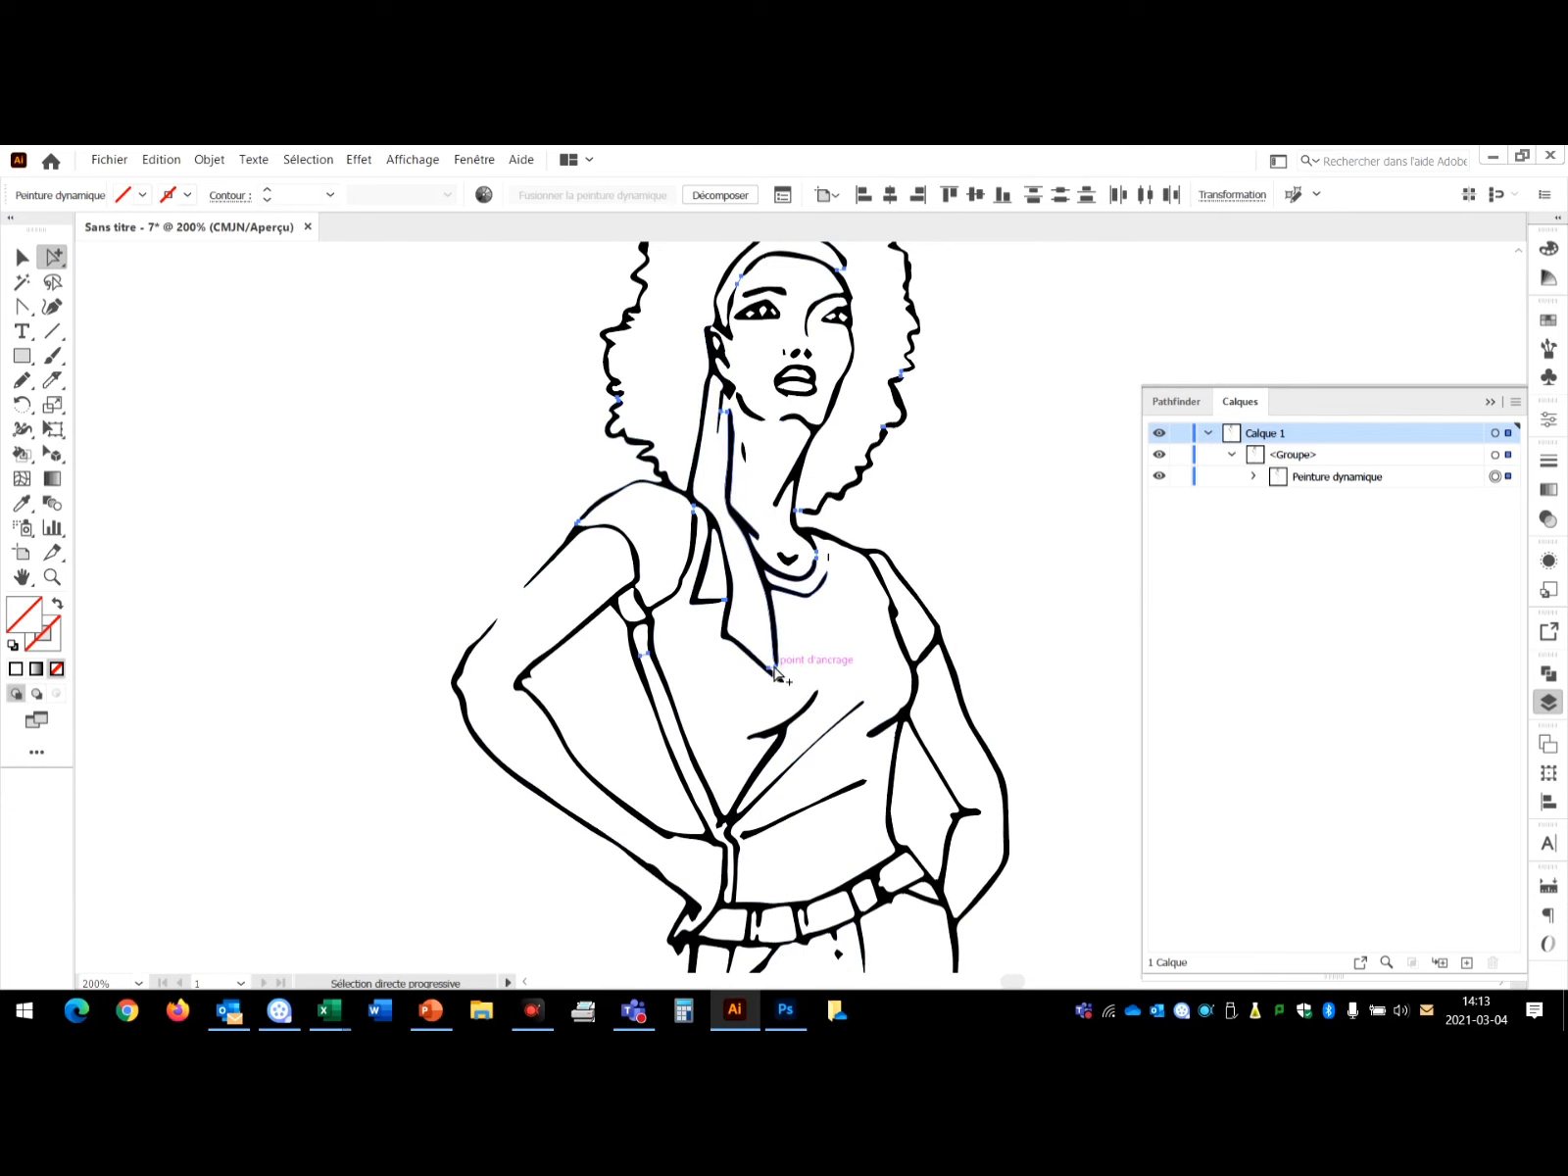
Move the end anchor point of the gap-closing path at the scarf's lower corner onto the scarf's pointed tip.
key(z)
drag(741, 625, 810, 728)
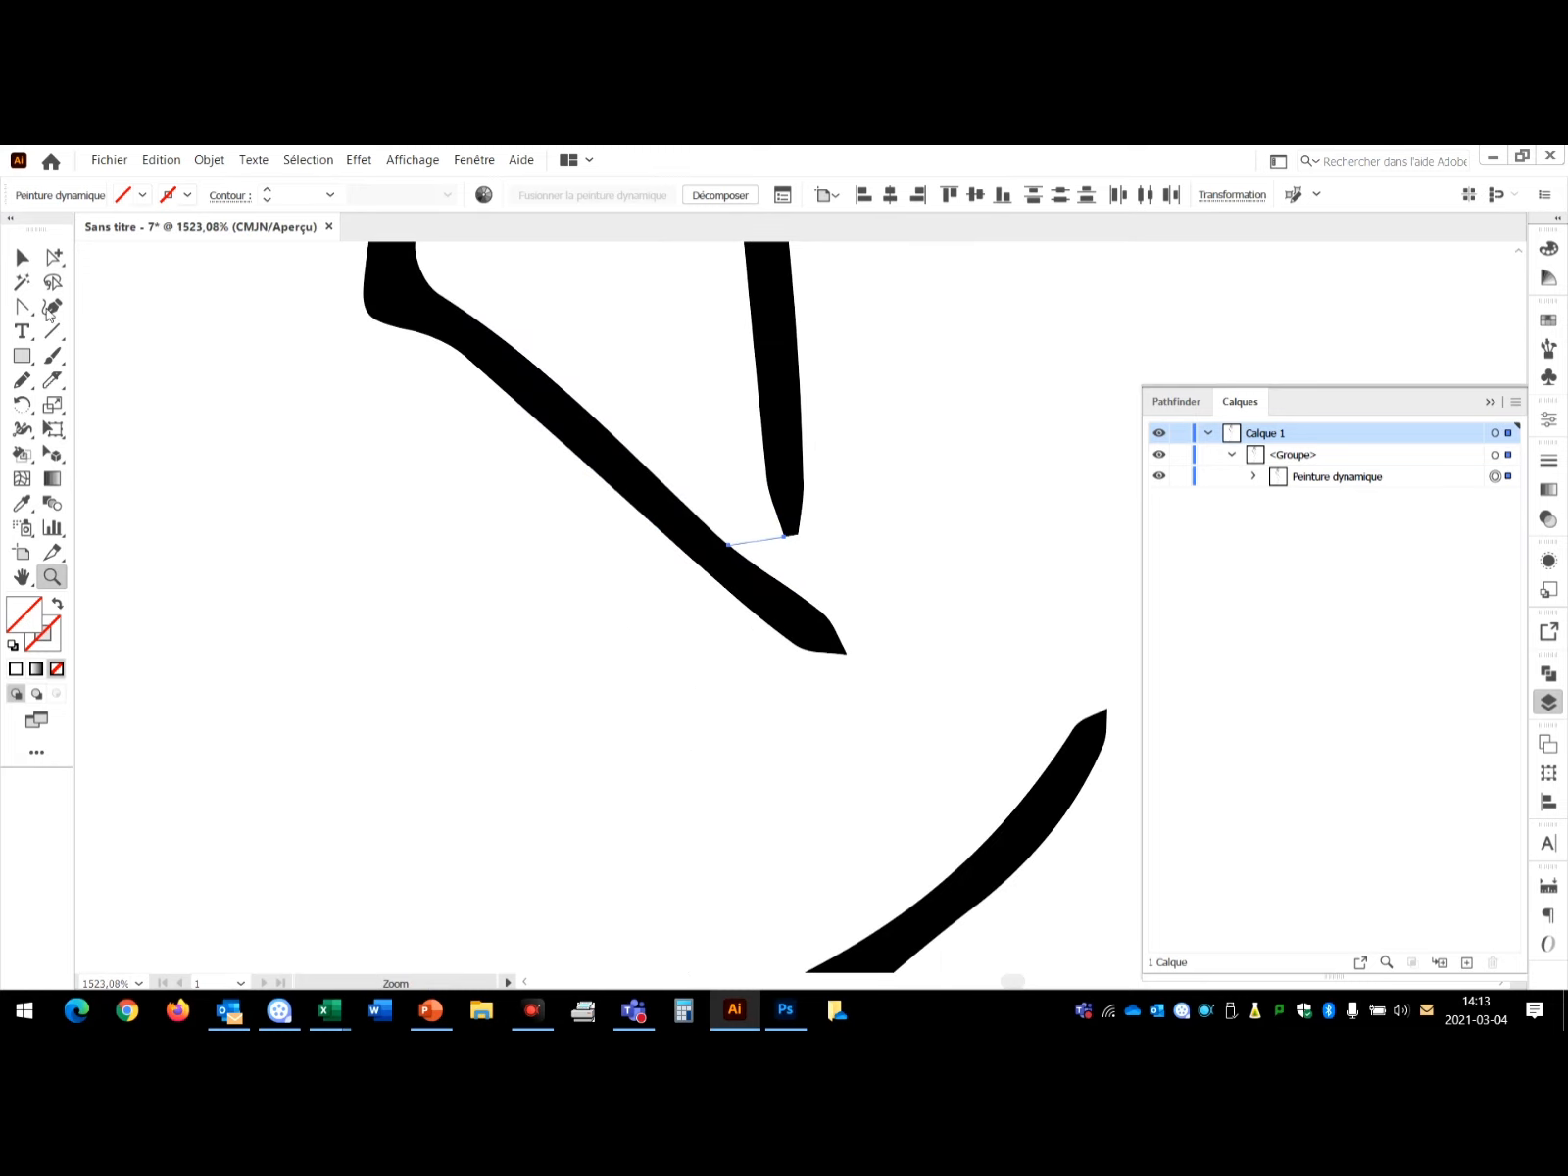
click(54, 256)
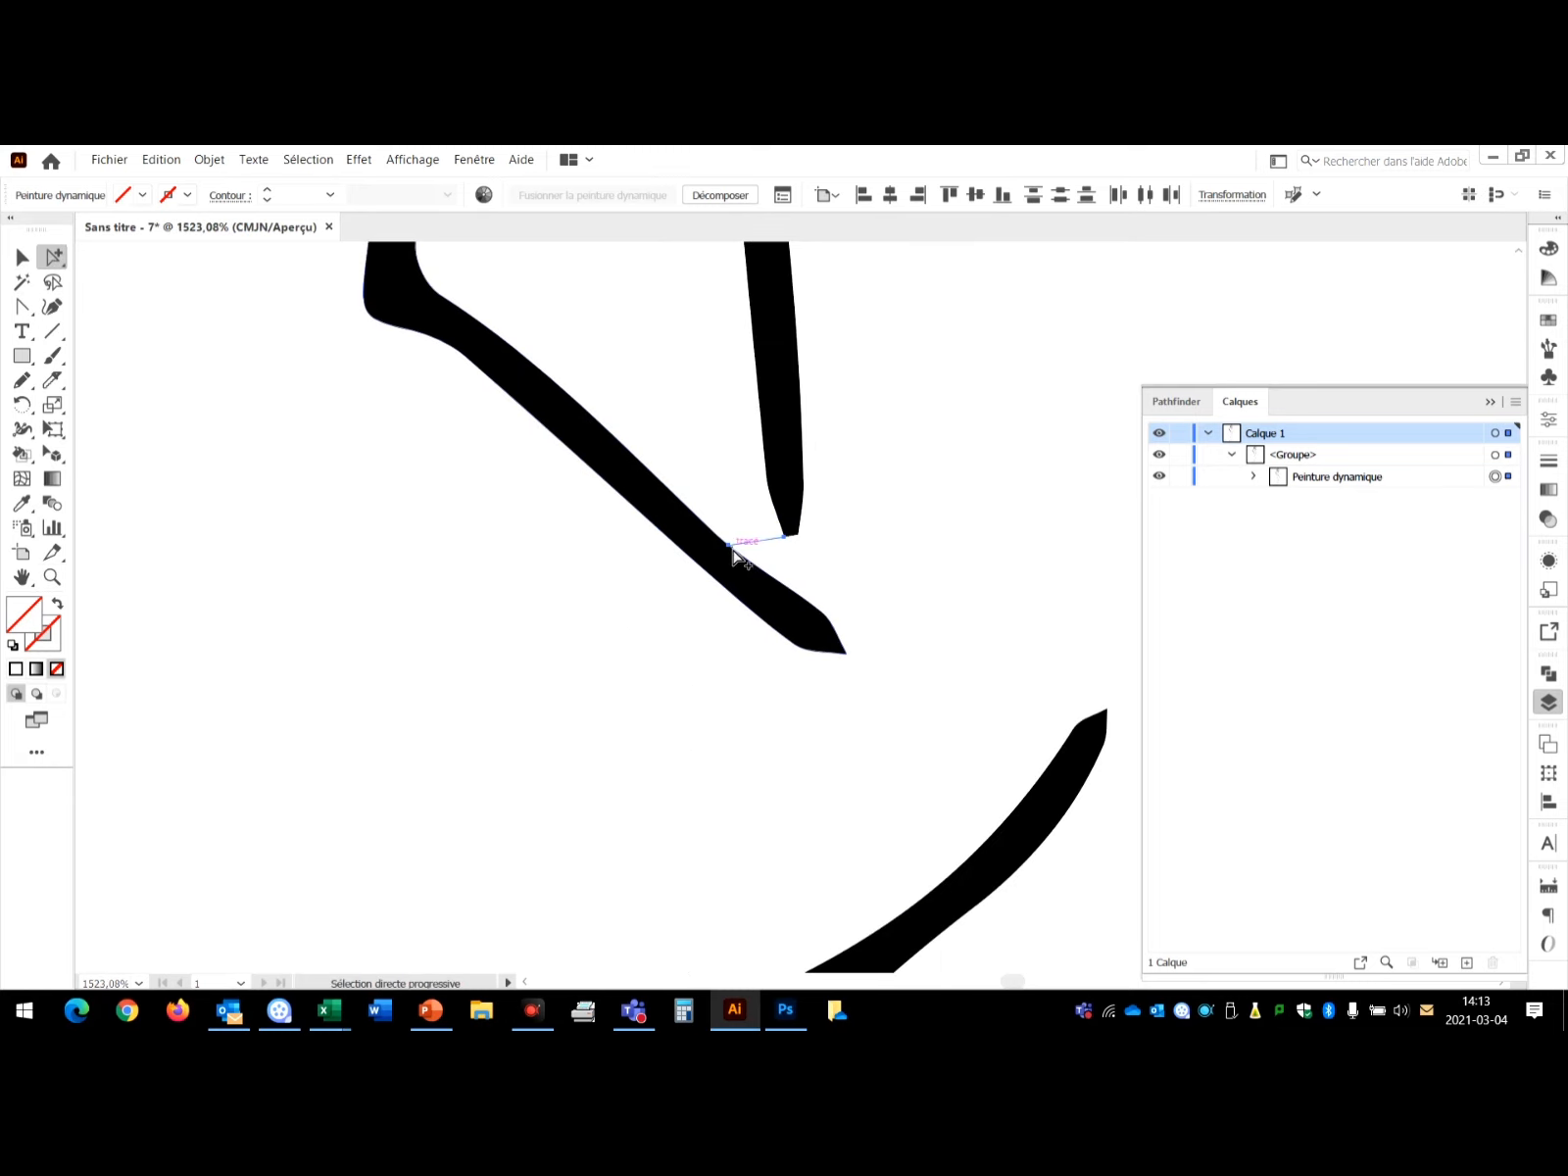
key(a)
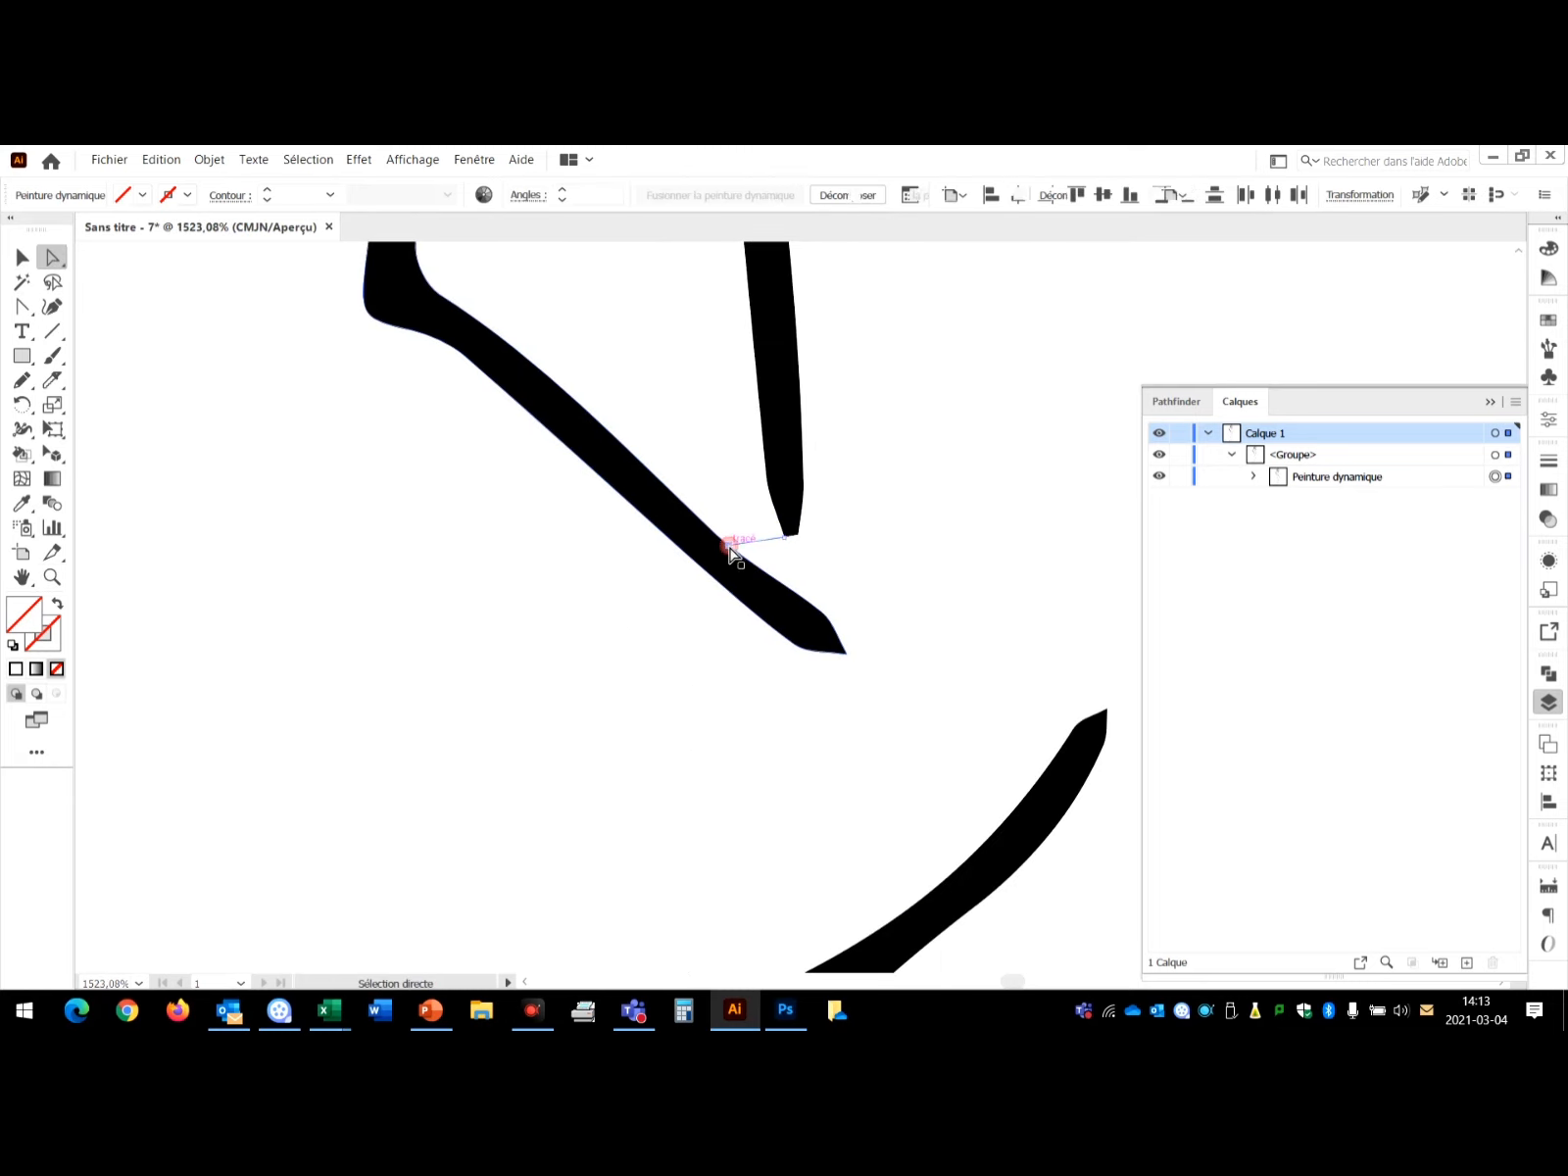
click(730, 551)
drag(730, 551, 820, 649)
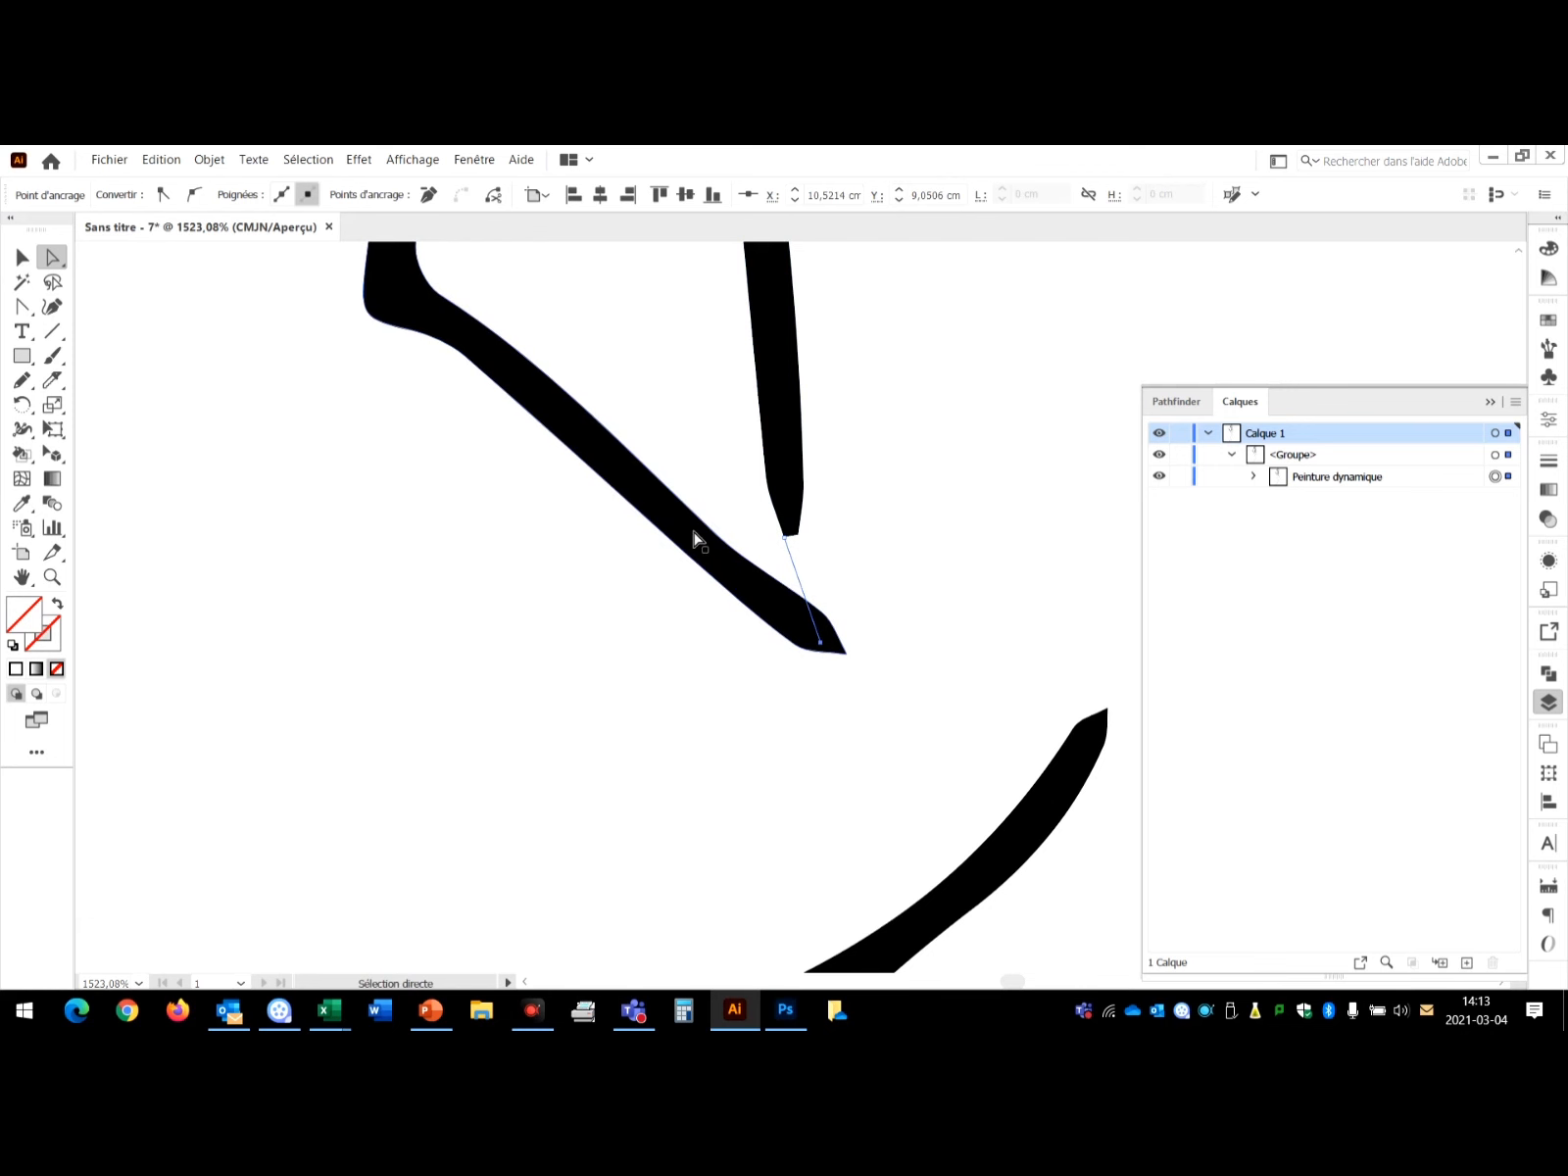
Delete the short gap-closing path across the narrow band below the bent arm's sleeve in outline view, and return to preview.
key(ctrl+minus)
key(ctrl+minus)
key(ctrl+minus)
key(ctrl+minus)
key(ctrl+minus)
key(ctrl+minus)
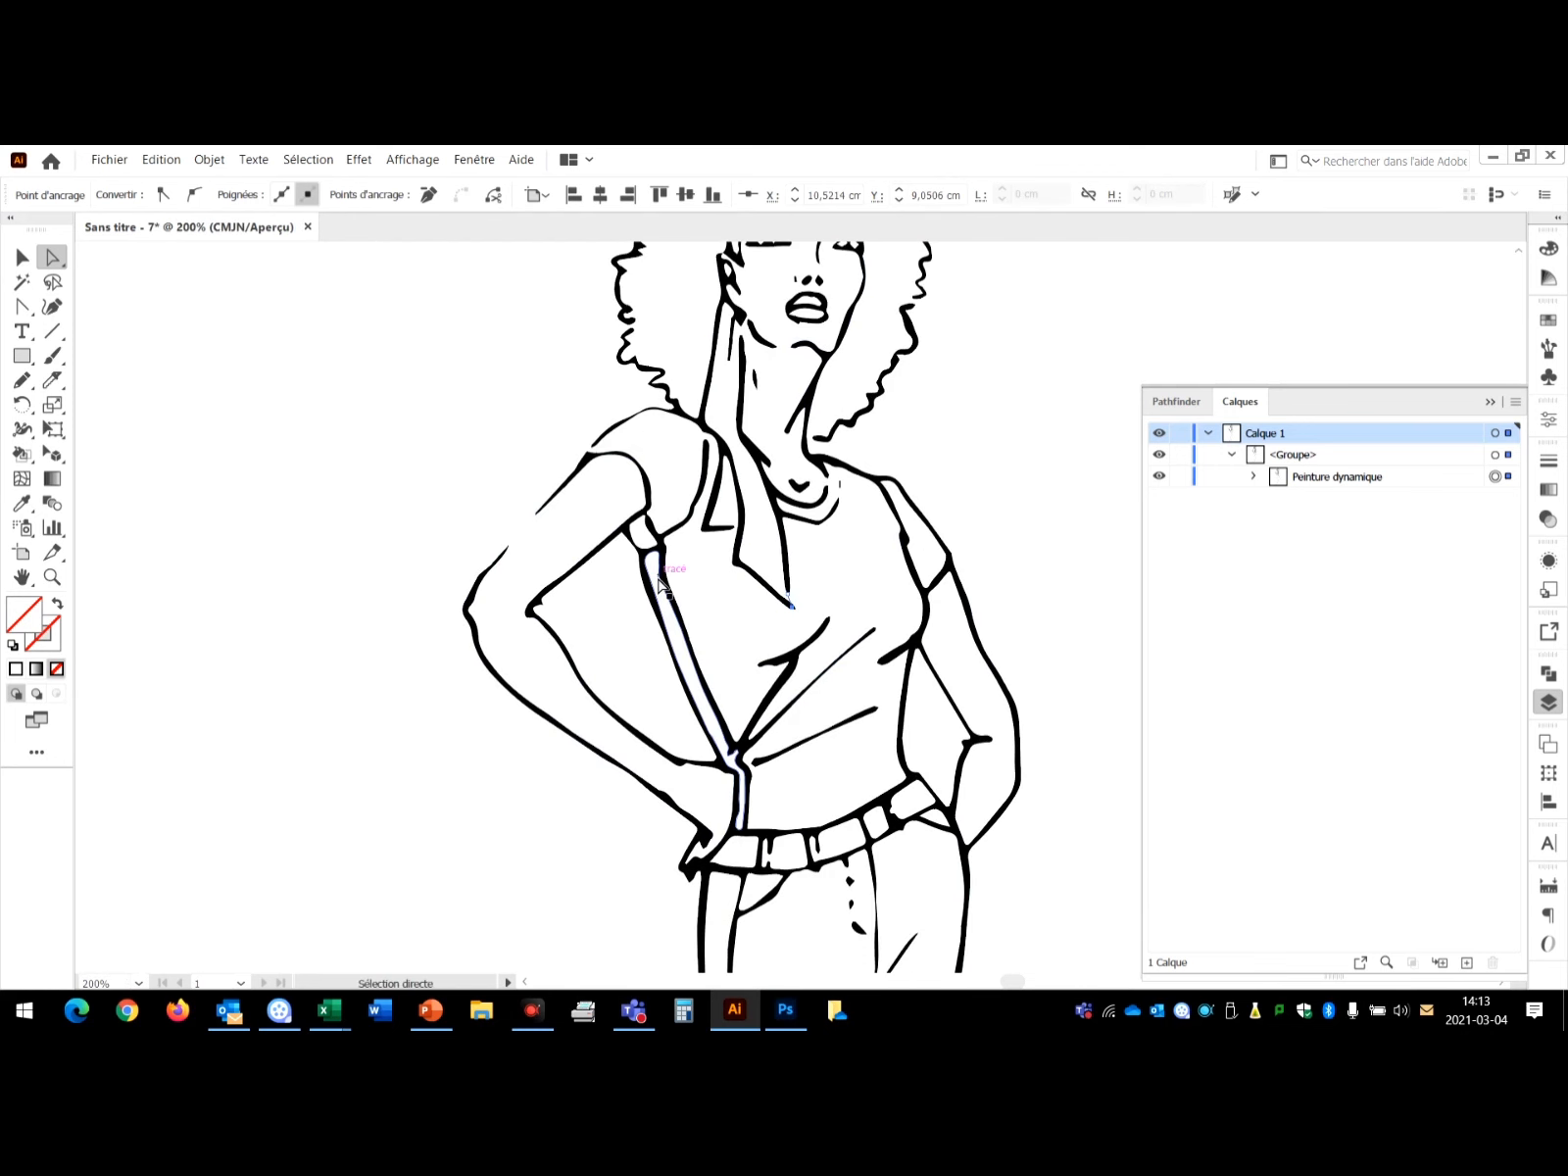
mouse_move(658, 584)
mouse_down()
mouse_move(665, 560)
mouse_move(652, 560)
mouse_up()
key(ctrl+y)
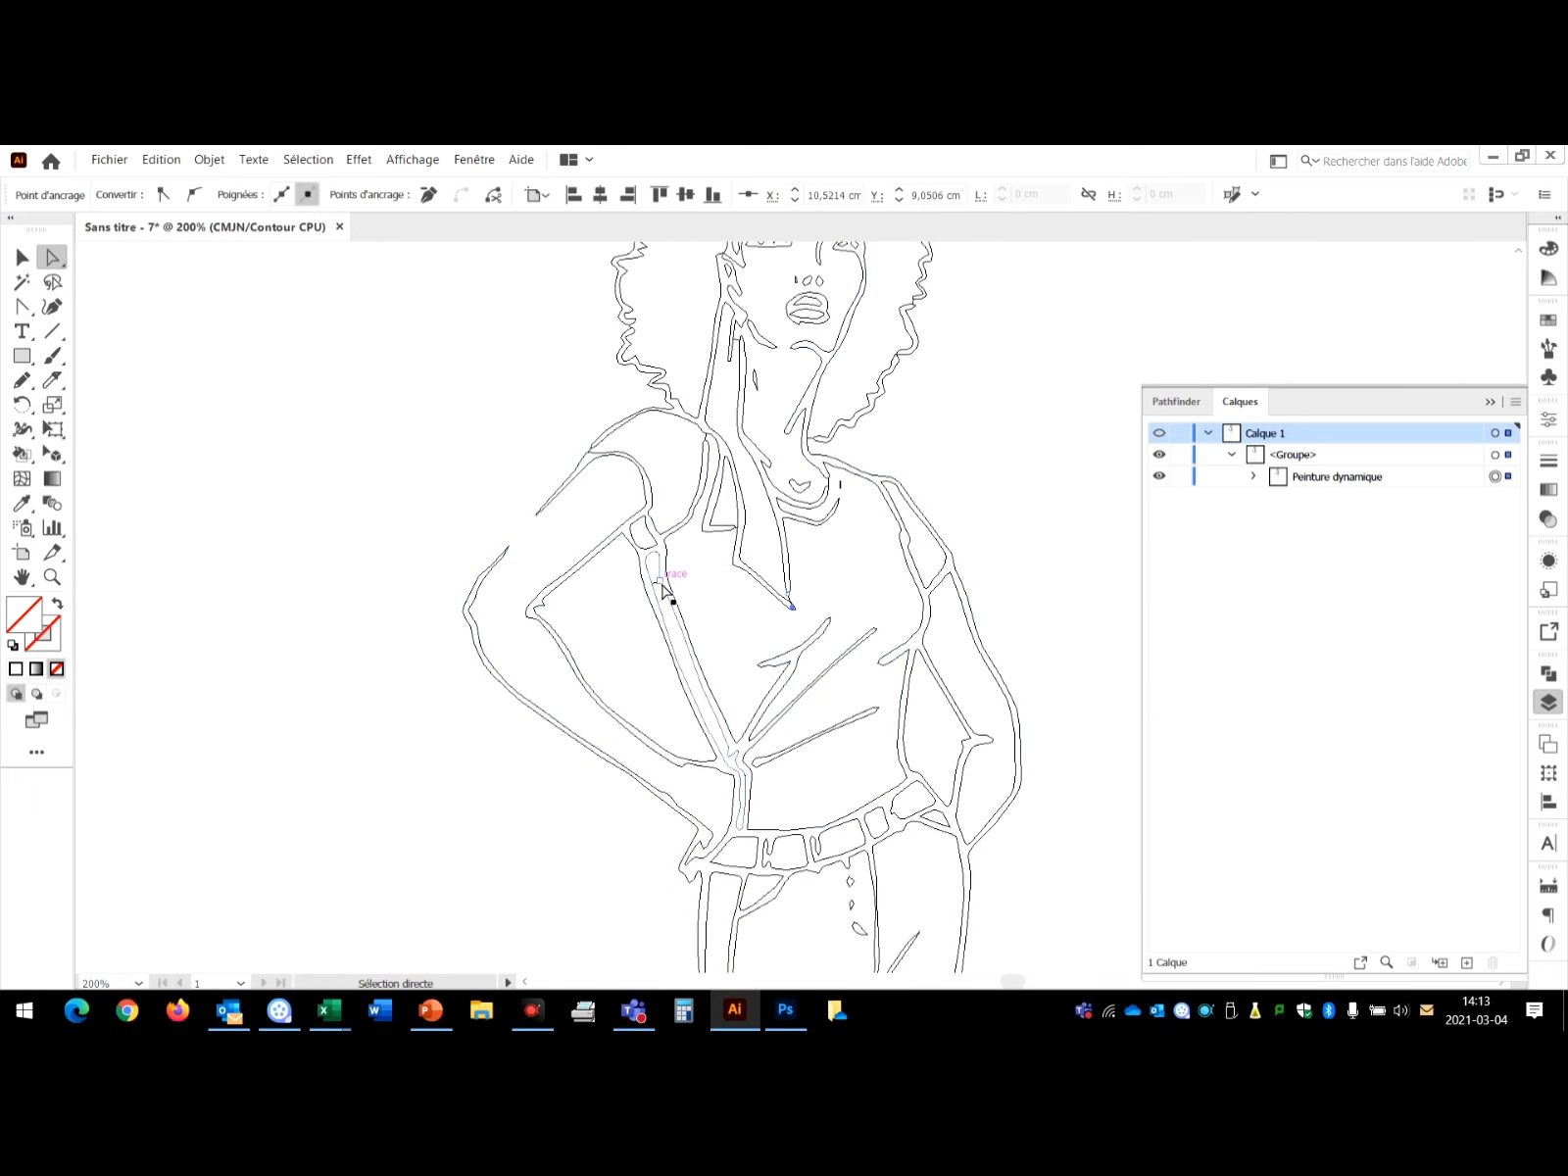
click(747, 602)
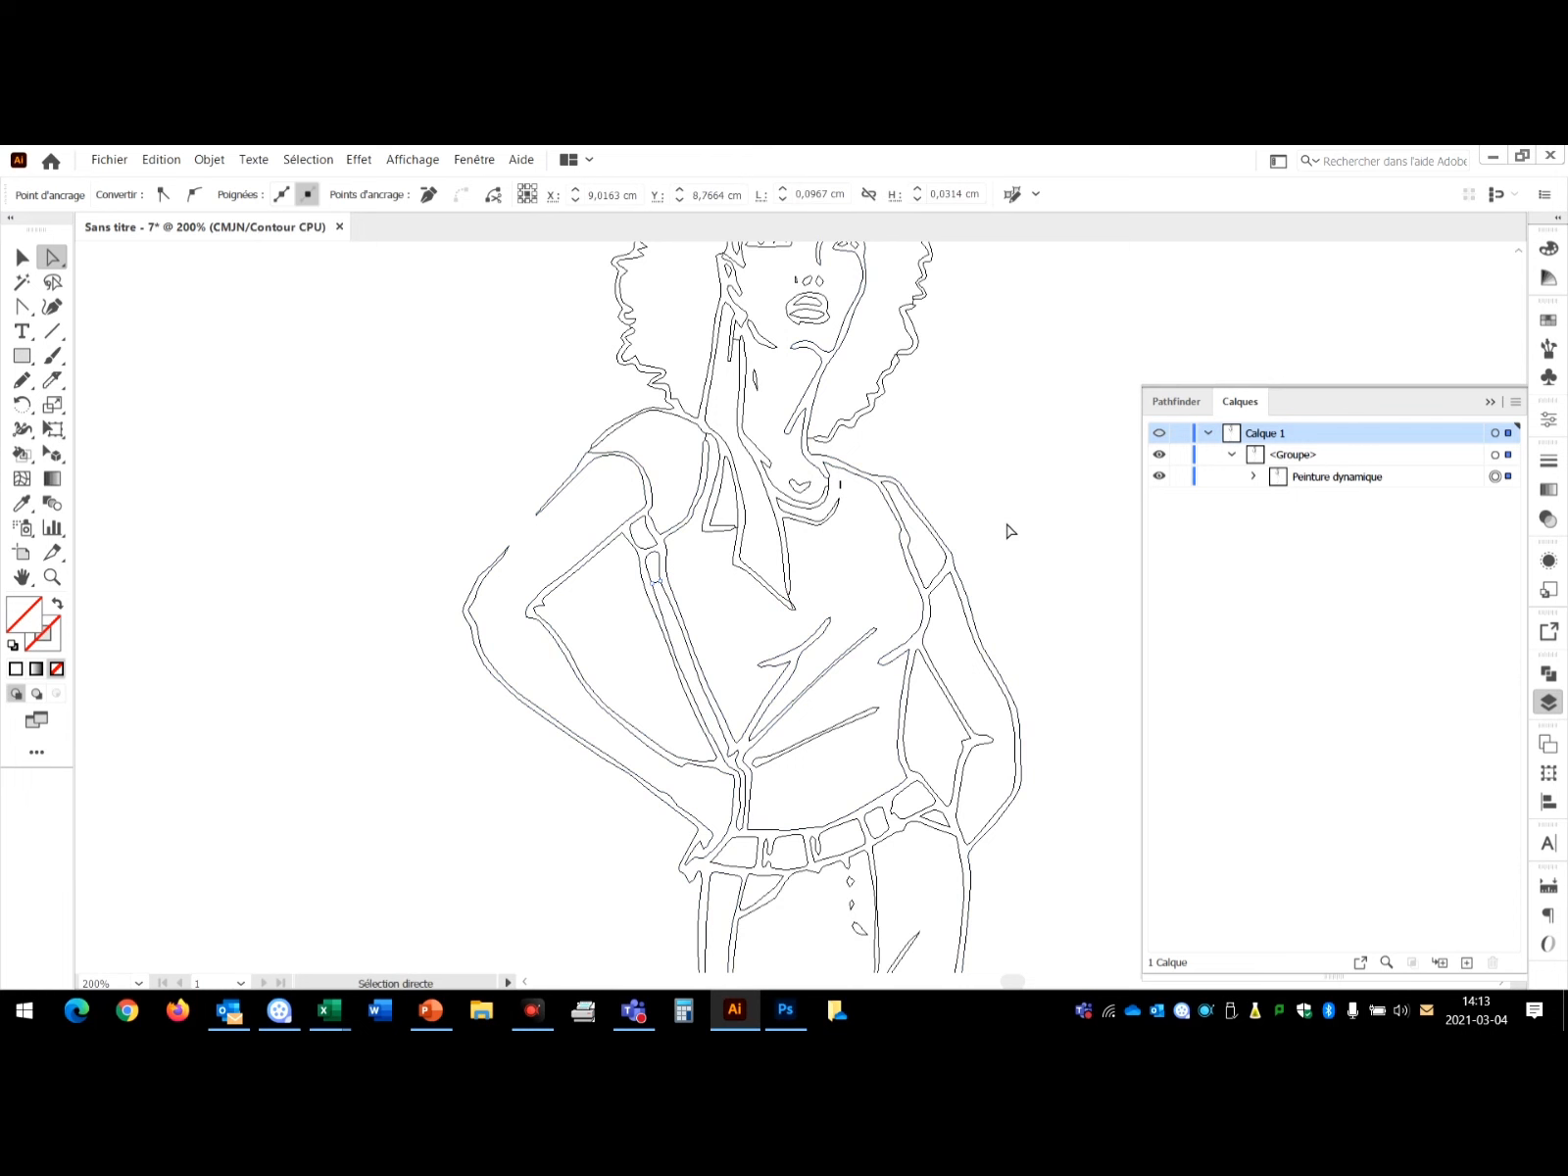
key(Delete)
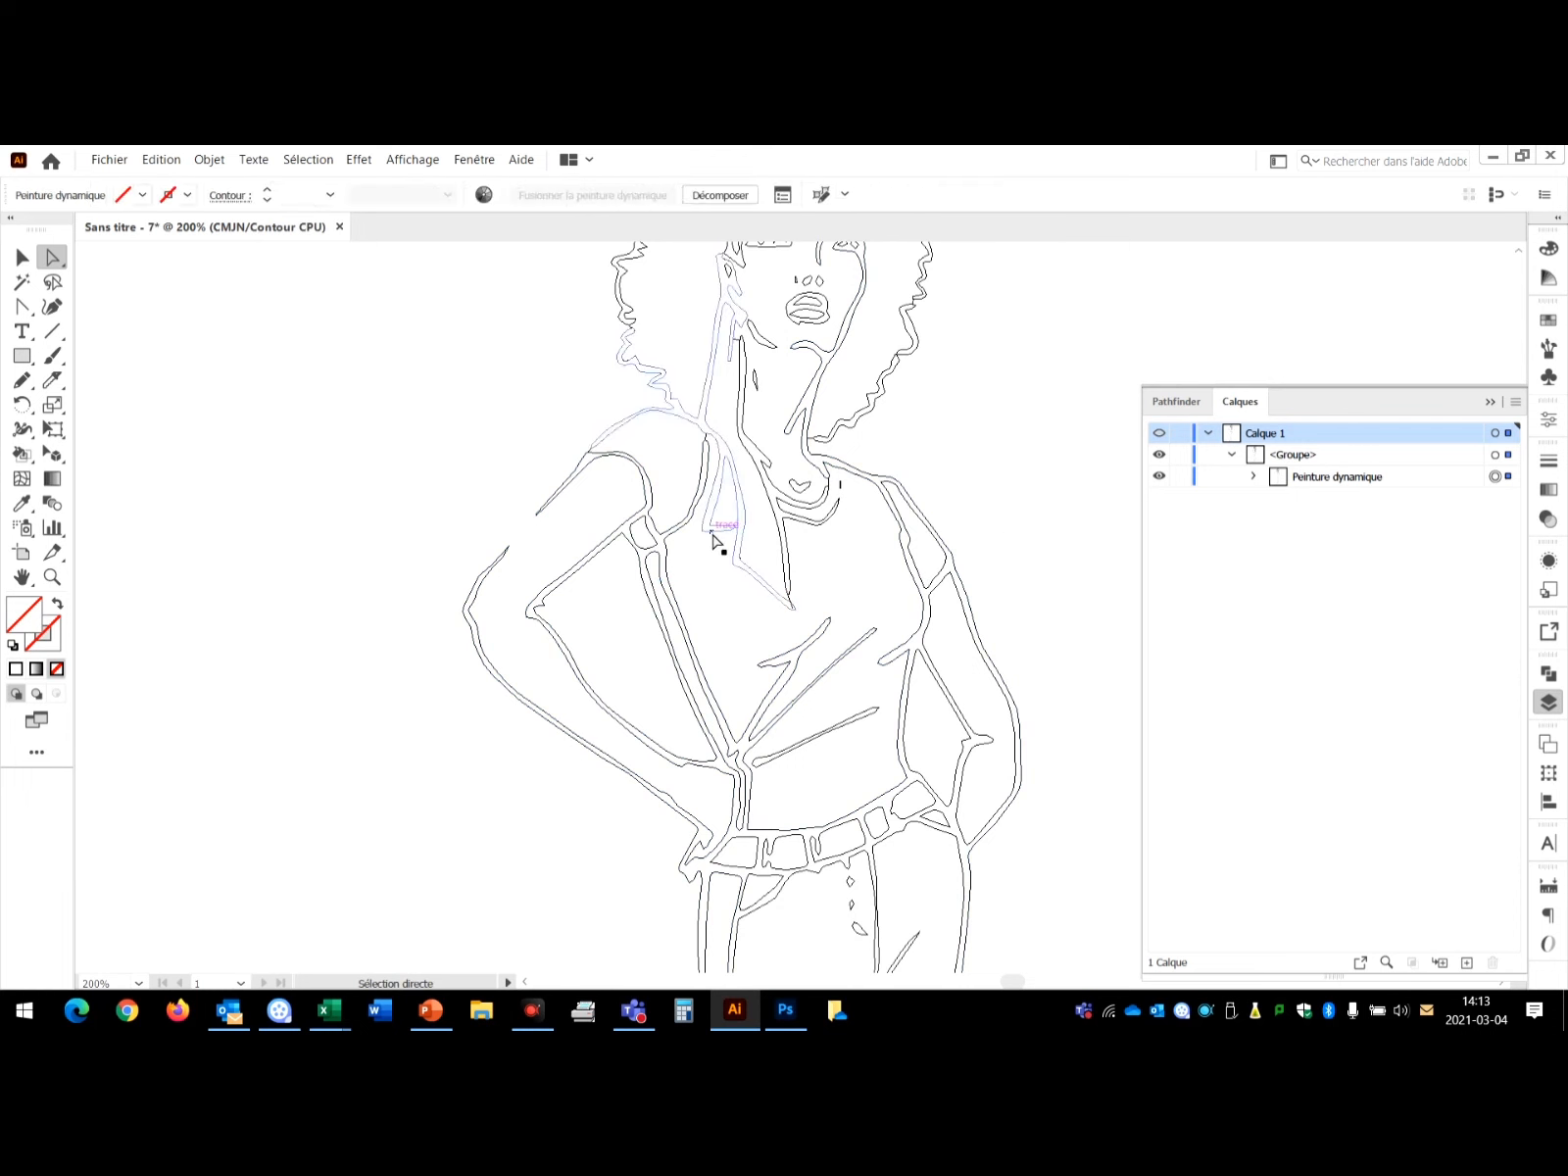
key(ctrl+y)
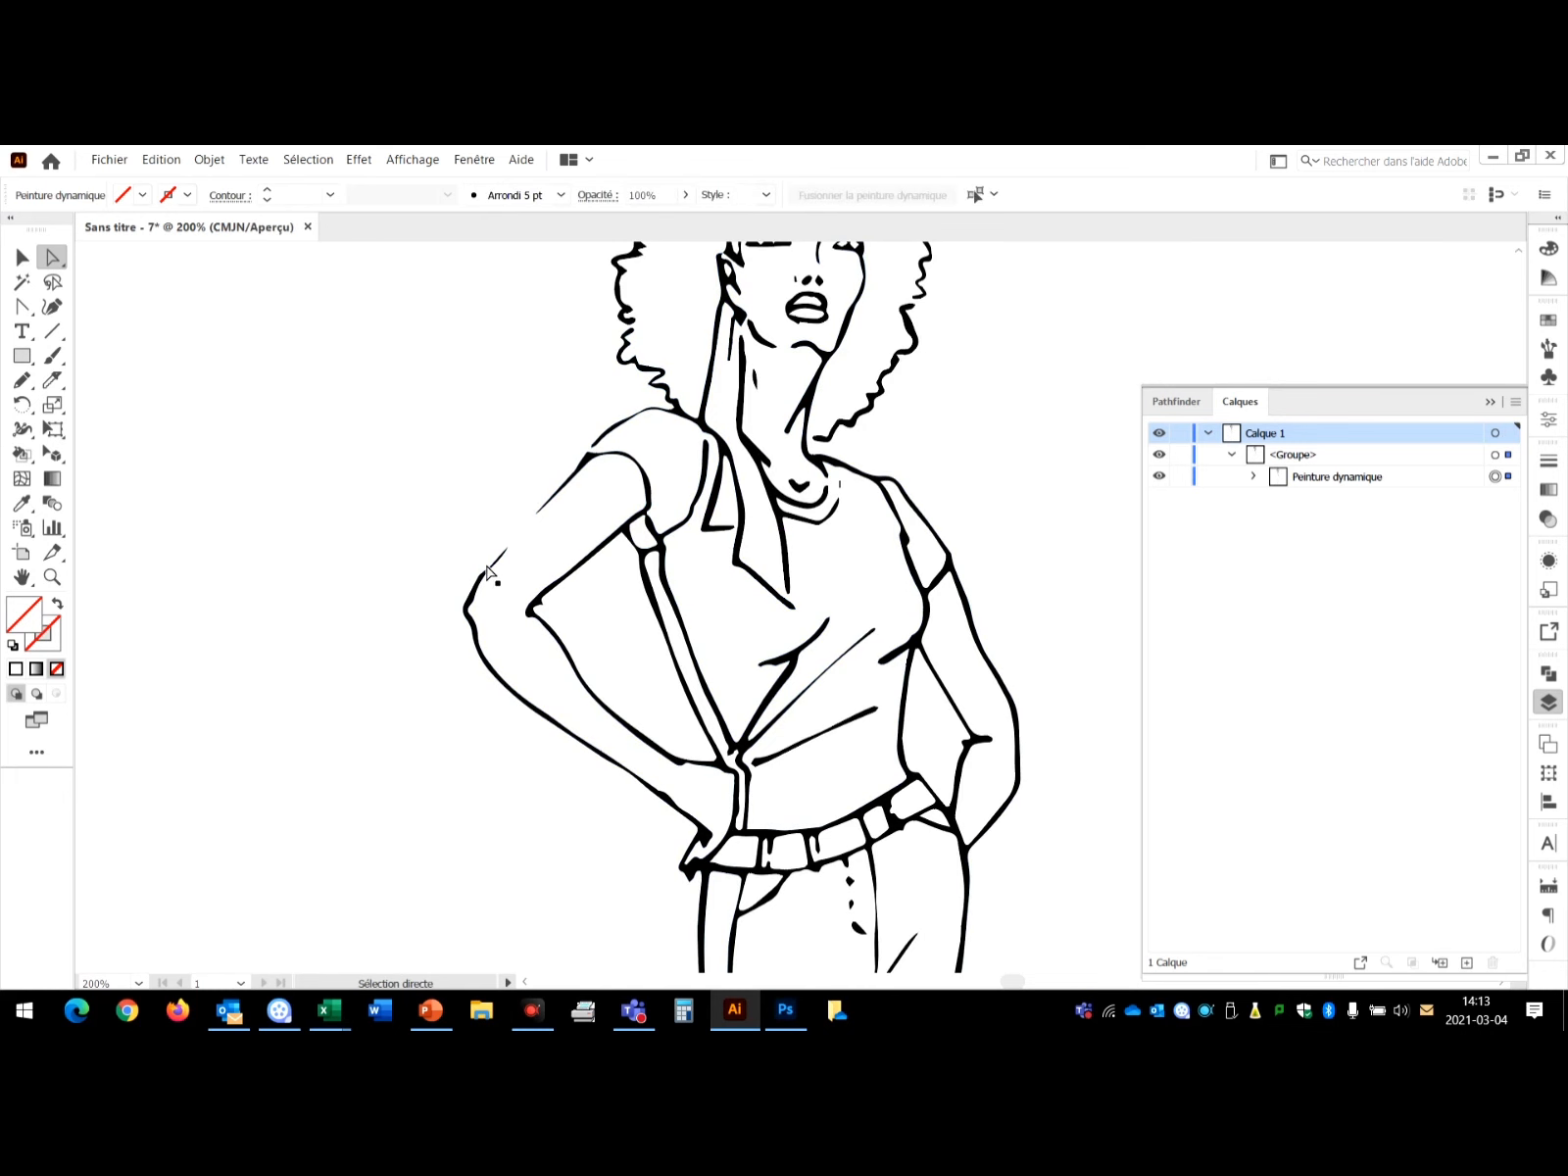
Close the gap in the bent arm's outer outline with a straight Pen segment and move it into the Peinture dynamique group.
click(23, 307)
click(98, 307)
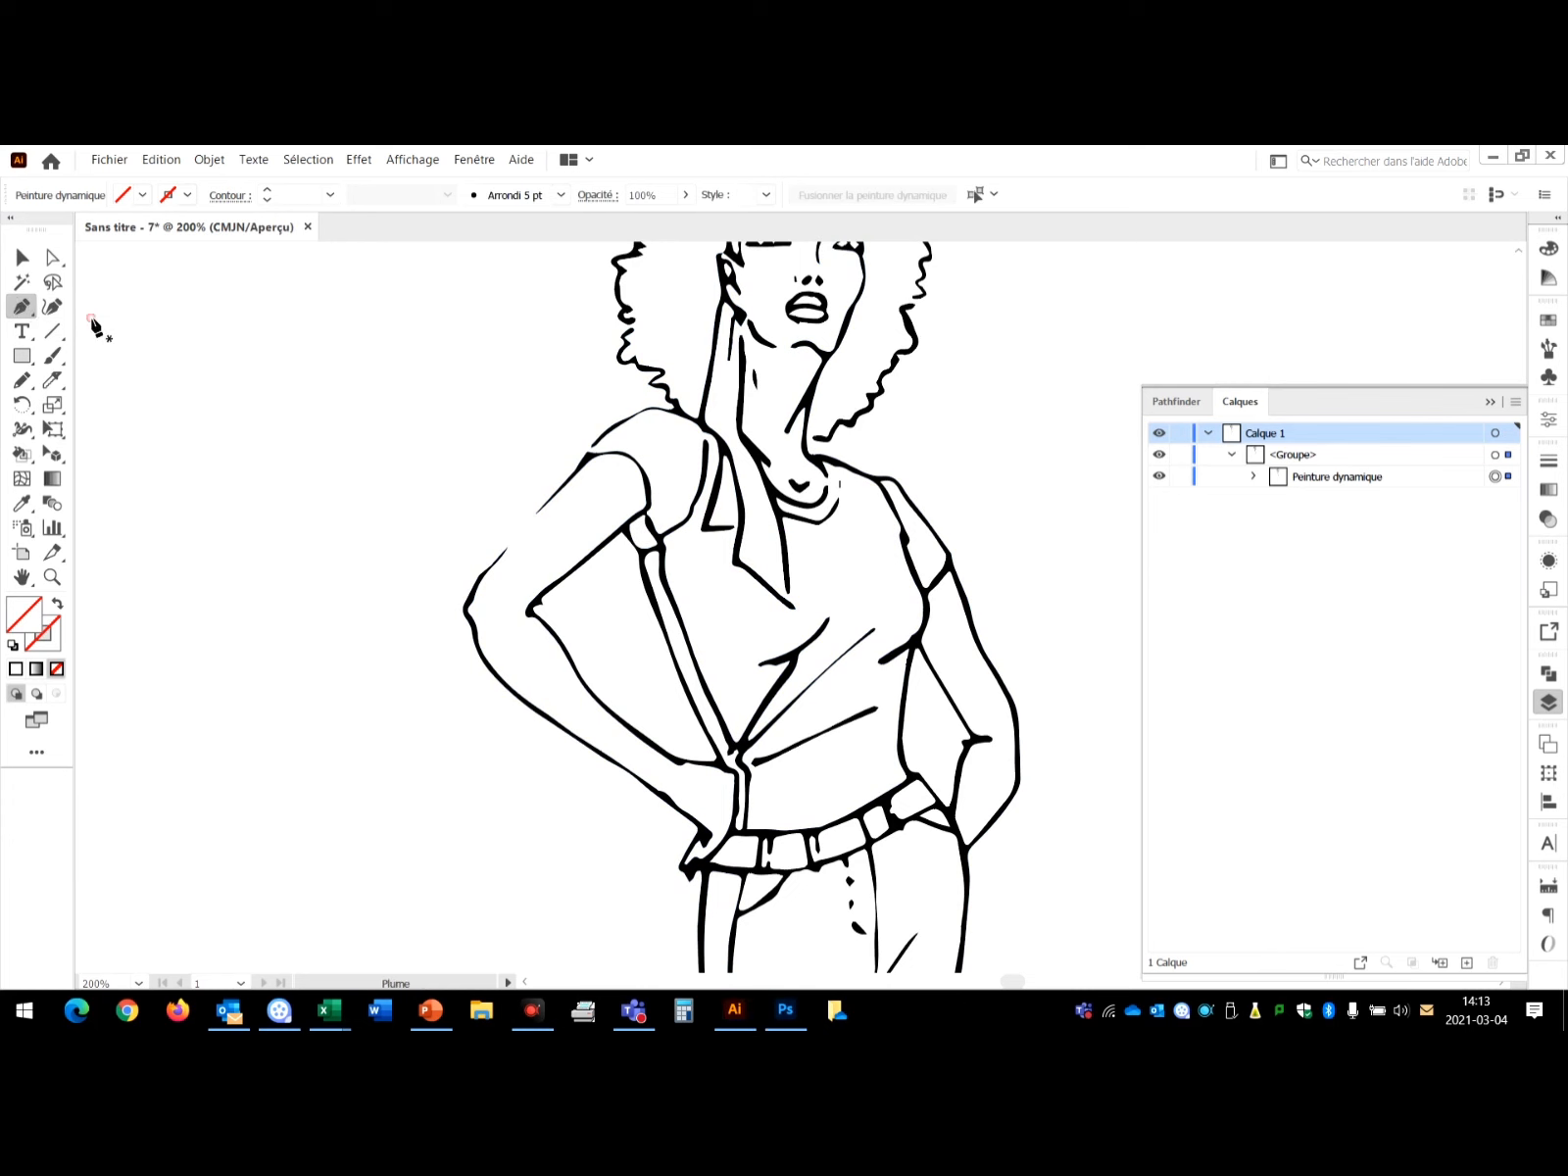
click(540, 507)
click(496, 561)
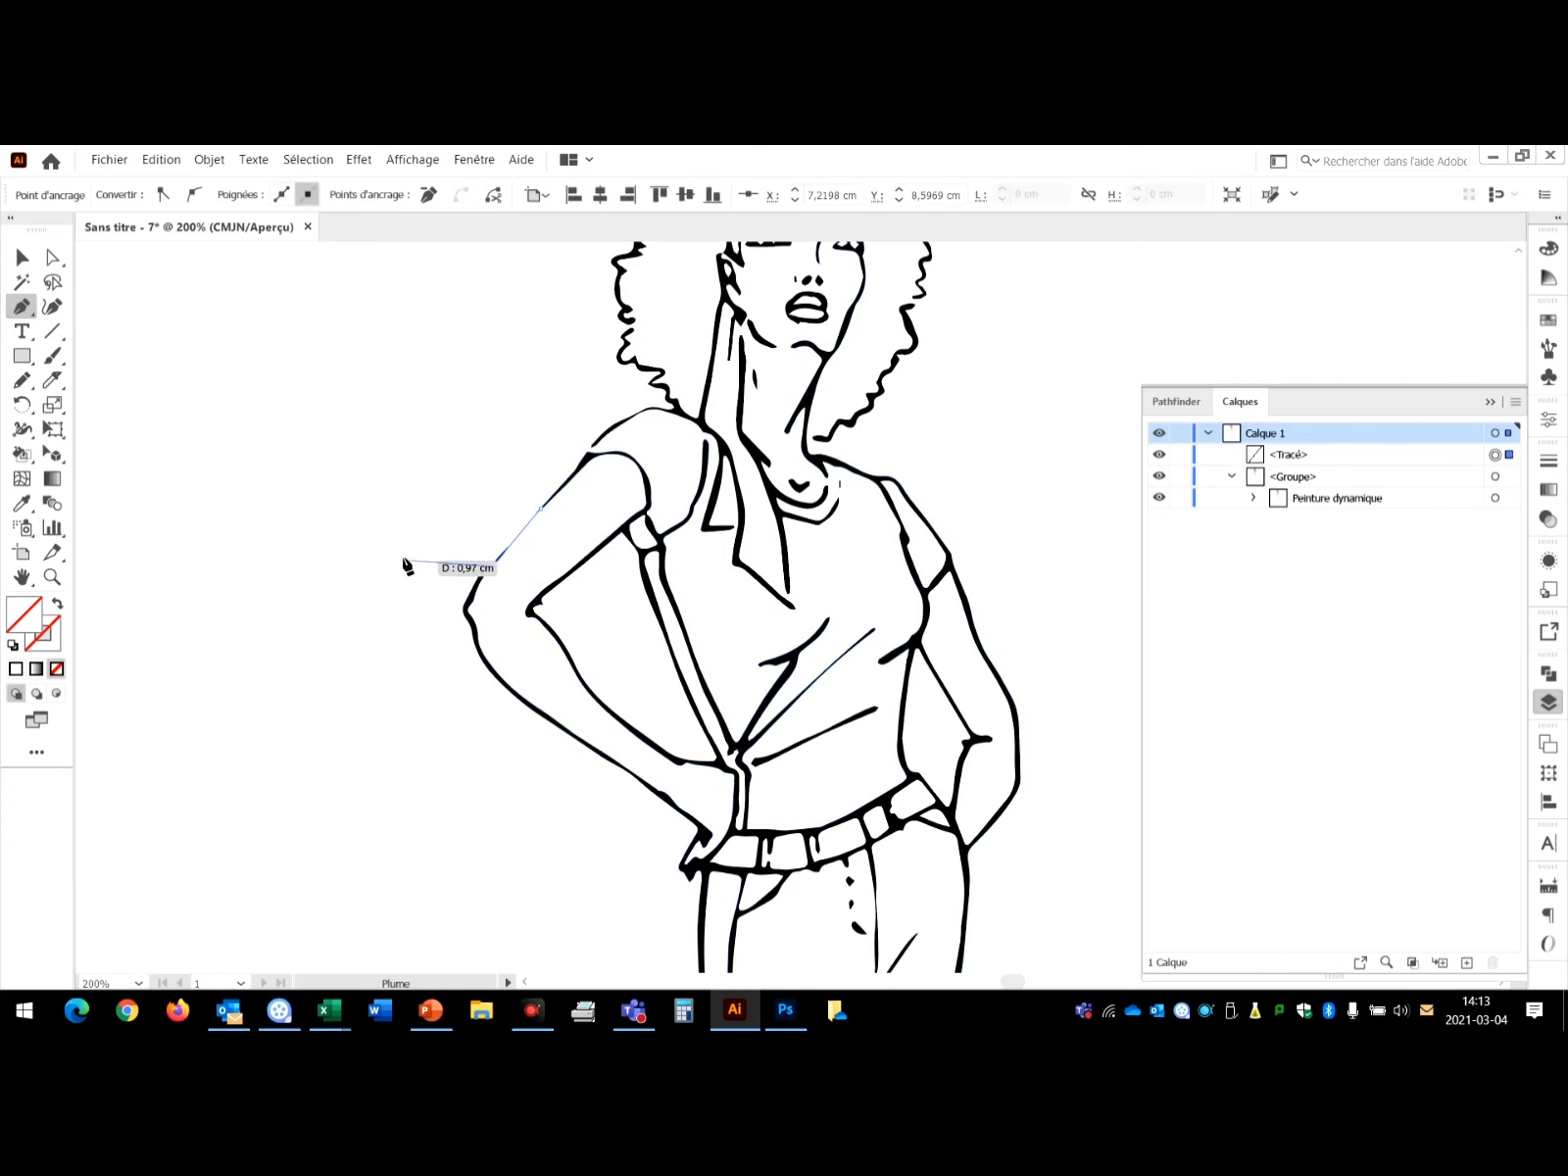
key(Escape)
click(1294, 458)
drag(1294, 457, 1343, 511)
Check with the Live Paint Bucket which regions of the silhouette are closed, from the face down to the feet.
key(k)
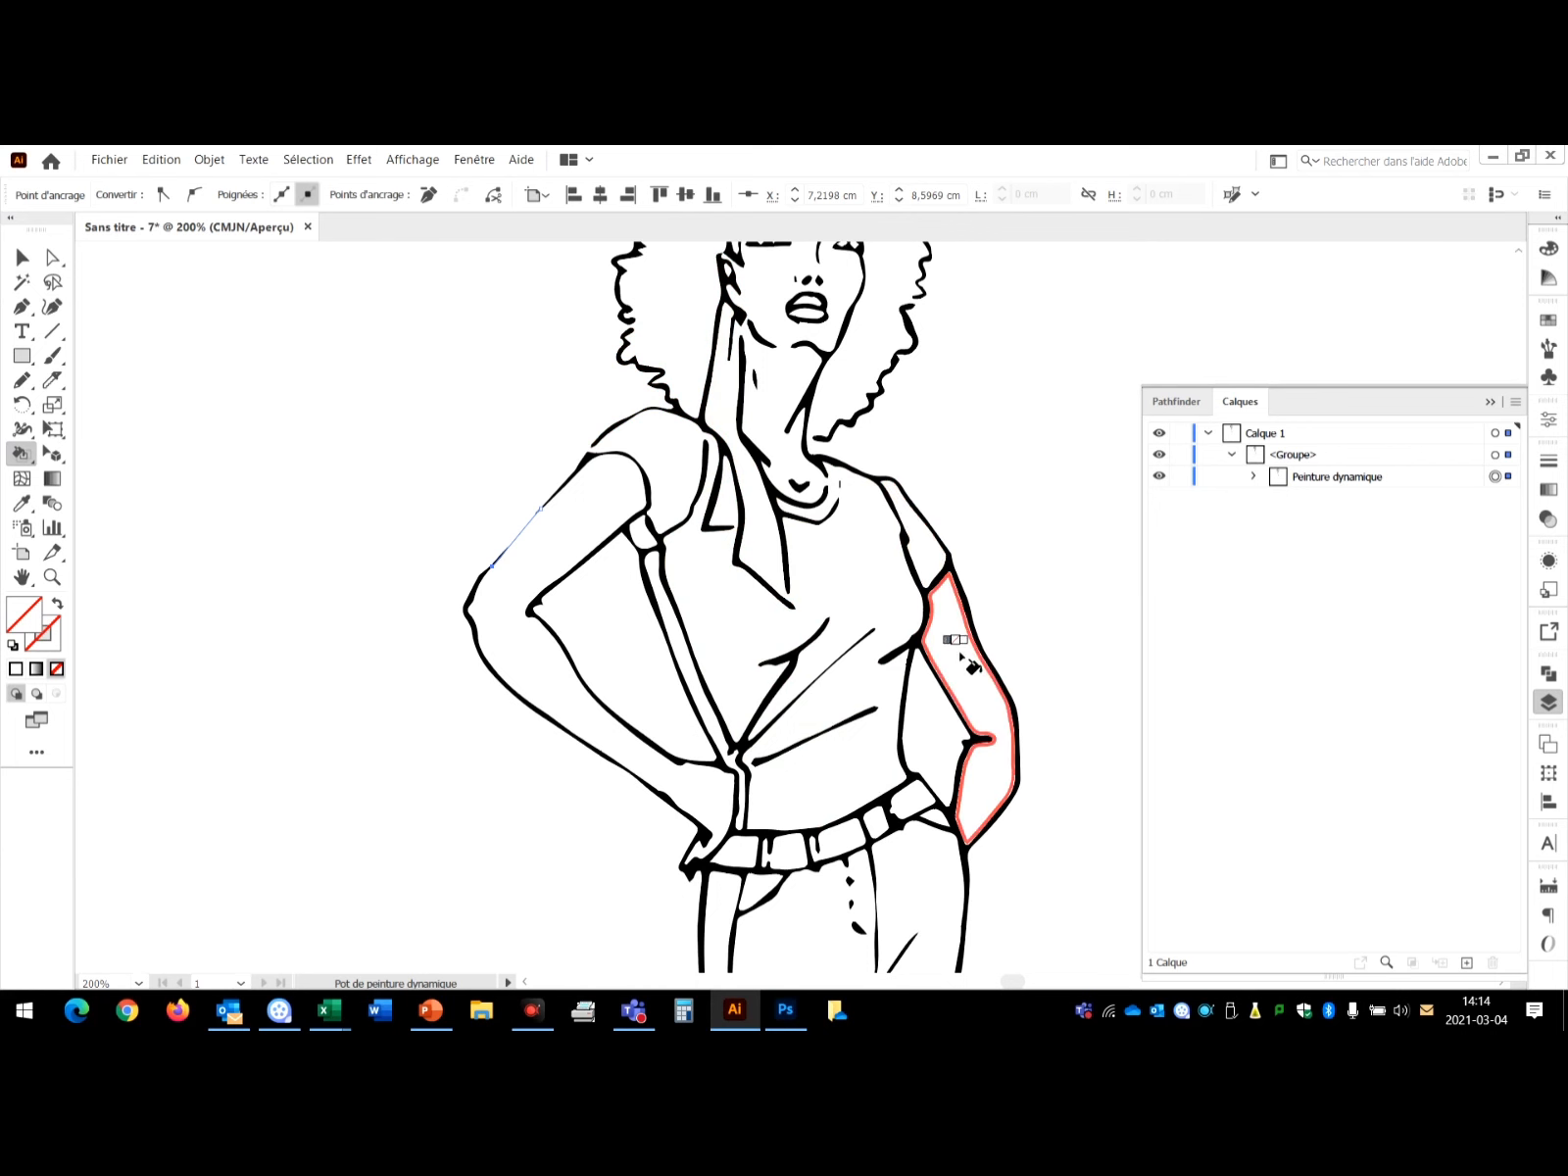
scroll(960, 652, up, 4)
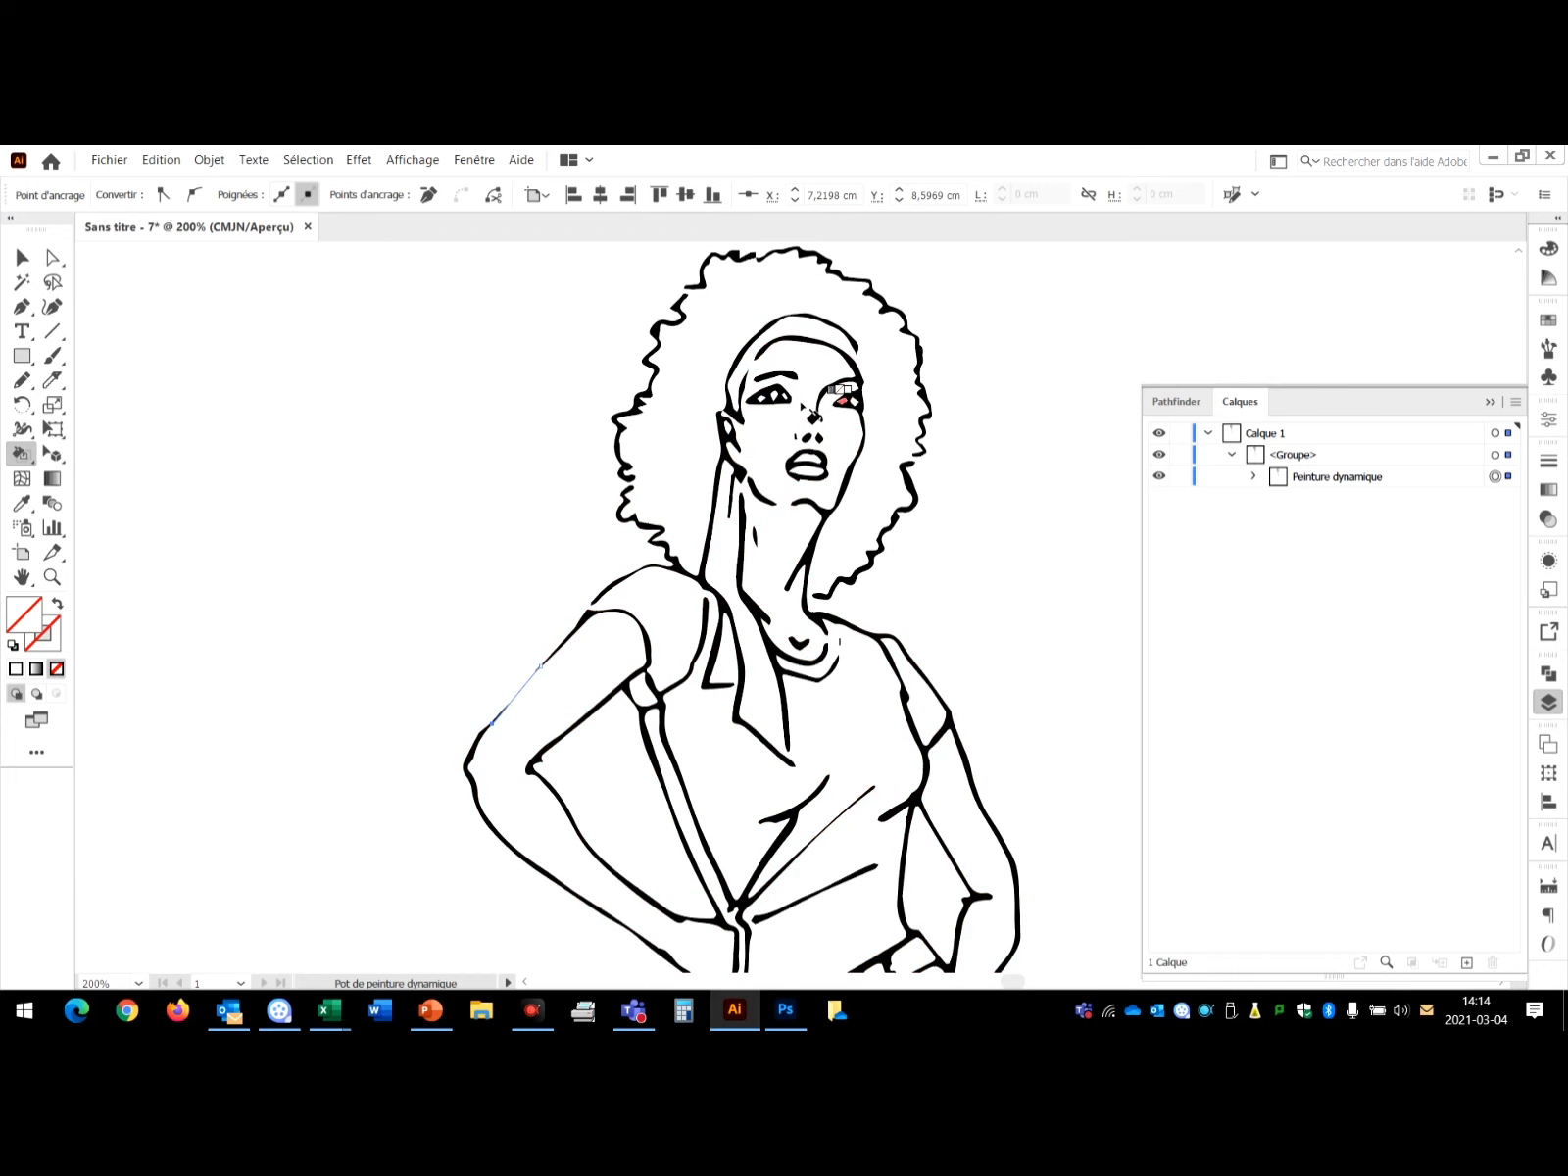
scroll(868, 360, down, 5)
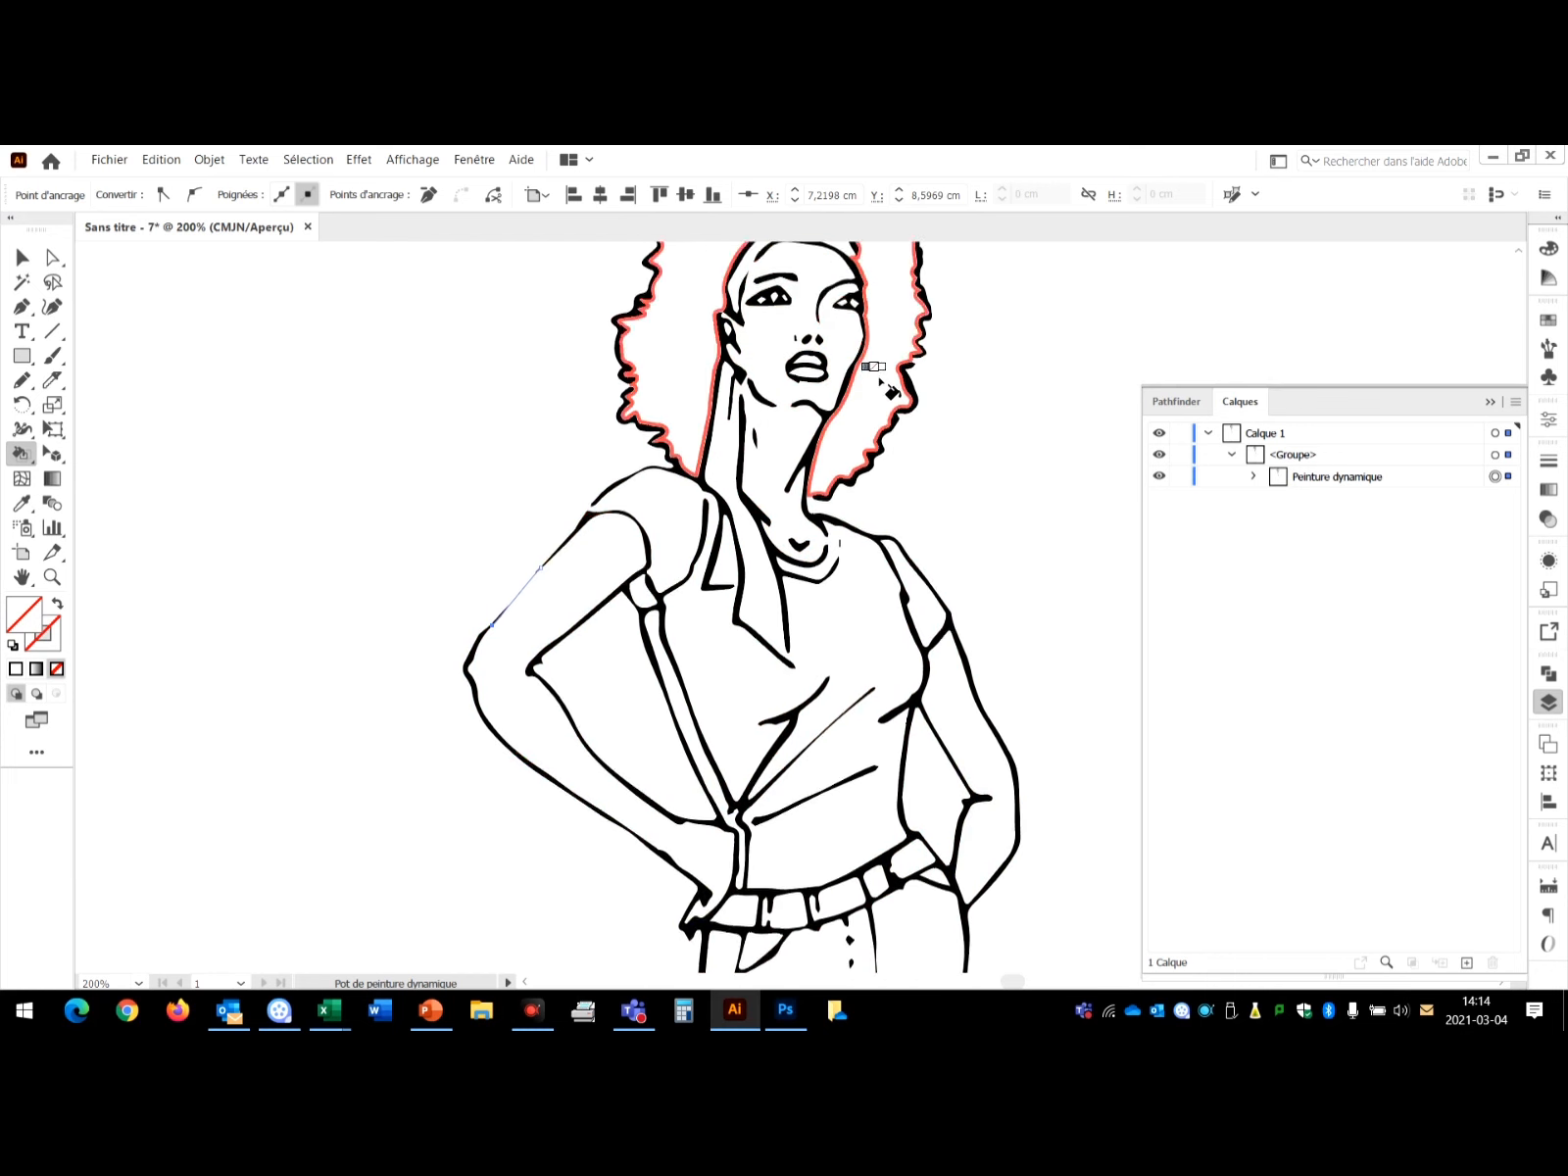
scroll(912, 345, down, 2)
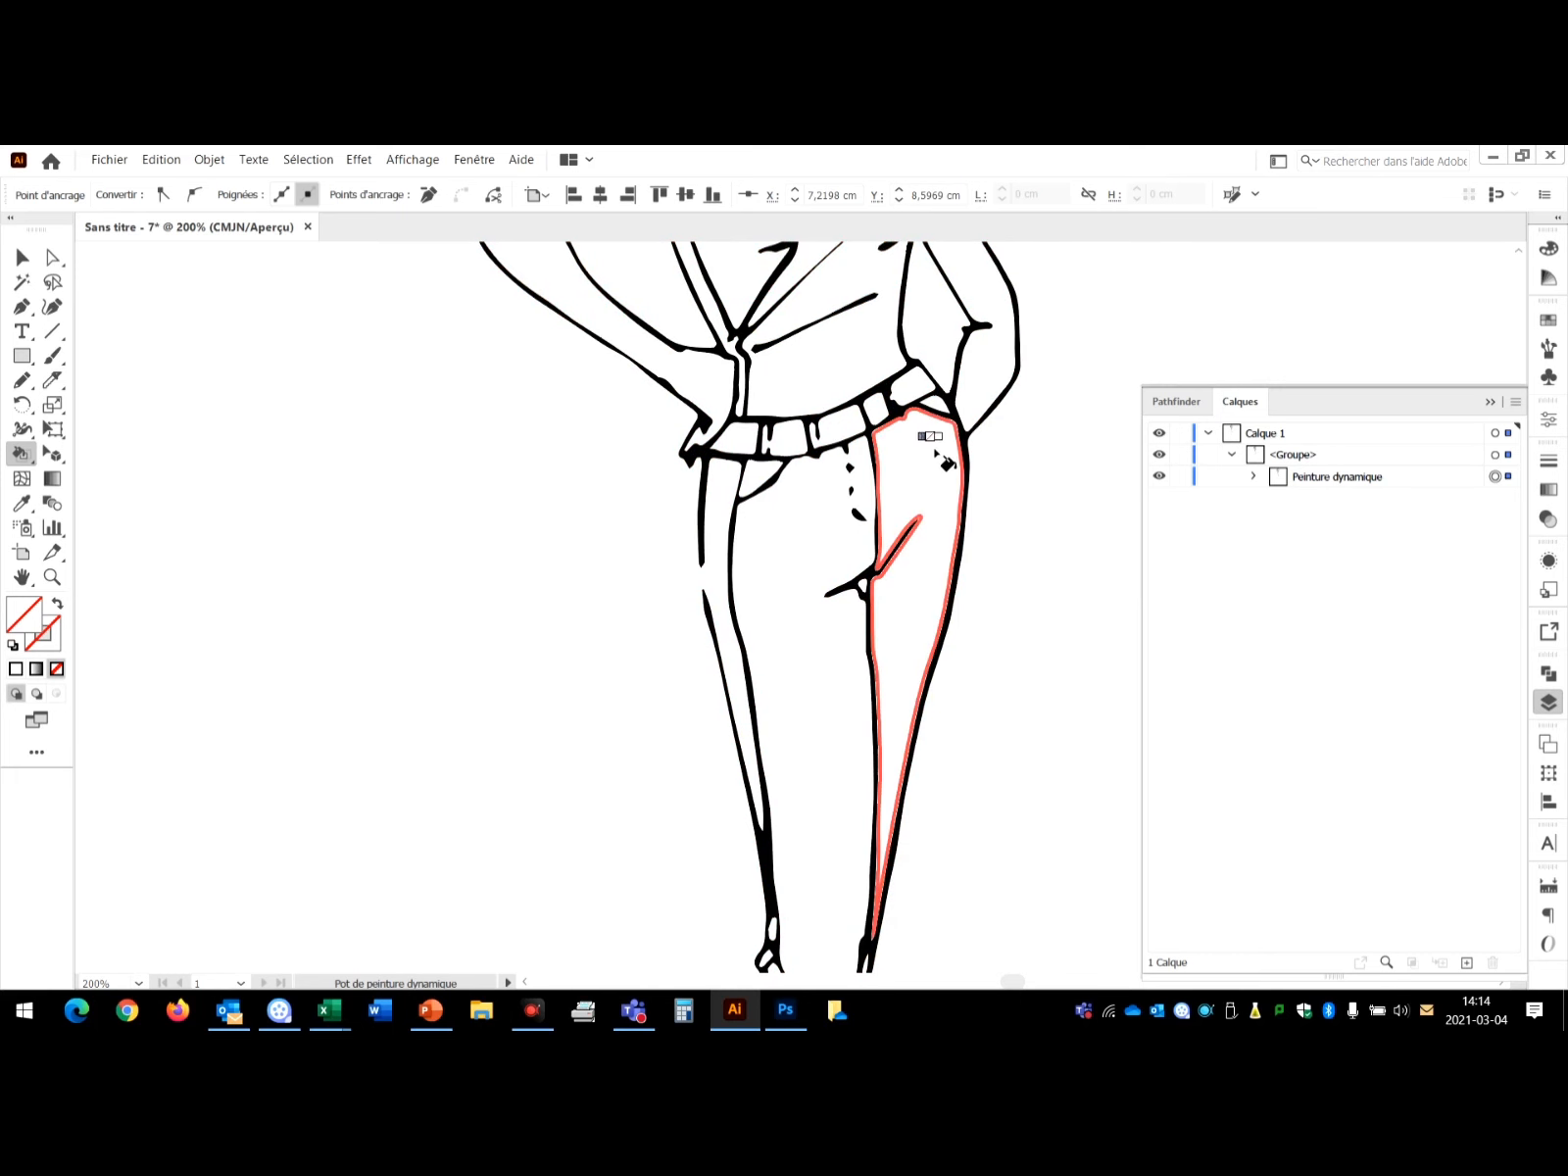
scroll(798, 525, down, 4)
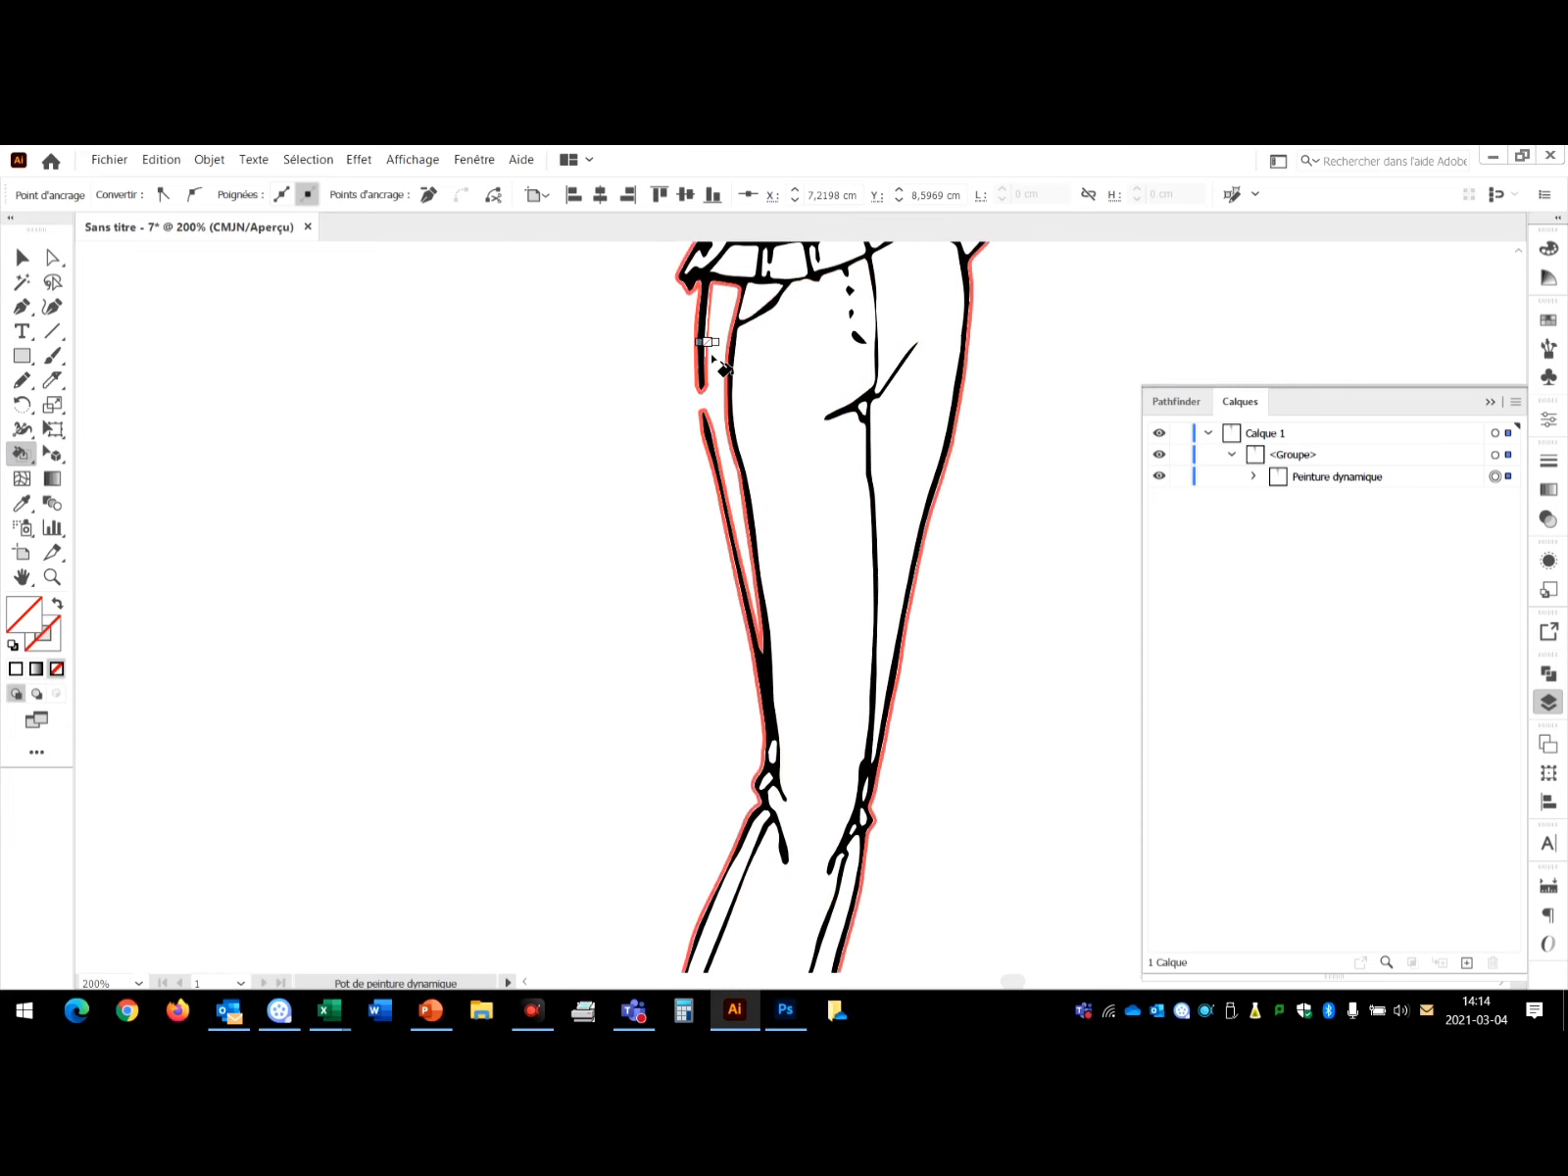
scroll(822, 519, down, 10)
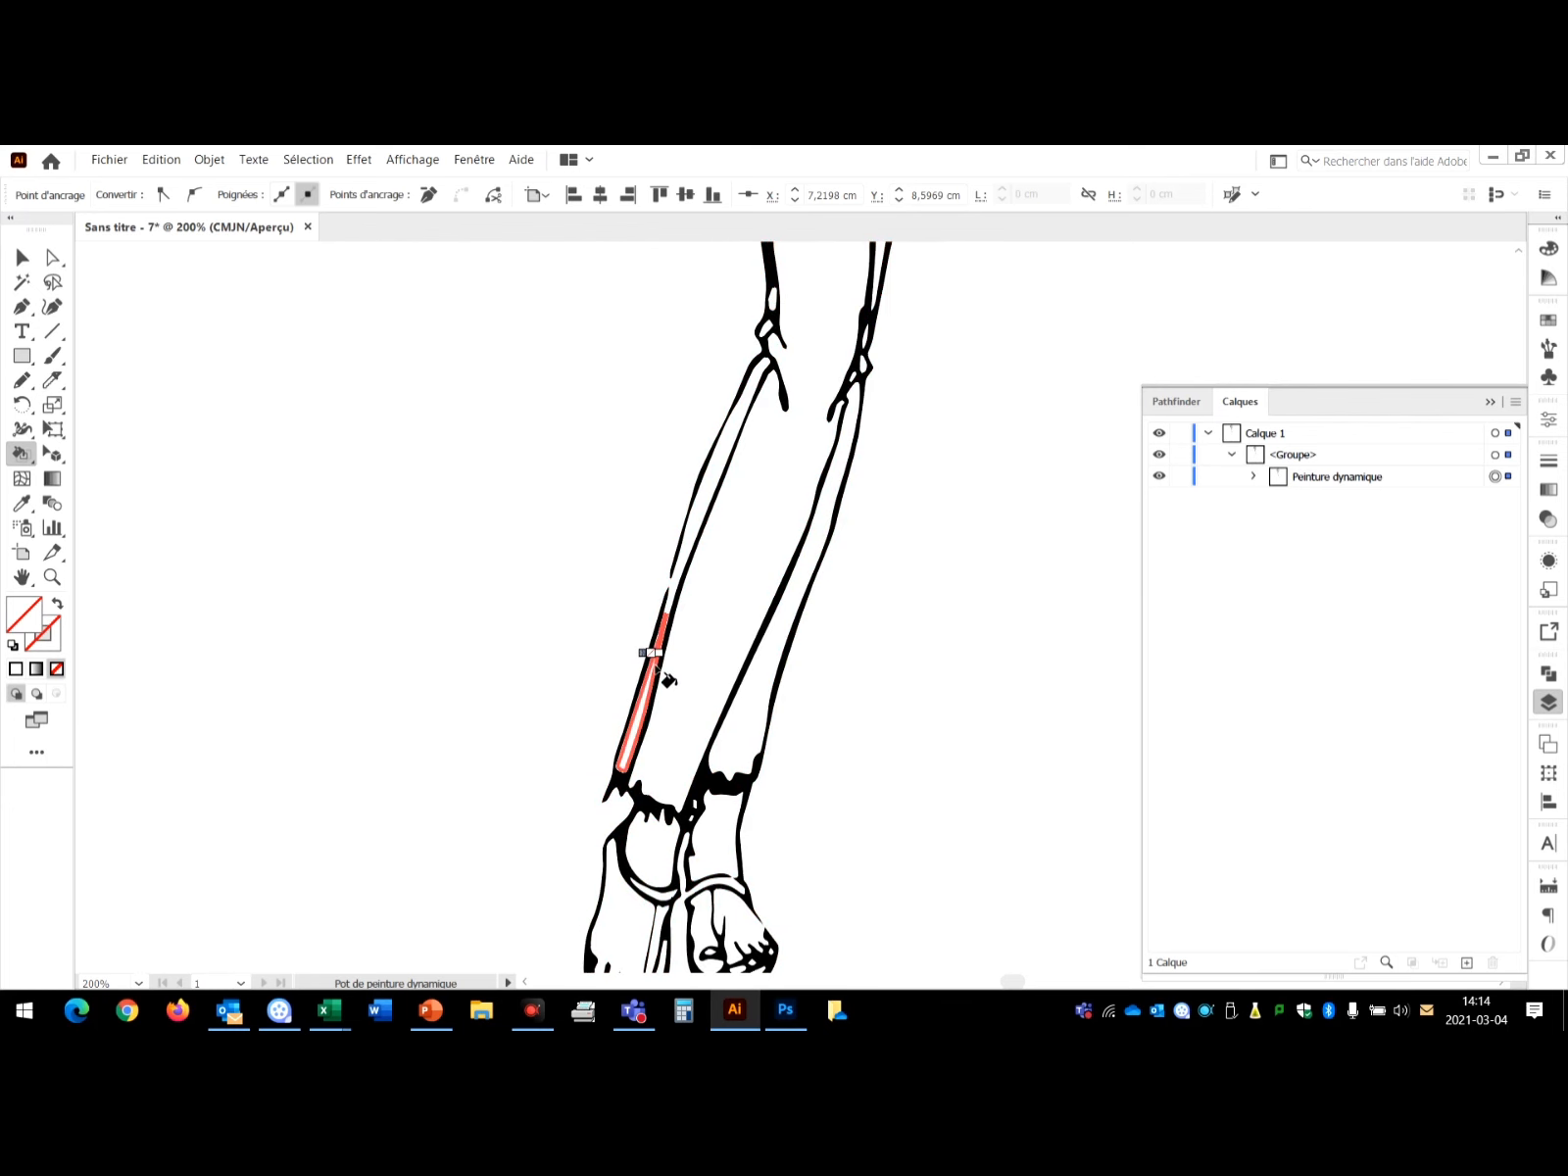
scroll(763, 727, down, 2)
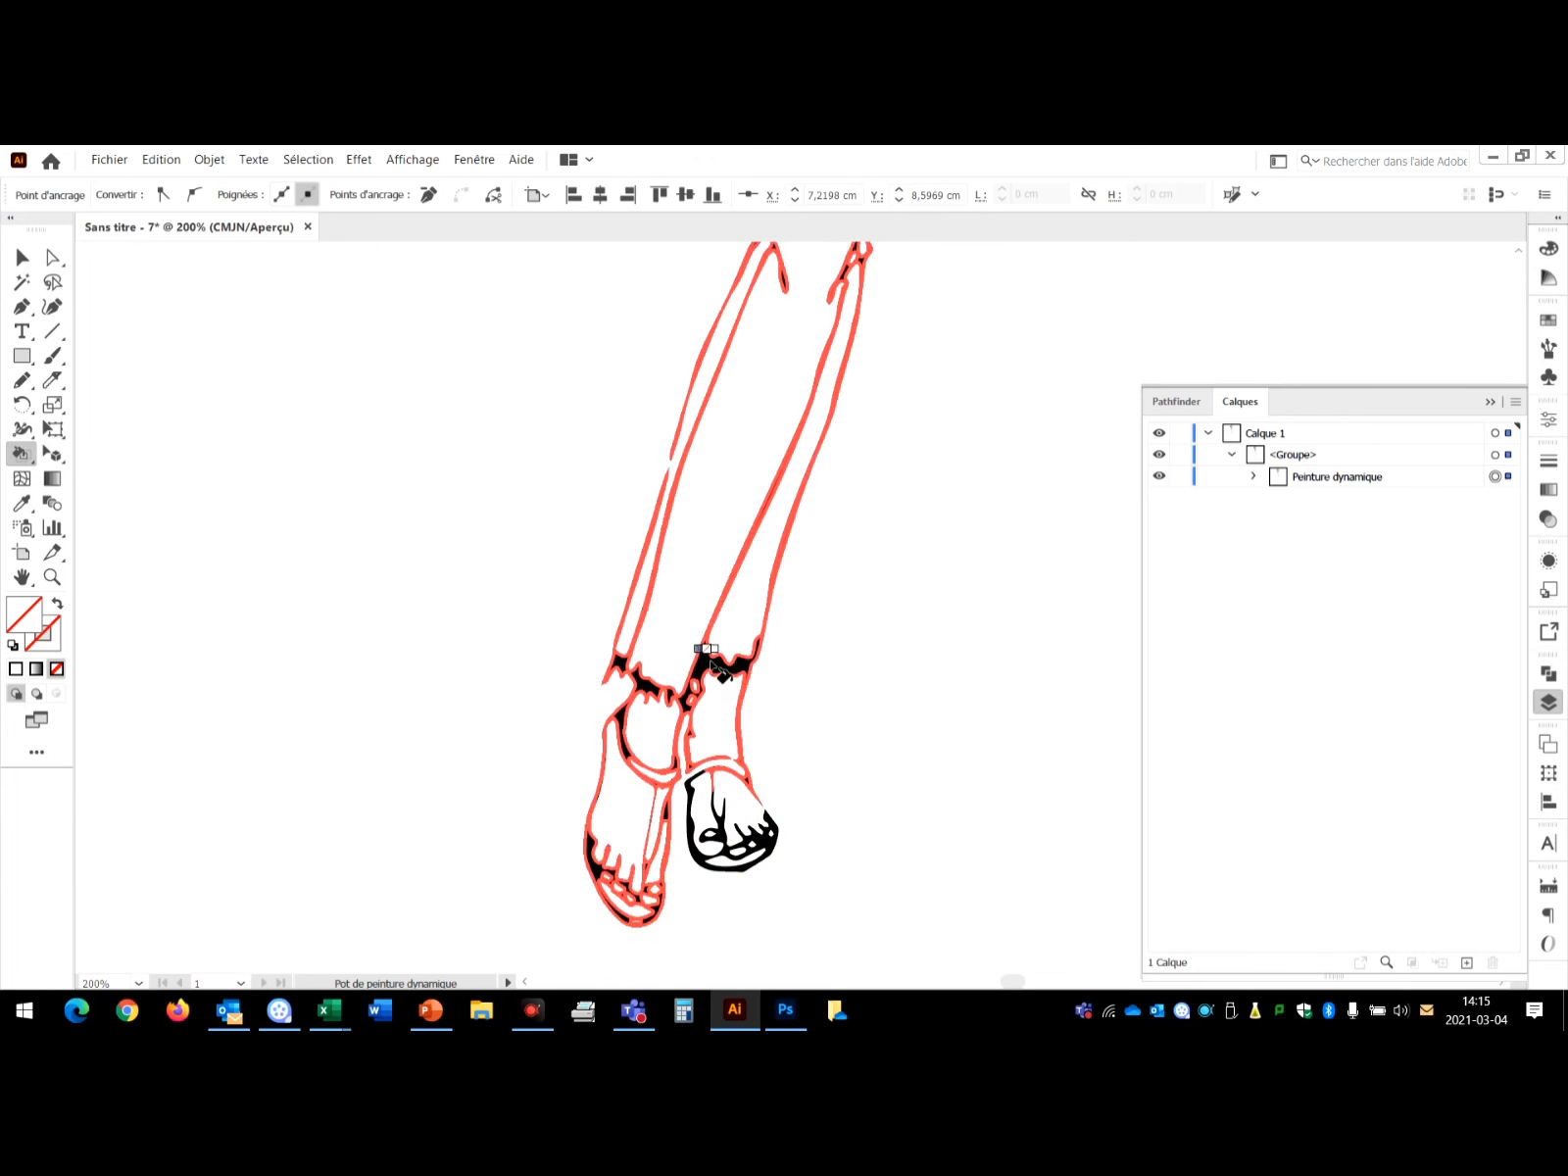
scroll(720, 676, up, 10)
scroll(716, 671, up, 6)
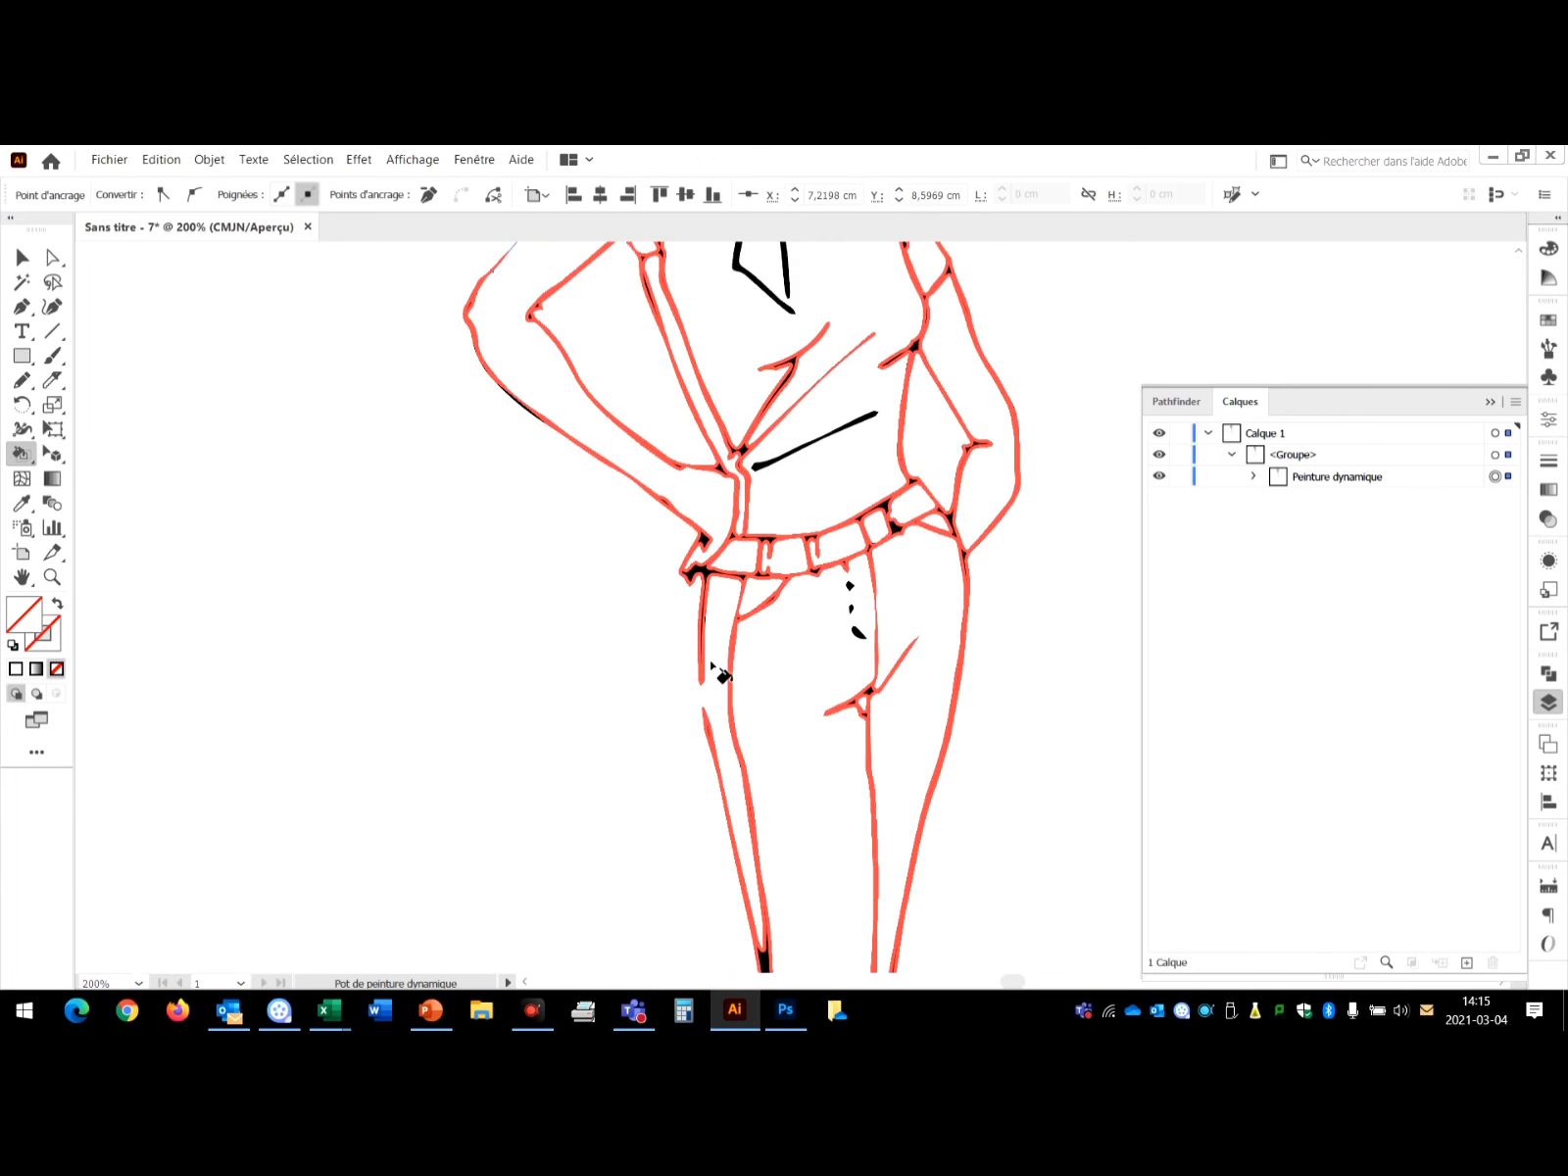
Bridge the gap in the trousers' outer leg outline with a Pen segment, add it to the Peinture dynamique group, and check the region.
click(28, 306)
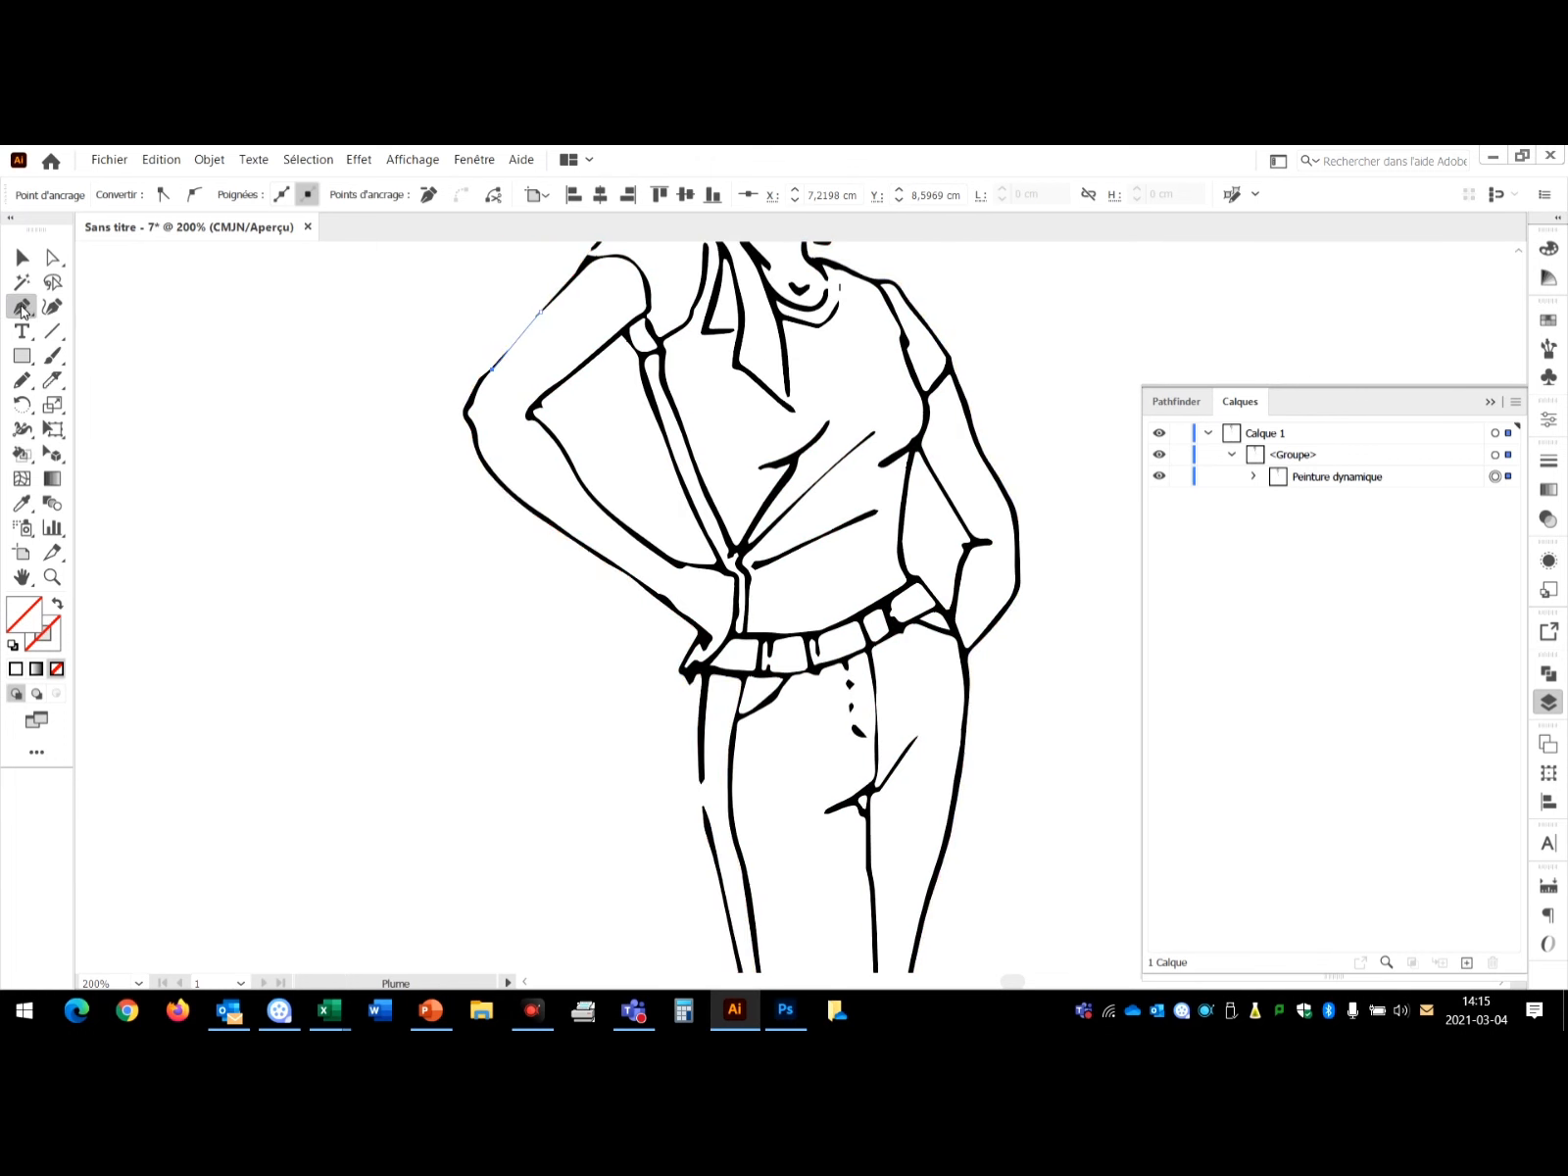
click(700, 777)
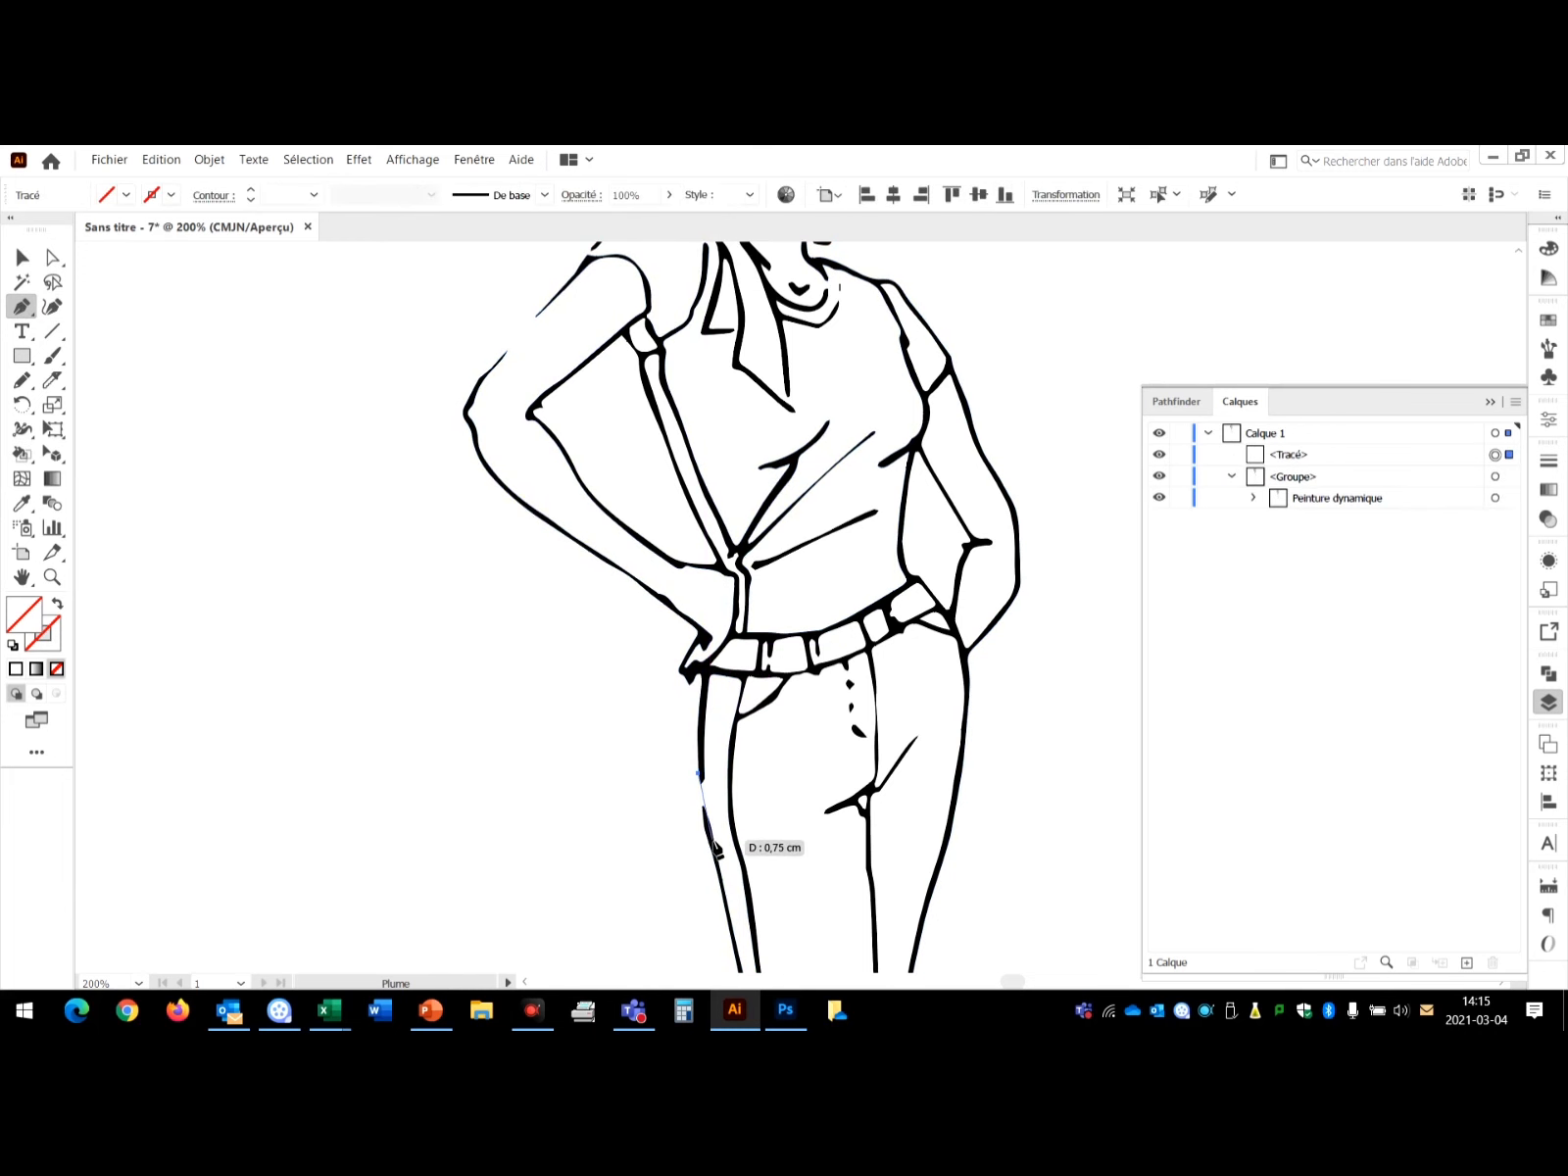
click(711, 841)
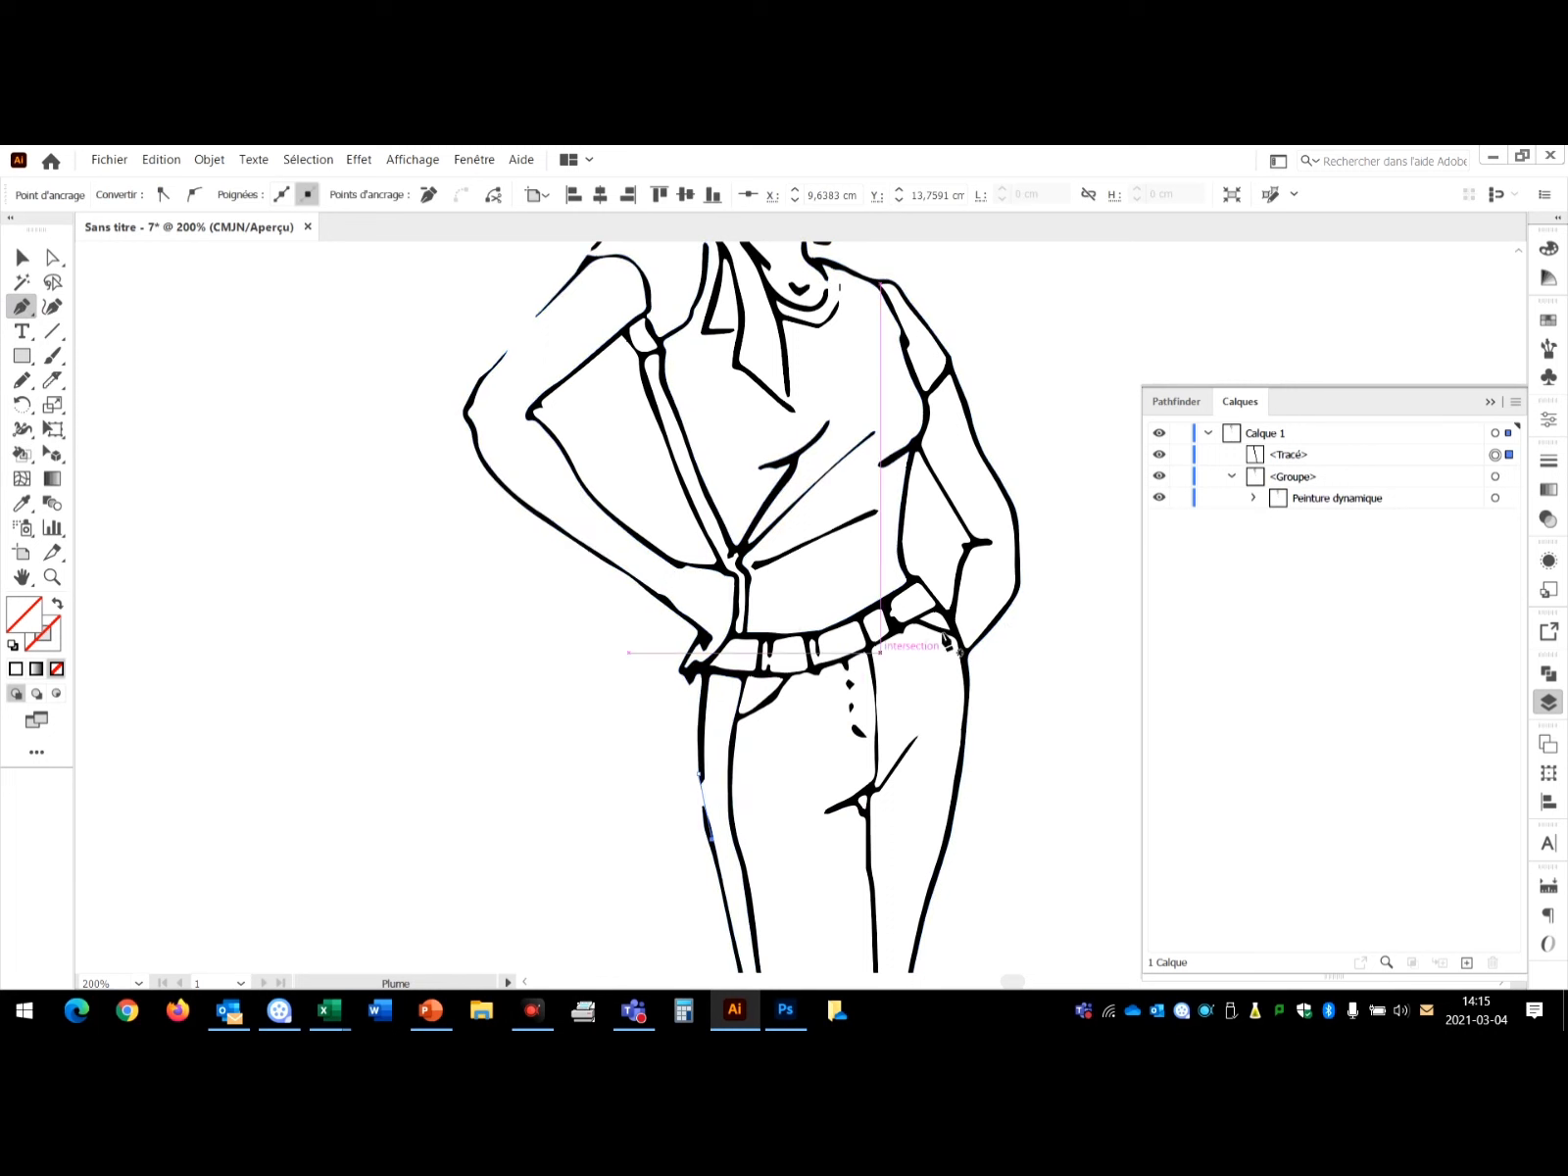
drag(1305, 459, 1359, 512)
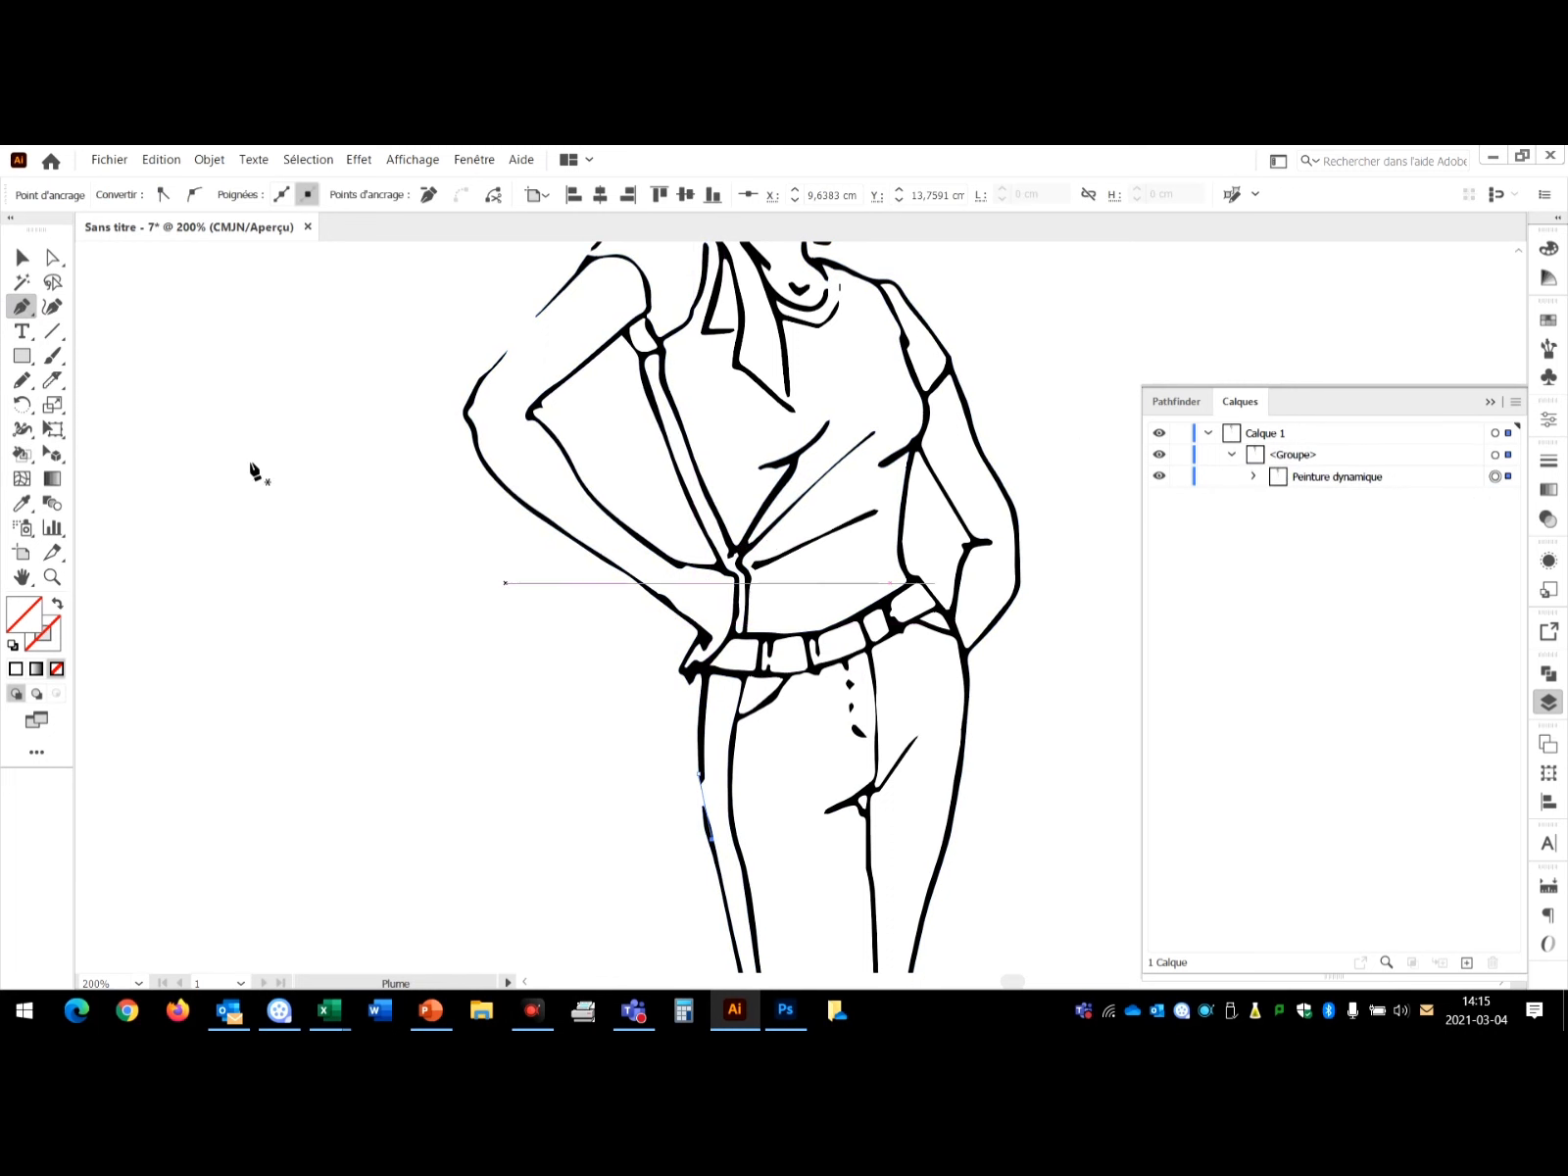
click(22, 453)
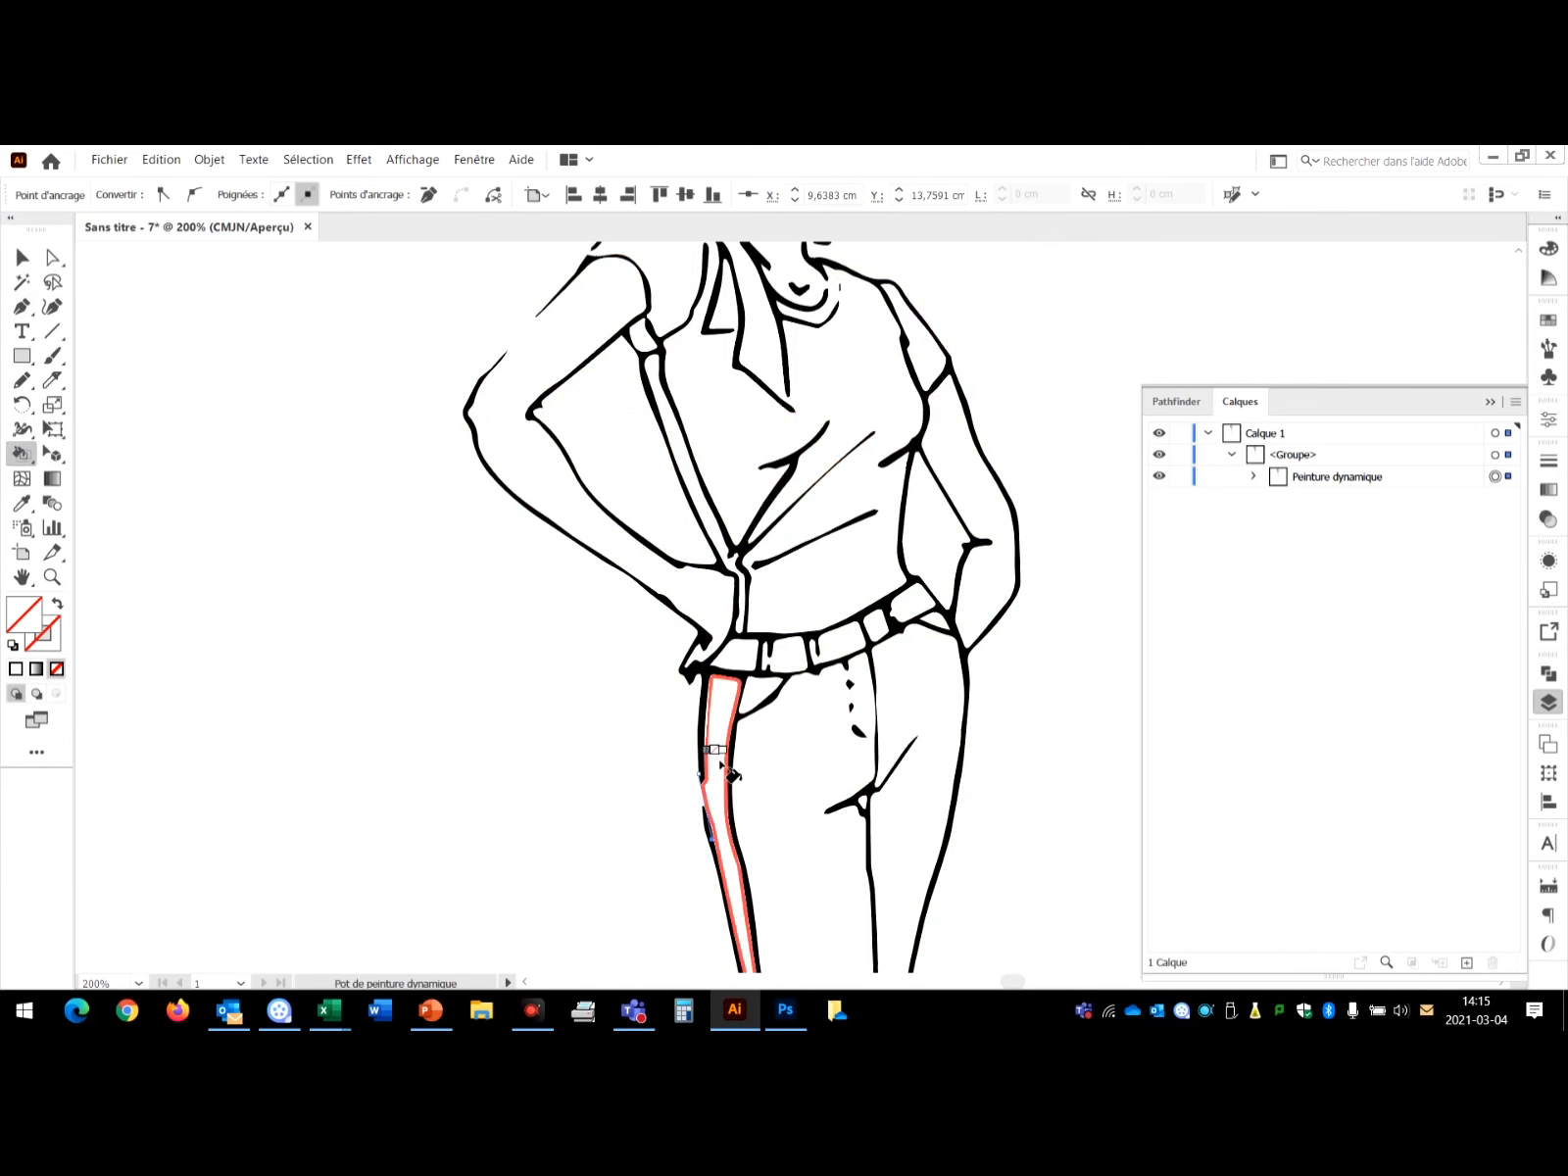
Load the Tons de chair swatch library and choose a medium brown as the Live Paint Bucket fill.
click(745, 622)
key(ctrl+minus)
key(ctrl+minus)
key(ctrl+minus)
key(ctrl+minus)
key(space)
drag(842, 623, 885, 809)
key(z)
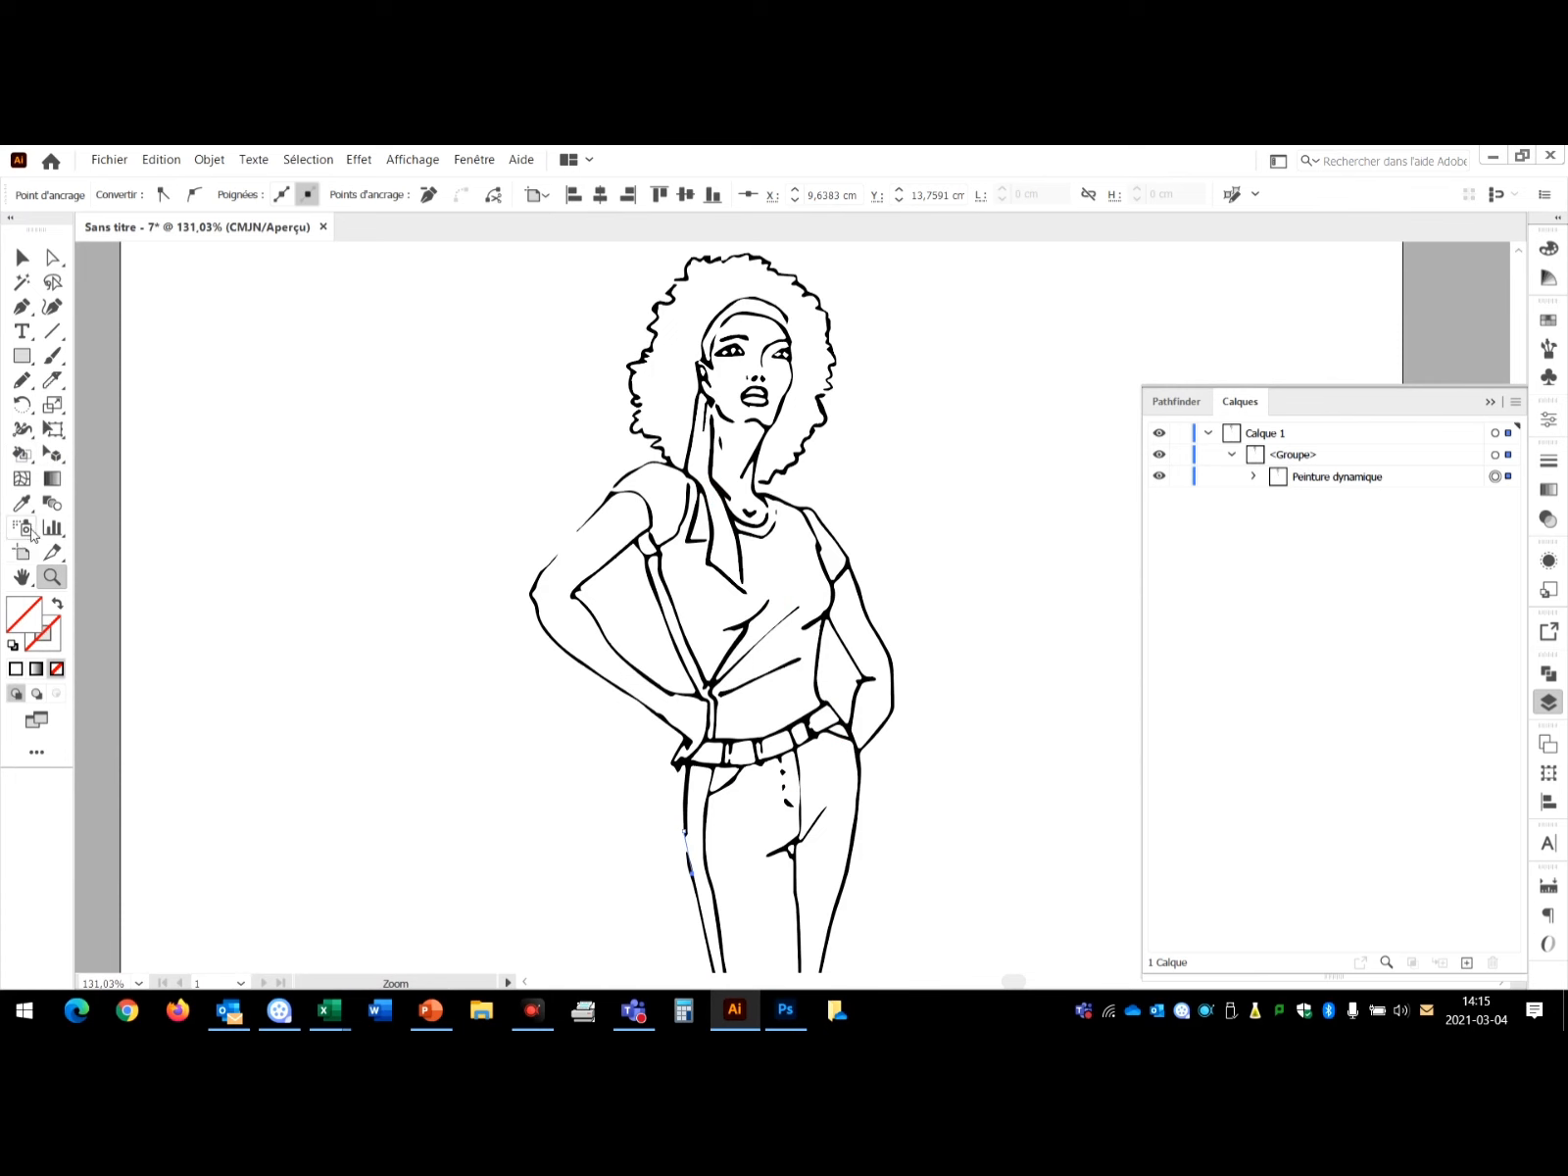
click(21, 455)
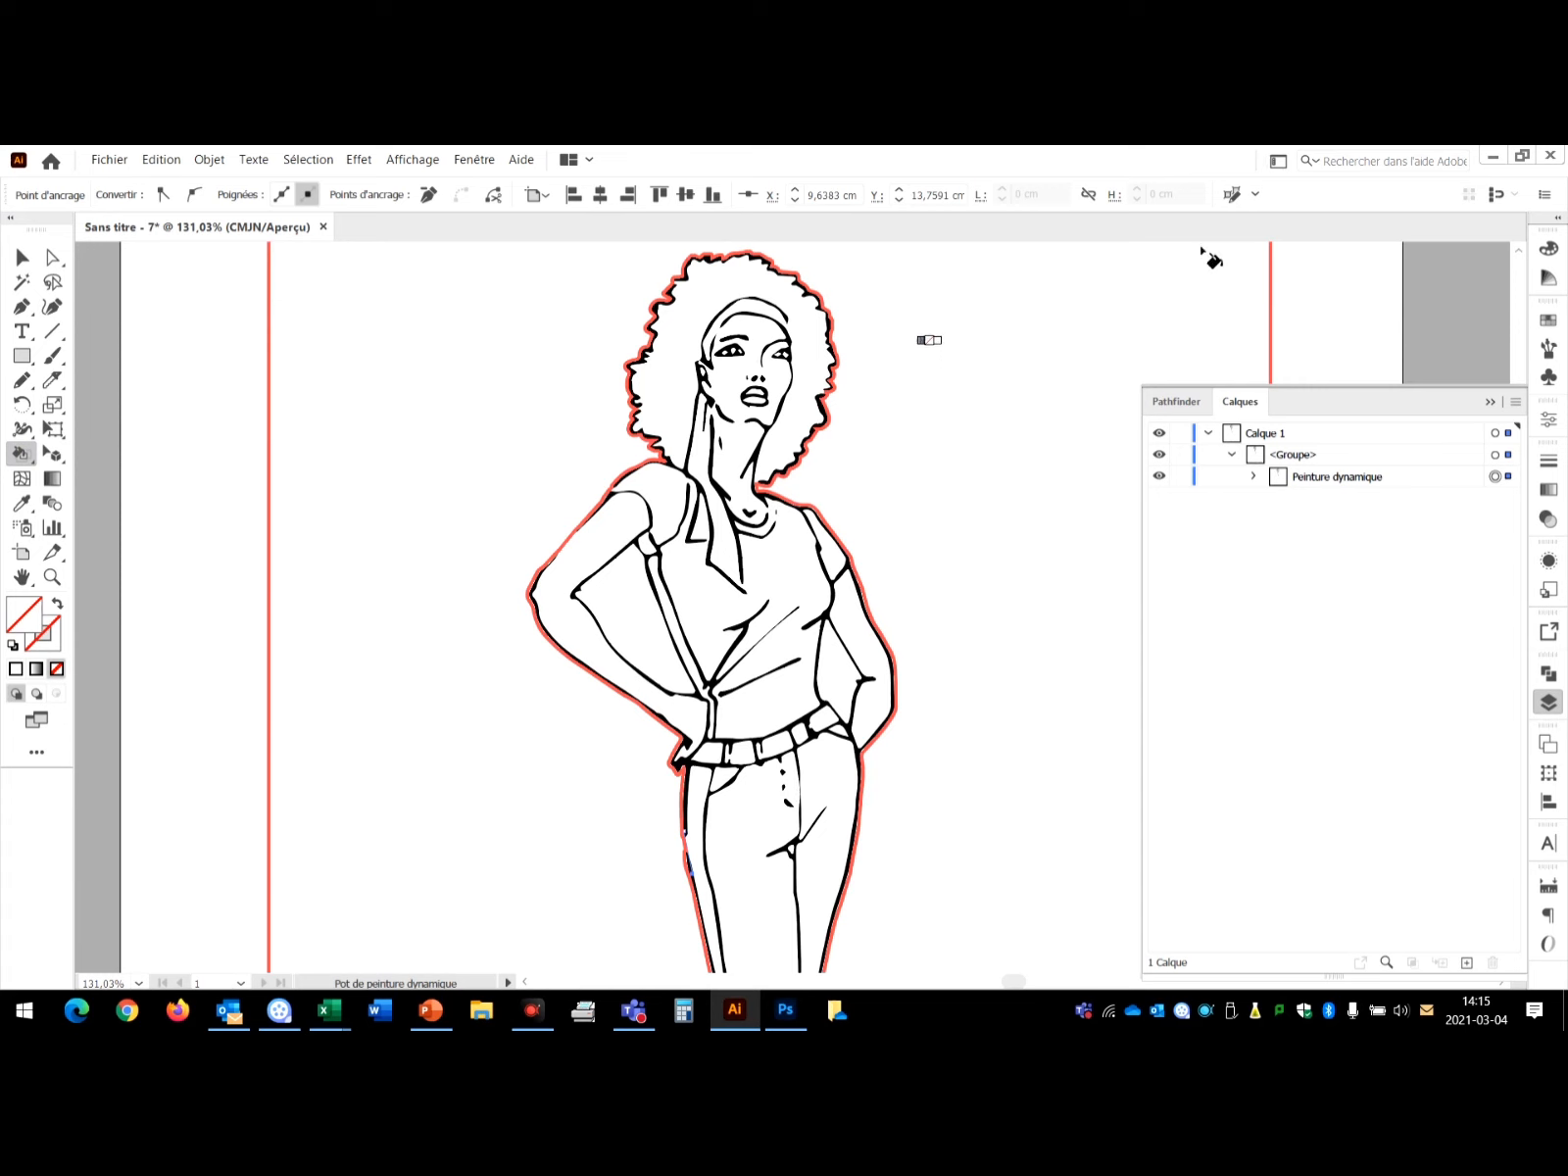
click(1548, 323)
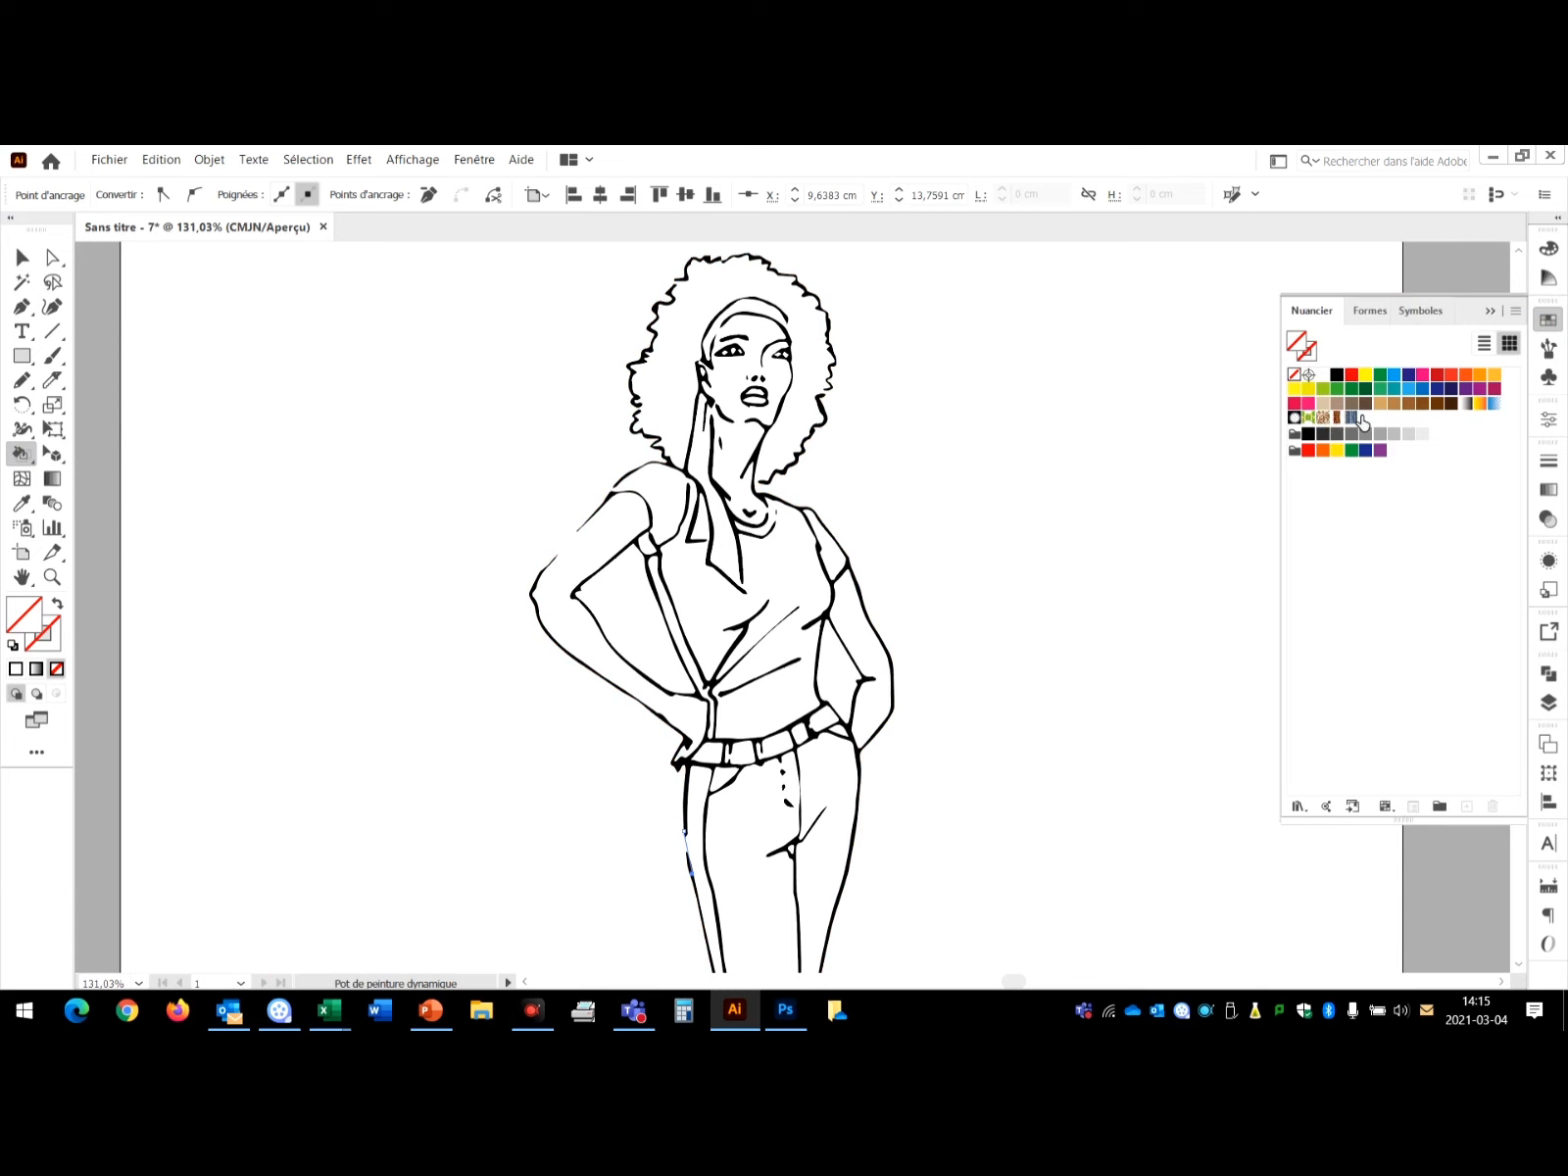
click(1298, 809)
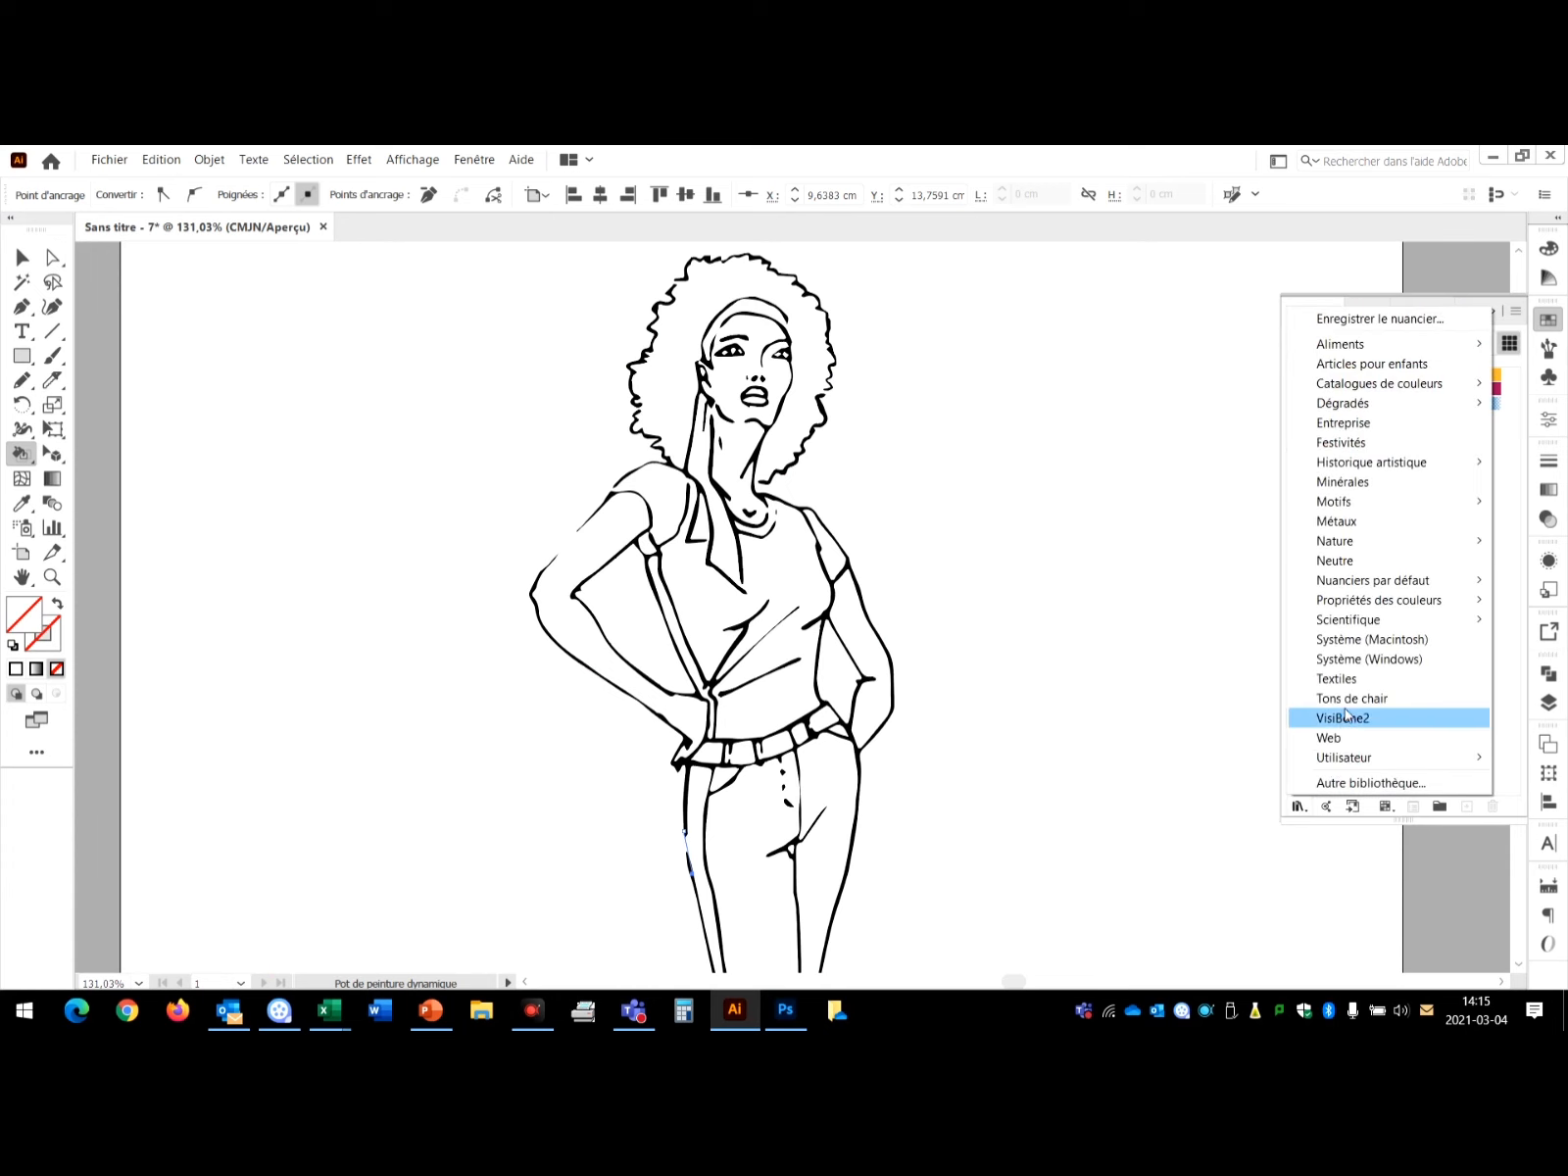
click(1350, 698)
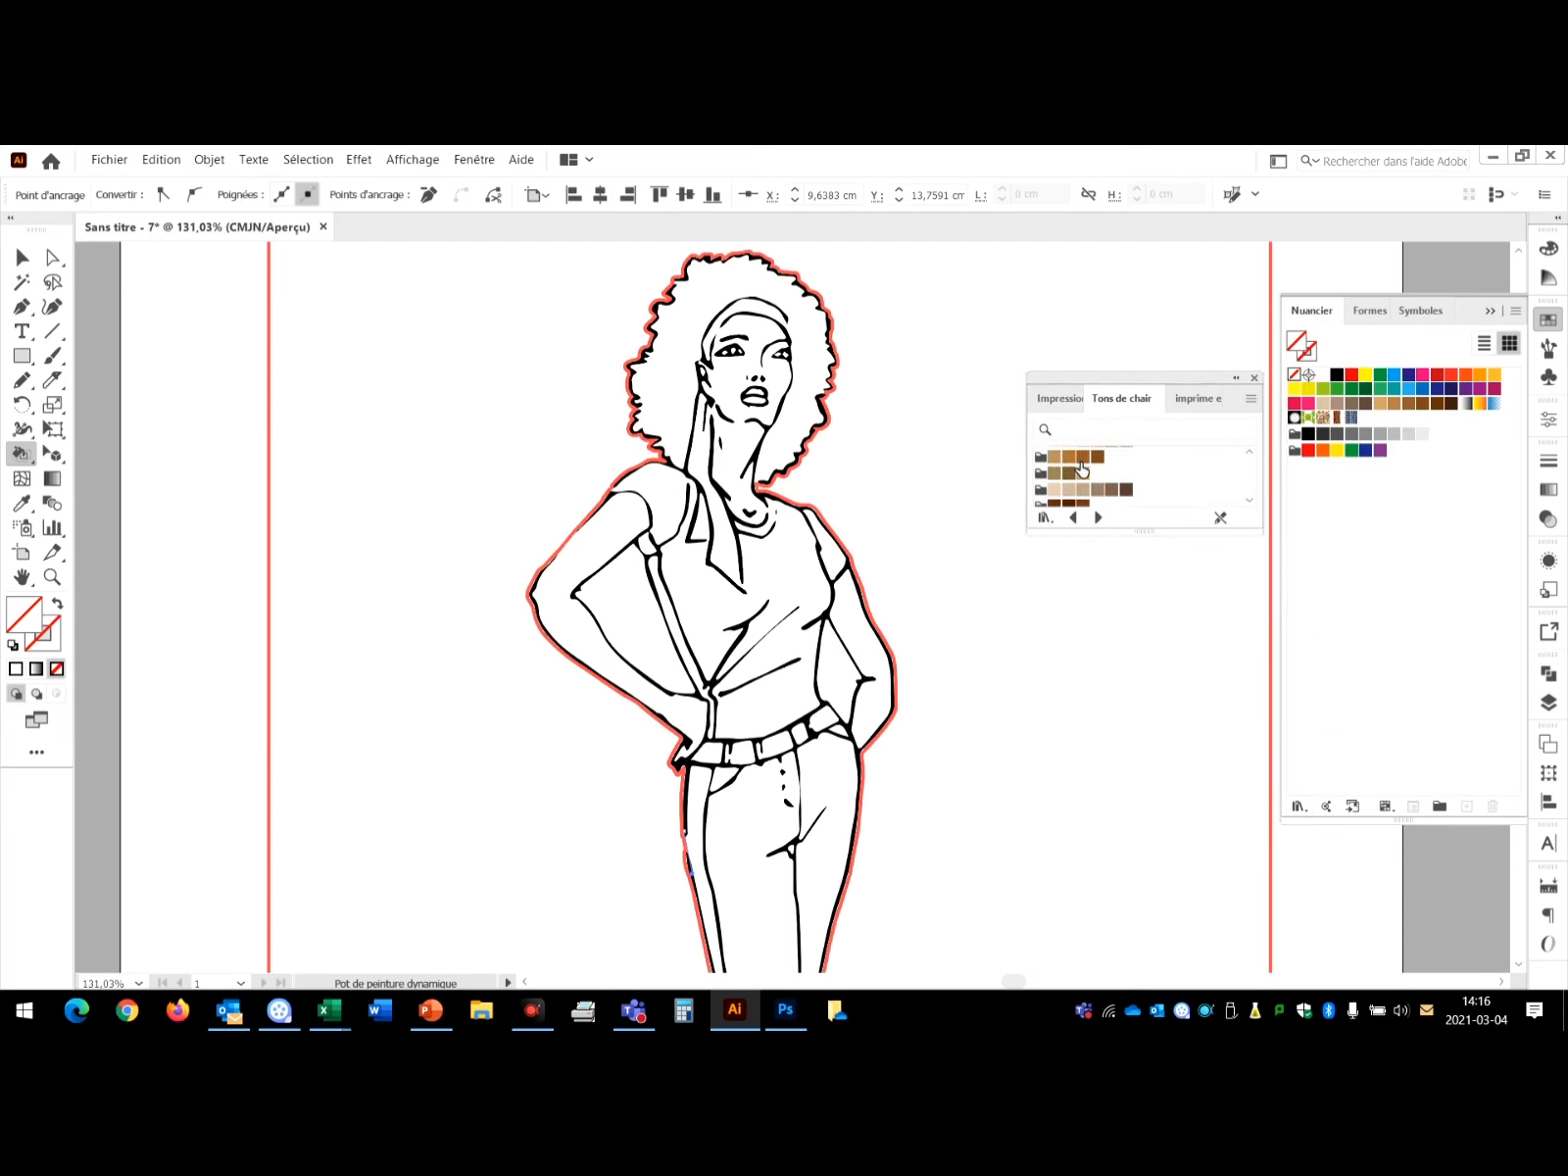
click(1082, 456)
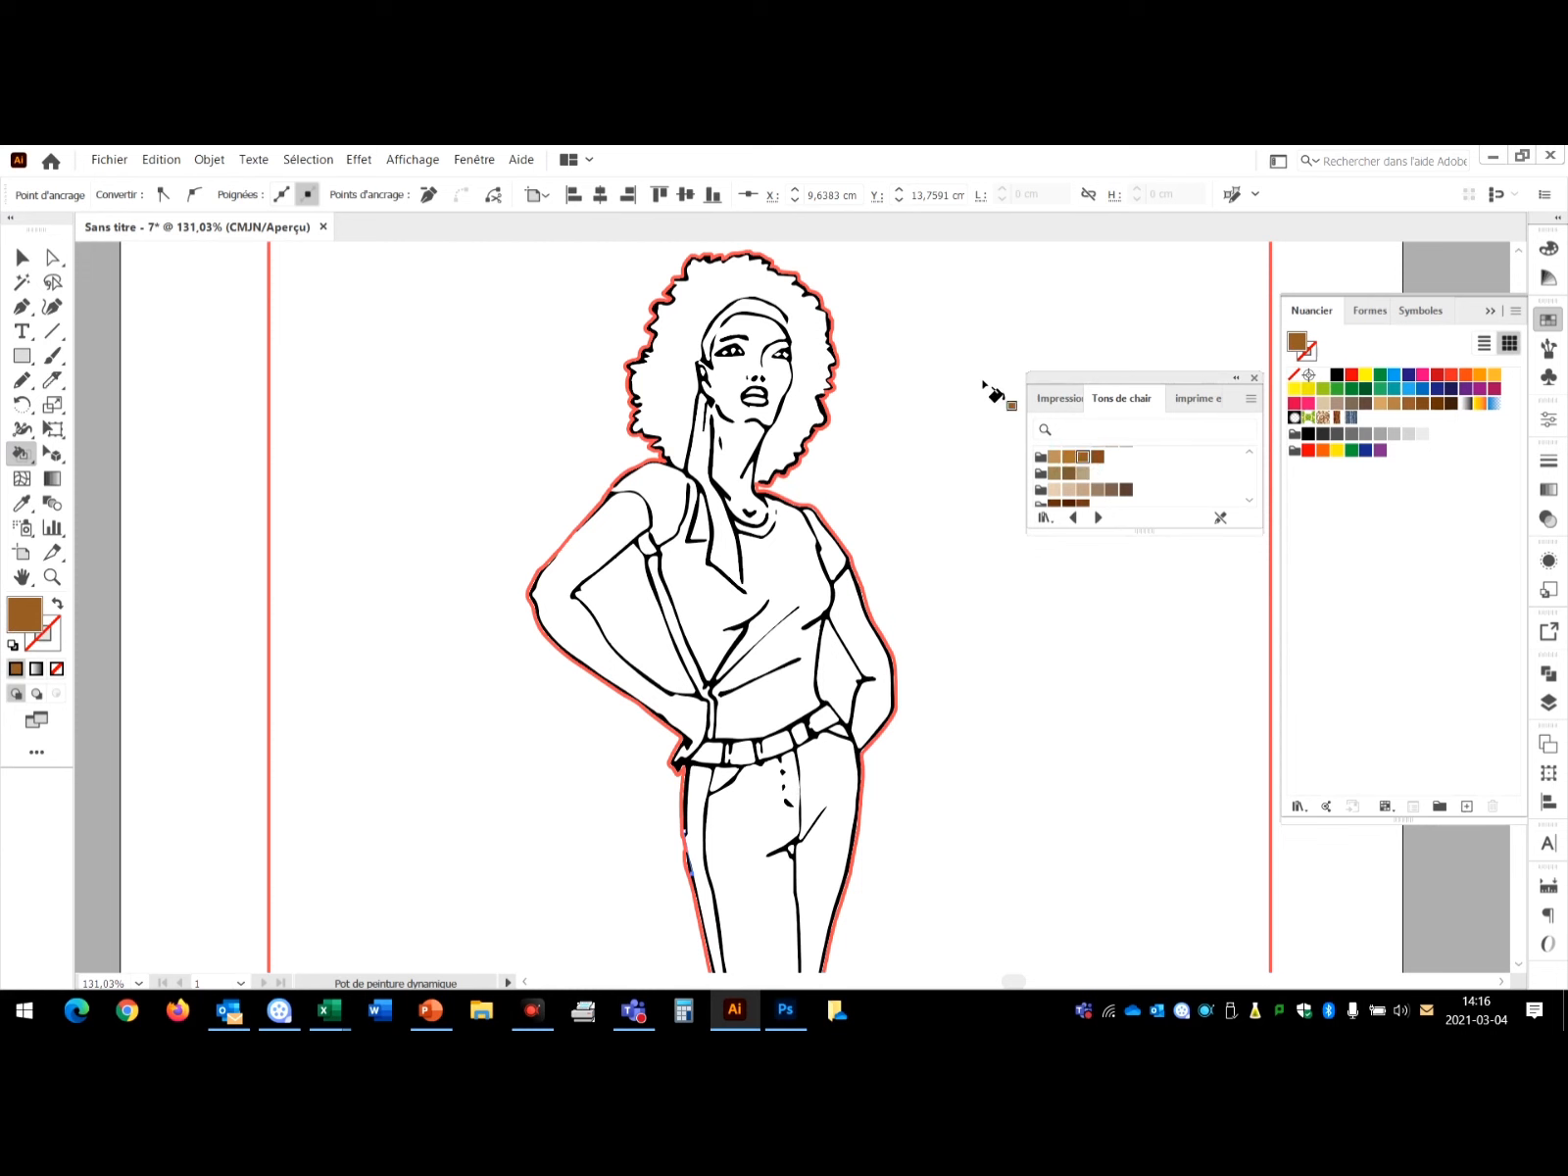
Fill the face and neck and both arms of the figure with the medium brown.
click(764, 343)
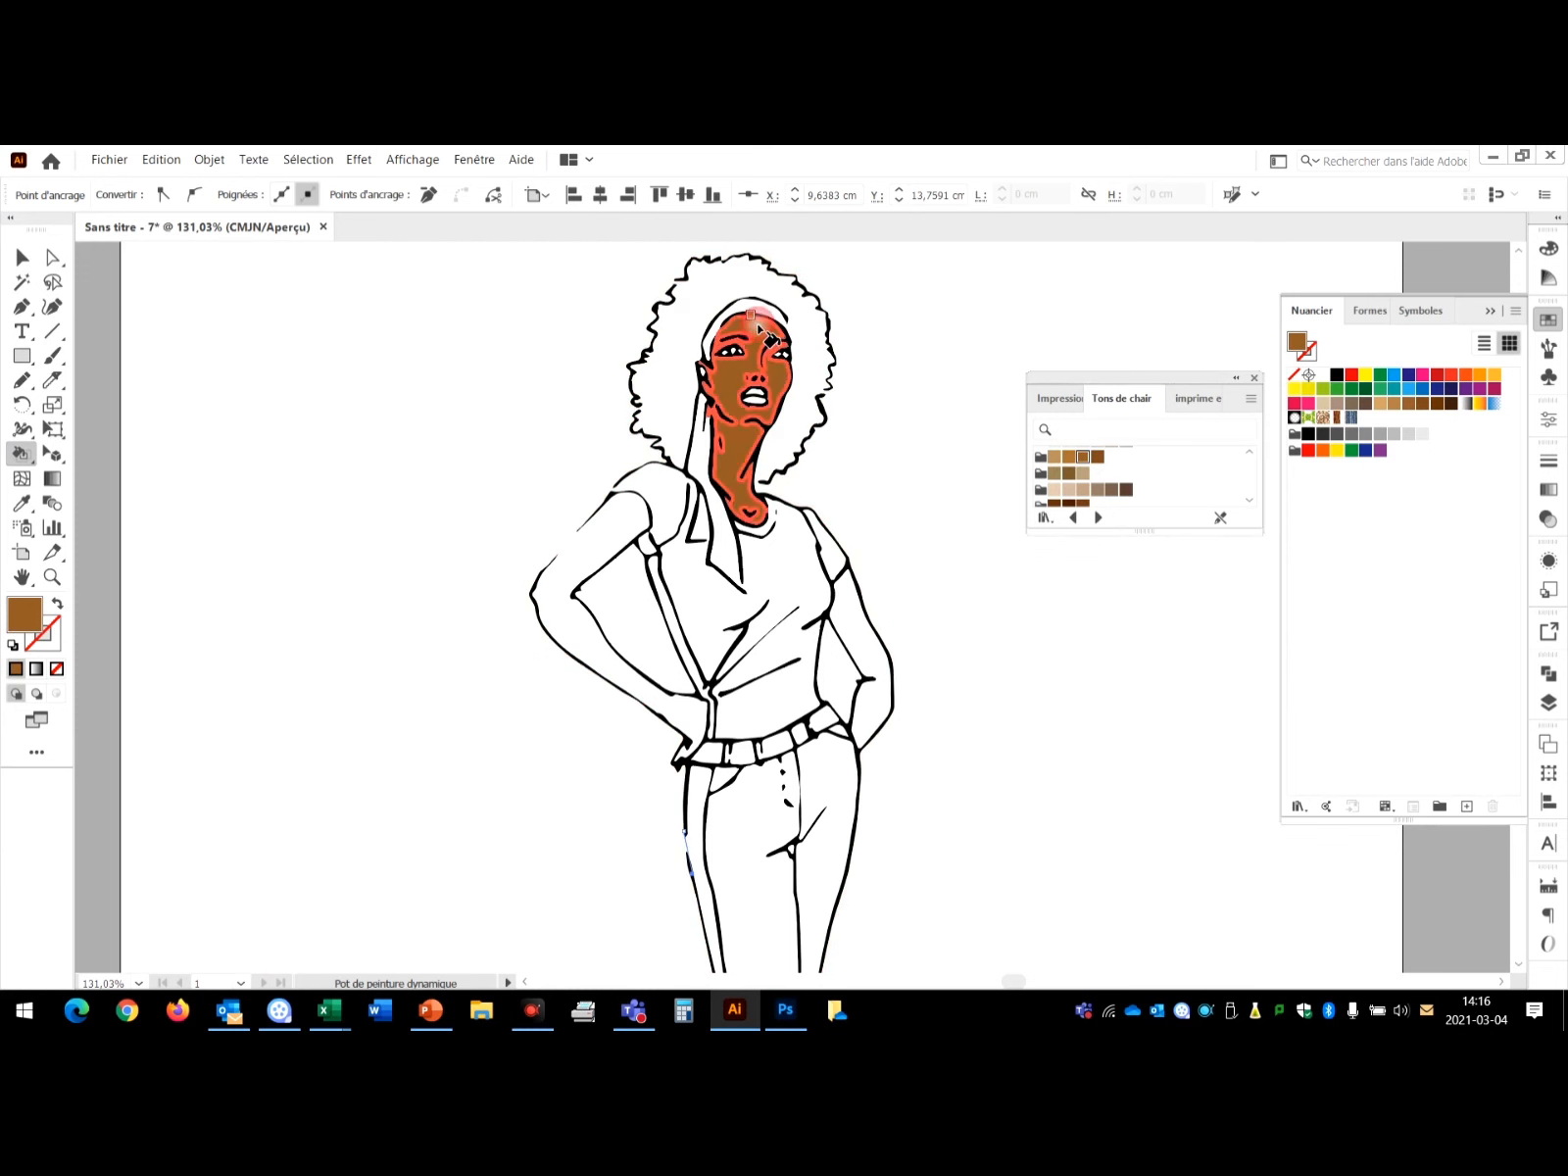
click(603, 568)
click(874, 676)
Fill the skin areas and toes of the larger, lower foot with the medium brown from Tons de chair.
scroll(916, 588, down, 4)
scroll(911, 557, down, 8)
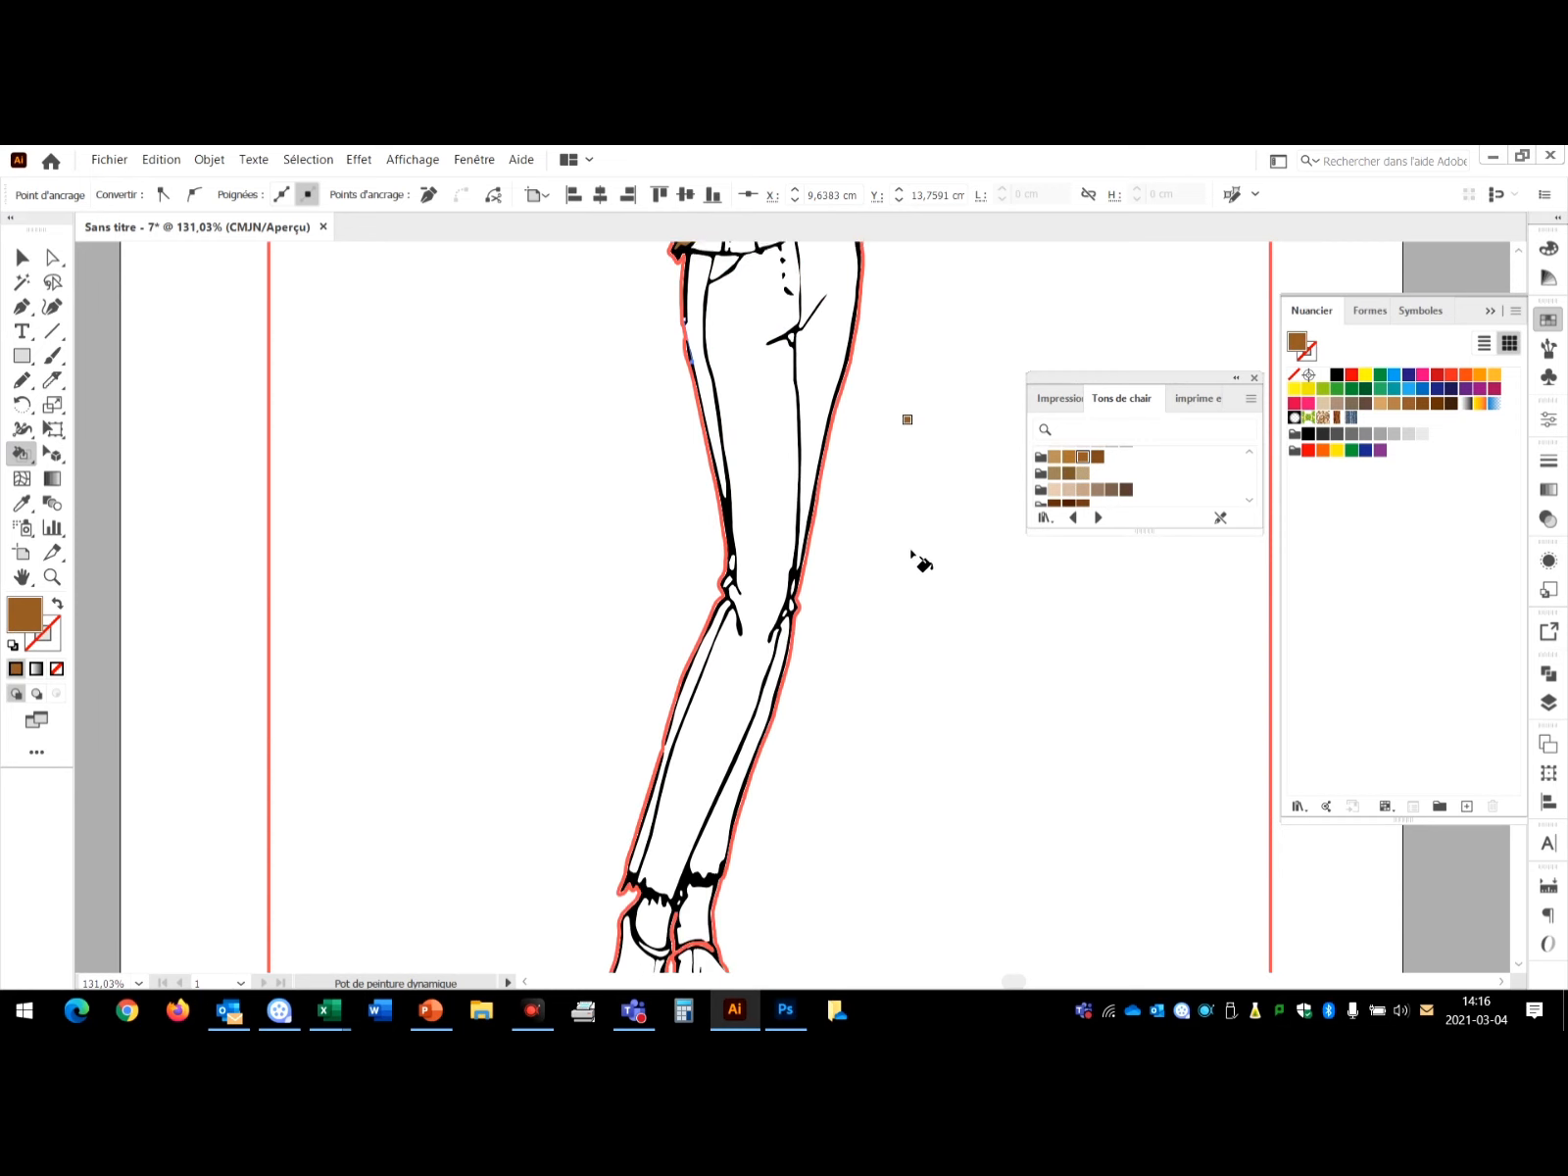
click(642, 743)
key(z)
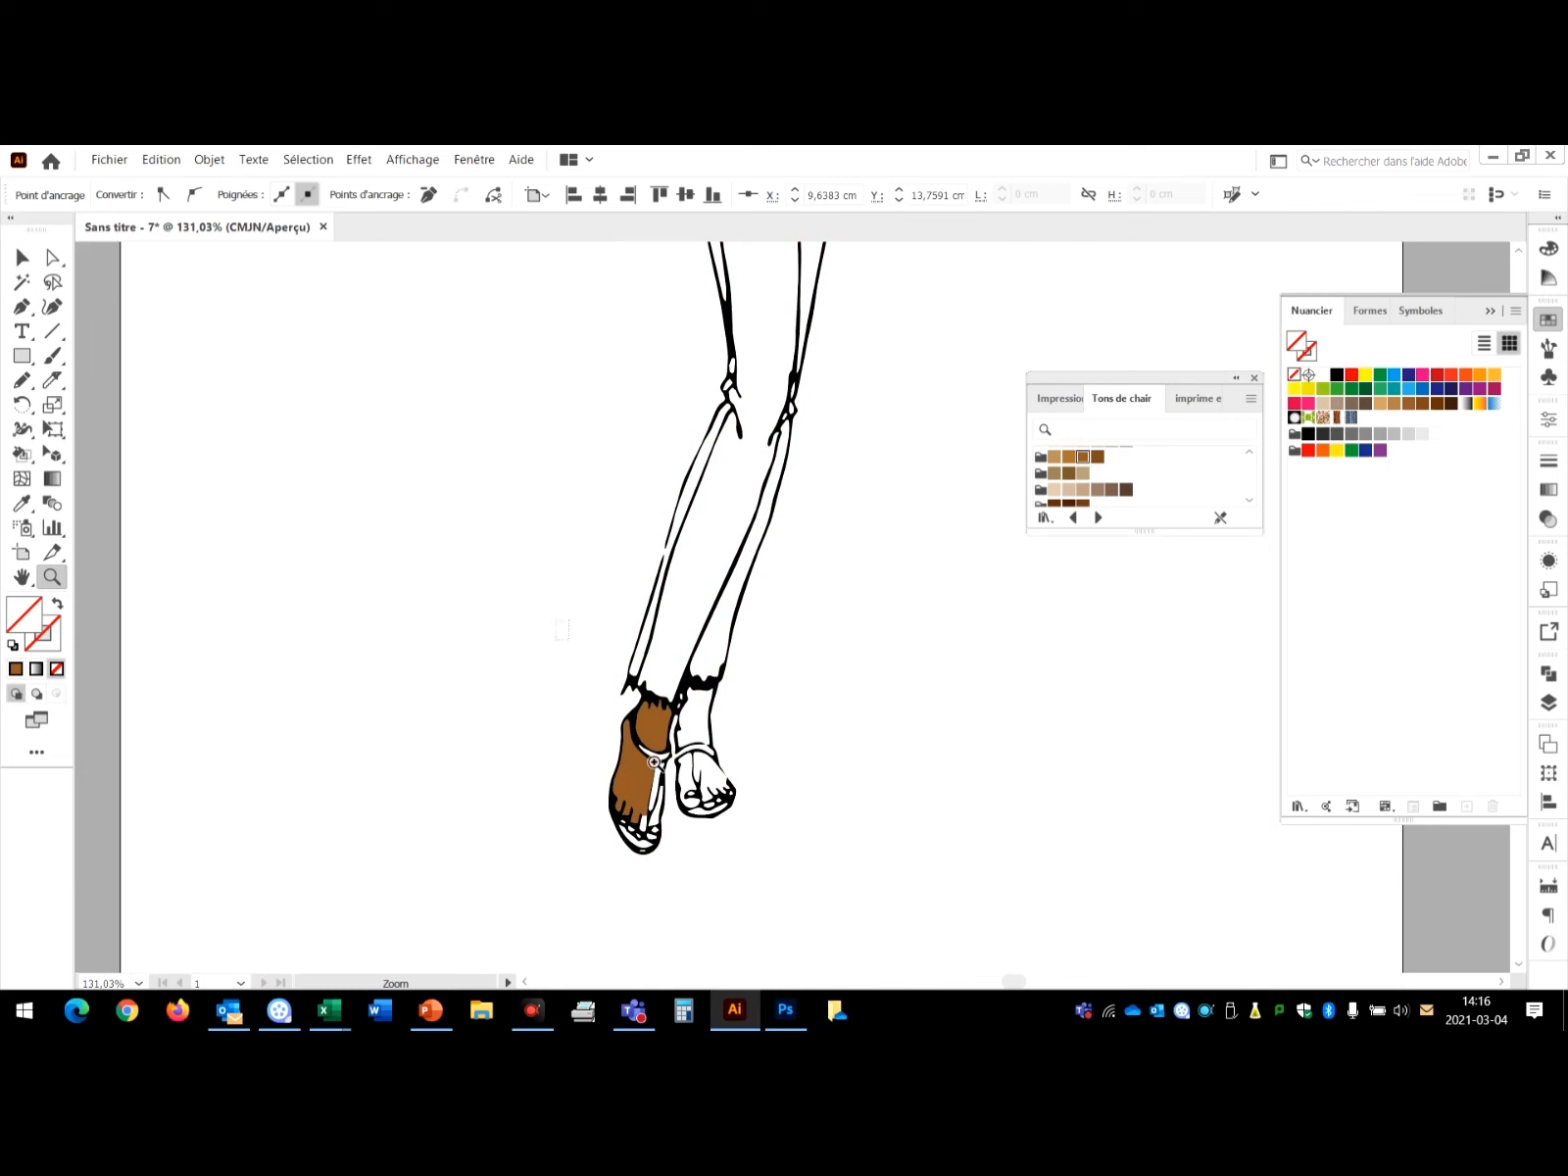
drag(559, 620, 867, 922)
click(20, 454)
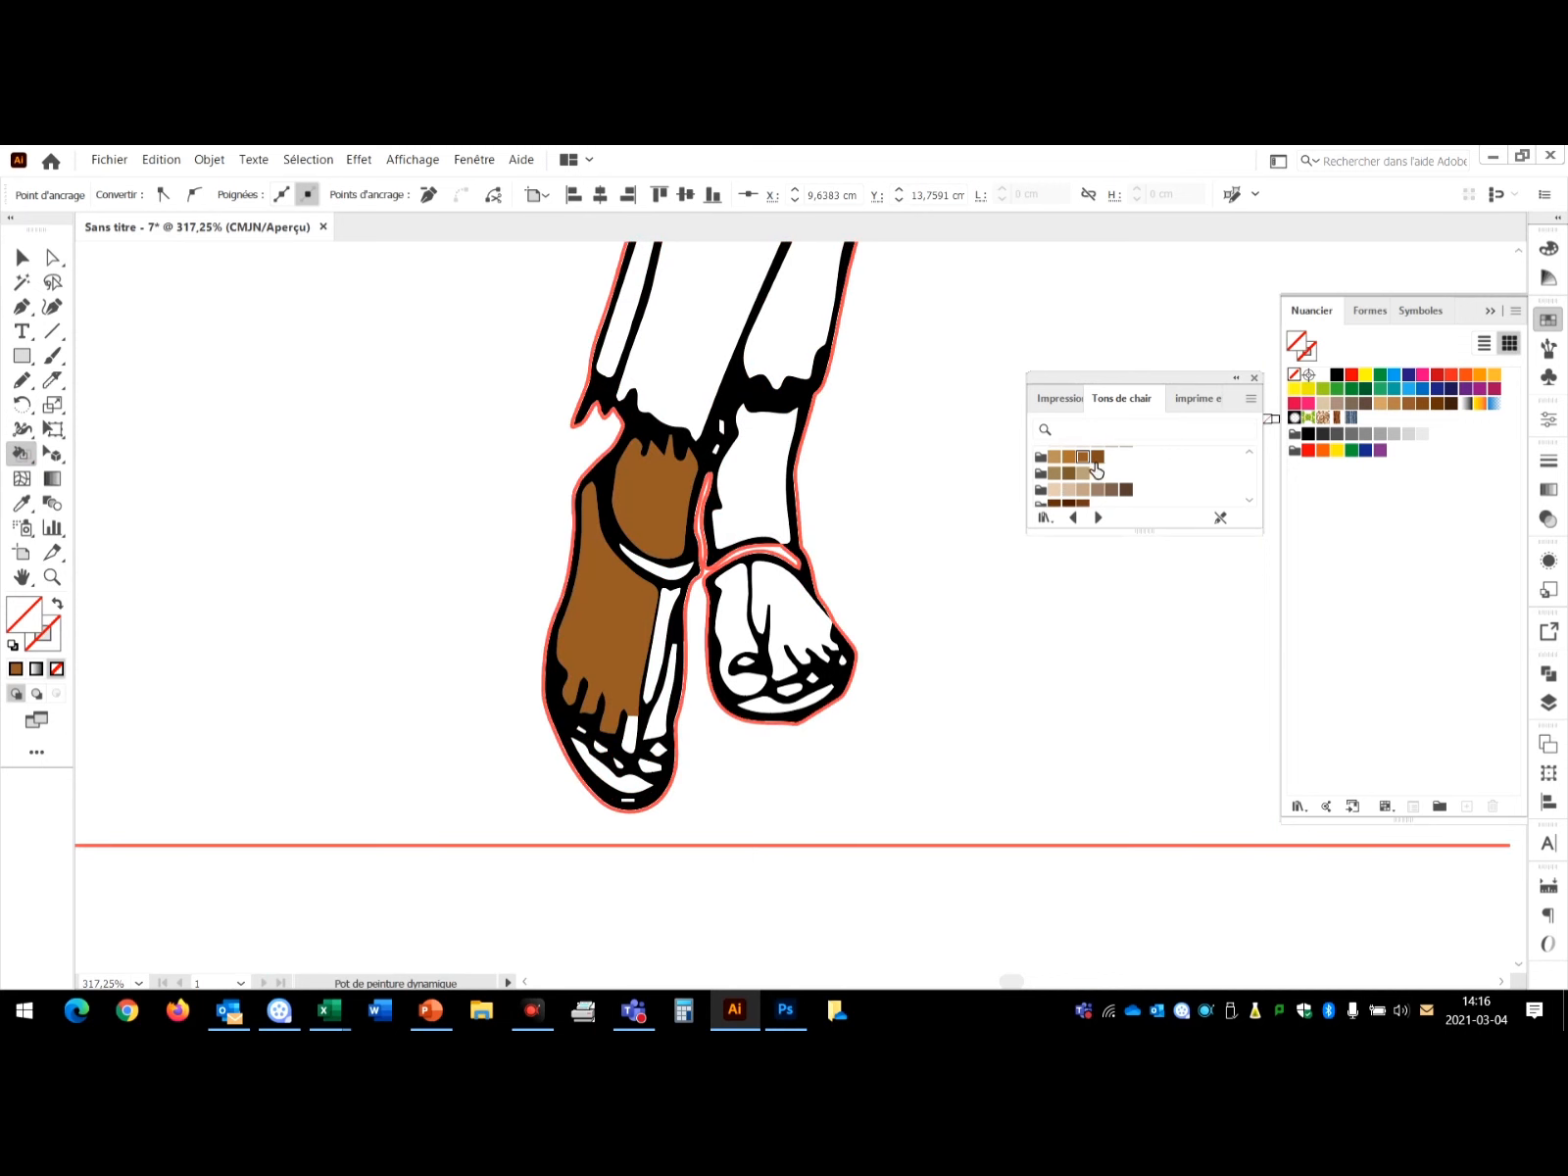
click(1094, 461)
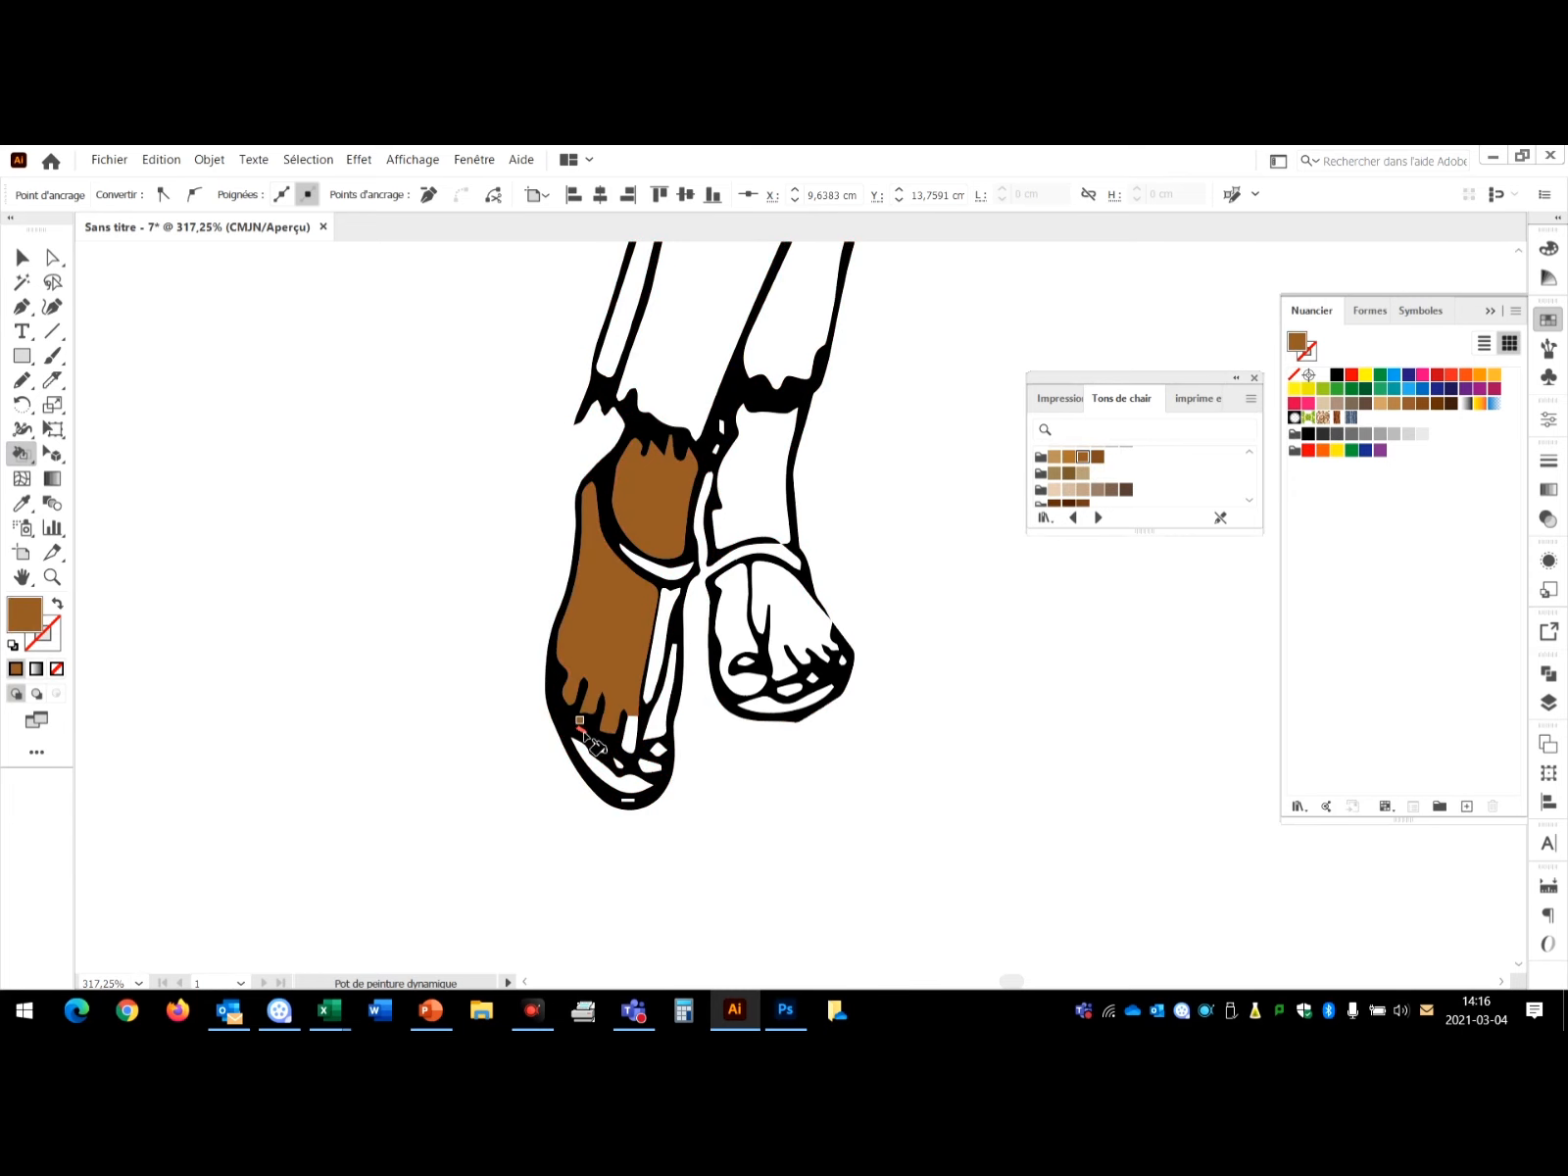
click(630, 742)
click(662, 727)
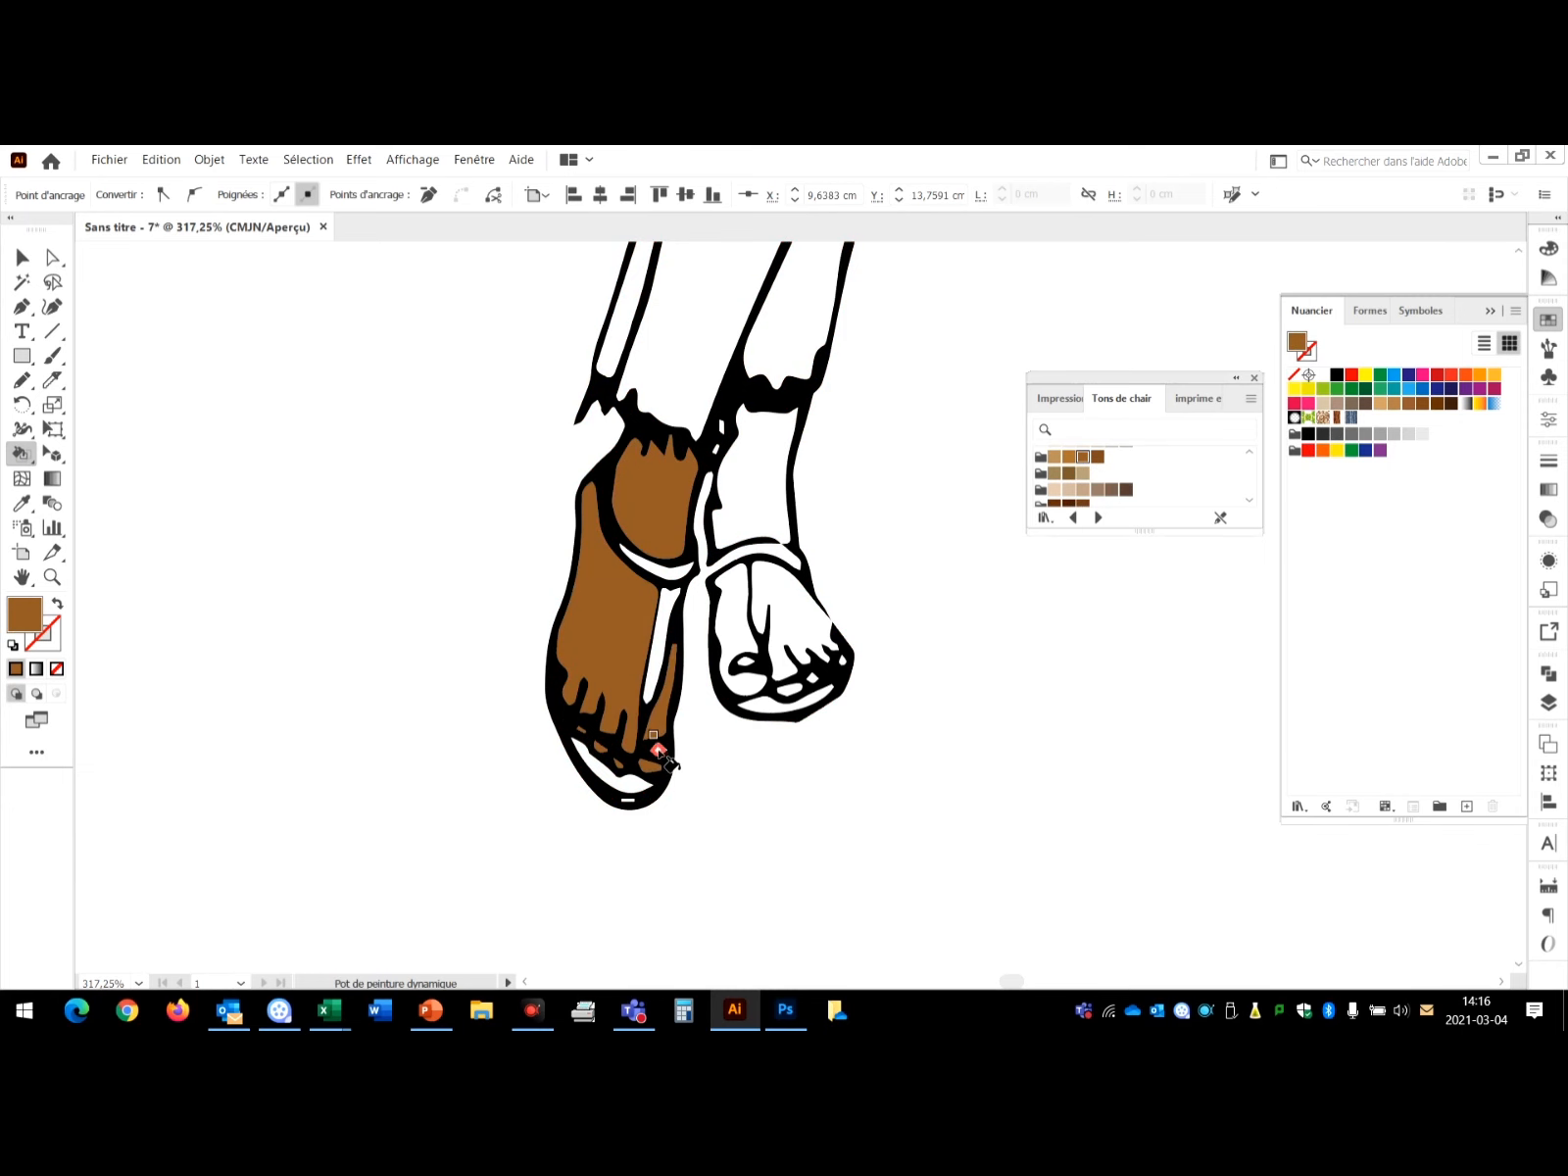
click(660, 745)
Fill the other foot's top, toes, big toenail and ankle with the same medium brown.
click(737, 632)
click(747, 684)
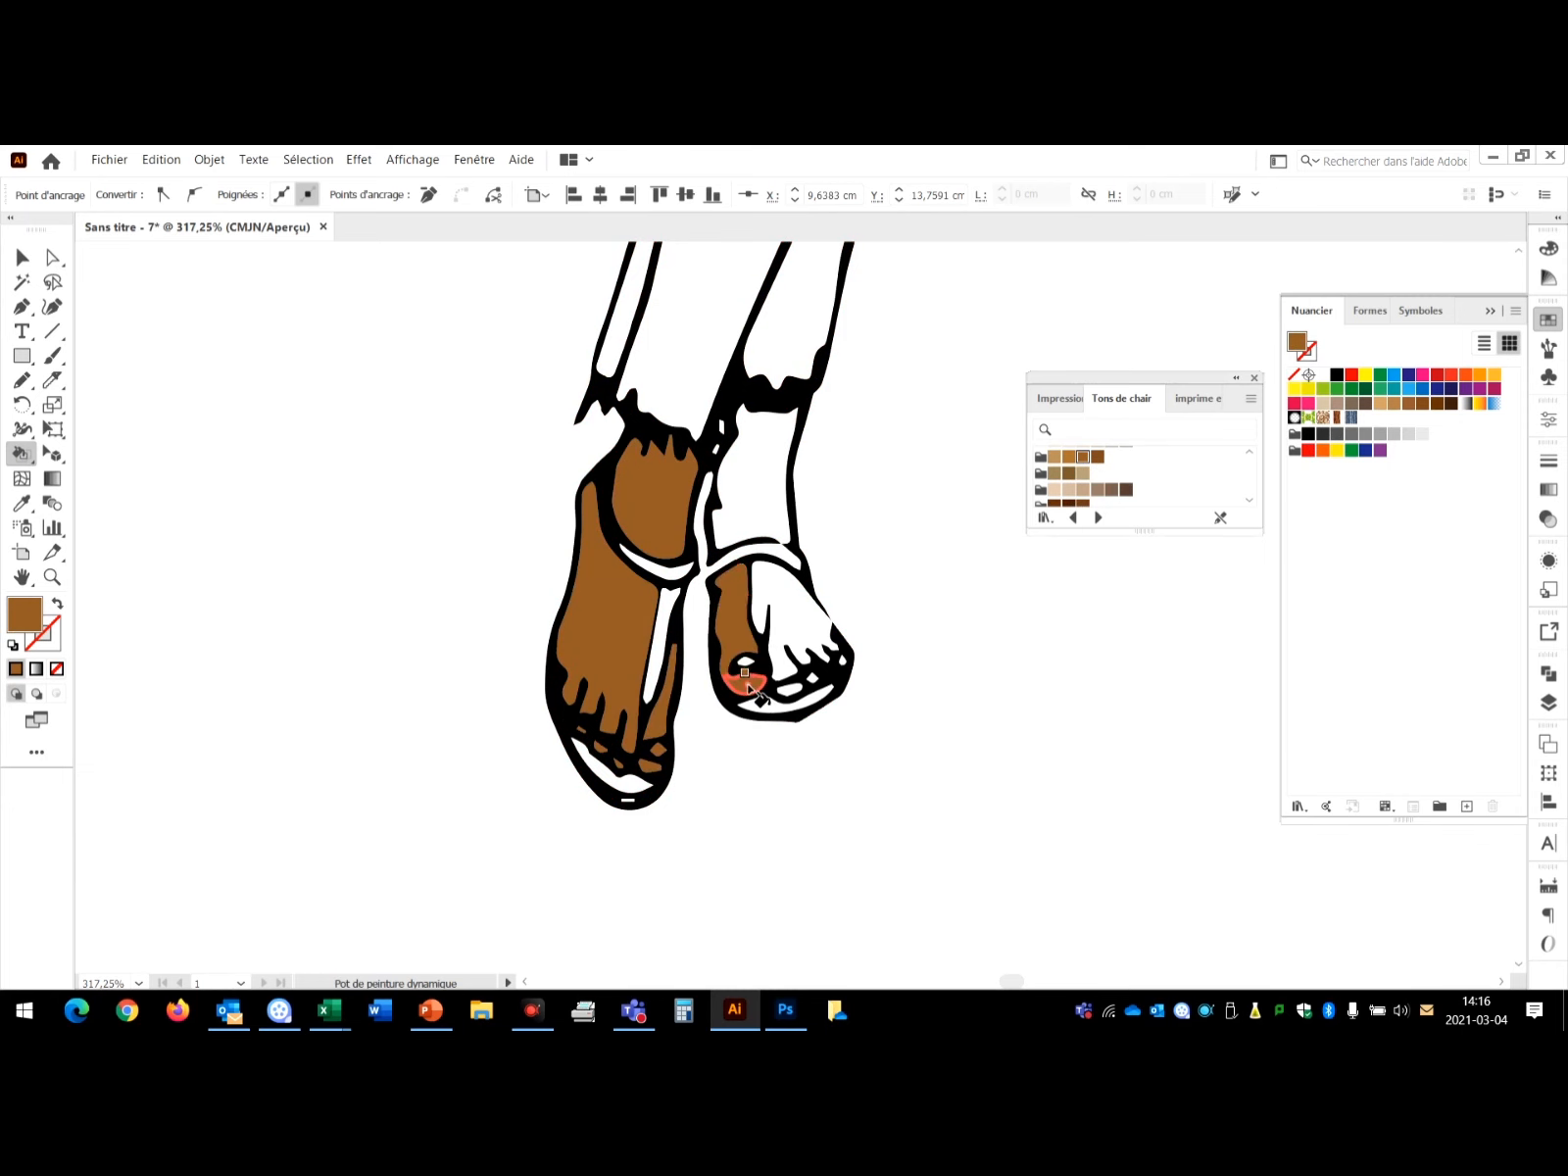
click(795, 630)
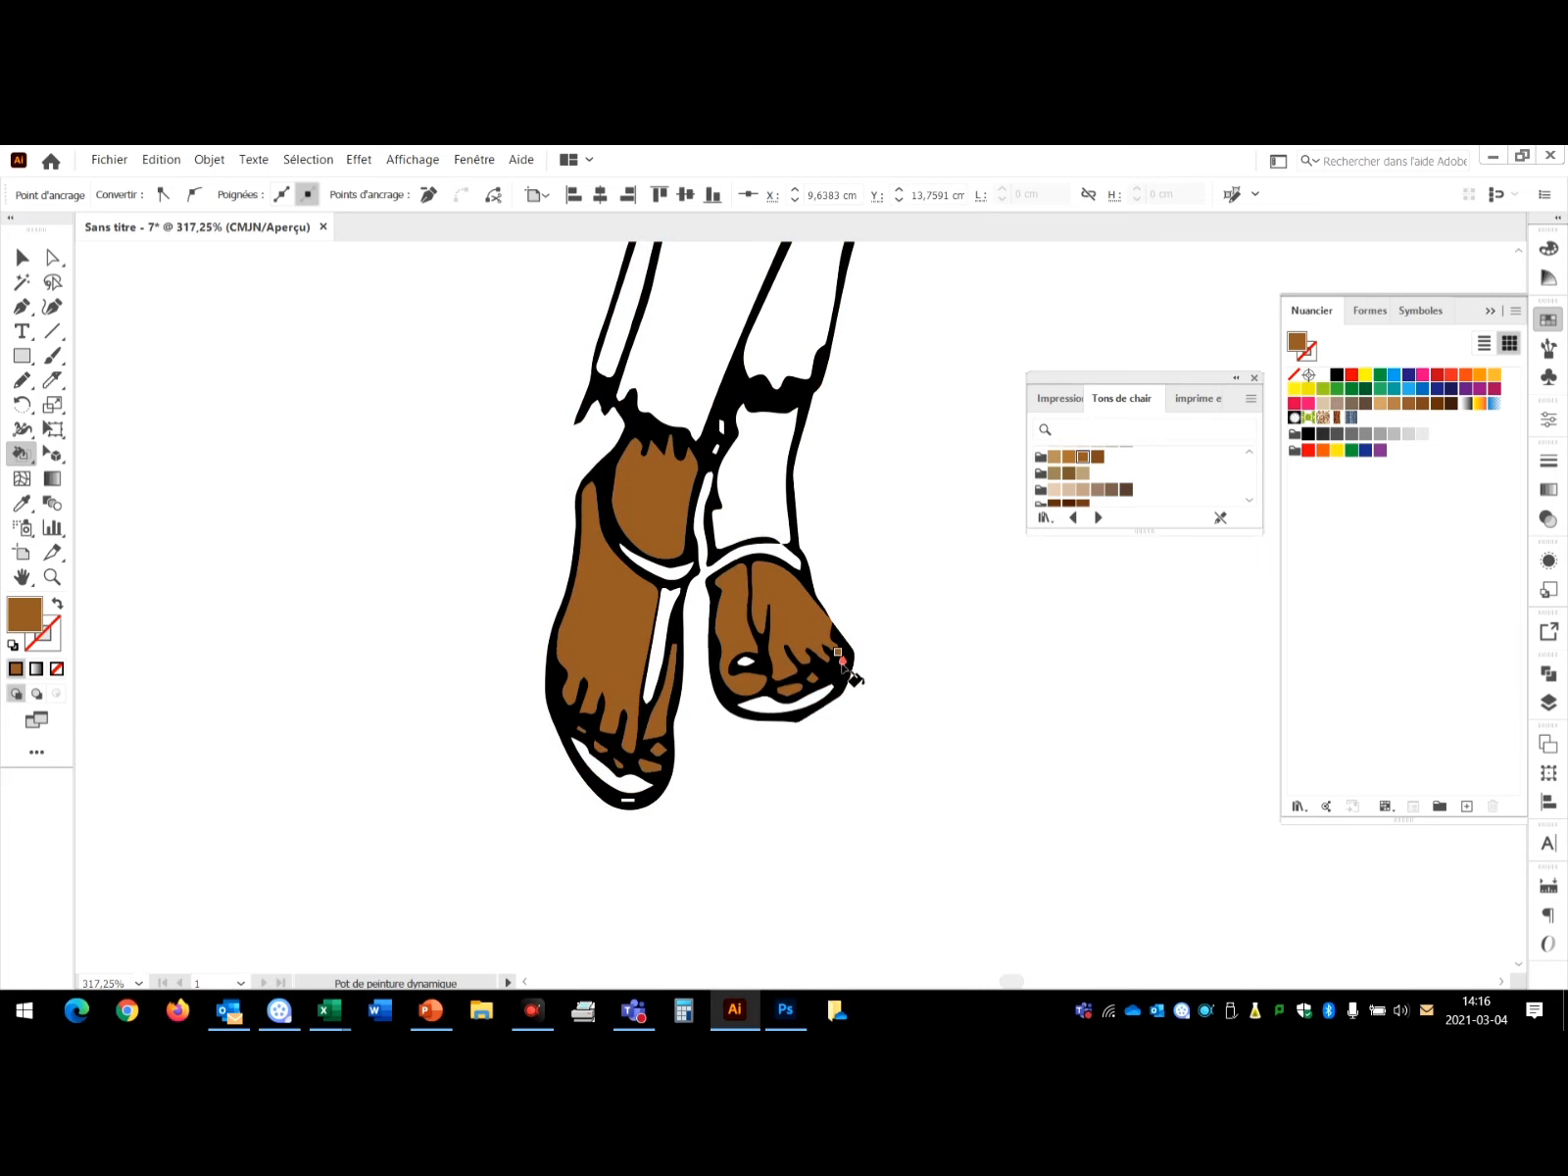
click(745, 663)
click(744, 485)
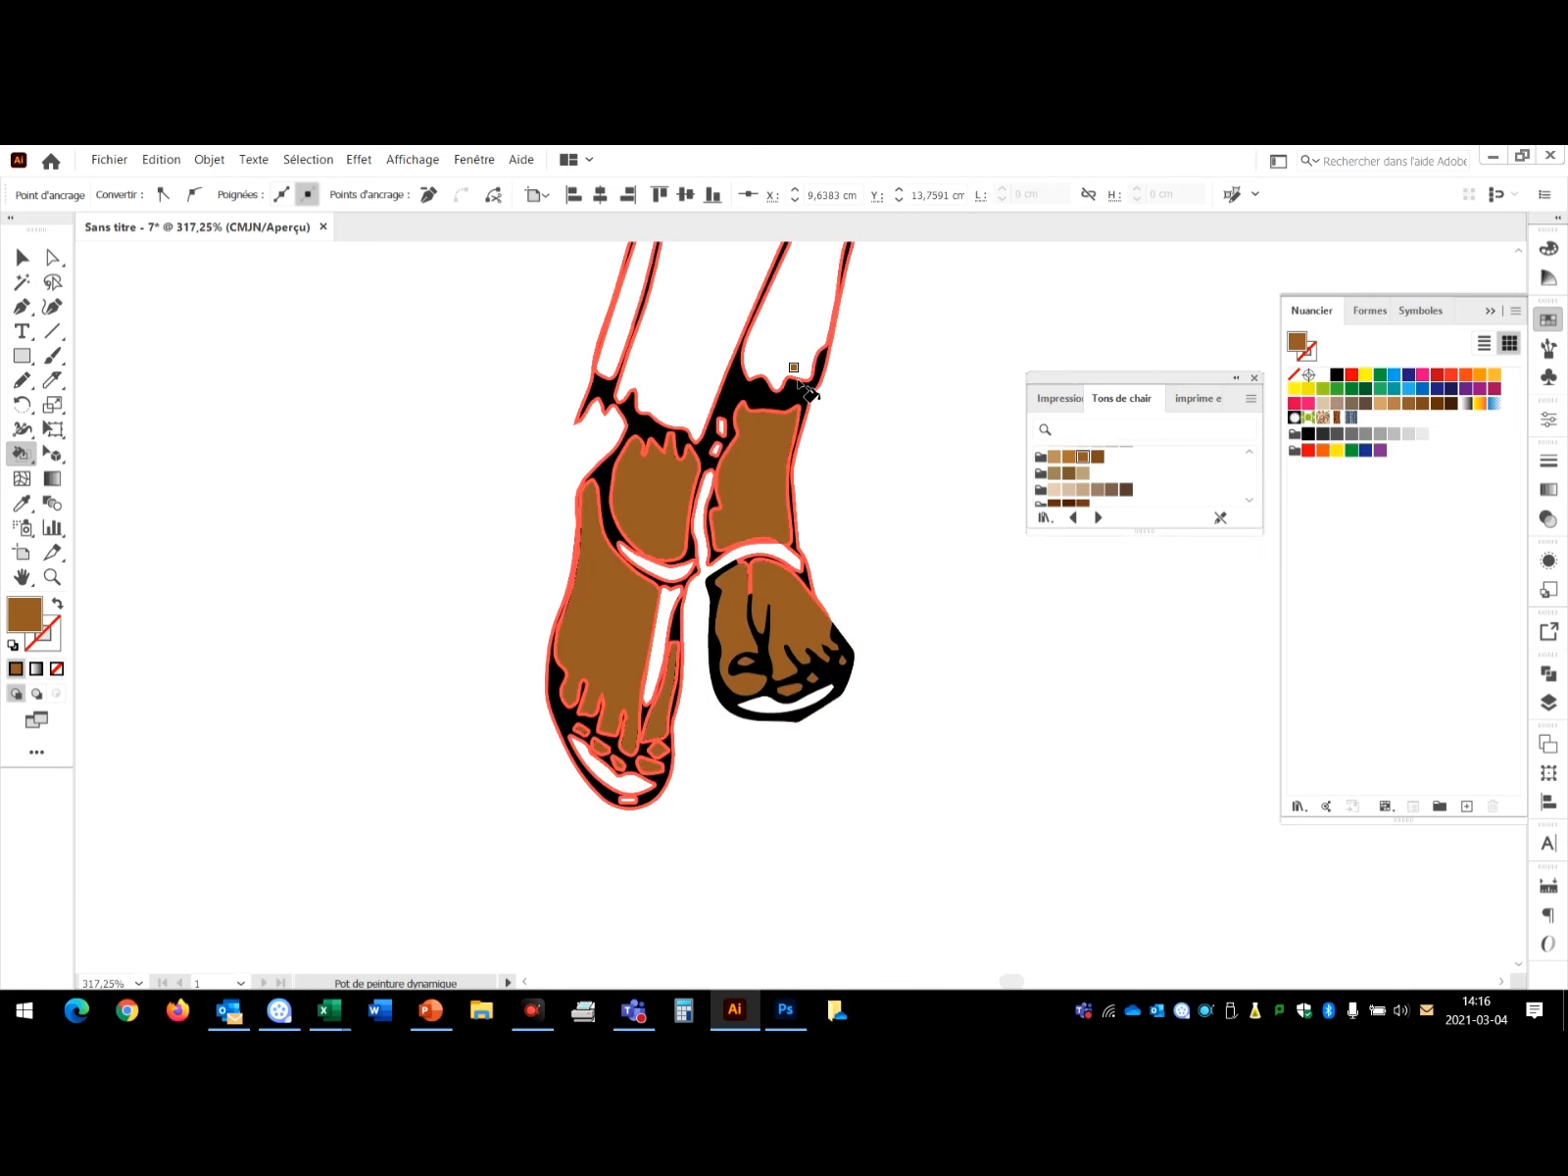
Fill the trousers' two main leg regions and the outer side panel with the blue striped denim pattern.
key(ctrl+minus)
key(ctrl+minus)
key(ctrl+minus)
key(space)
drag(808, 390, 574, 652)
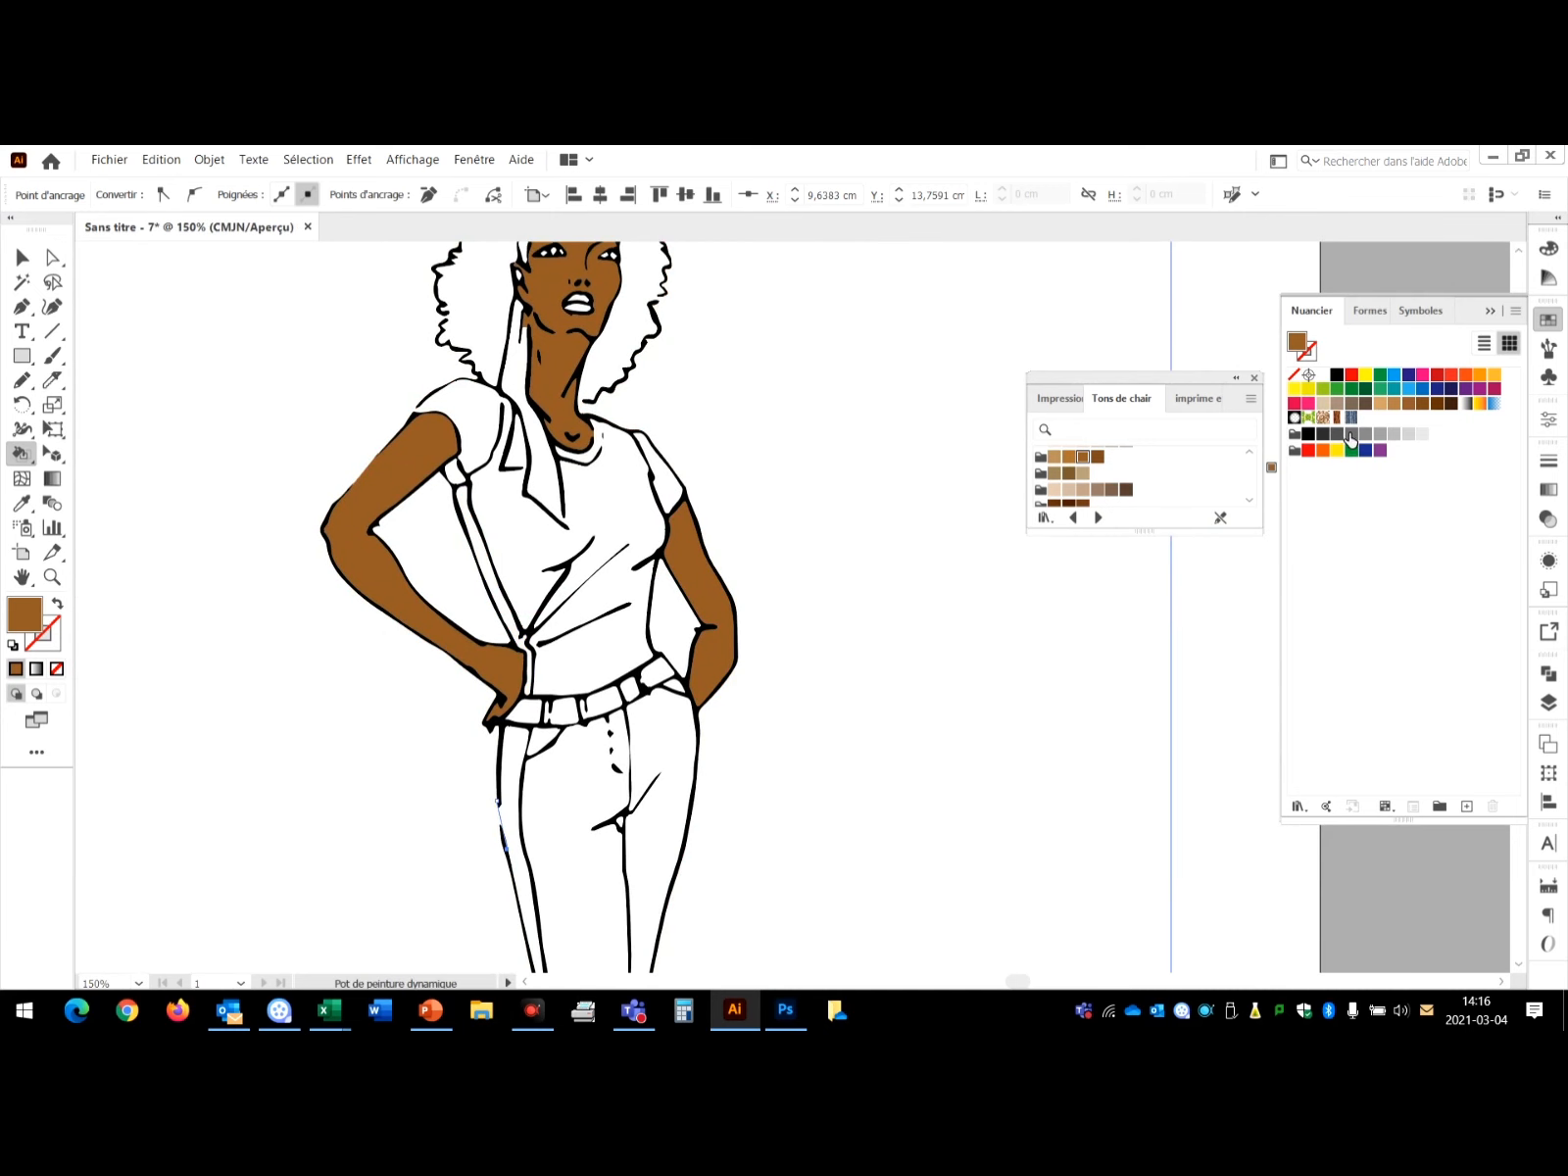
click(1354, 419)
click(564, 779)
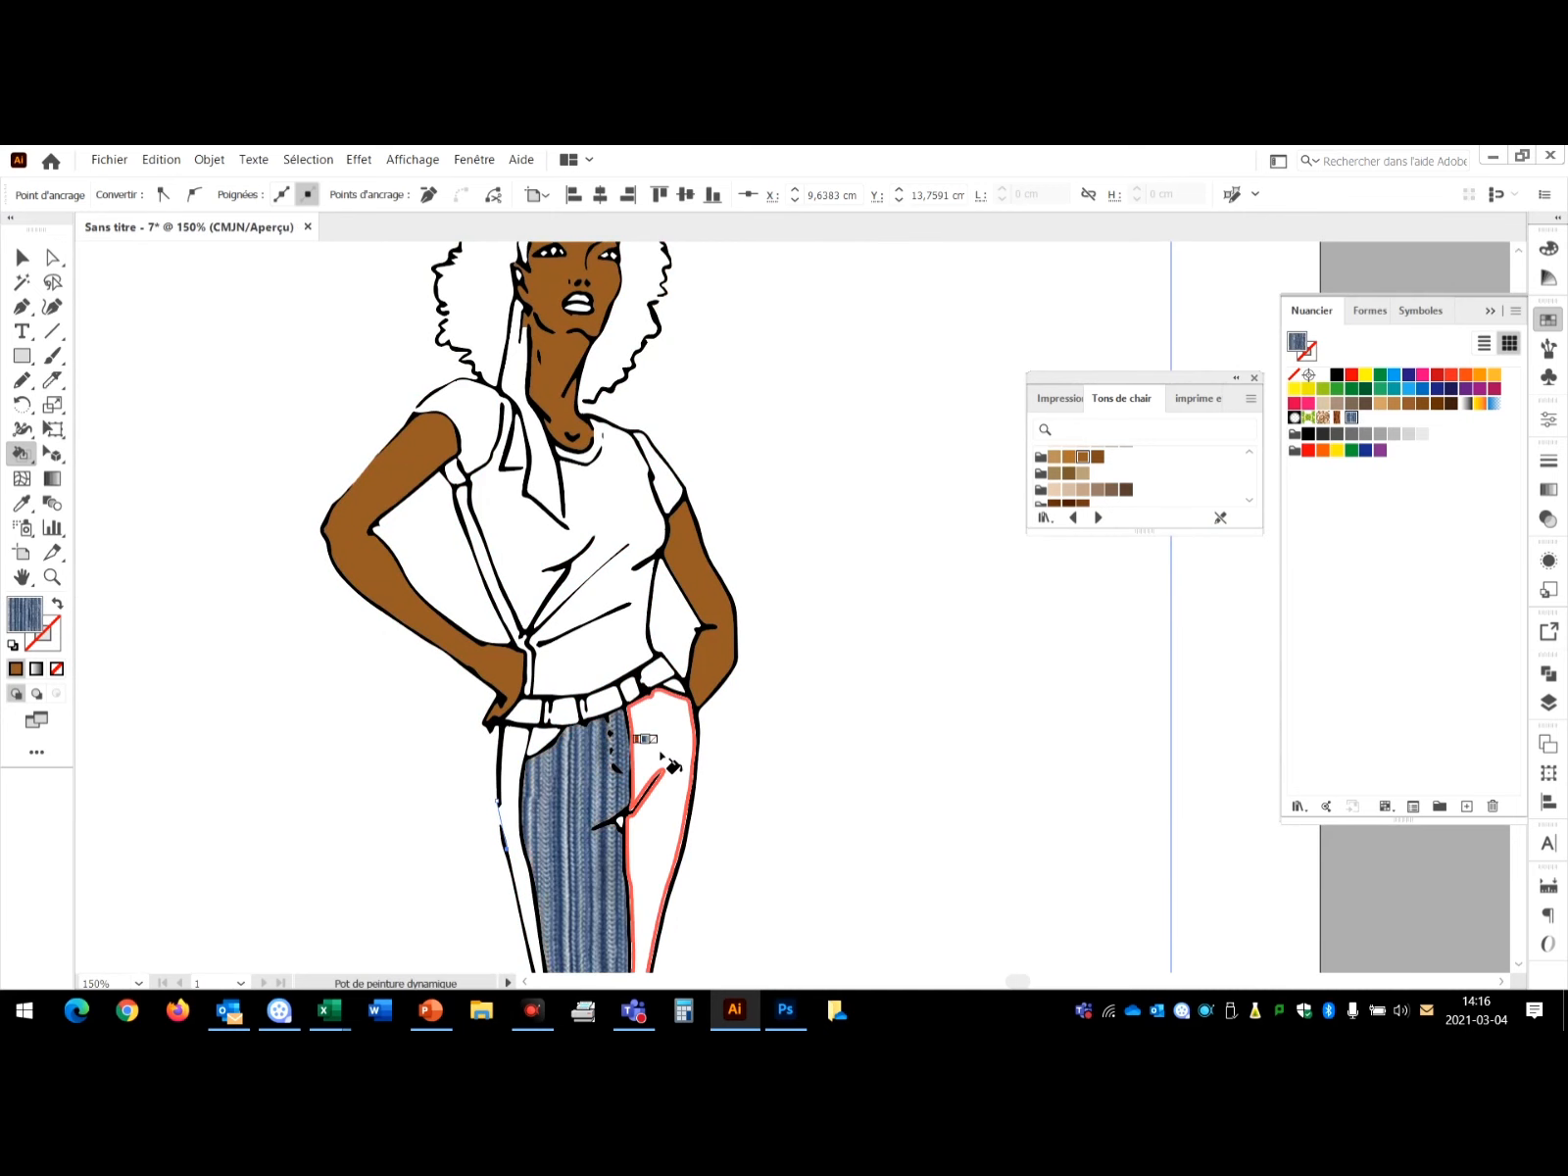
click(666, 759)
click(522, 759)
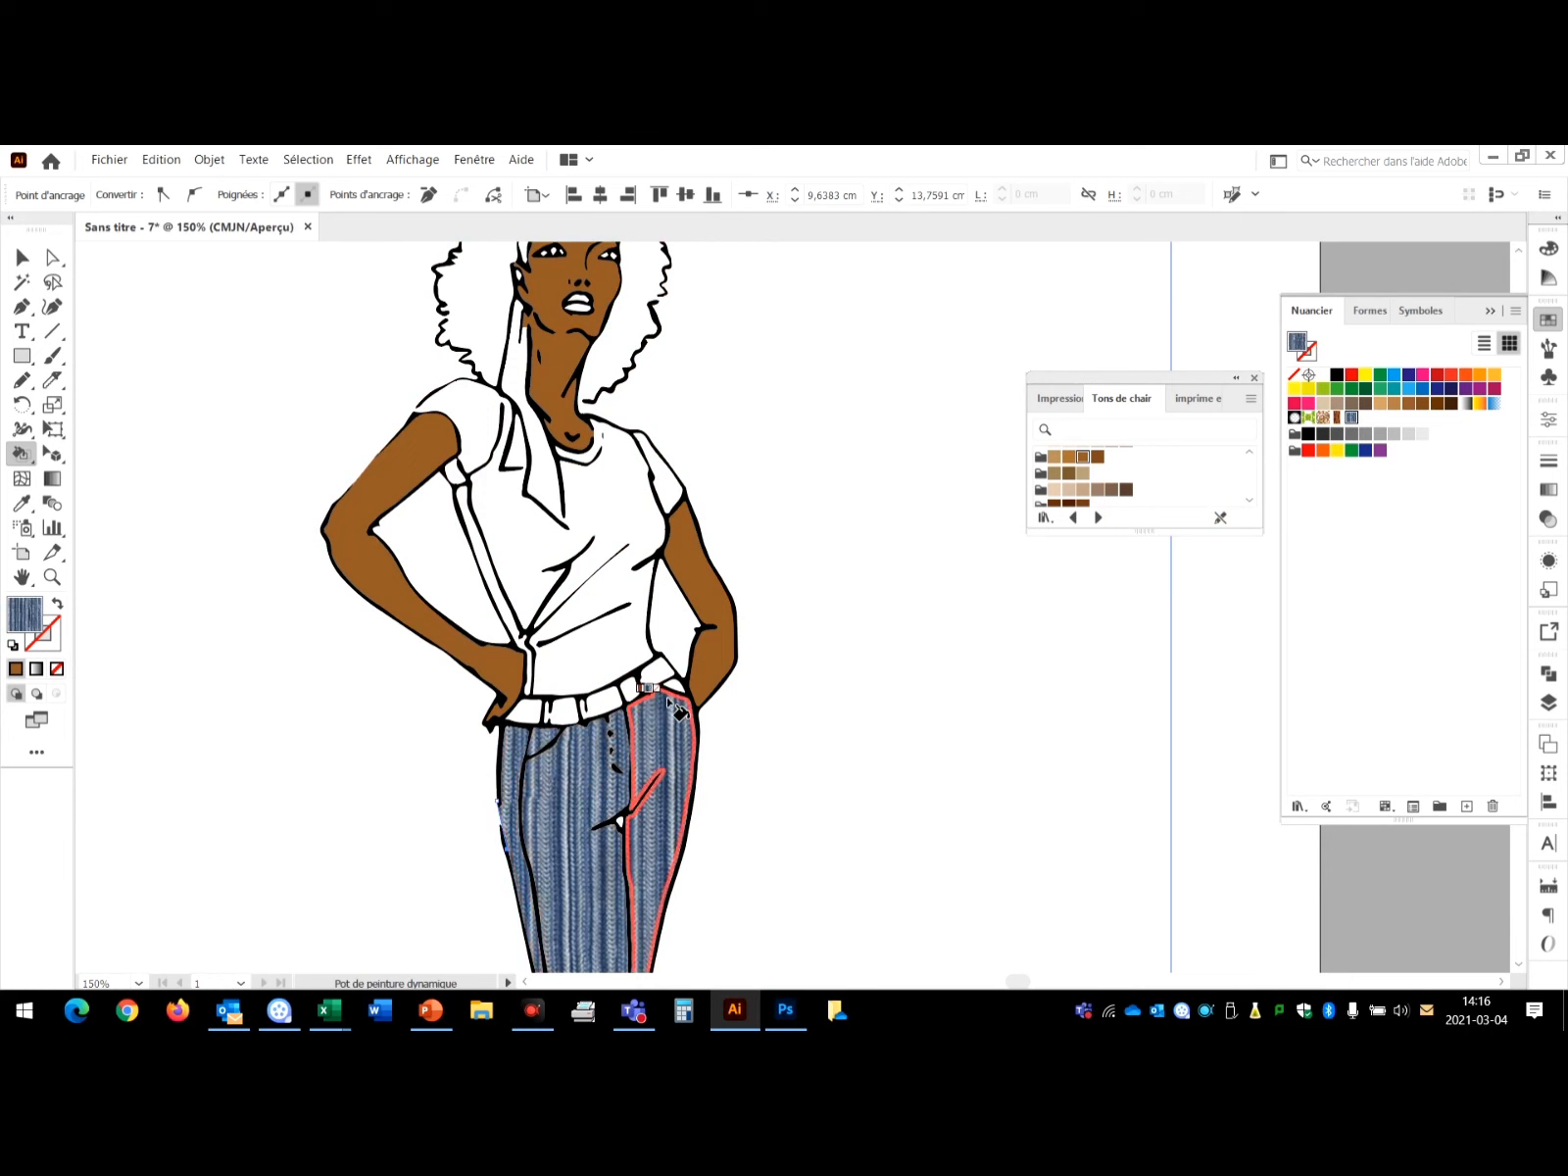
Fill the segments of the trousers' waistband with the same denim pattern.
click(654, 673)
click(629, 691)
click(601, 702)
click(566, 709)
click(519, 707)
Fill the remaining lower-leg regions and the small gaps between the fold lines at the knee with the denim pattern.
scroll(700, 630, down, 10)
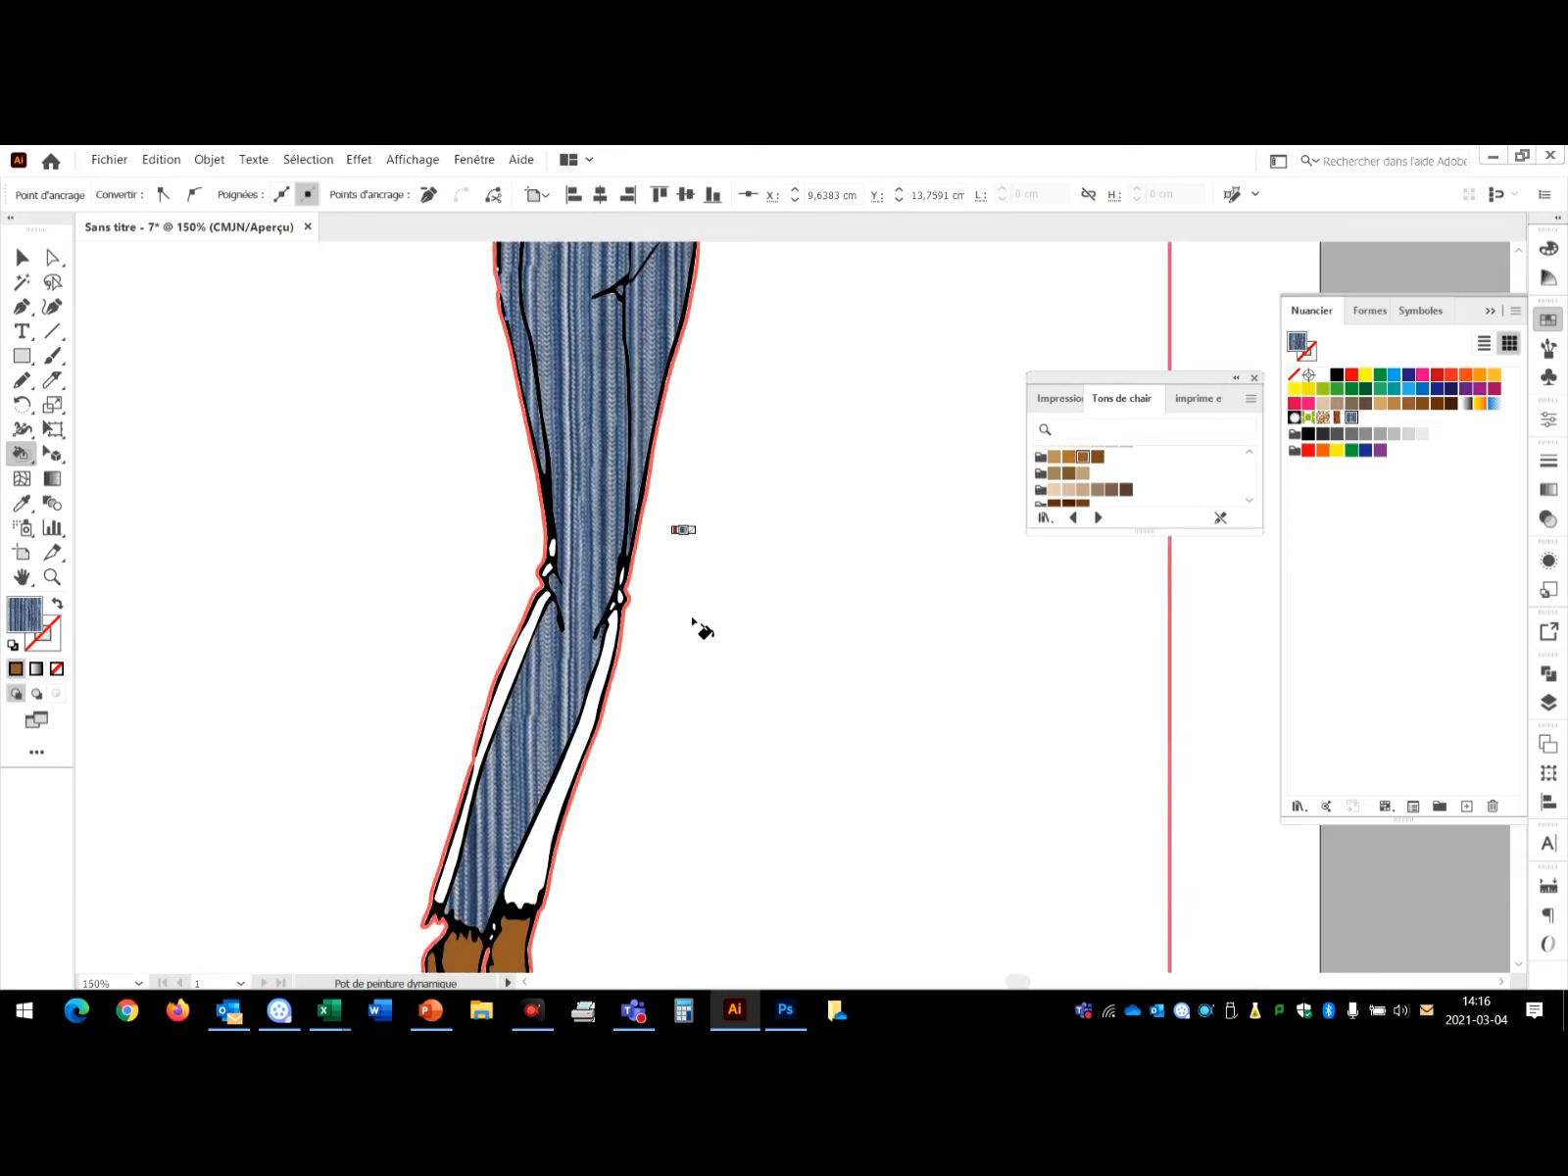
click(462, 762)
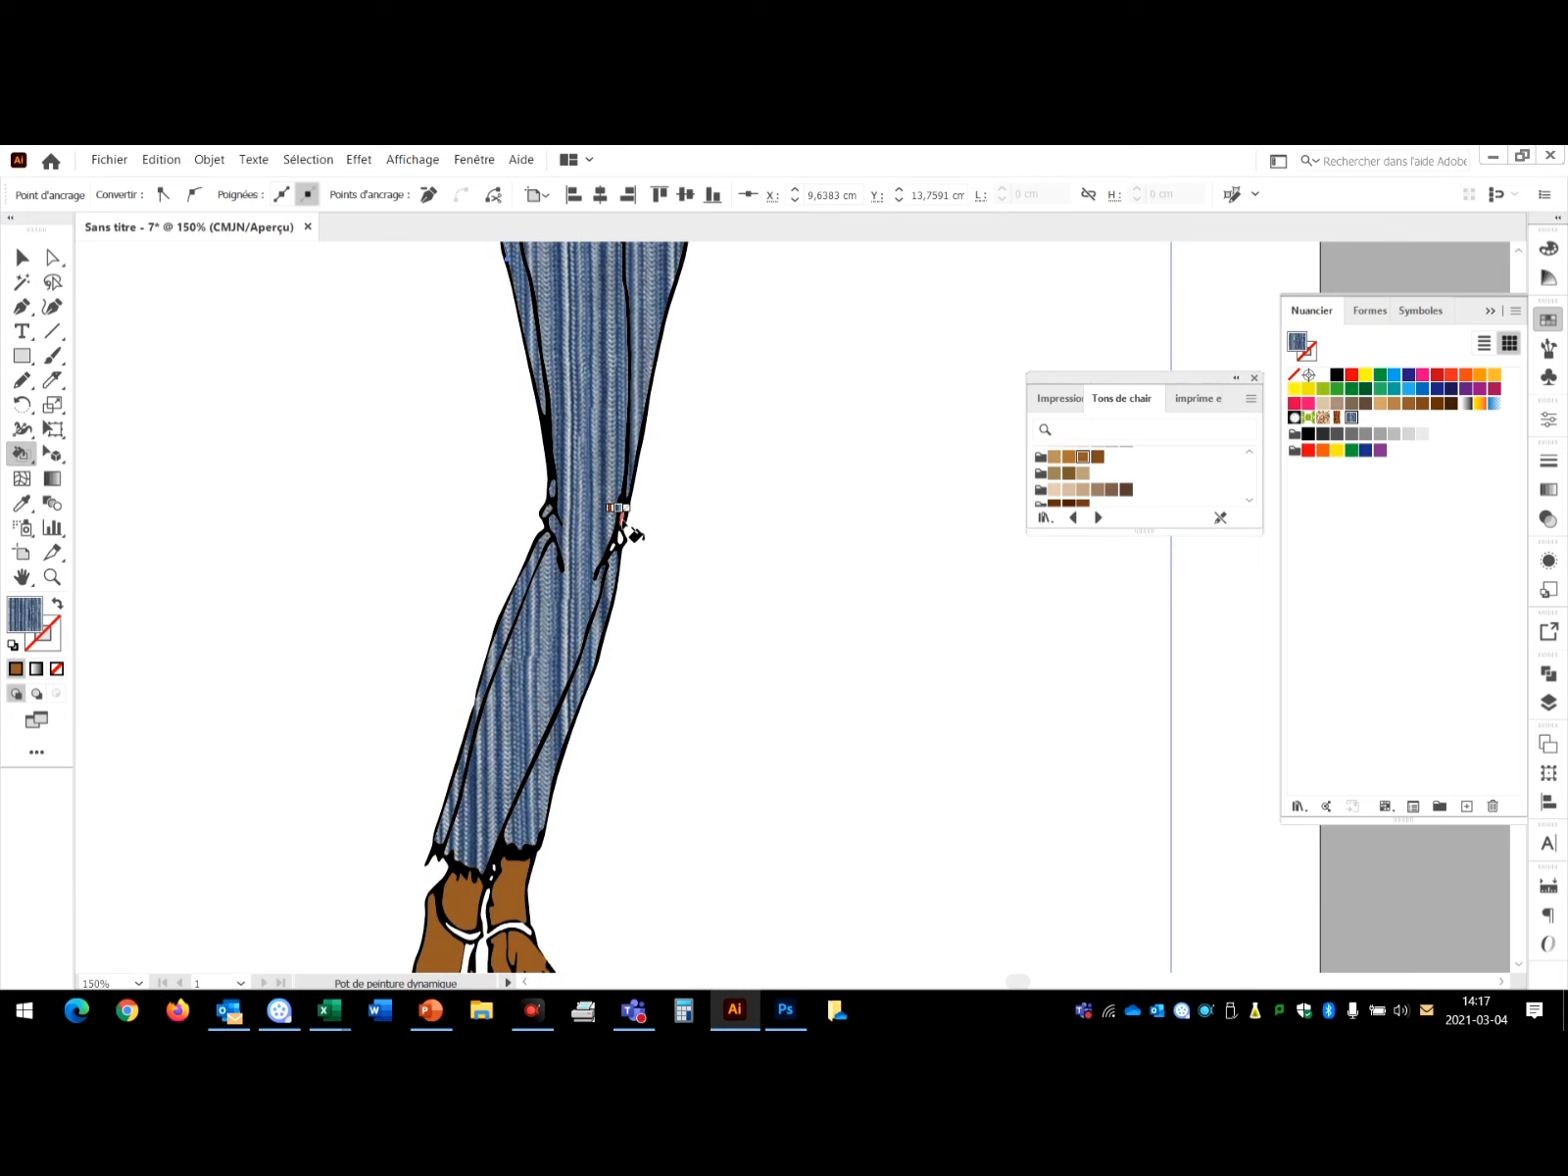
key(z)
drag(623, 525, 717, 449)
key(k)
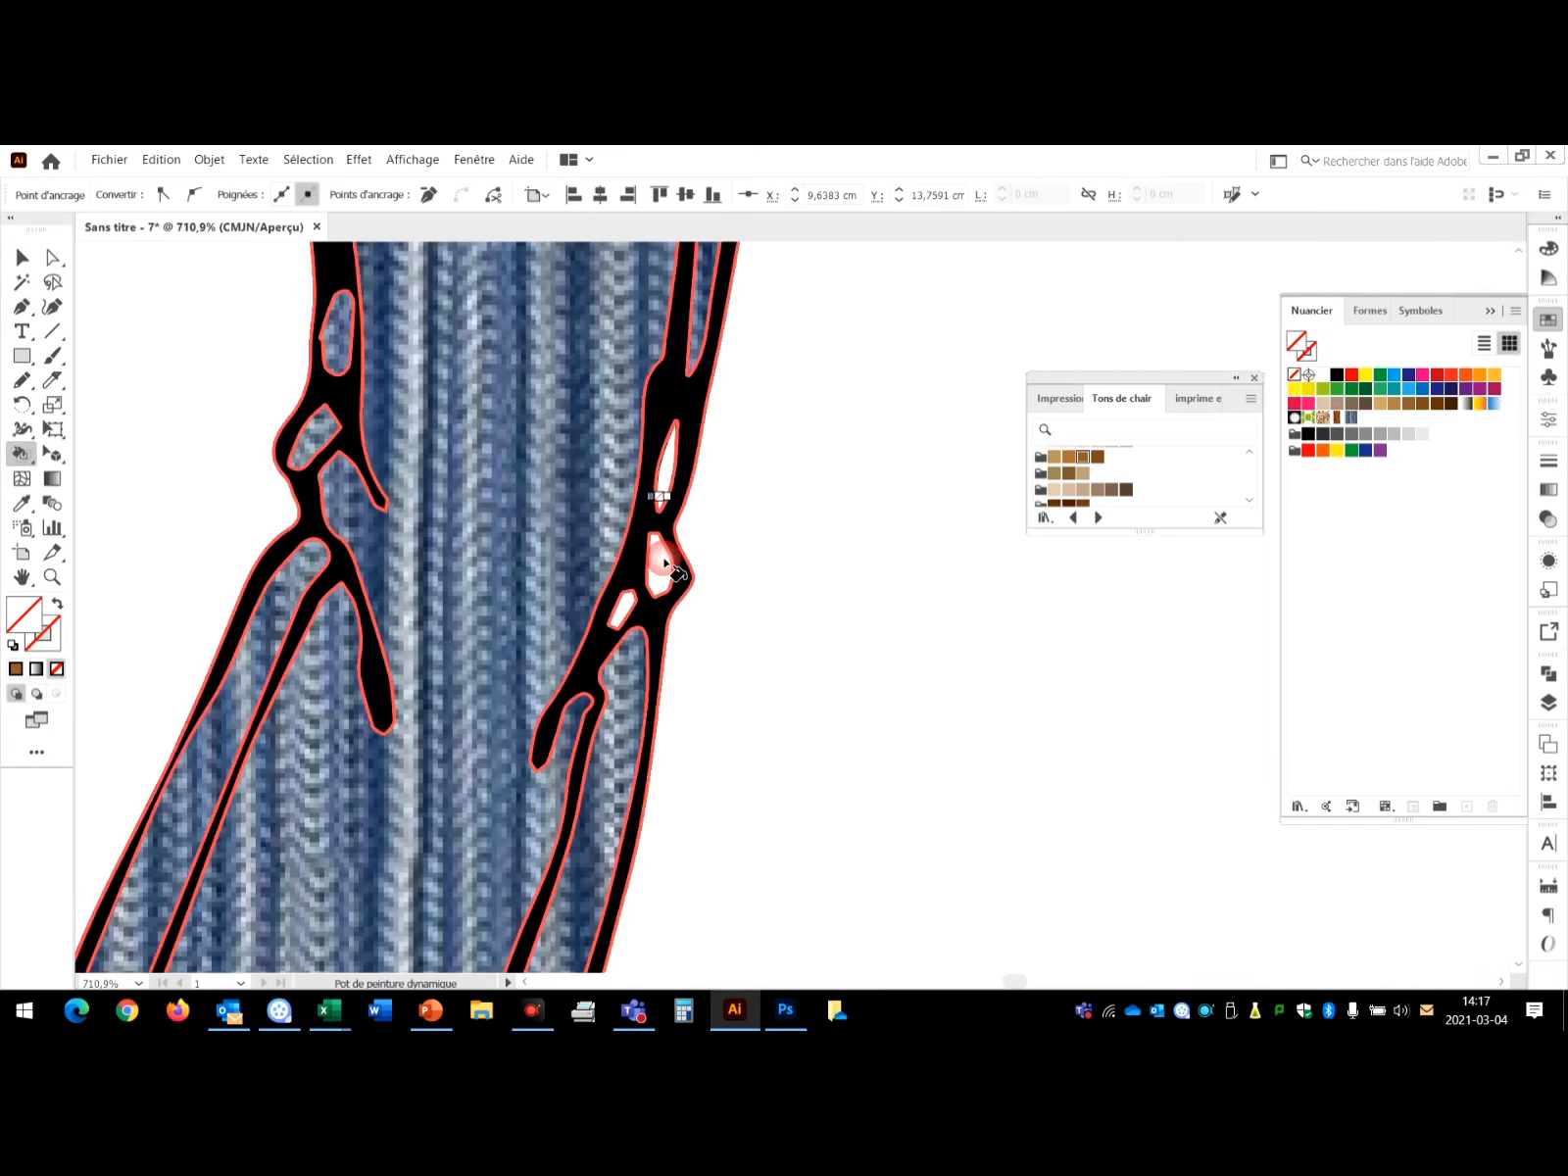
click(1352, 418)
click(665, 460)
click(657, 566)
click(622, 605)
Fill the T-shirt's body and sleeves with the red and orange print pattern swatch.
key(ctrl+minus)
key(ctrl+minus)
key(ctrl+minus)
key(ctrl+minus)
key(ctrl+minus)
key(ctrl+minus)
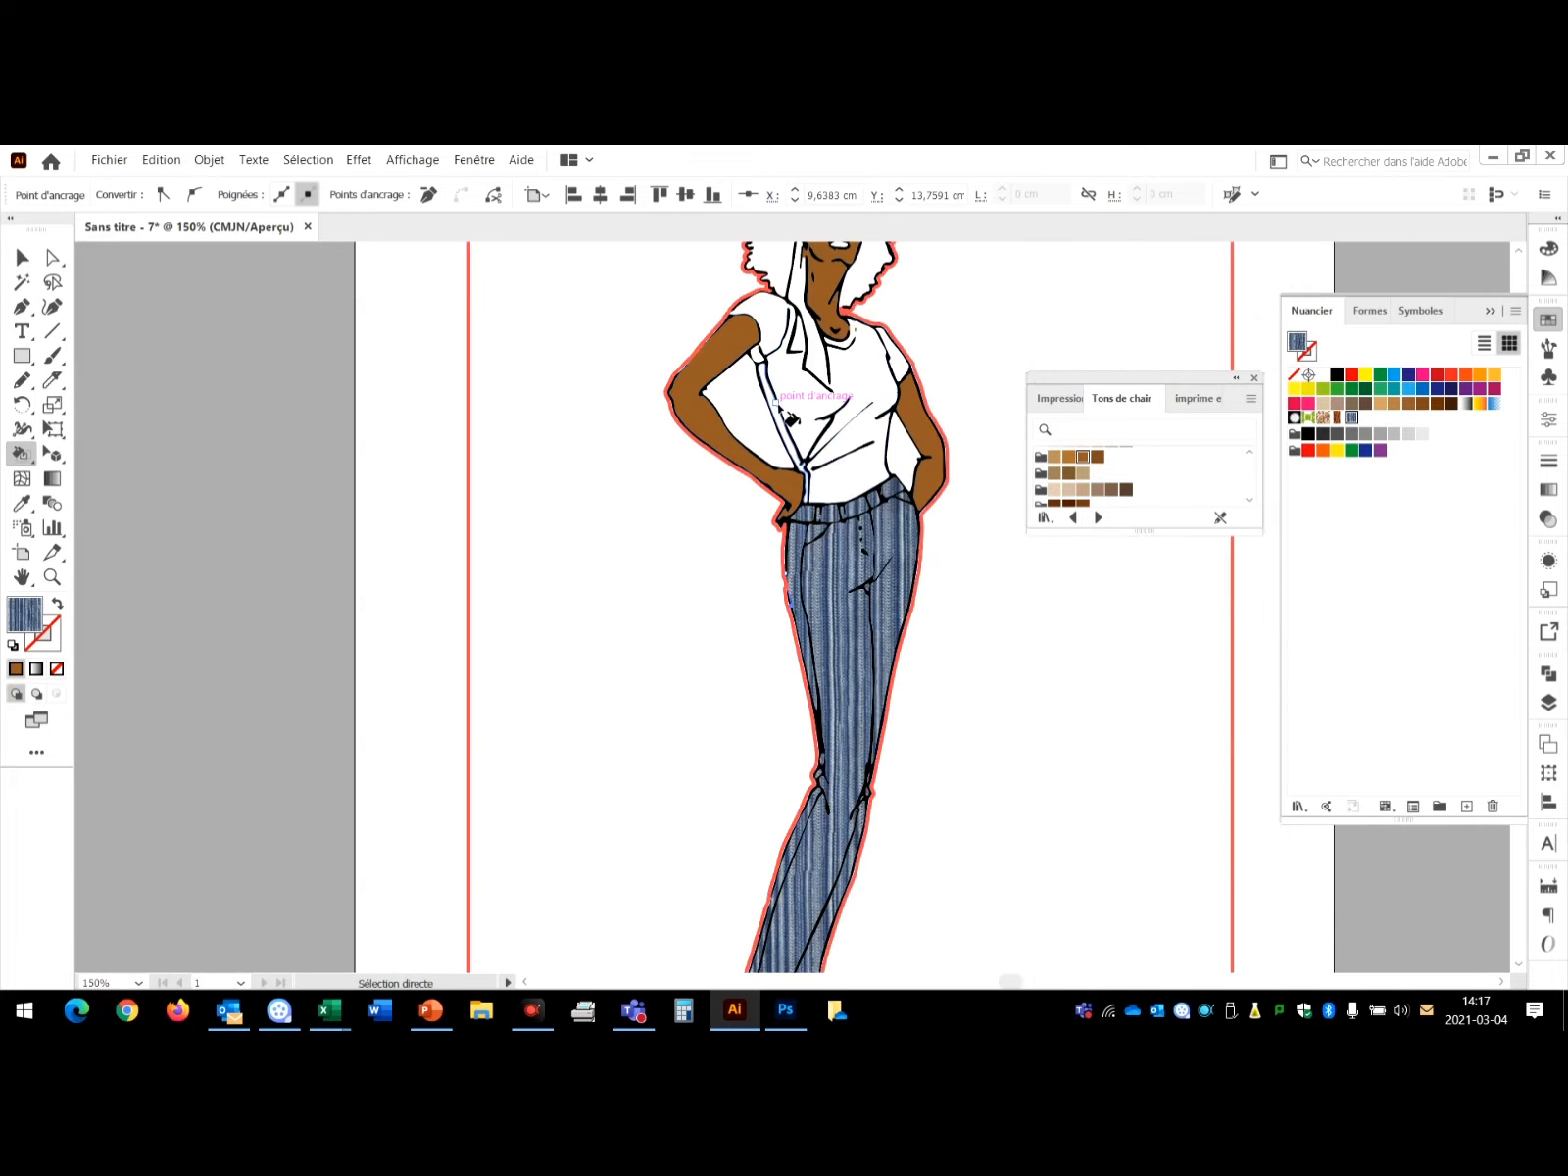
key(space)
drag(768, 459, 581, 539)
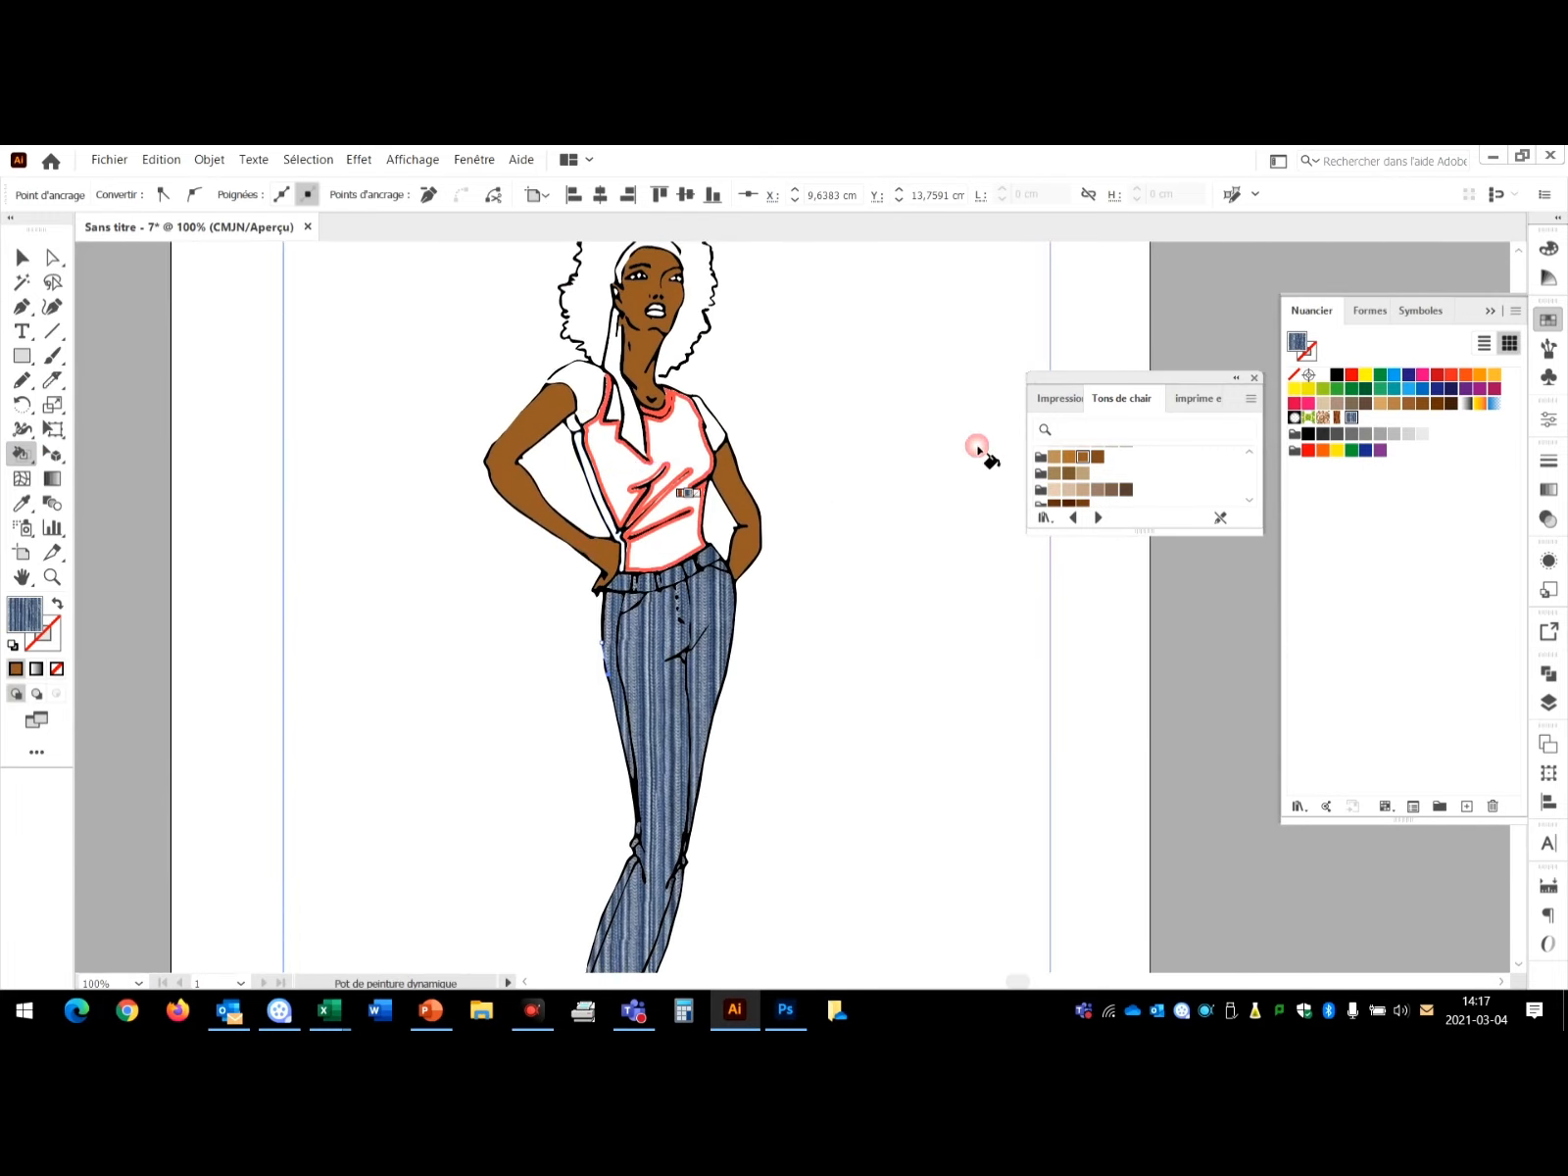
click(1336, 418)
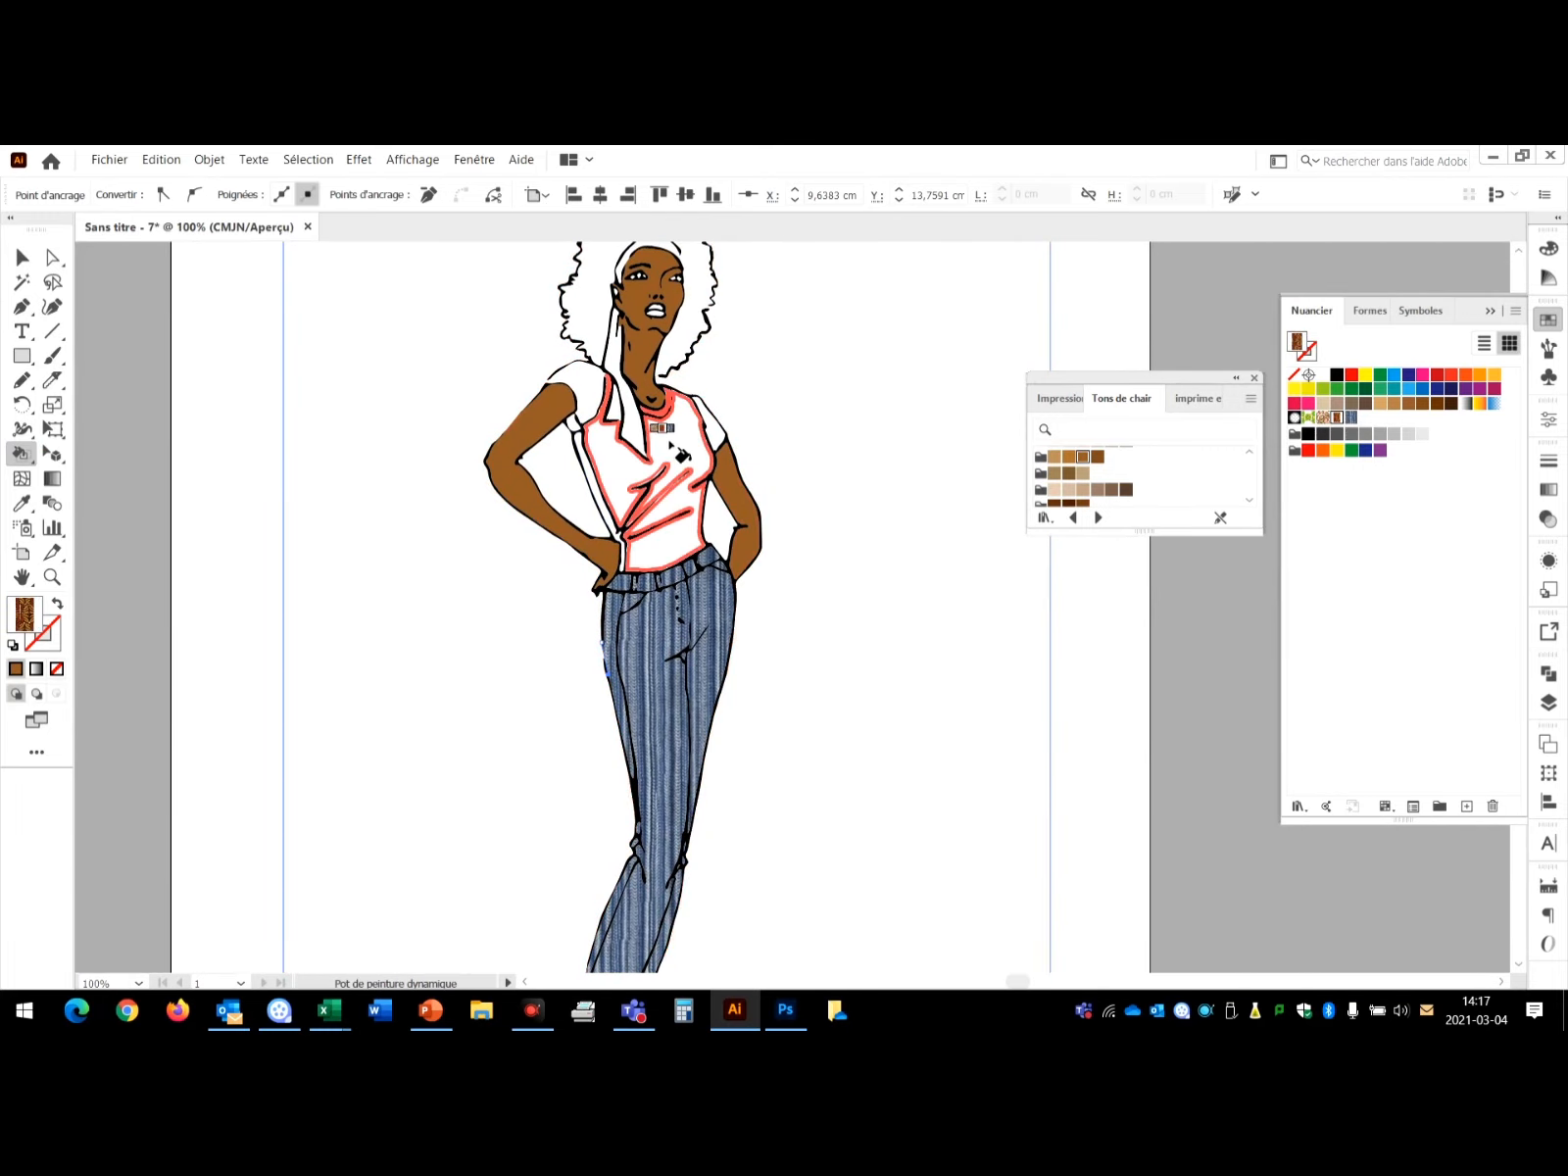
click(671, 447)
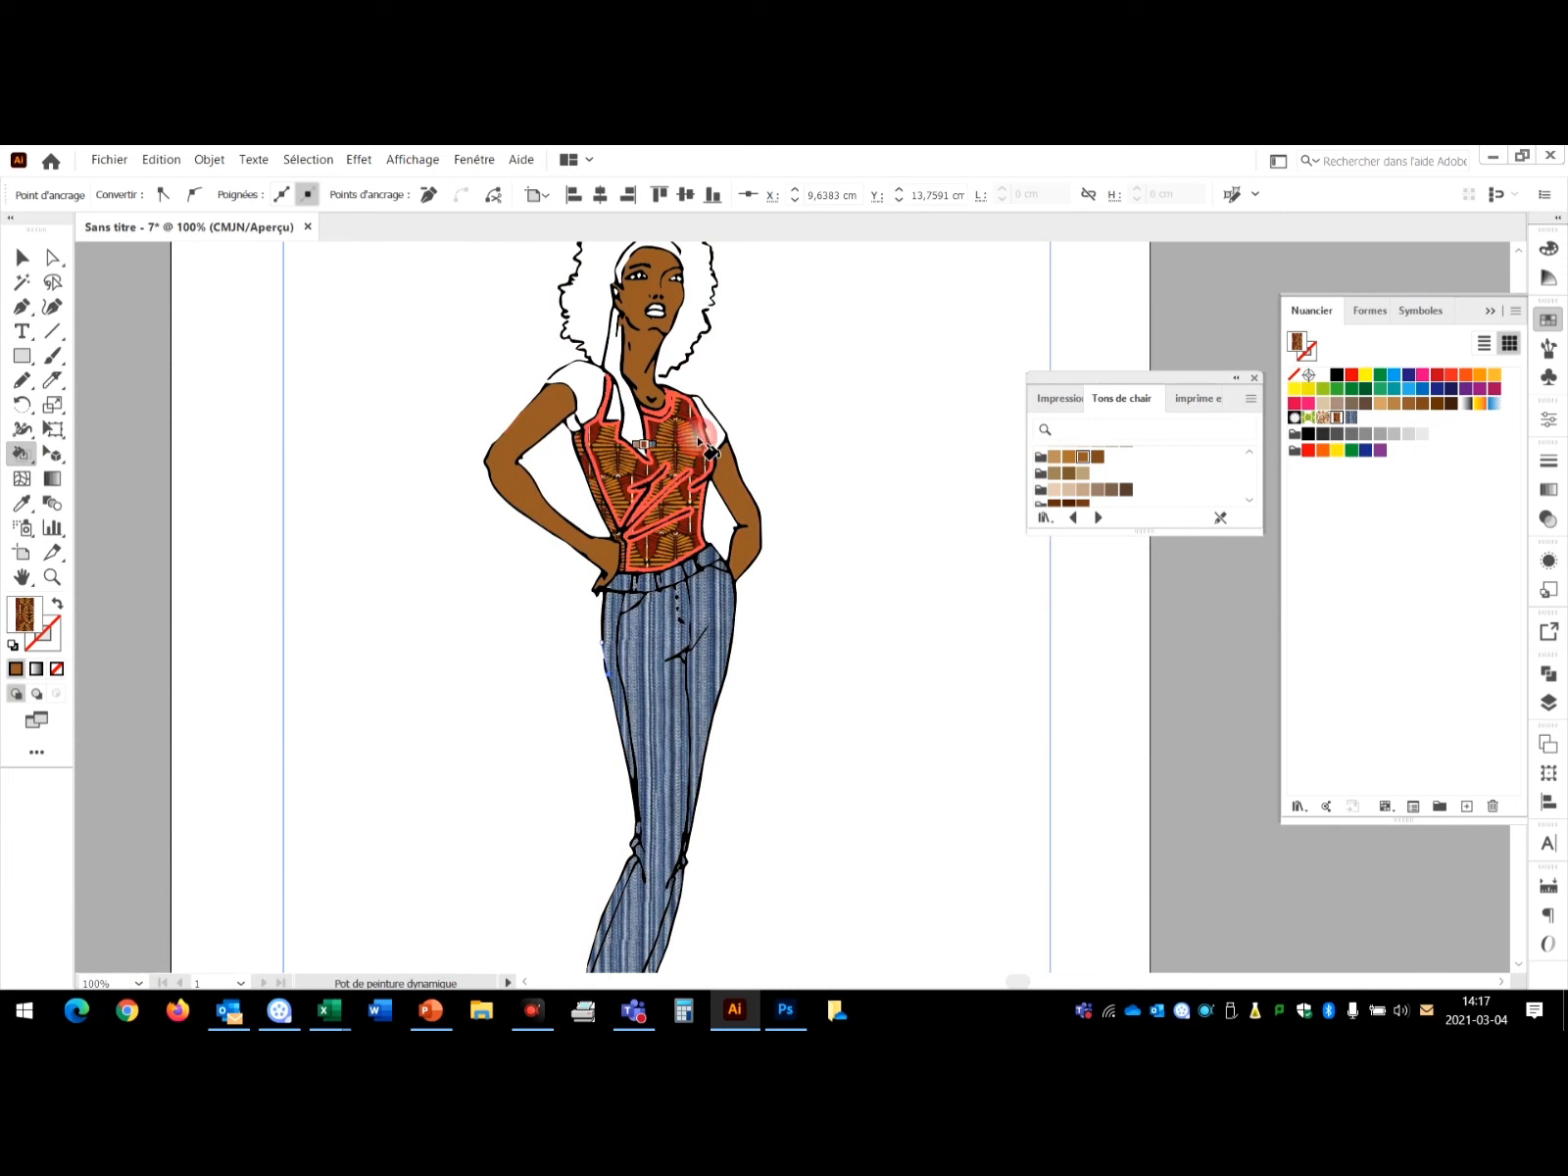
click(586, 392)
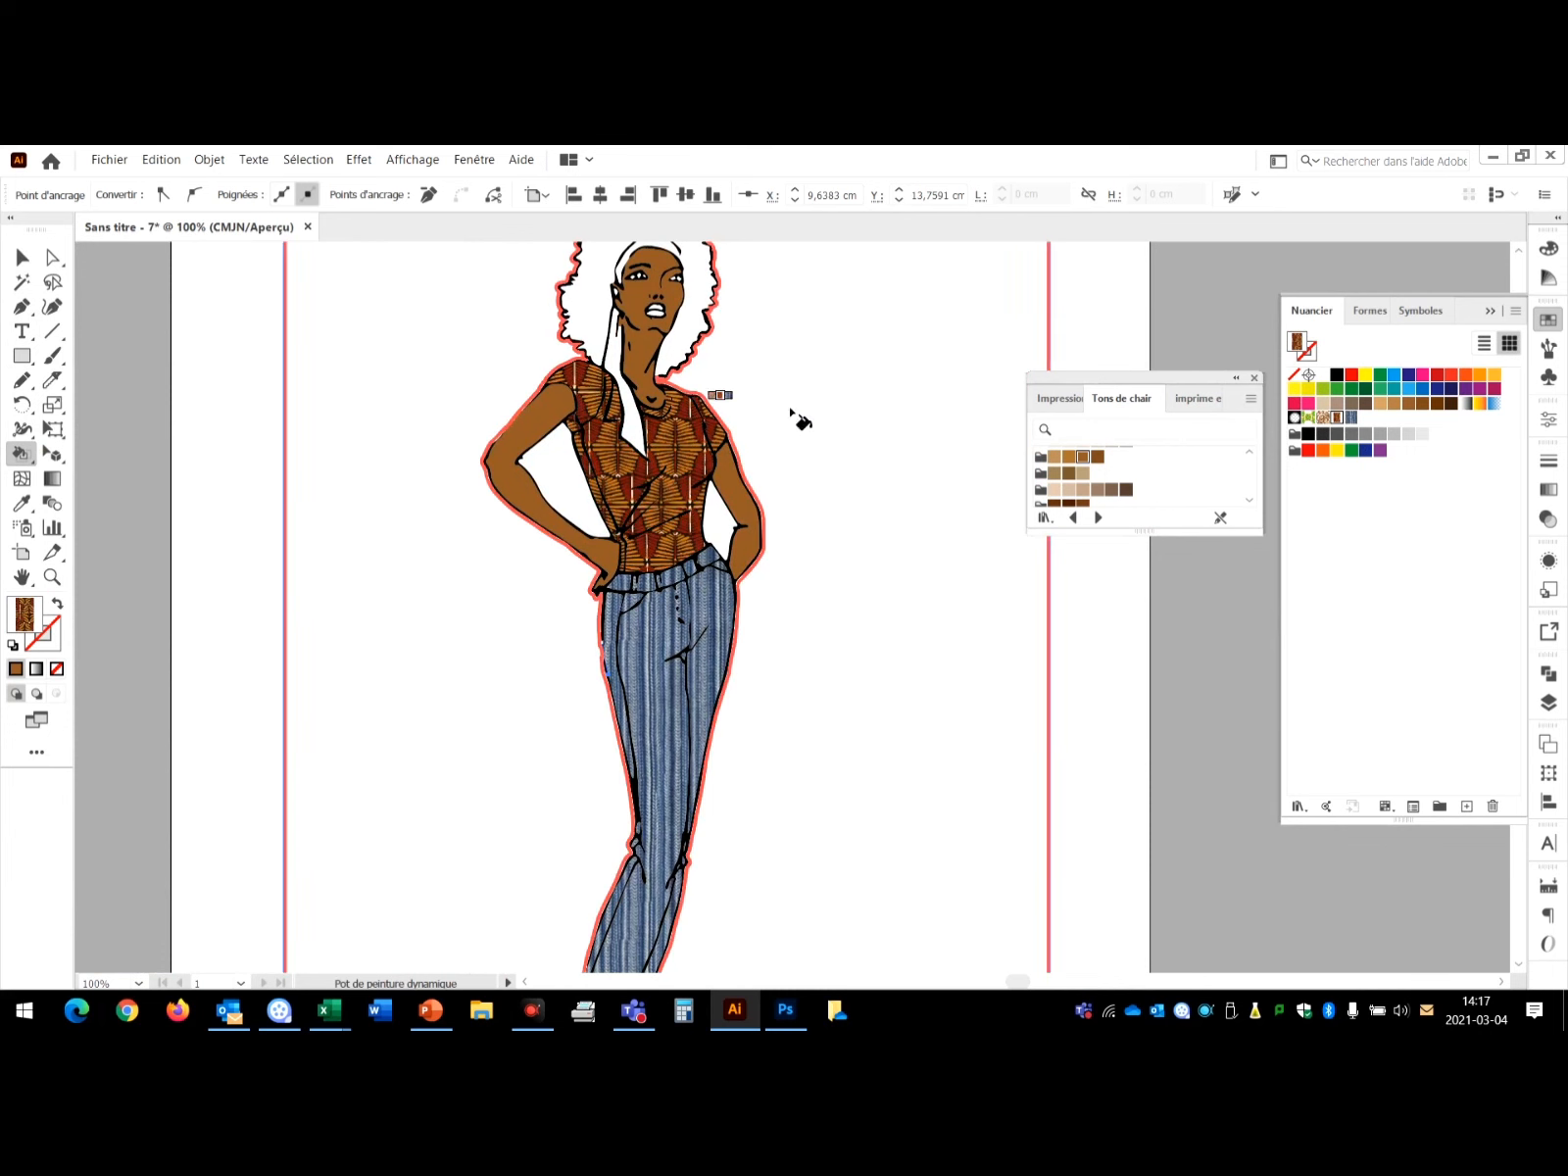
Fill the headband and its hanging scarf end with a medium blue swatch.
click(1438, 375)
scroll(801, 338, up, 1)
click(1422, 388)
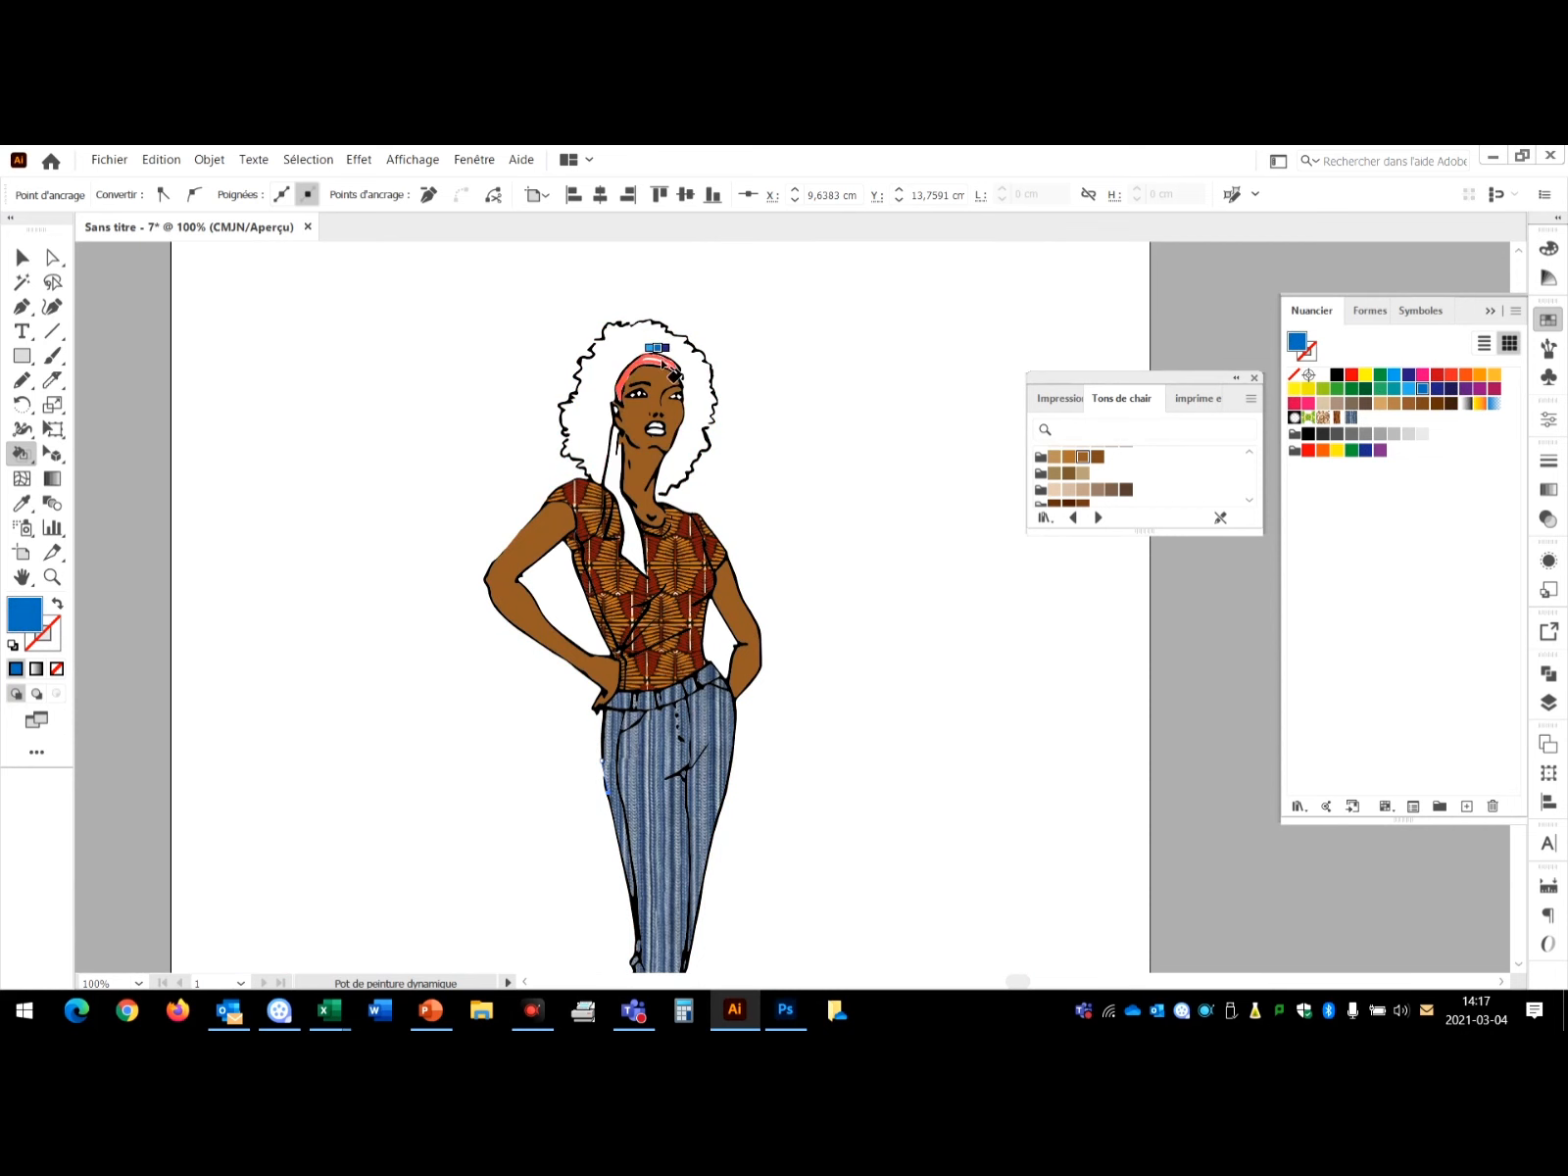
click(627, 461)
Colour the regions inside both eyes with a dark brown swatch using the Live Paint Bucket.
click(1083, 459)
key(z)
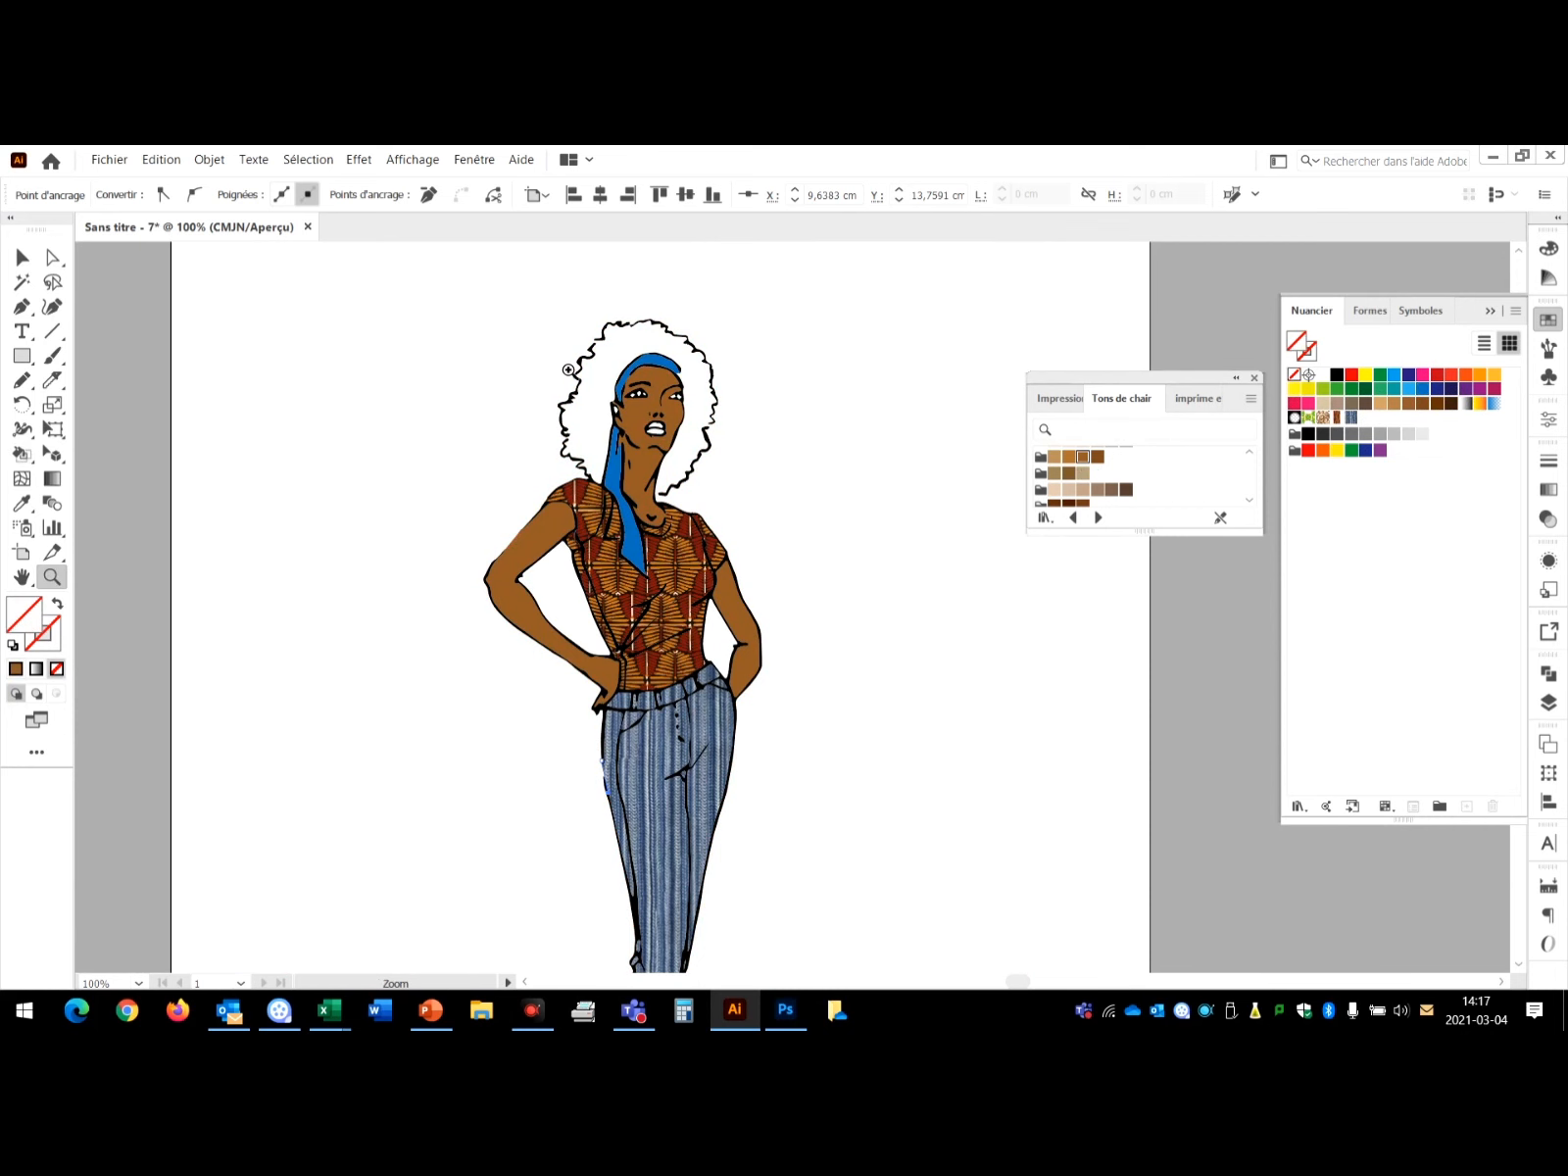
drag(607, 387, 666, 417)
click(1092, 460)
key(k)
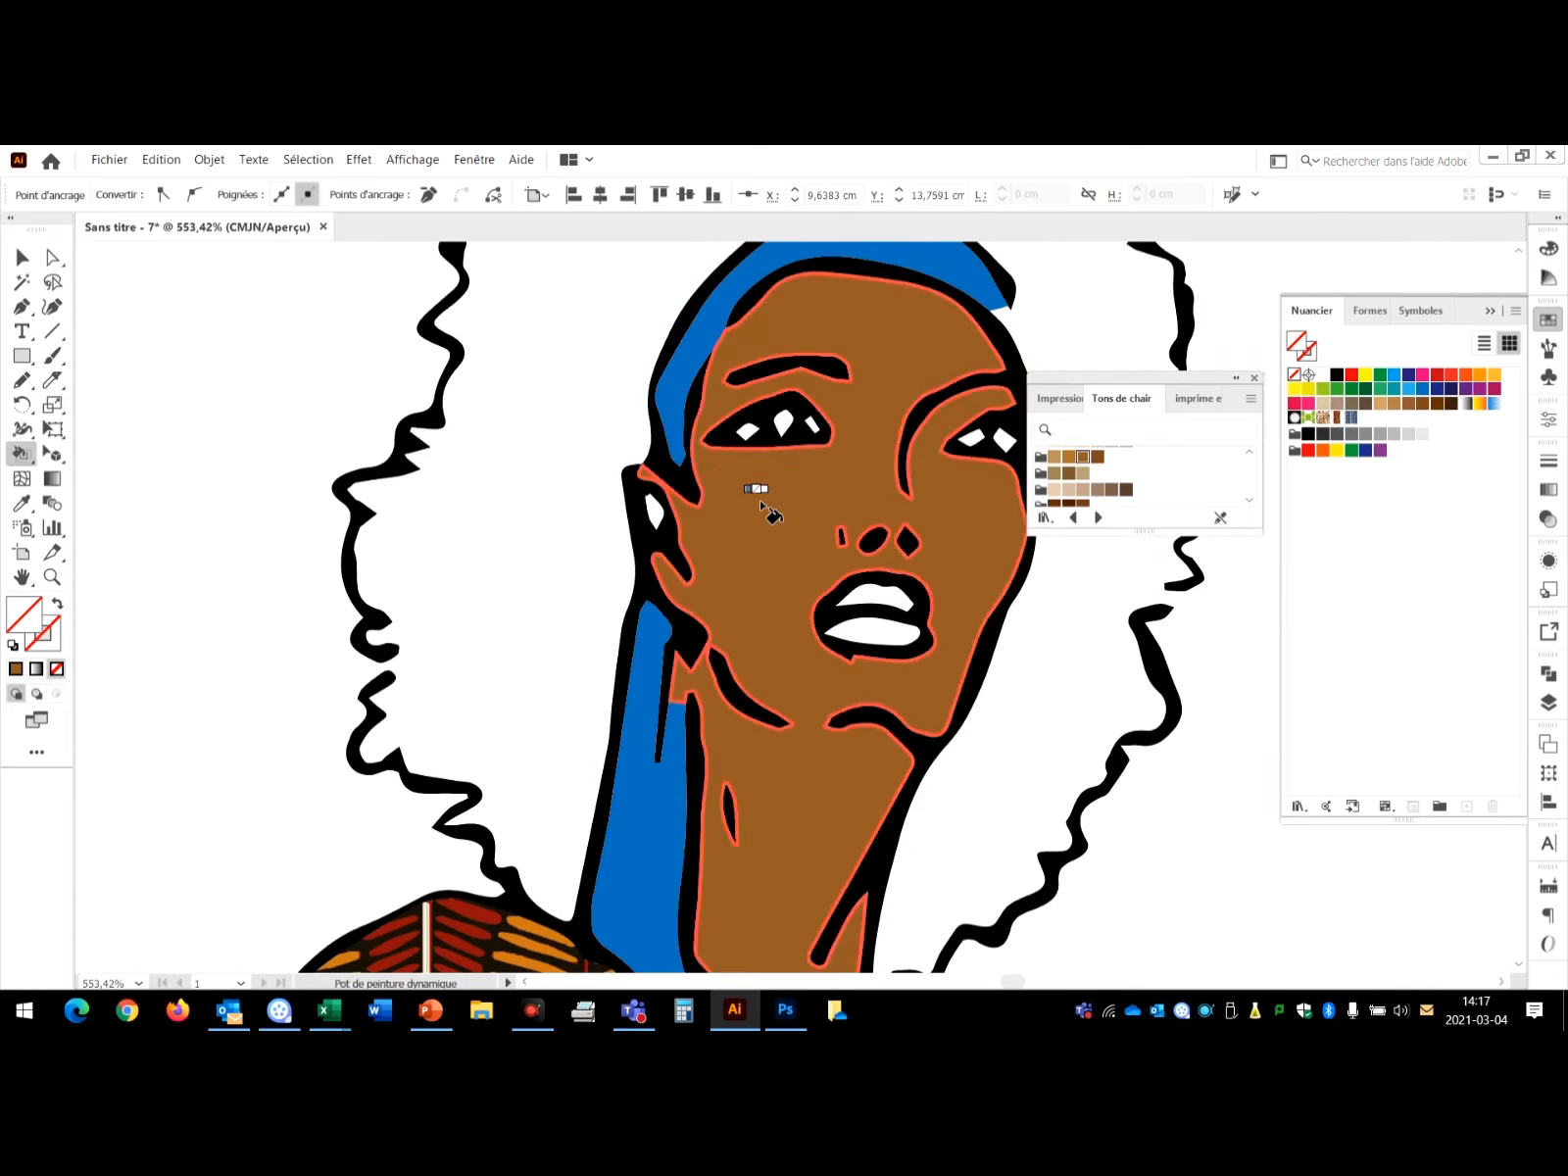
click(1436, 402)
click(784, 422)
click(1004, 442)
Fill both lips with an adjusted brown colour mix, and colour the hair with a dark brown from Tons de chair.
click(1421, 403)
click(1548, 248)
drag(1393, 275, 1460, 303)
click(887, 607)
click(875, 631)
click(1068, 503)
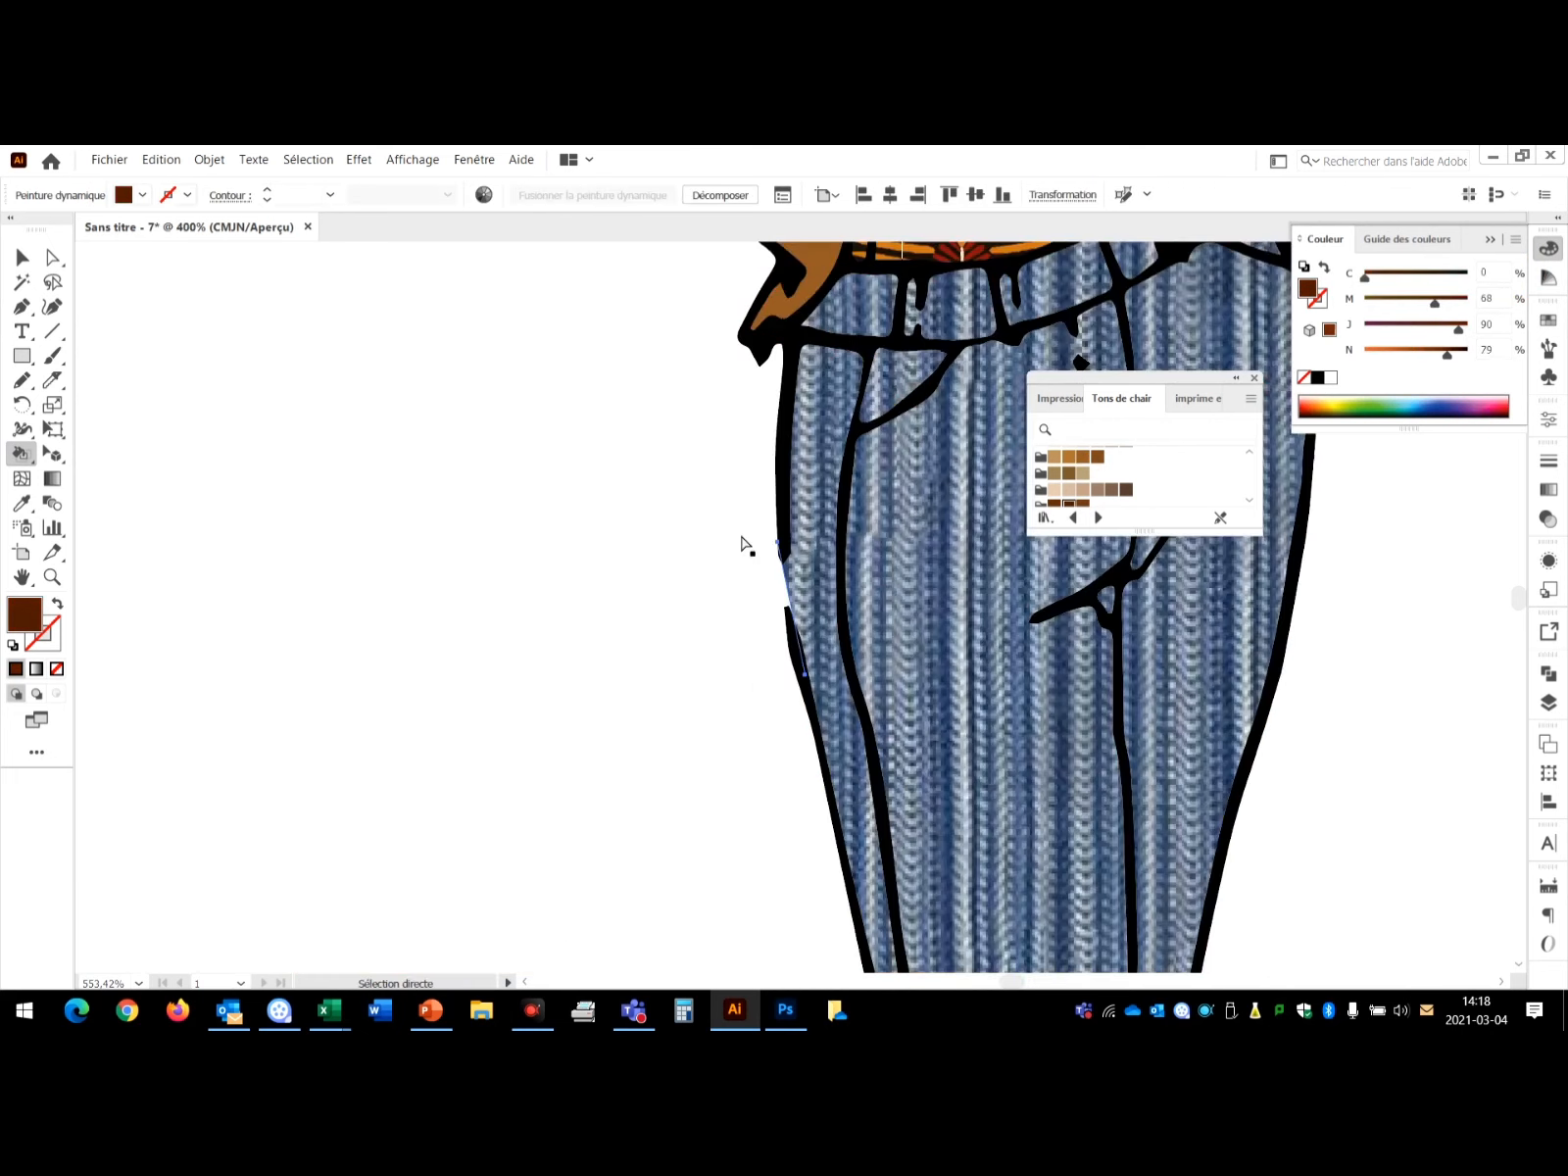
key(ctrl+0)
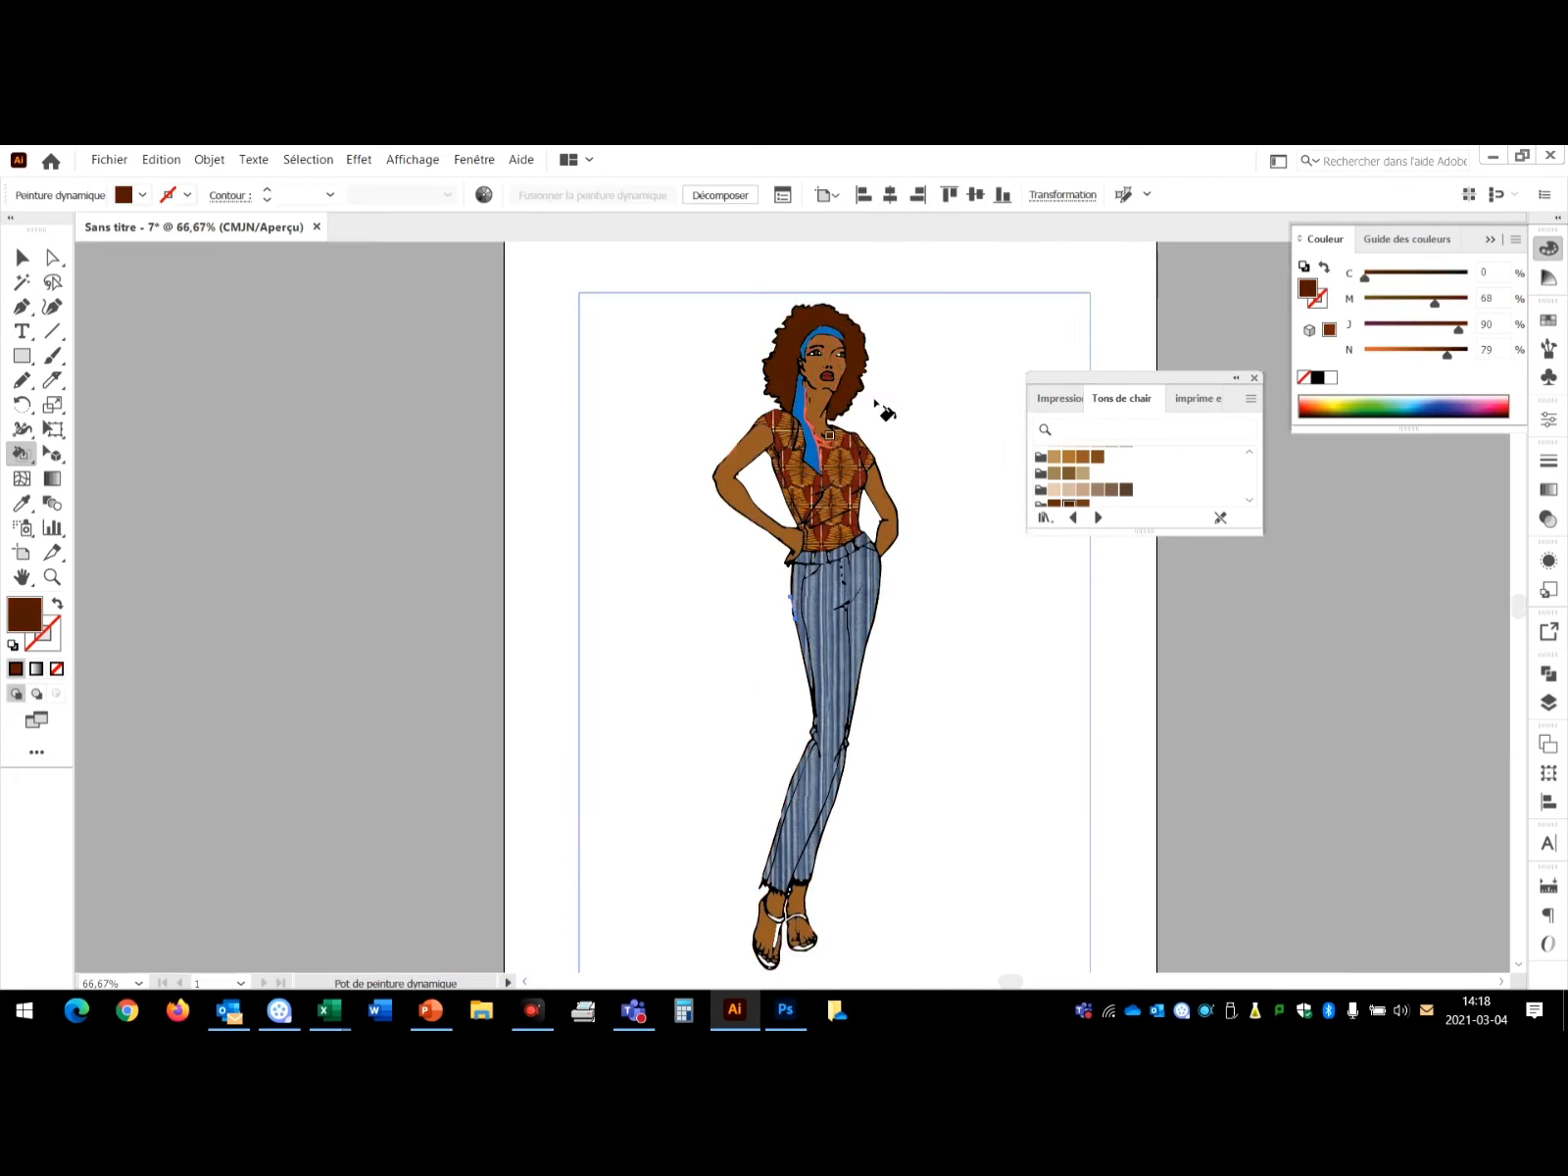
Fill the soles at the toes of both sandals and the lower foot's sandal straps with the medium blue swatch.
click(52, 577)
scroll(746, 685, down, 3)
drag(747, 686, 865, 812)
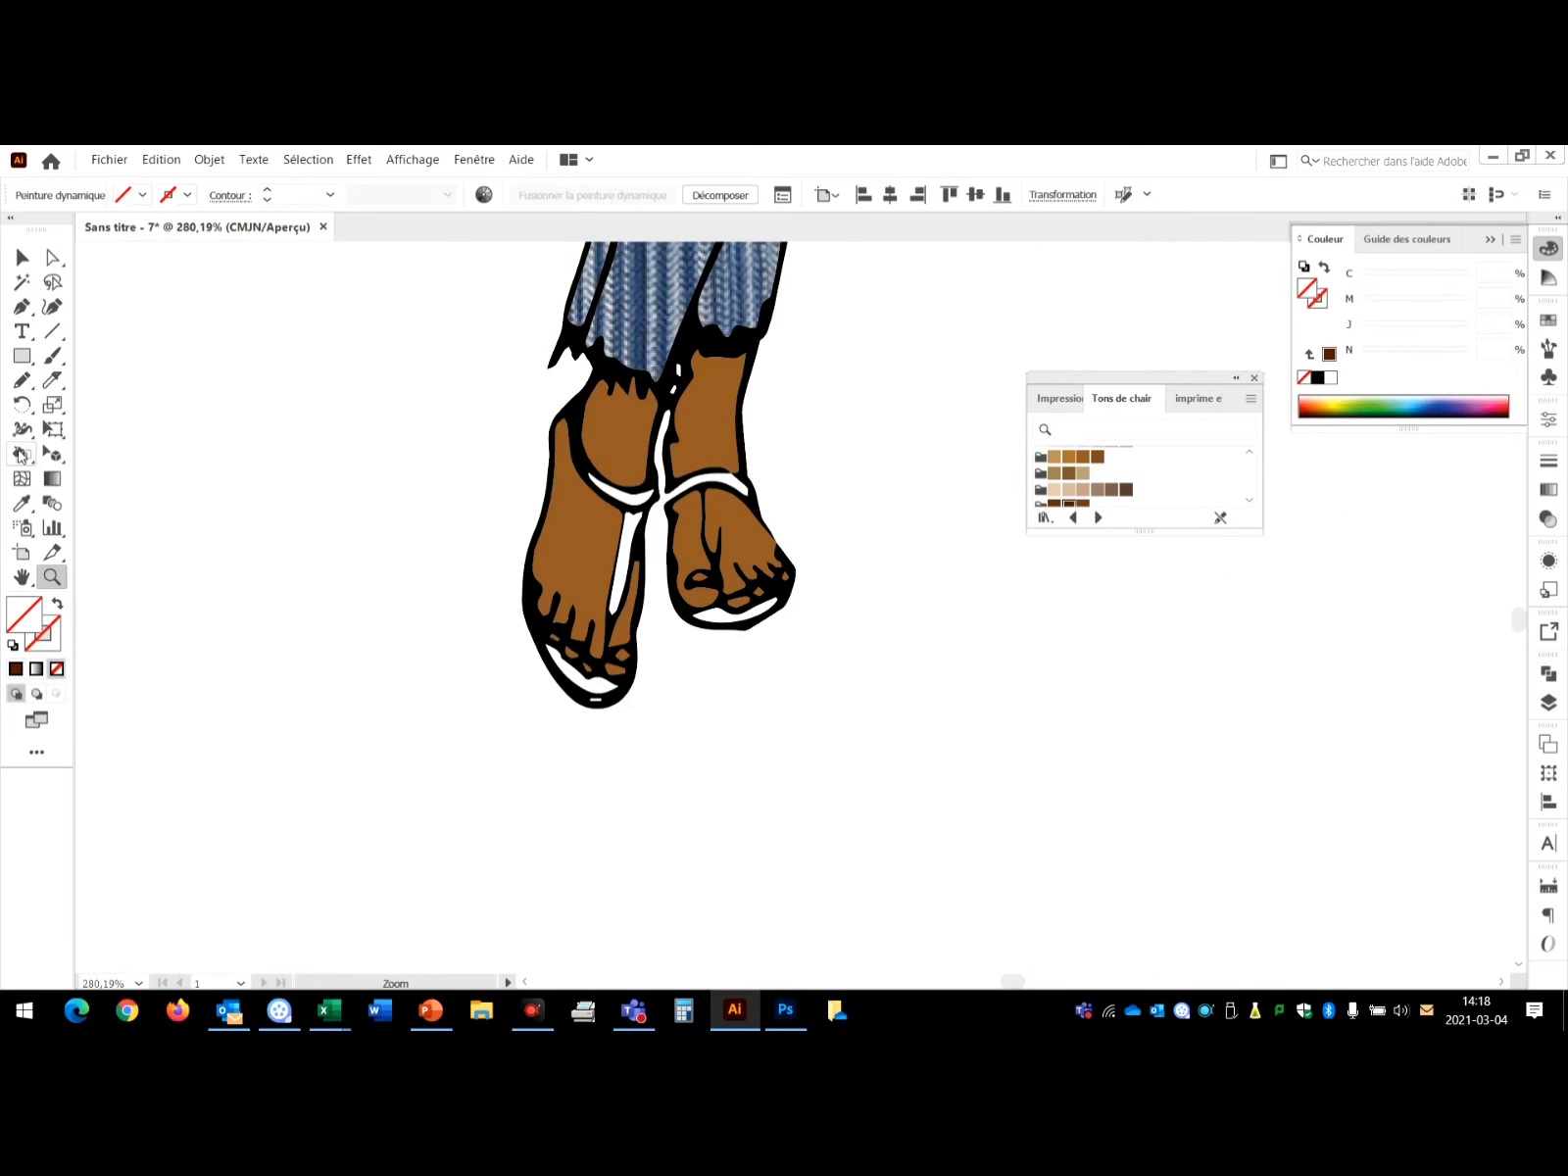
click(19, 453)
click(1548, 320)
click(1422, 389)
click(583, 669)
click(632, 506)
key(ctrl+z)
click(627, 495)
click(727, 615)
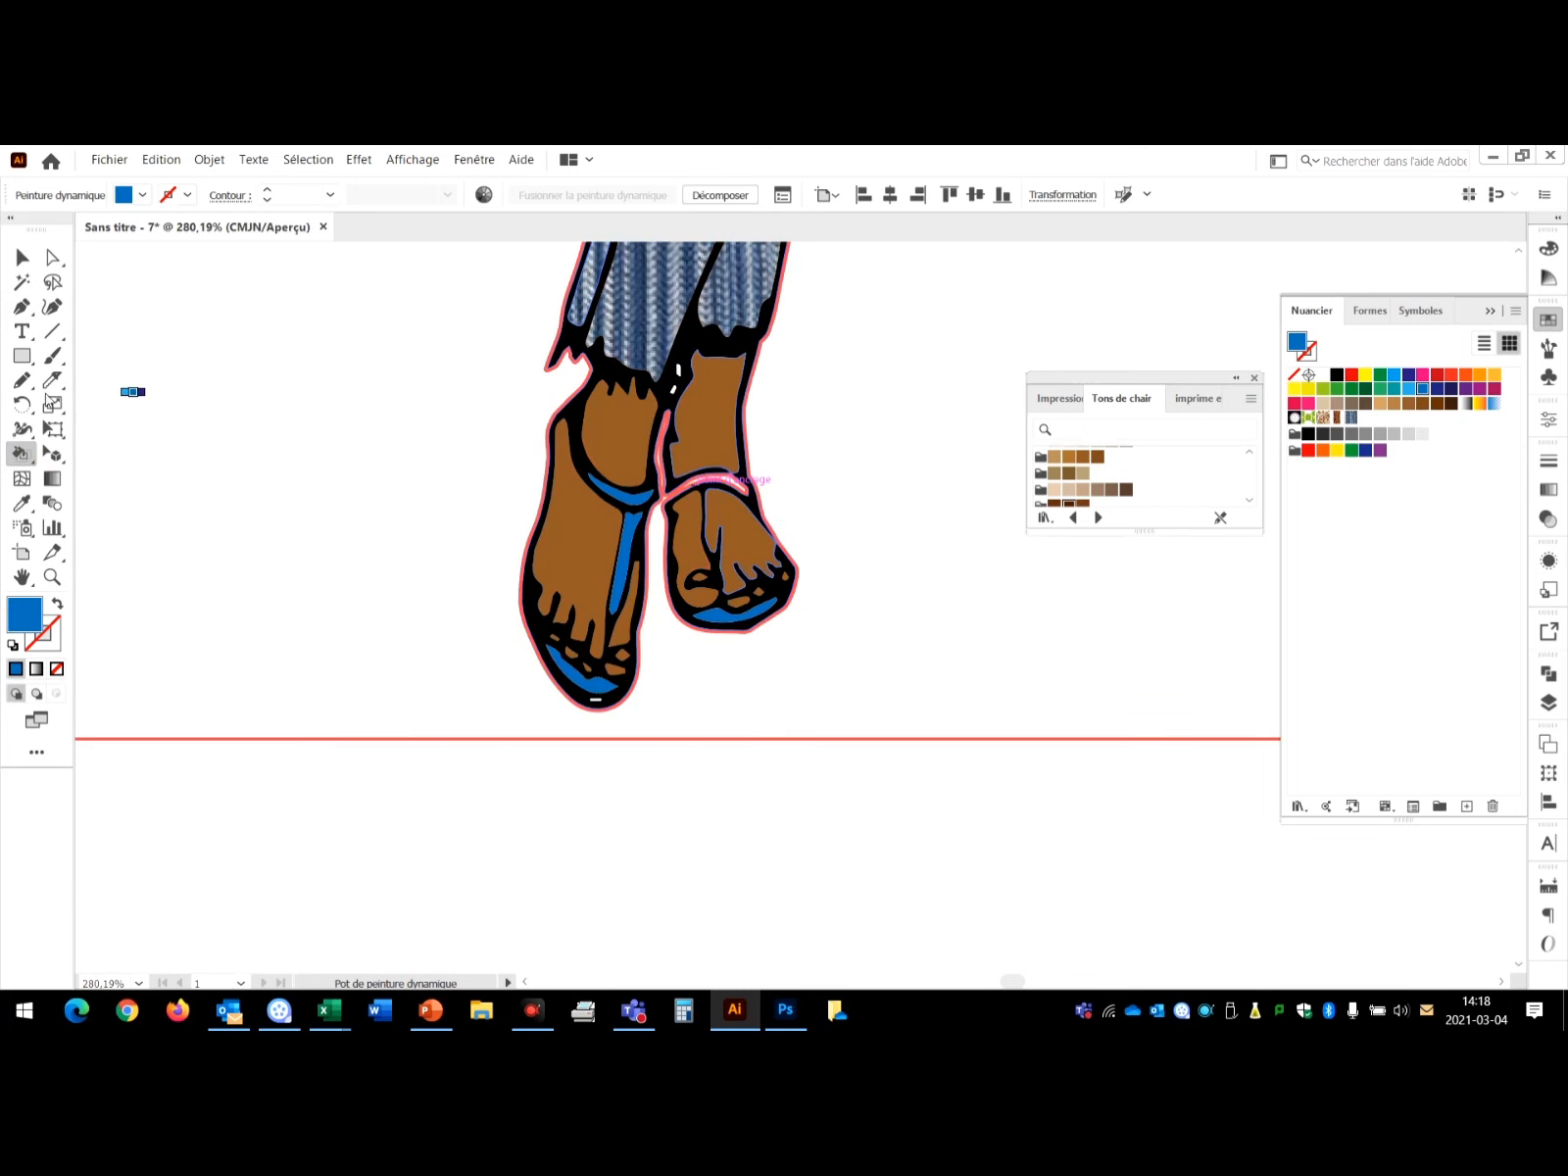
Draw an unstroked Pen line closing the gap at the inner end of the right-hand foot's ankle strap and move it into the Live Paint group.
click(21, 308)
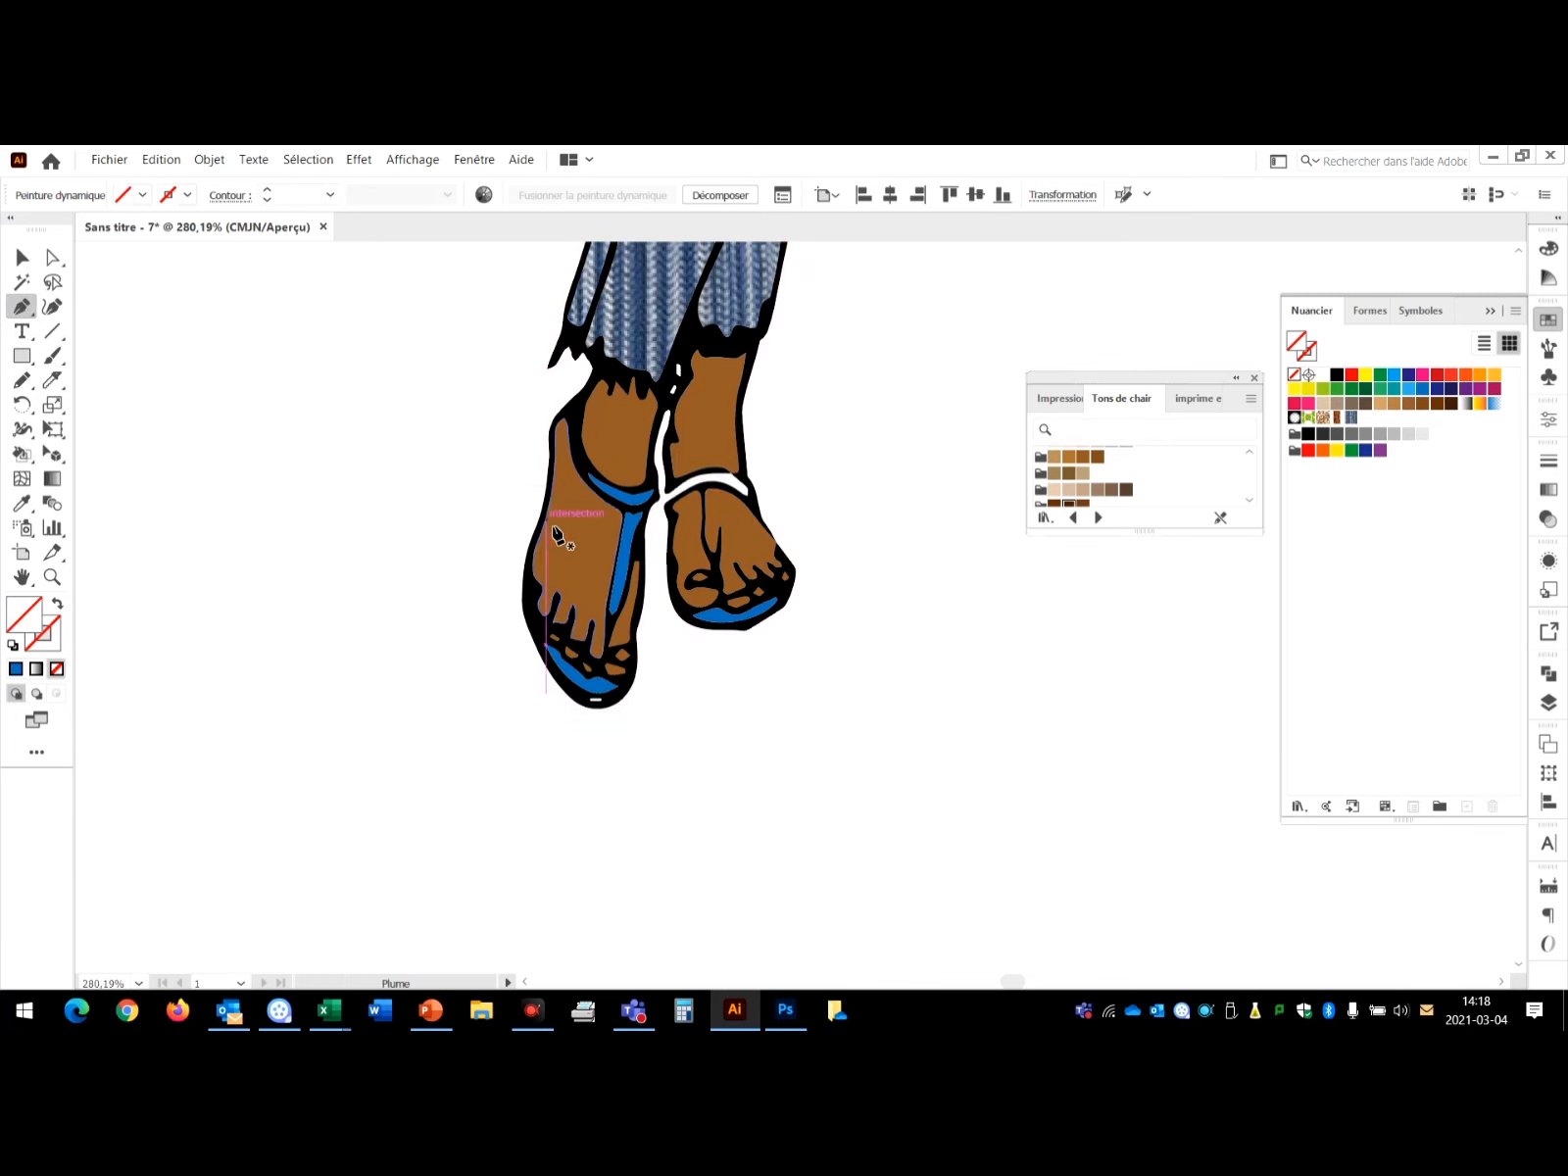
click(670, 477)
click(702, 509)
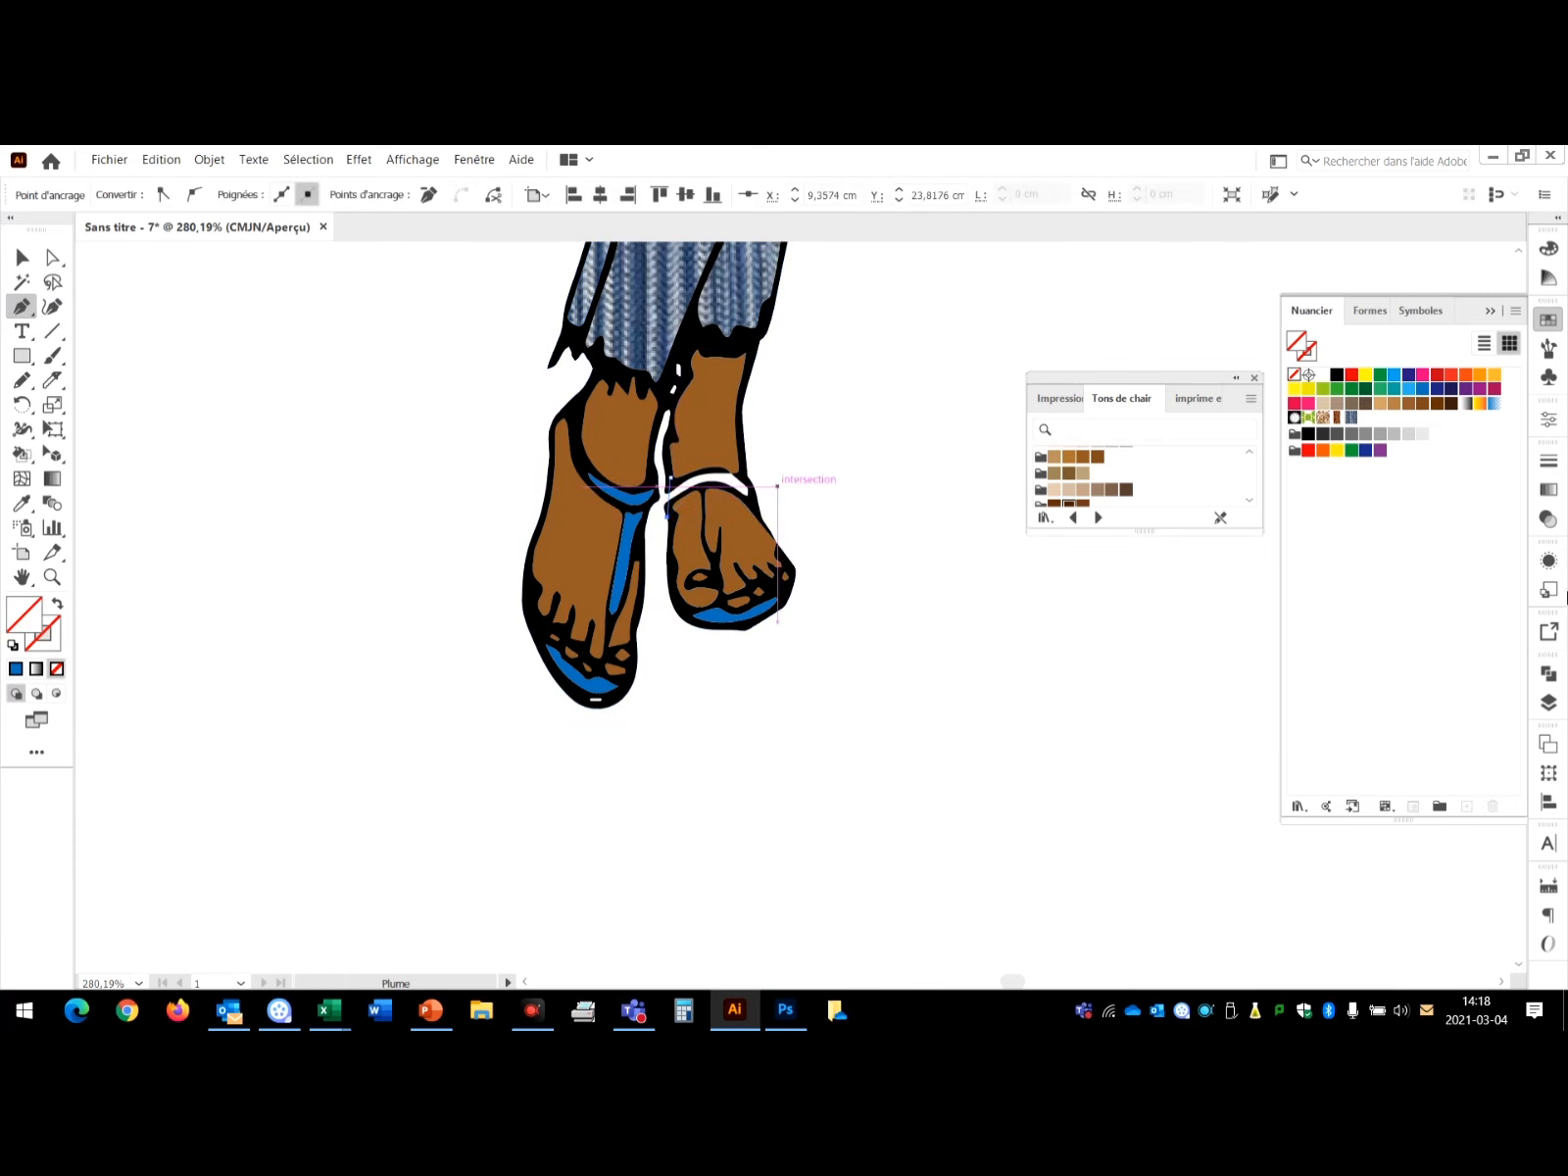
click(1548, 702)
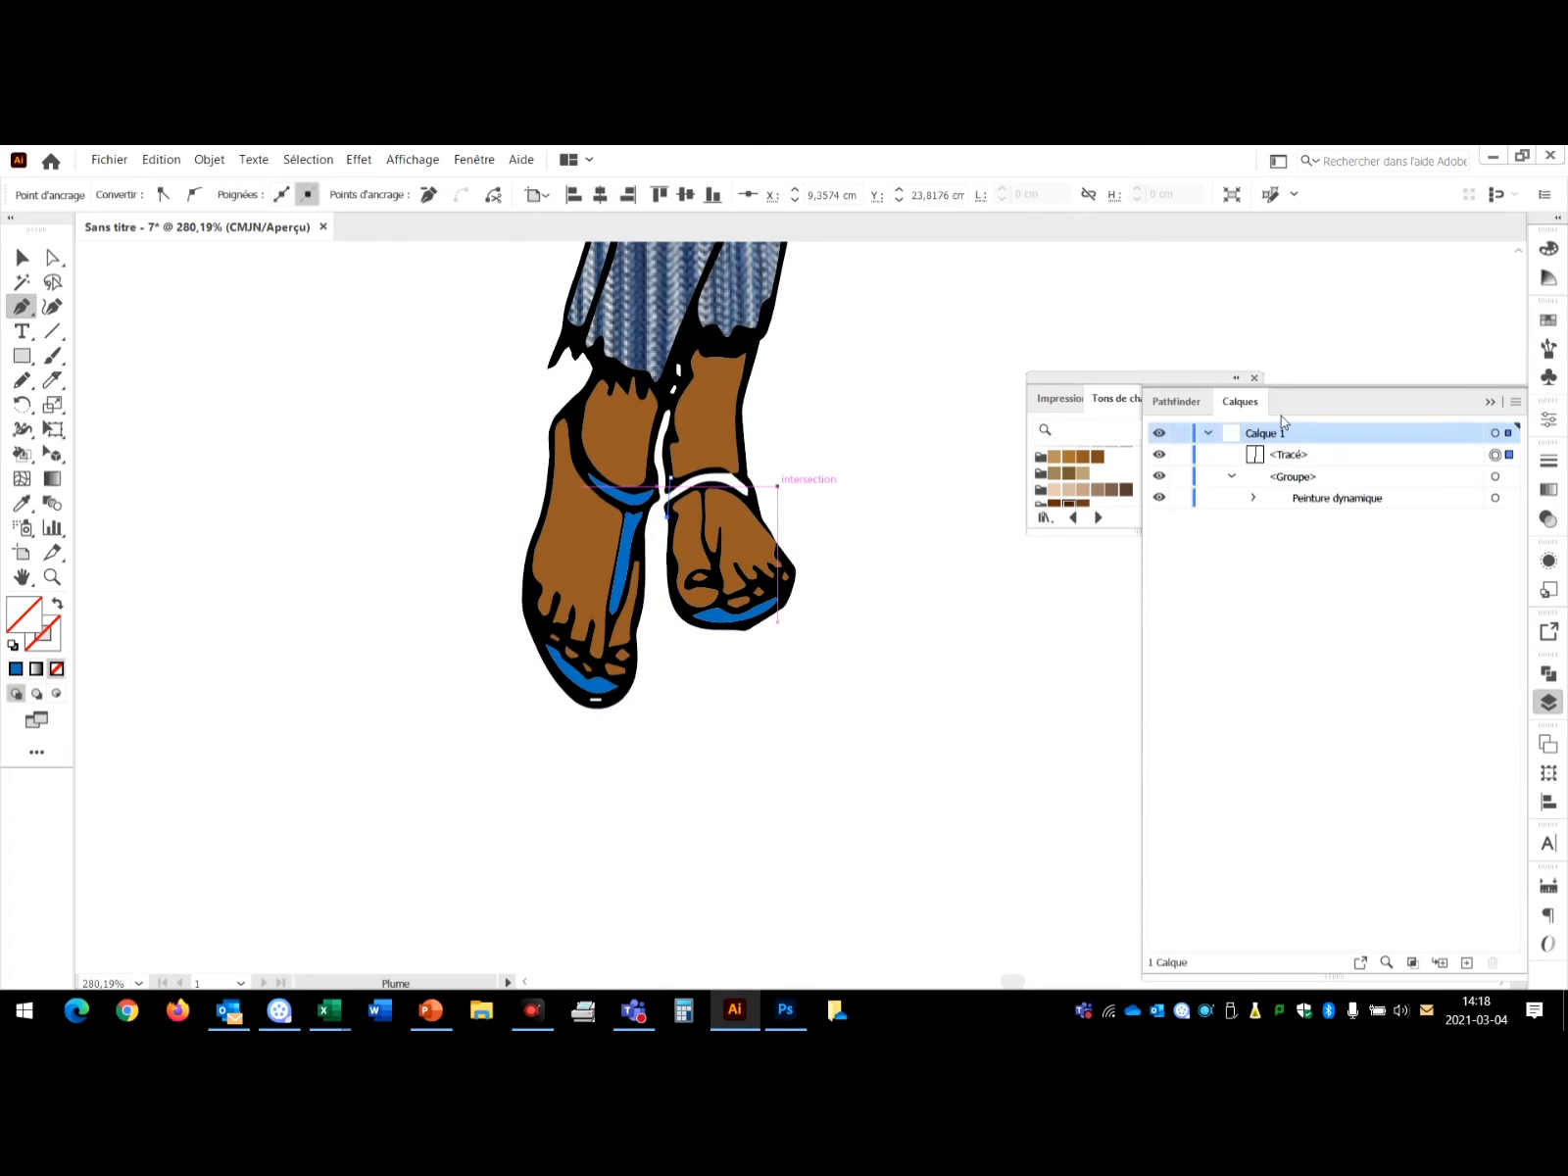
drag(1341, 492, 1358, 511)
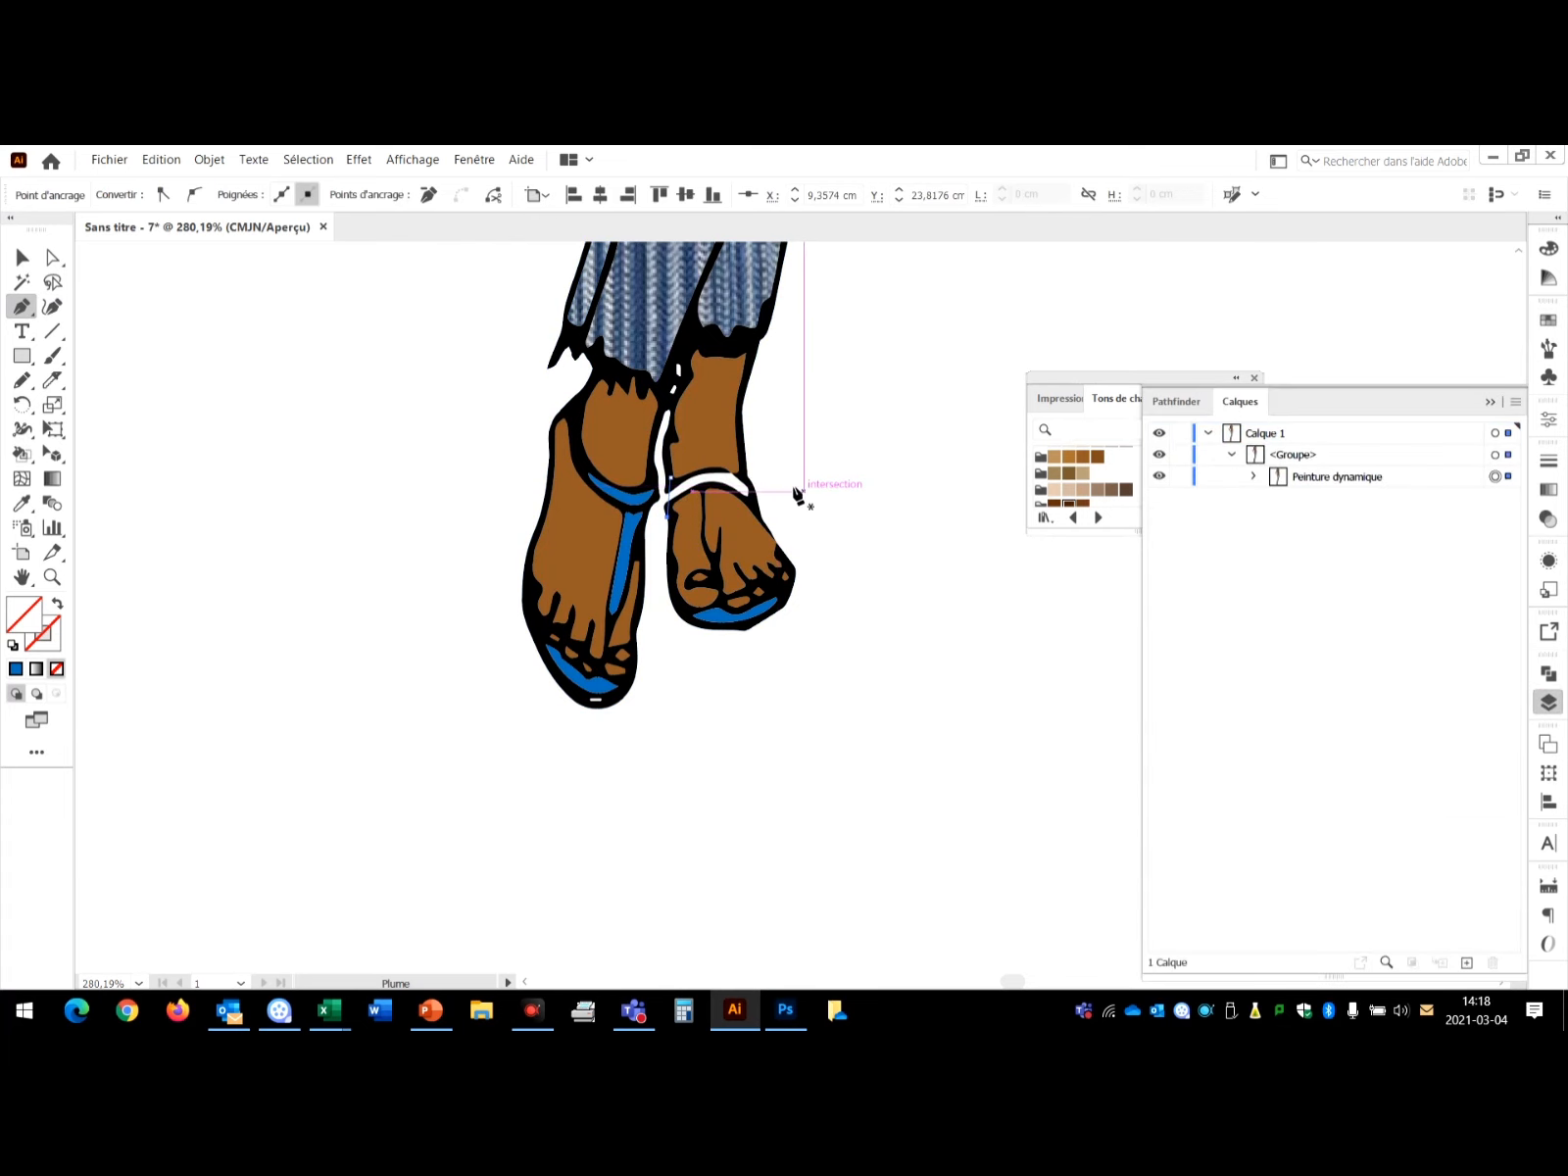
Fill the right-hand foot's ankle strap and the small white spot on the other sandal's tip with the medium blue swatch.
click(24, 452)
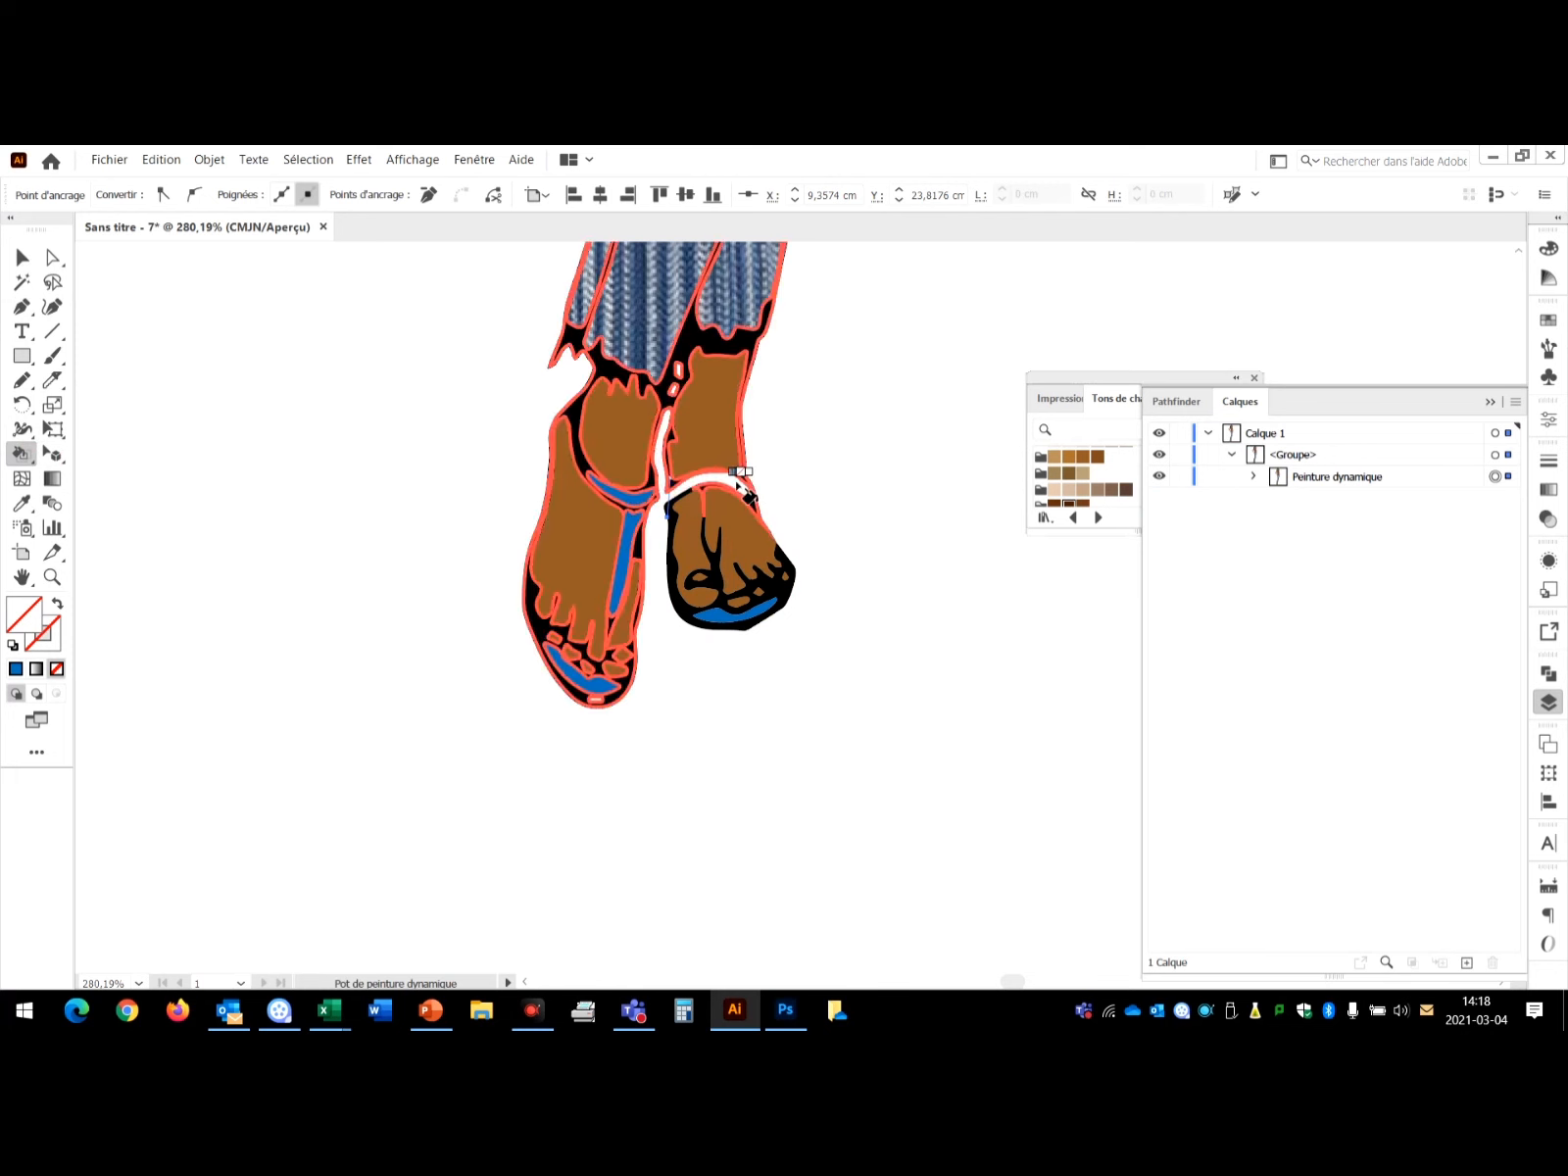
click(1548, 320)
click(1421, 390)
click(715, 482)
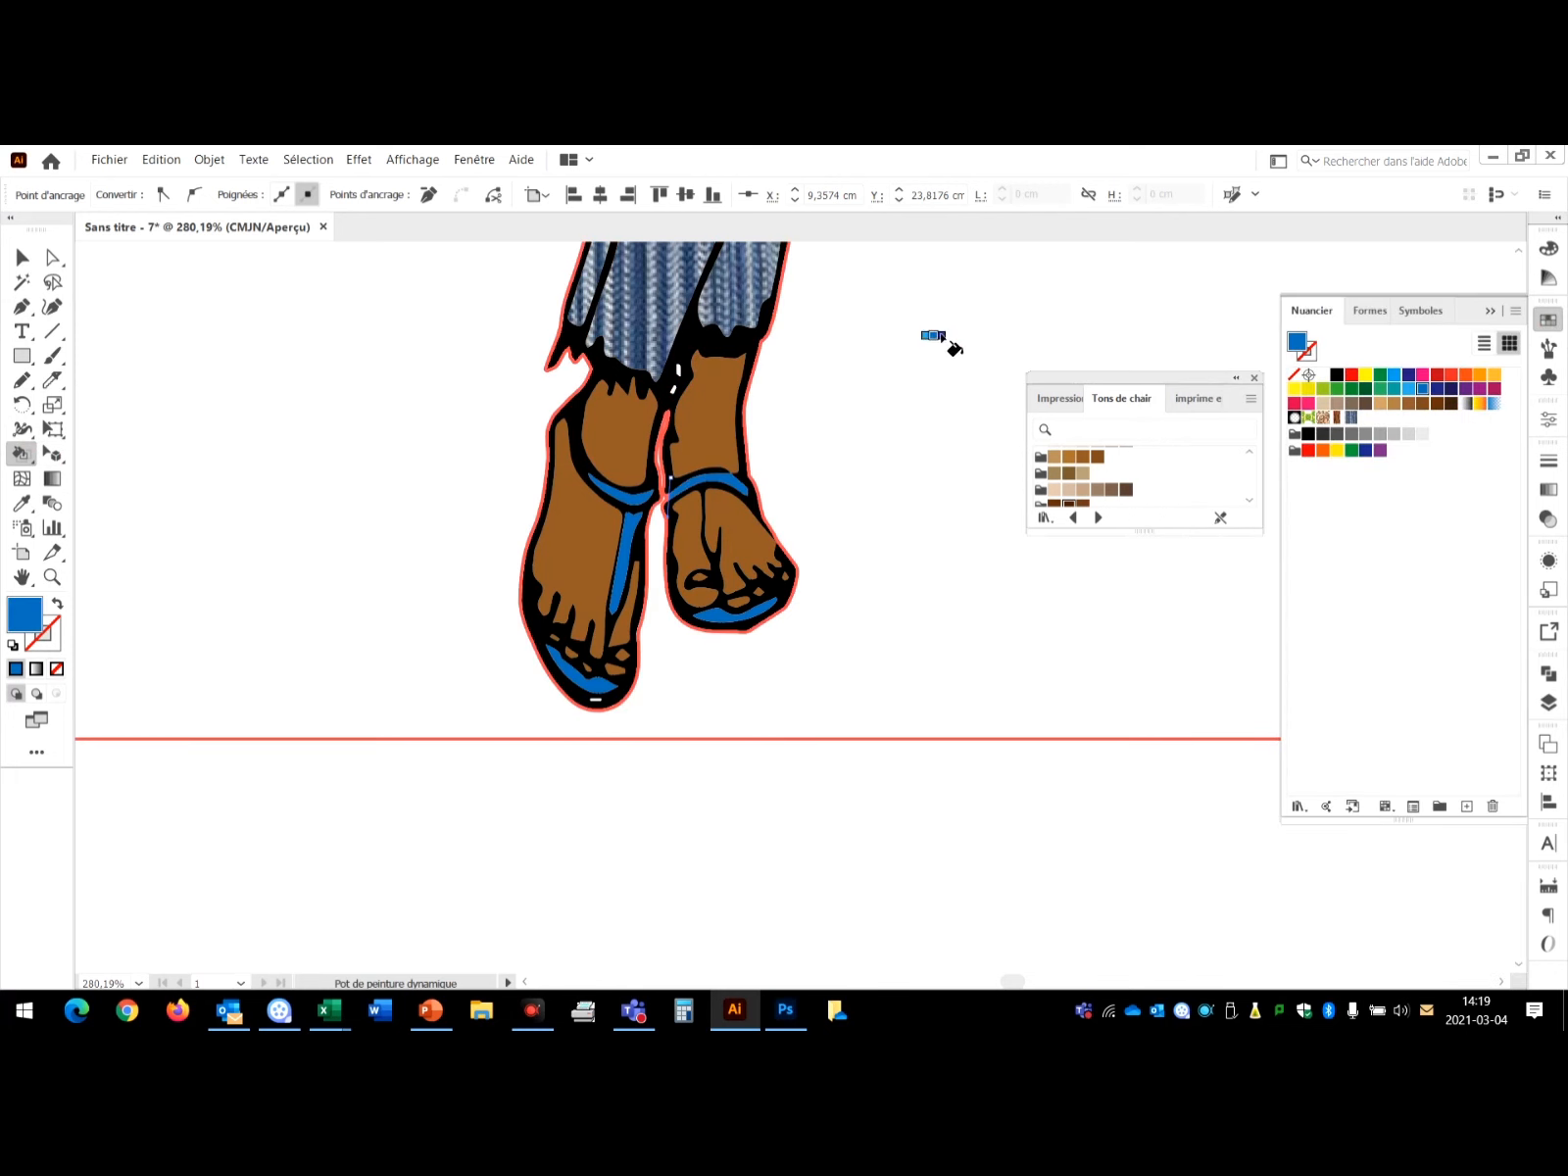
click(594, 699)
Expand the whole Live Paint figure into ordinary grouped paths.
key(ctrl+minus)
key(ctrl+minus)
key(ctrl+minus)
key(ctrl+minus)
key(ctrl+minus)
key(ctrl+minus)
drag(826, 466, 728, 569)
click(26, 259)
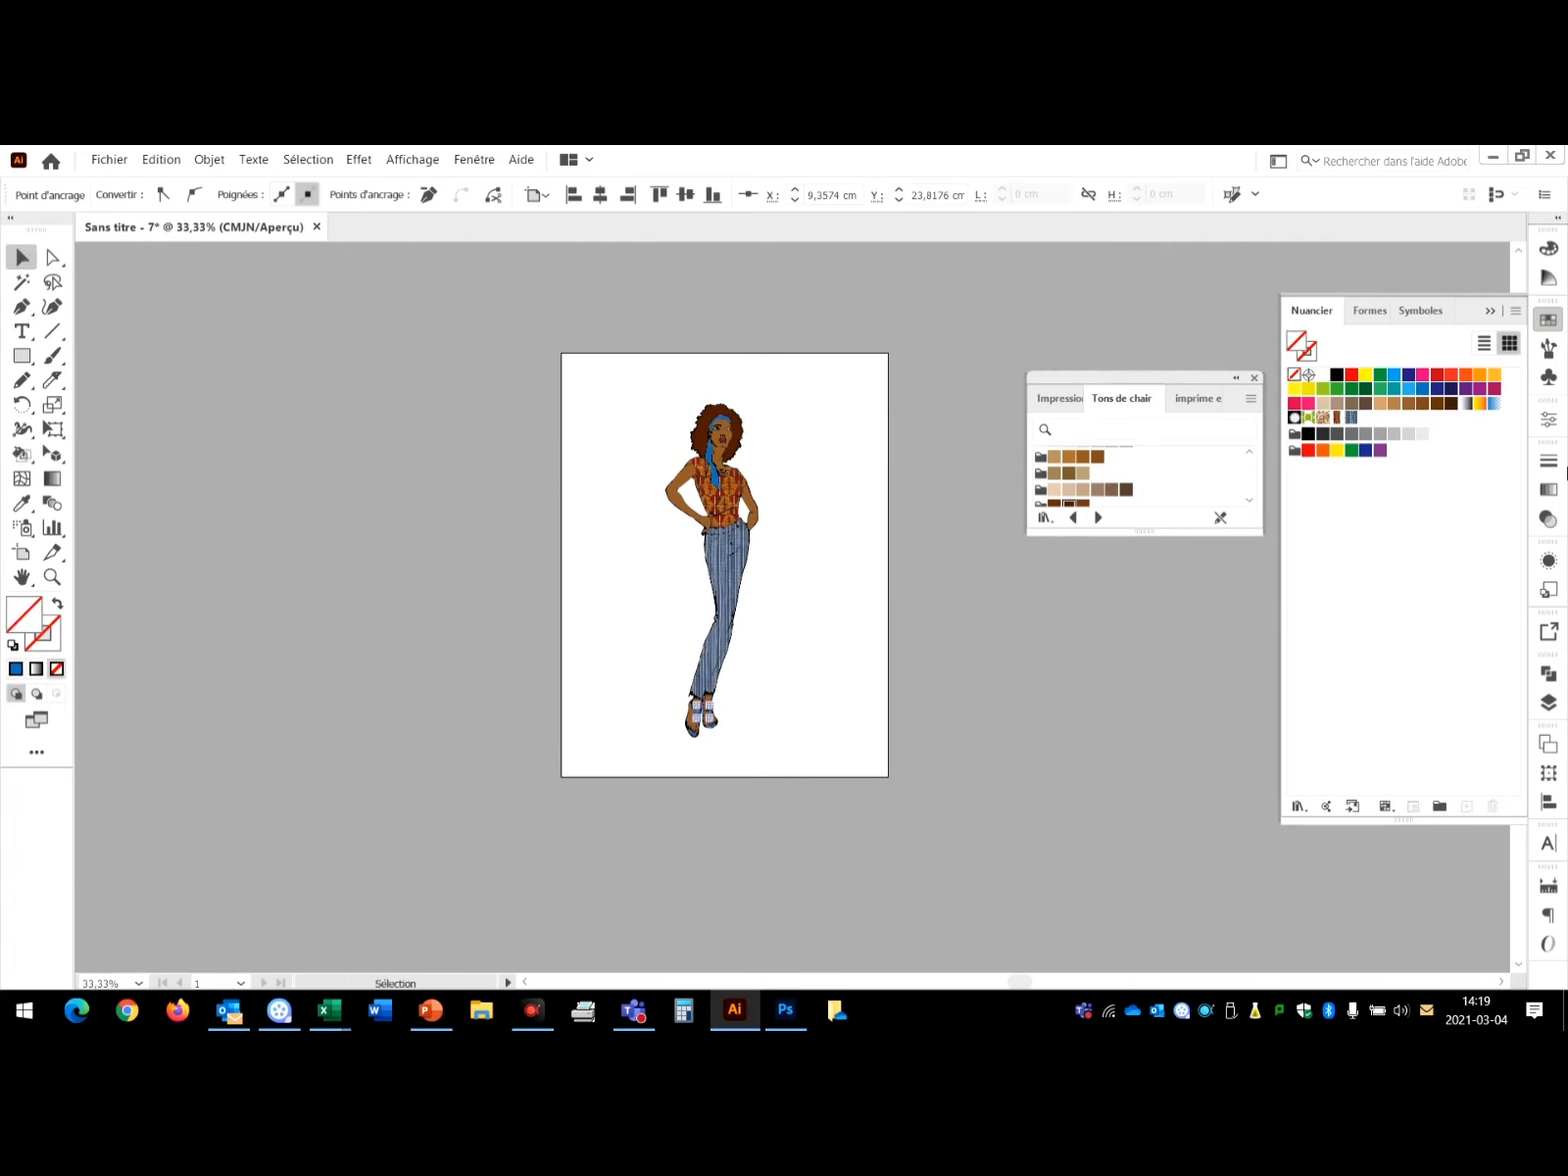
click(1549, 702)
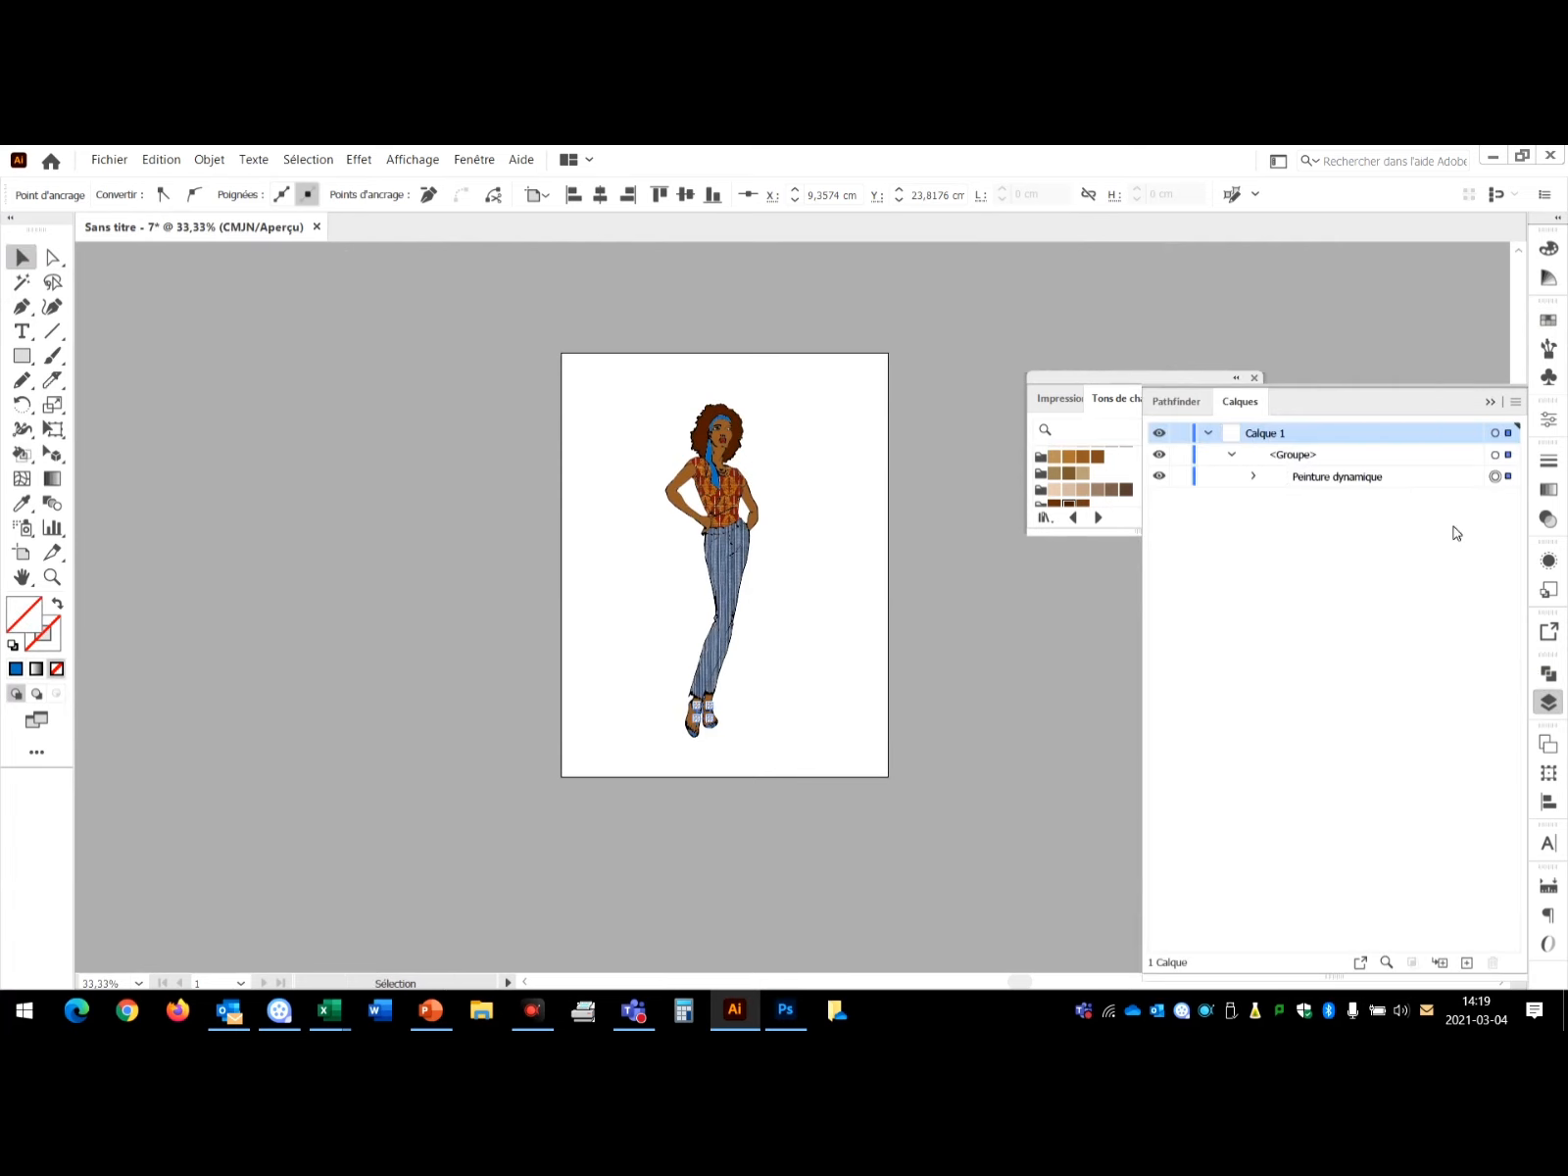
click(1254, 477)
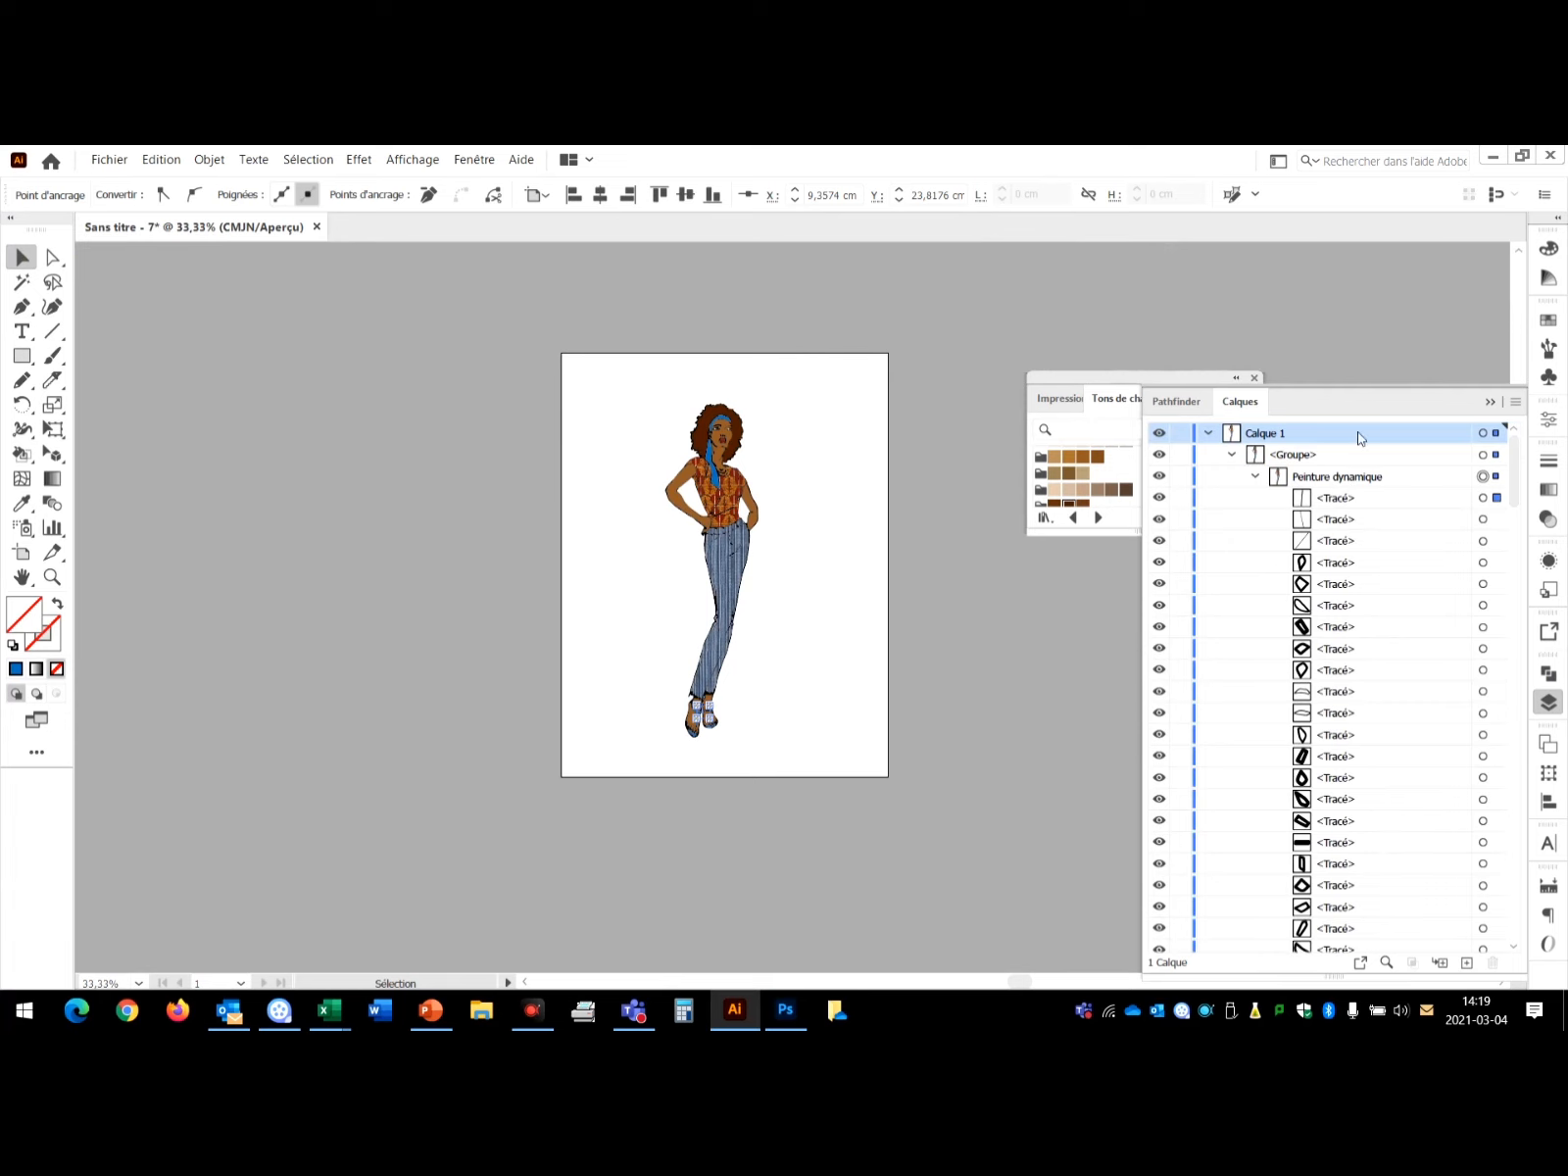
click(1254, 477)
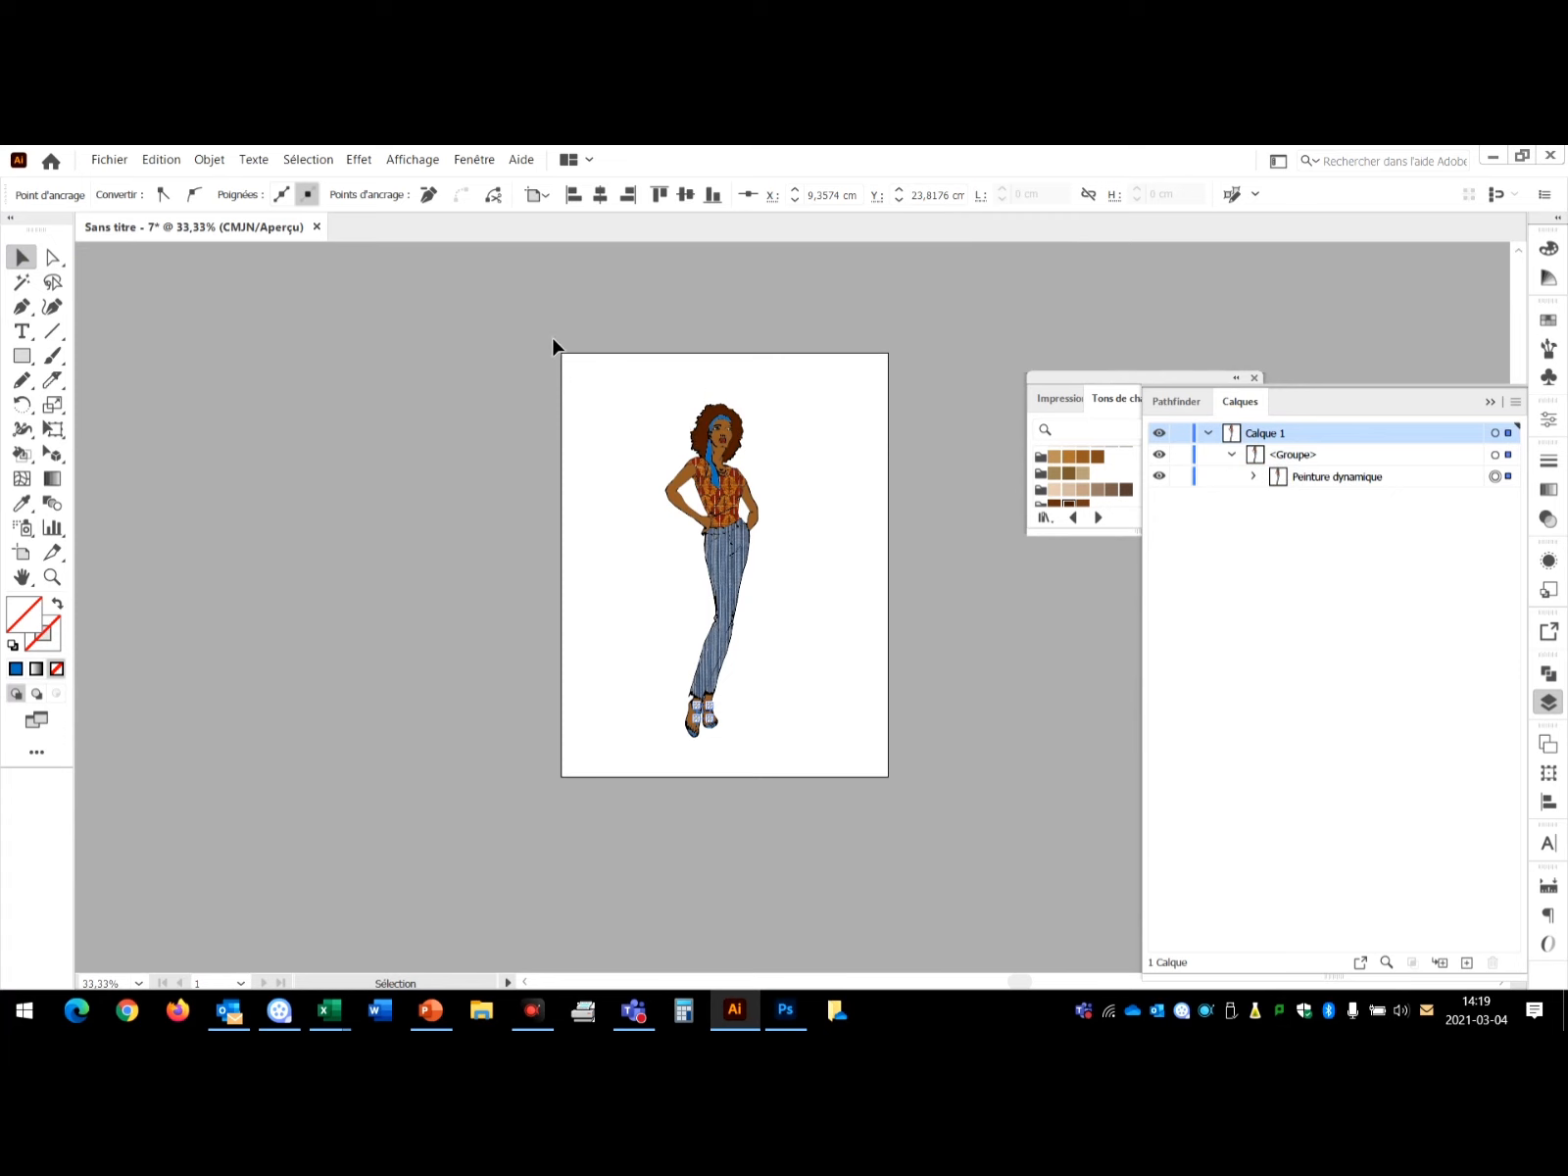
key(ctrl+a)
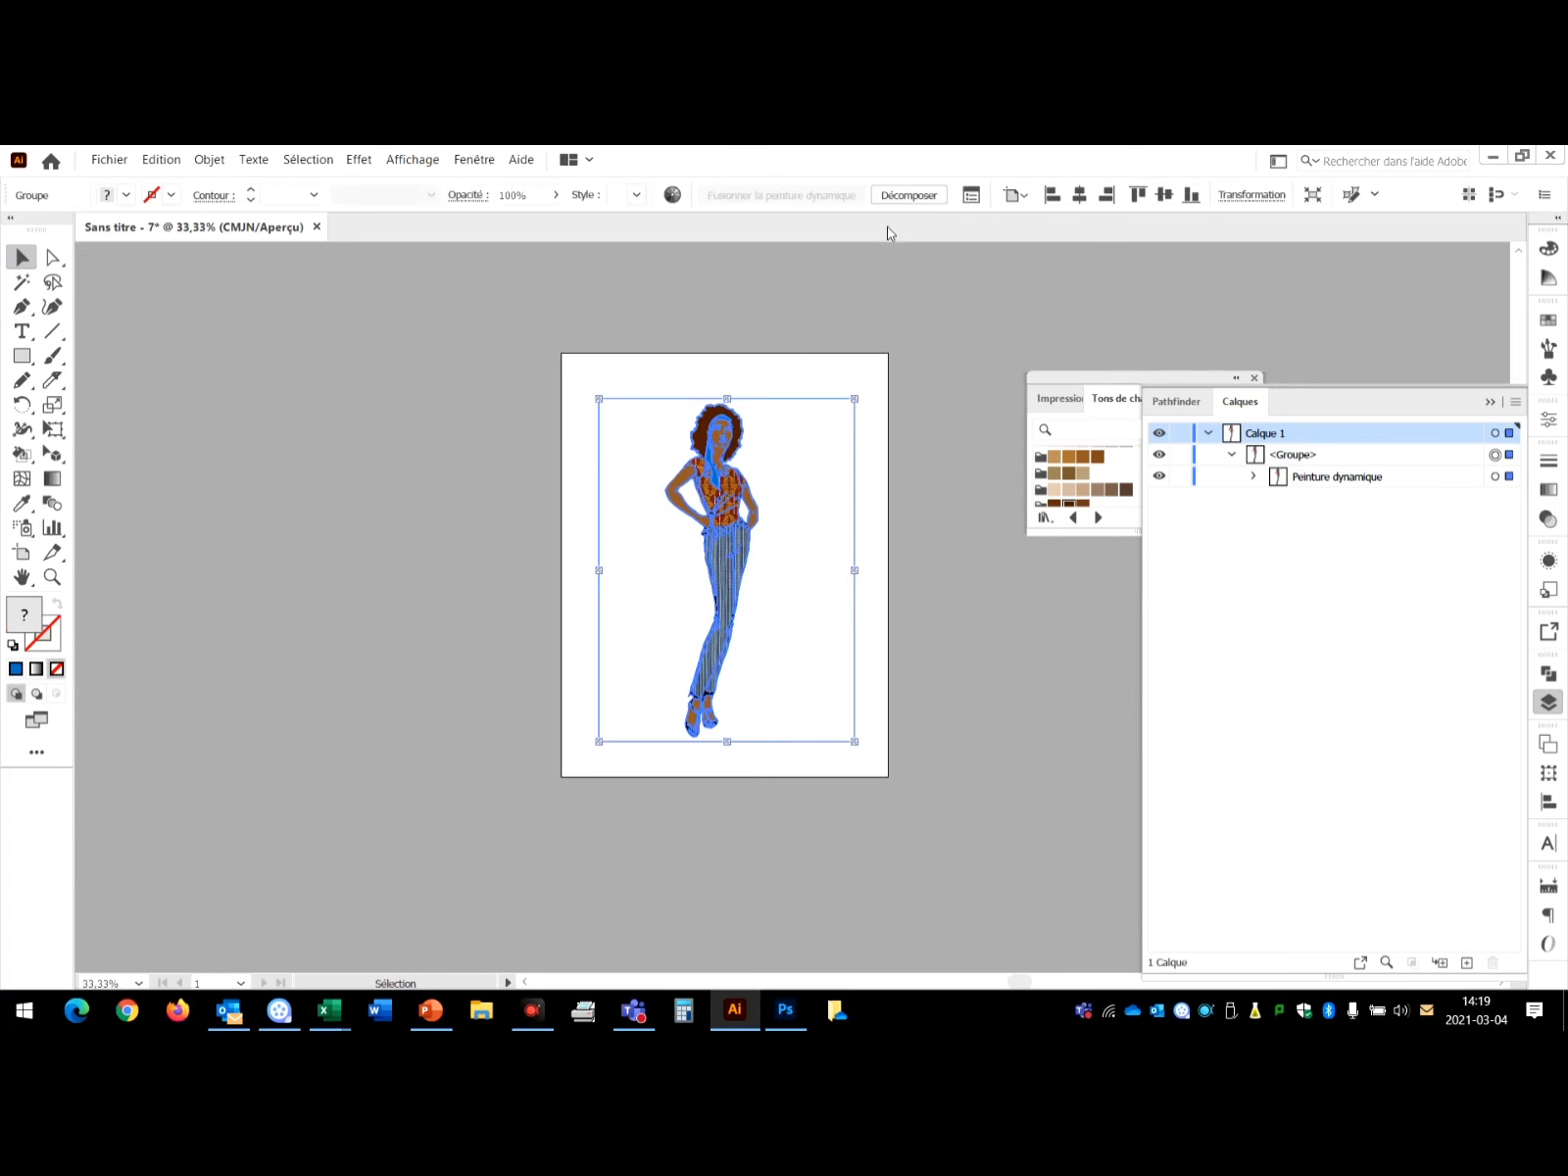
click(909, 195)
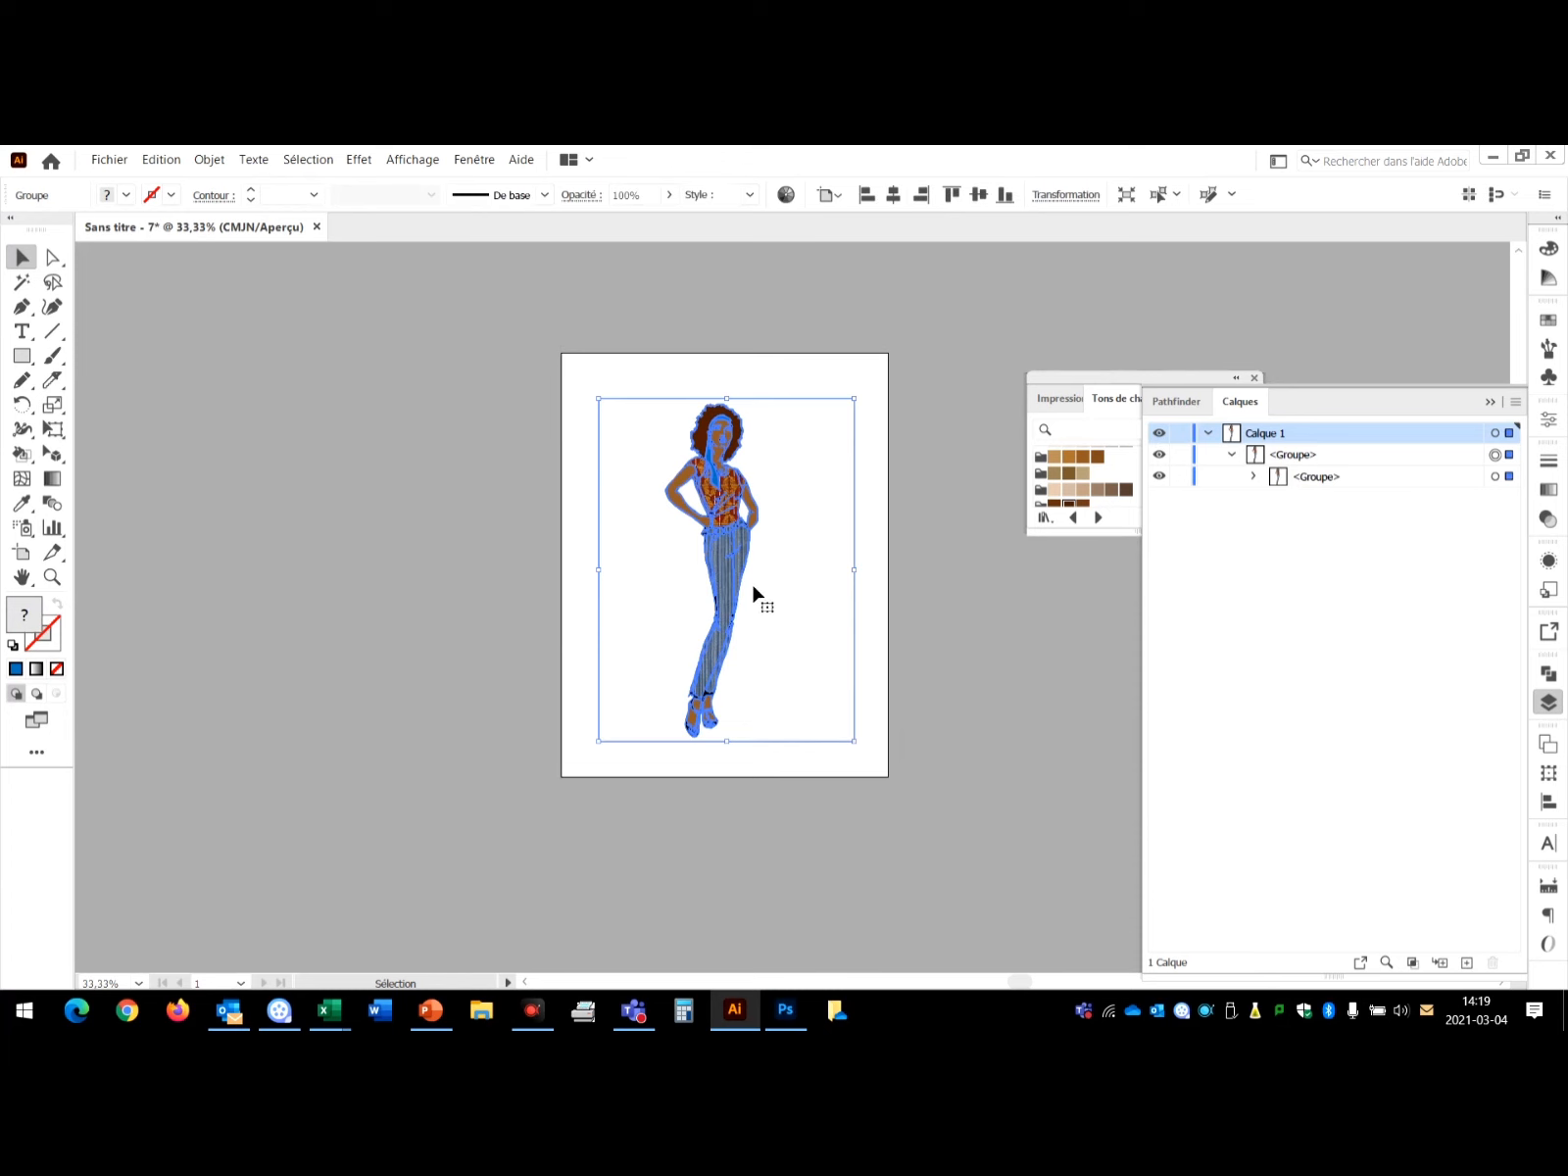
click(940, 343)
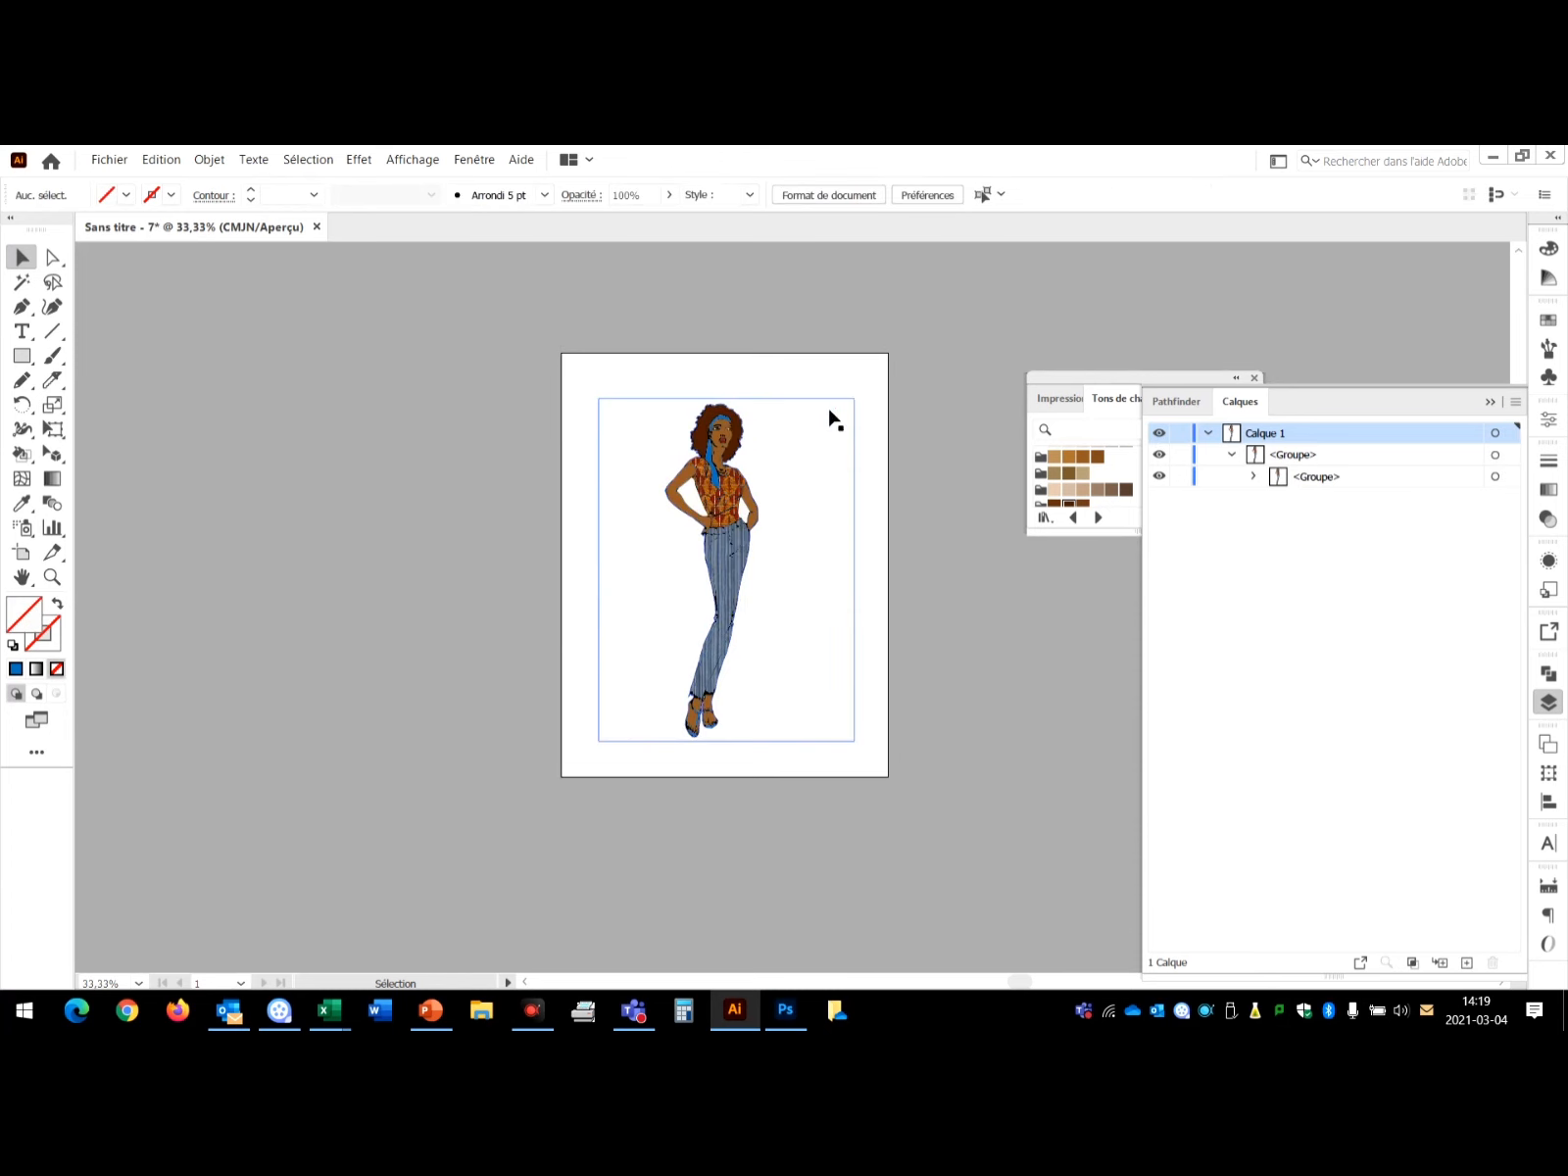
Select the white background around the figure with the Magic Wand and delete it.
click(22, 285)
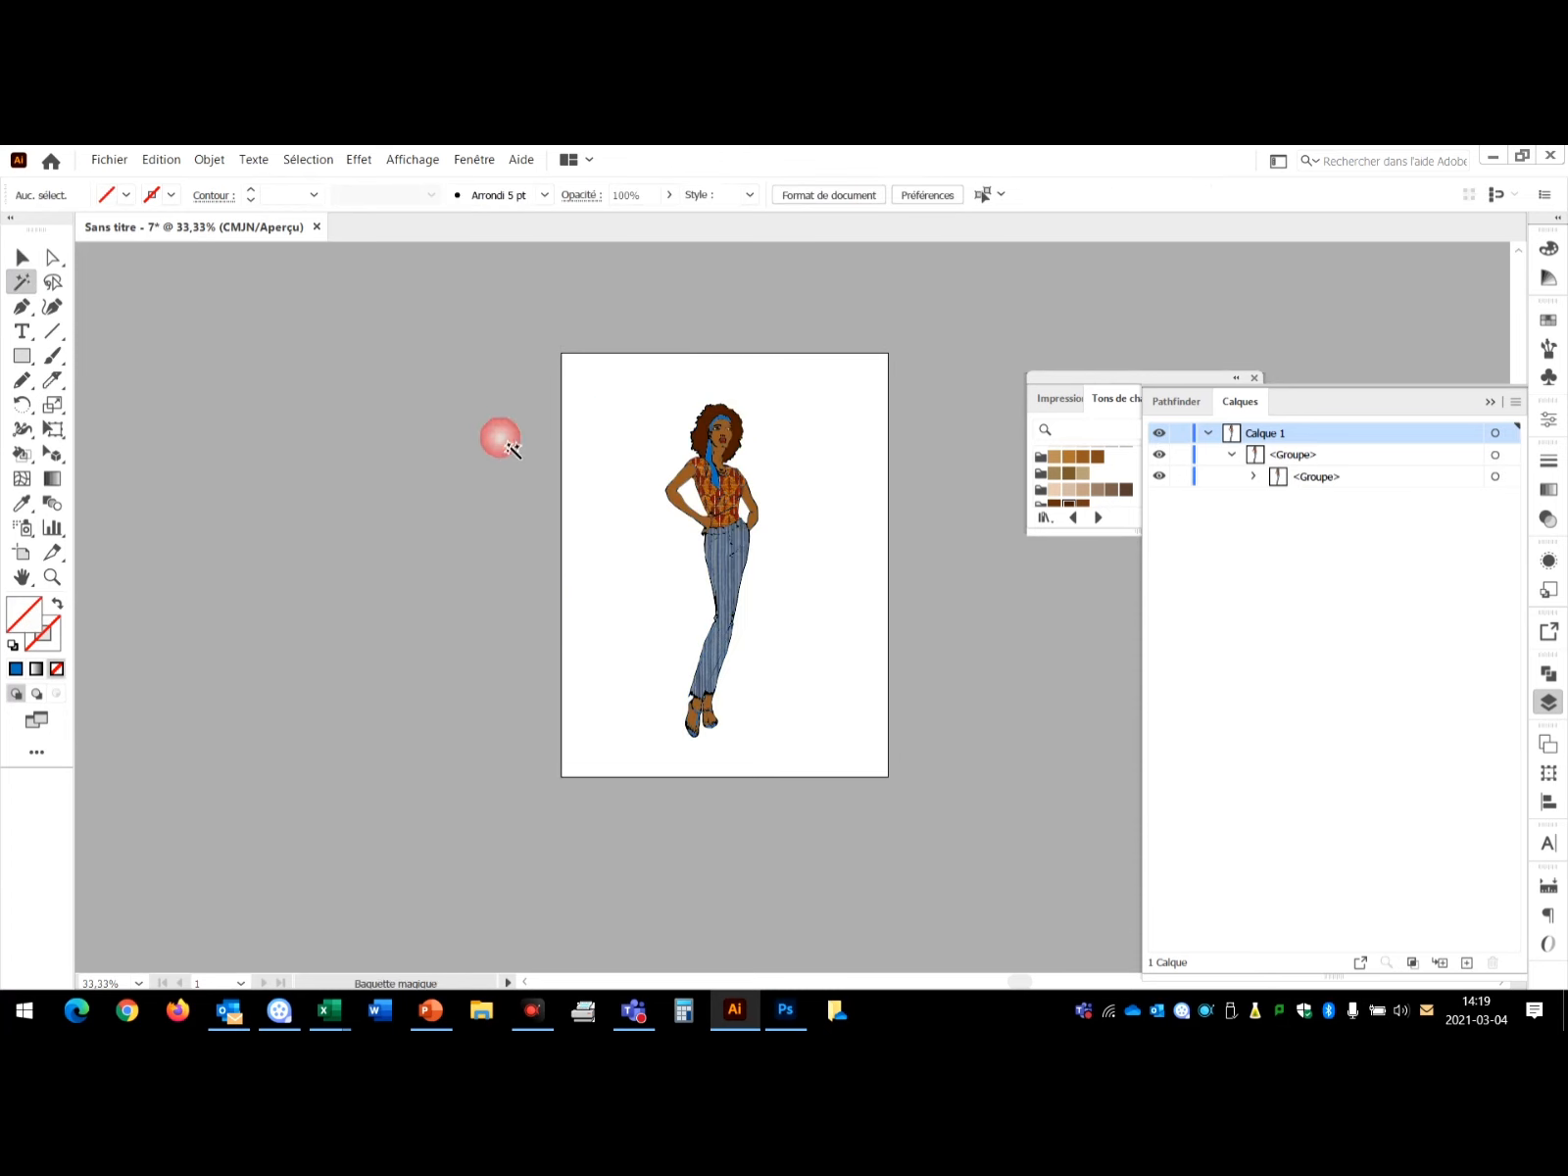
click(673, 442)
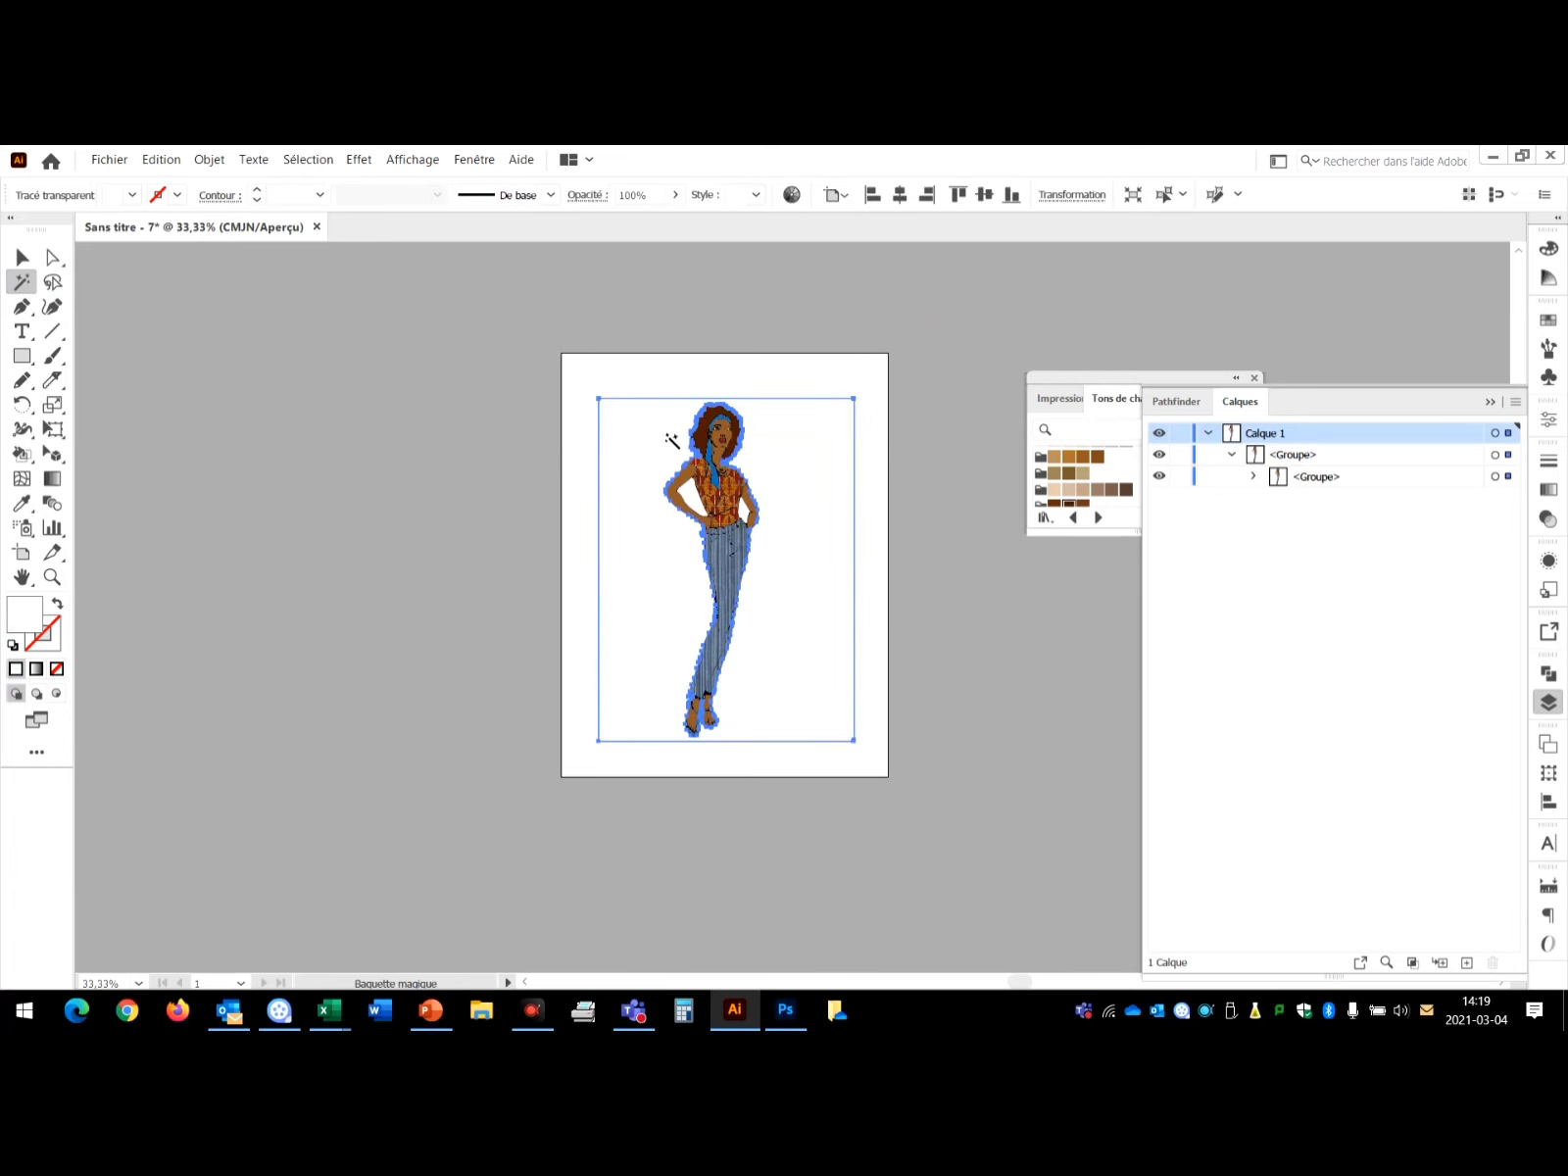
click(961, 267)
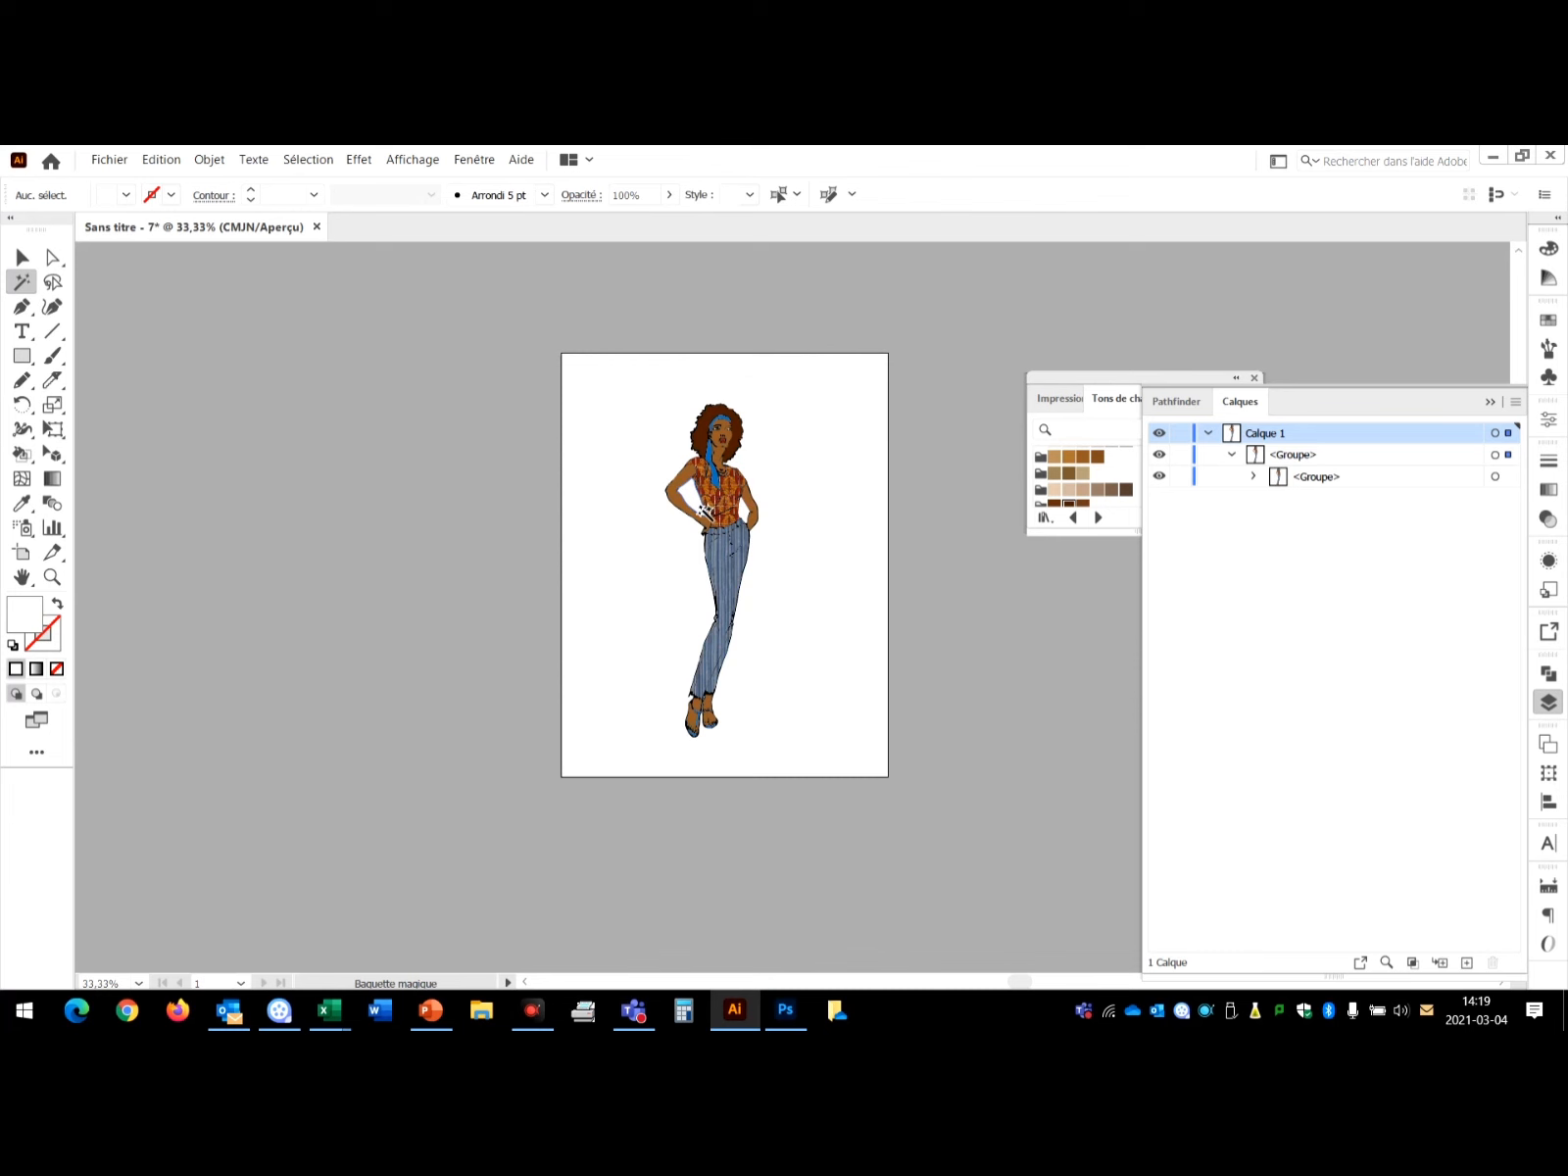
Delete the white shapes enclosed between each arm and the torso, keeping the whites of the eyes.
click(704, 509)
key(z)
drag(642, 361, 837, 598)
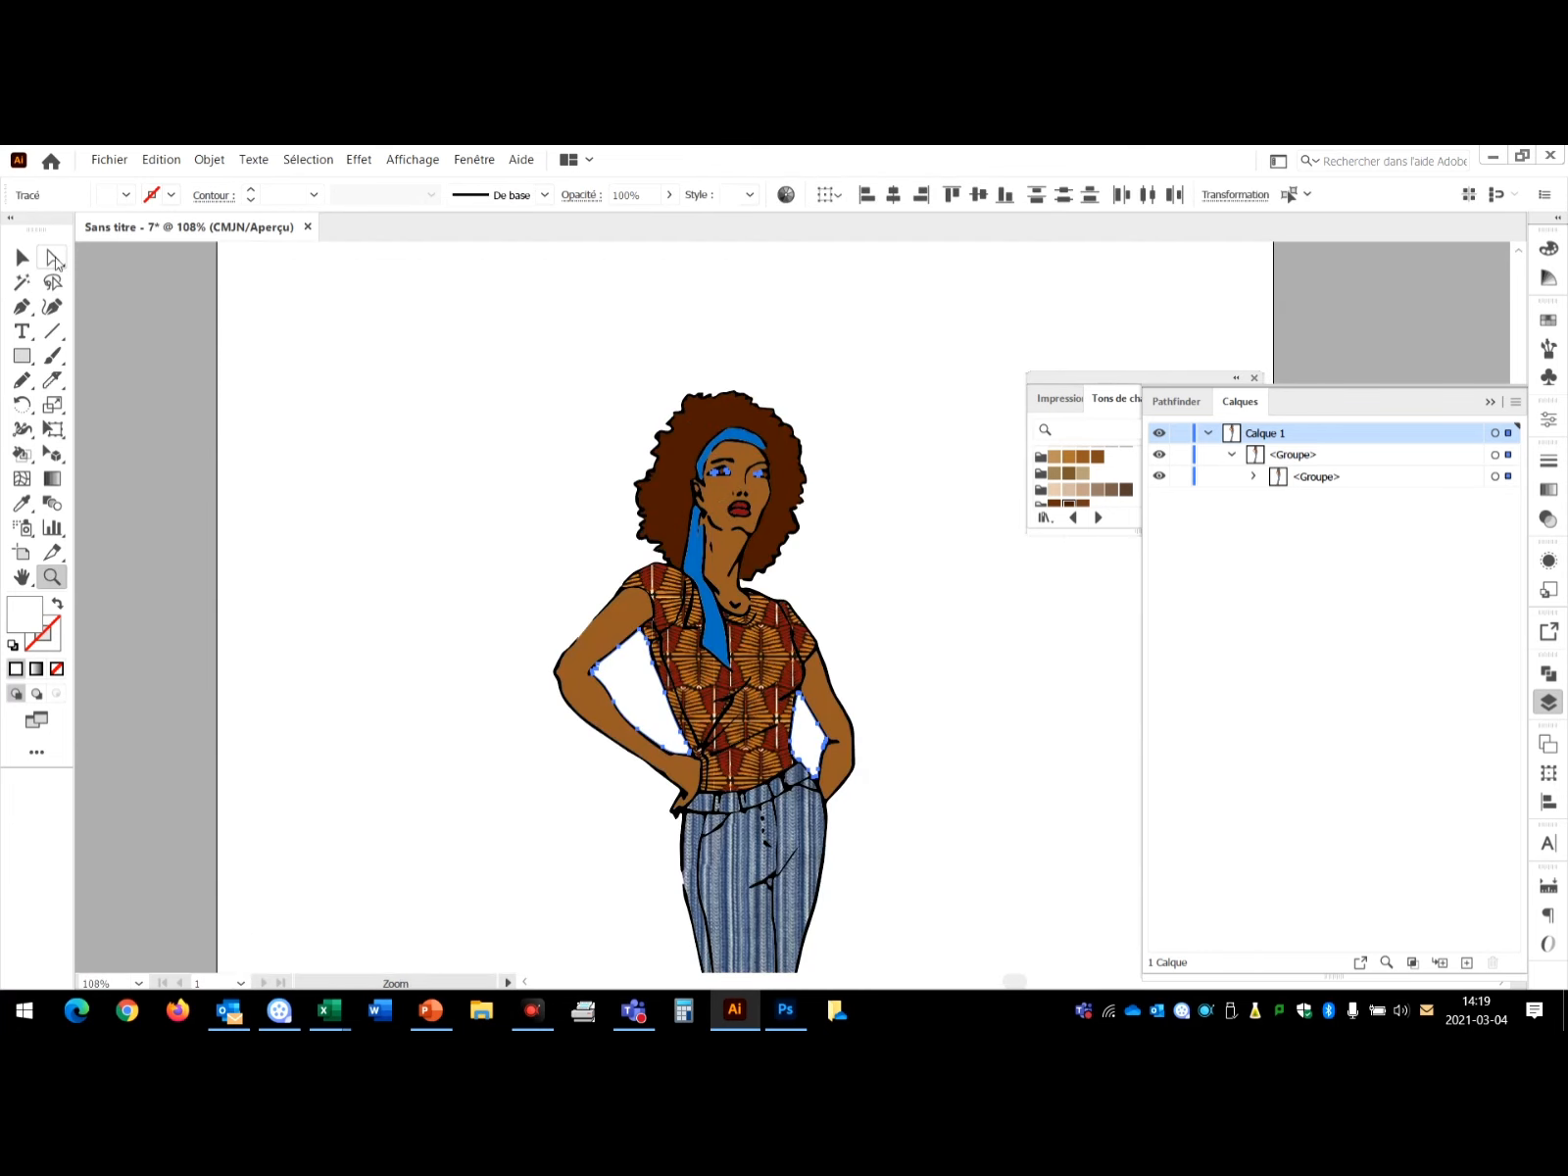
click(54, 258)
click(238, 392)
click(618, 710)
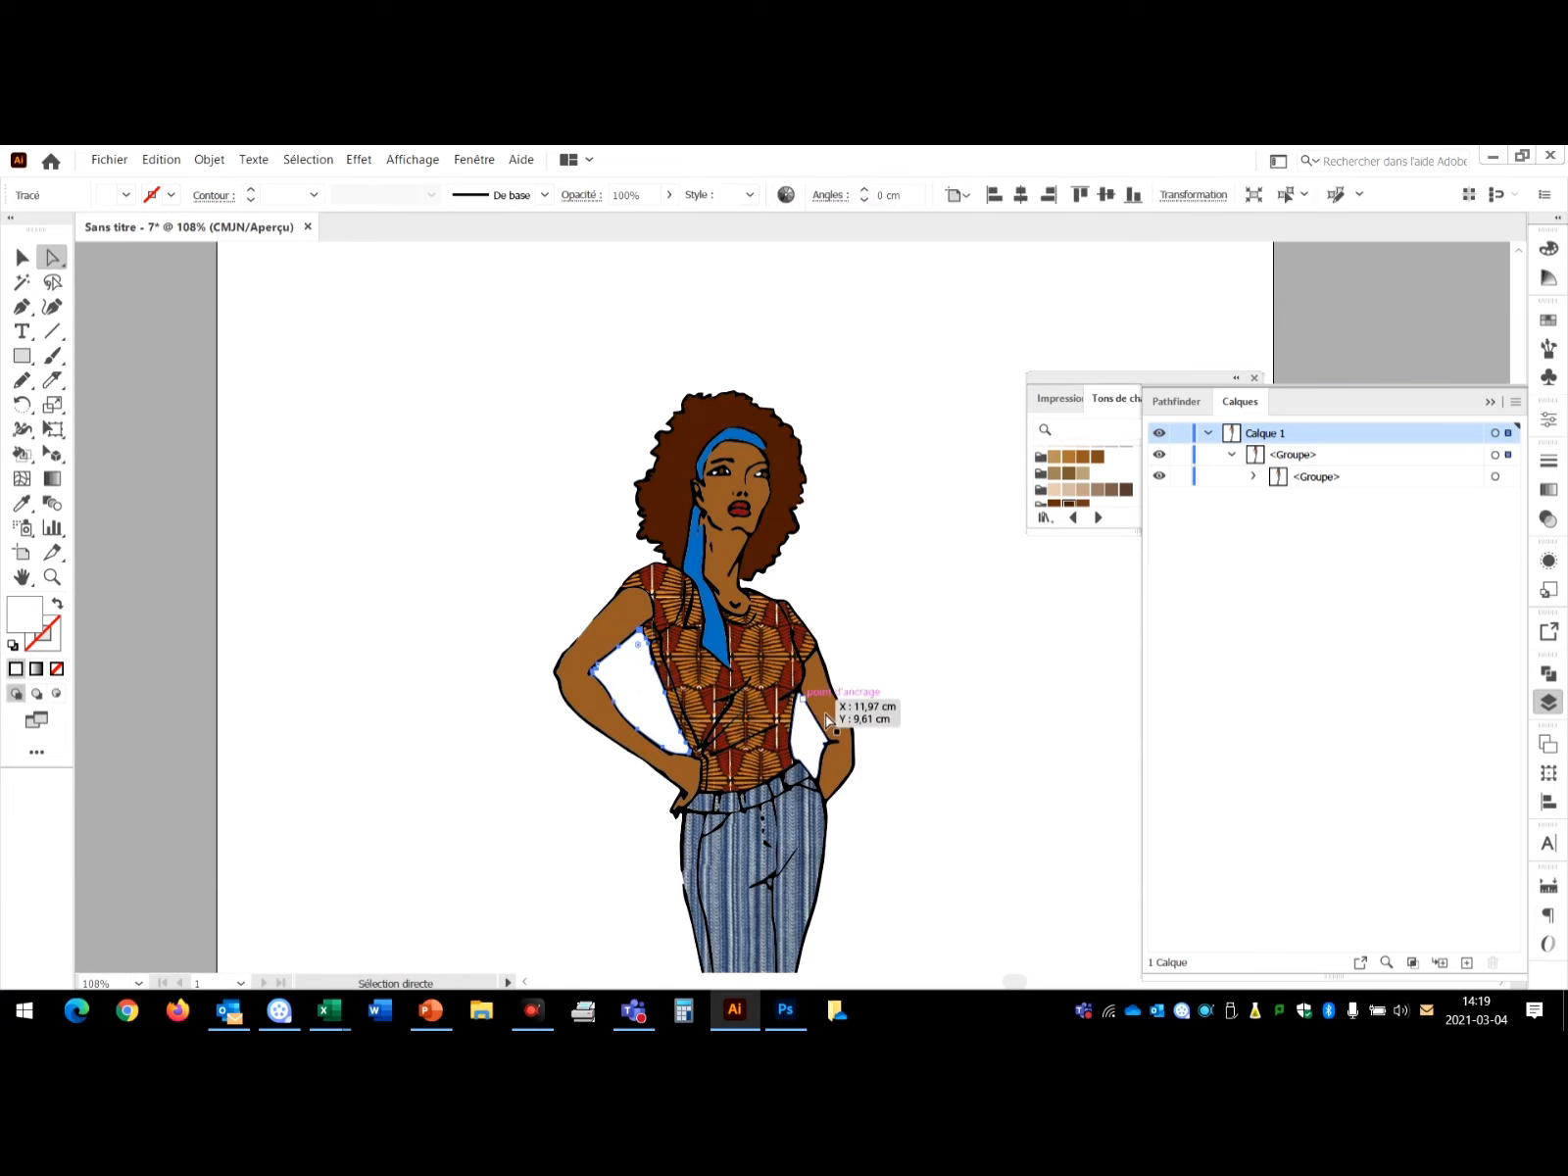
click(817, 749)
key(Delete)
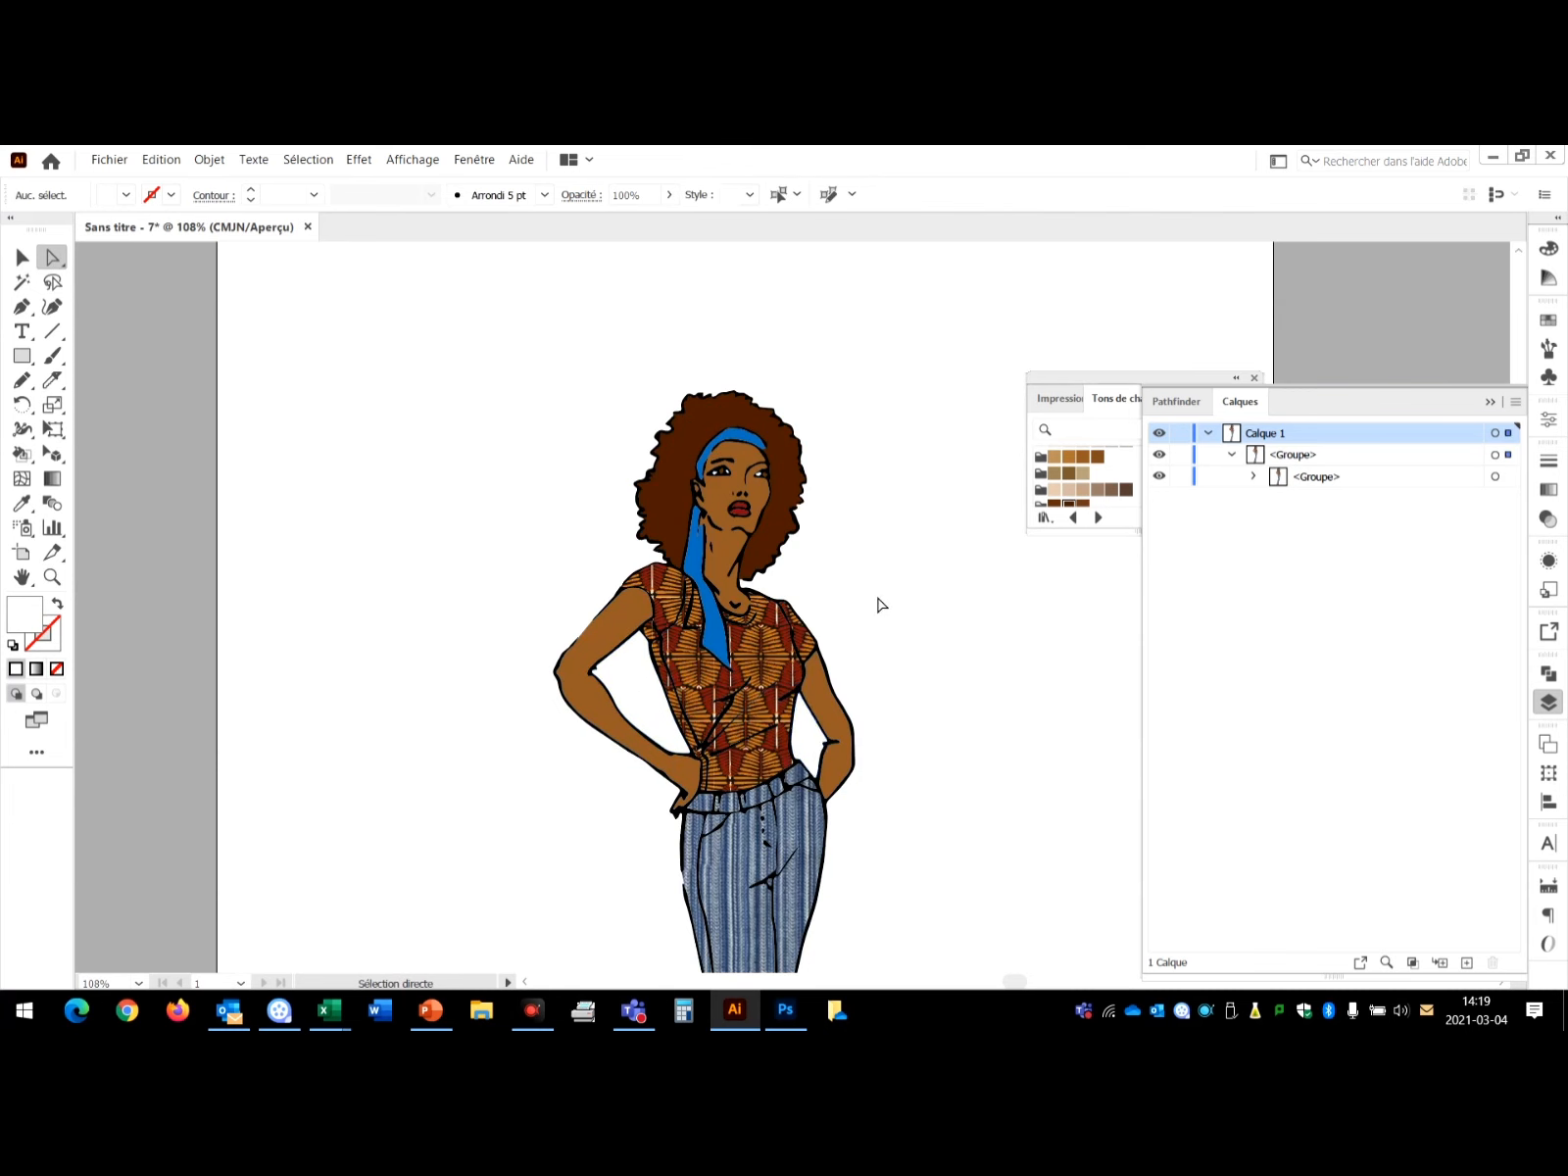
Cut the front trouser leg's denim shape across the knee with the Knife tool.
scroll(881, 605, down, 6)
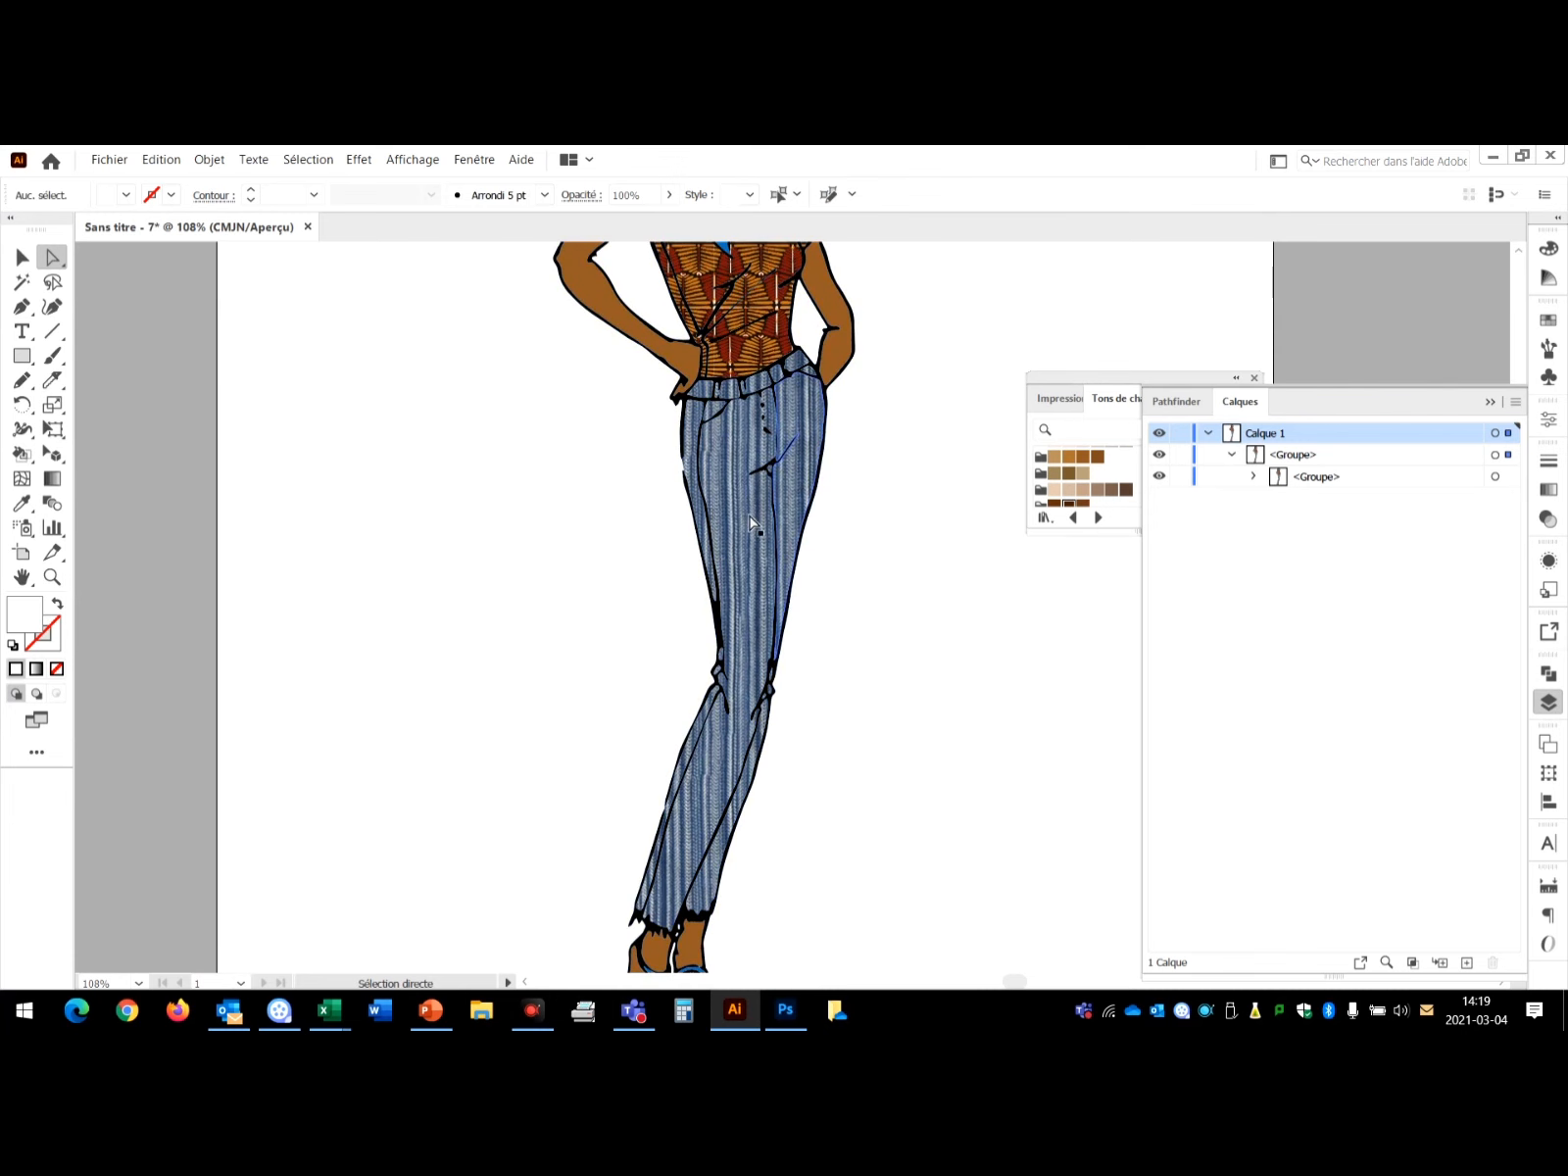
click(748, 519)
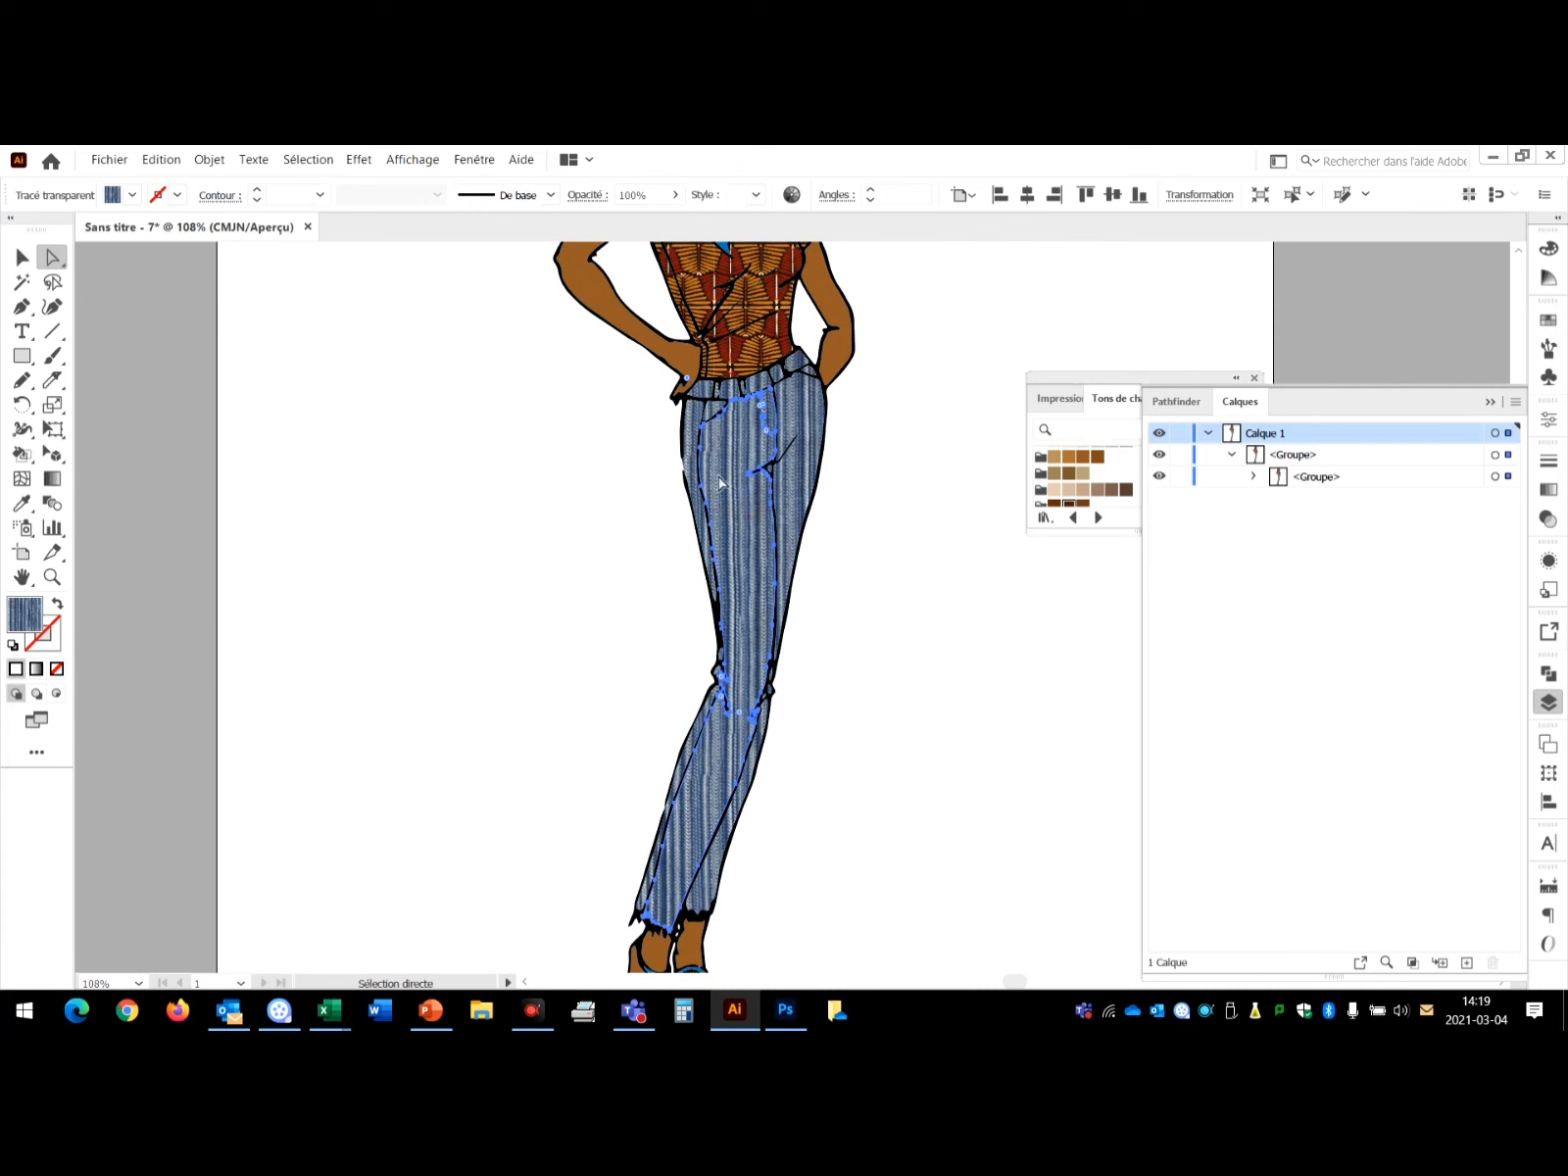
click(56, 384)
click(129, 428)
mouse_move(726, 706)
mouse_down()
mouse_move(770, 739)
mouse_move(781, 728)
mouse_up()
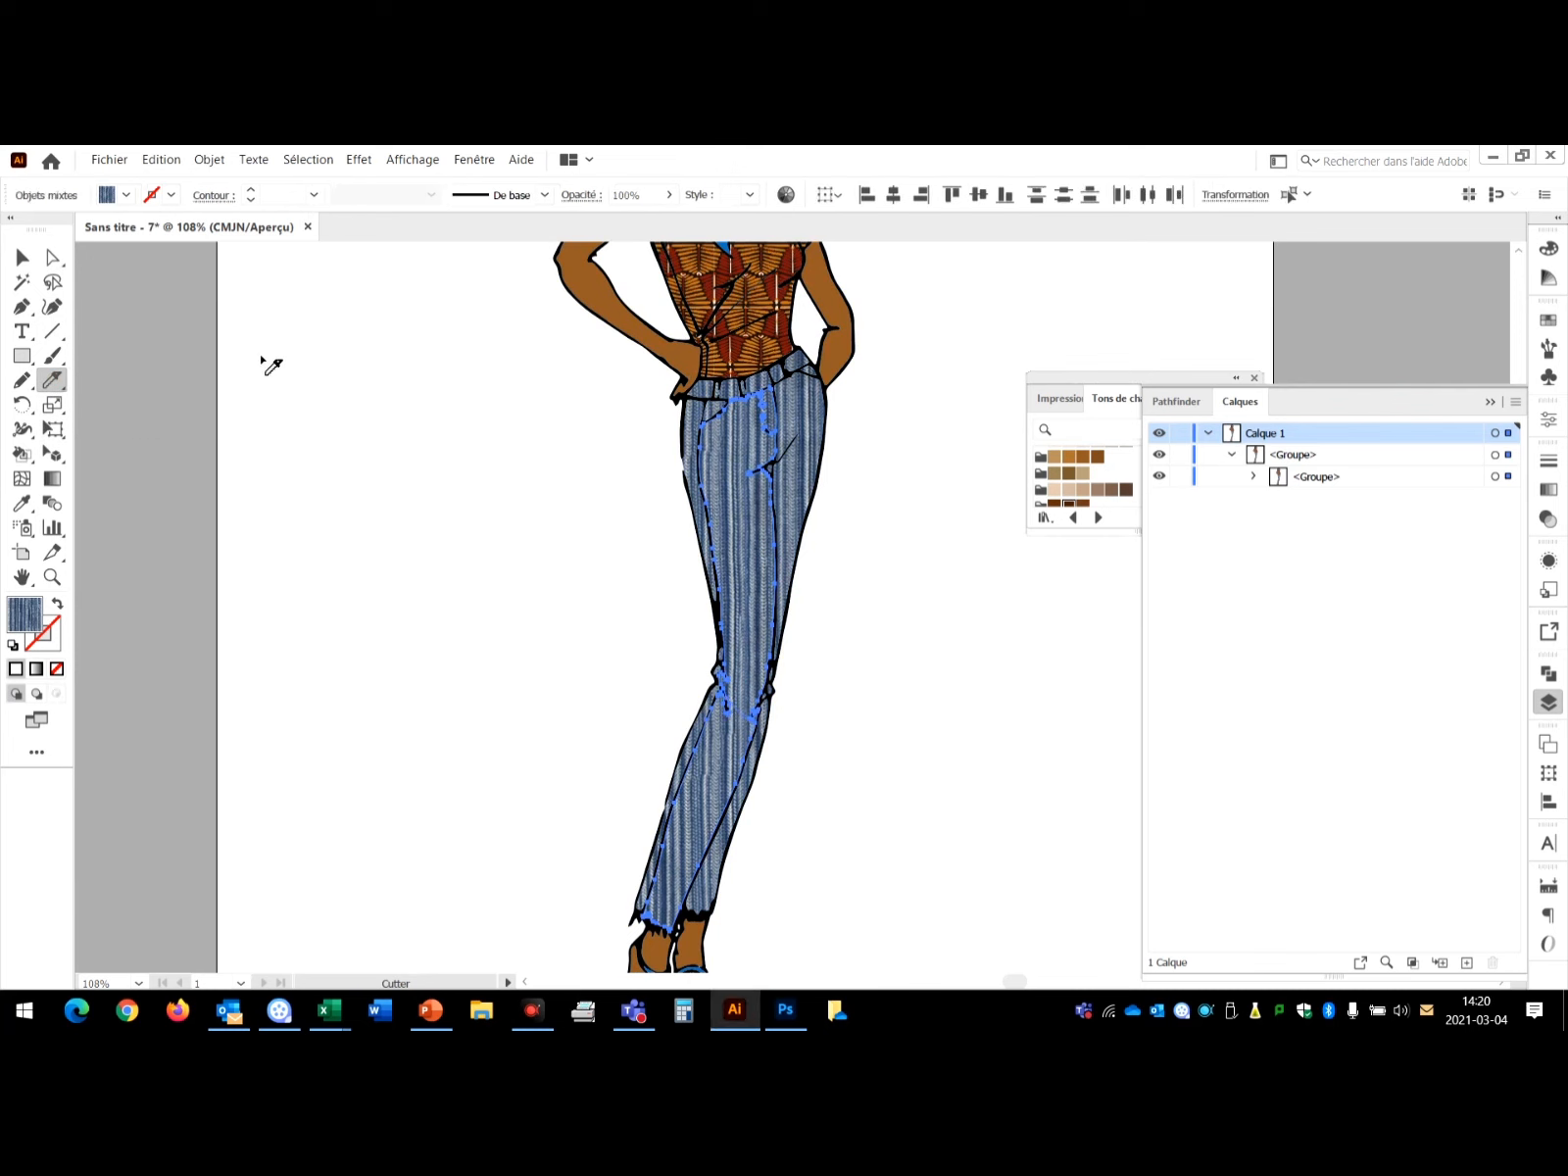
Rotate only the denim pattern of the front thigh piece slightly counter-clockwise so its stripes follow the thigh.
click(53, 258)
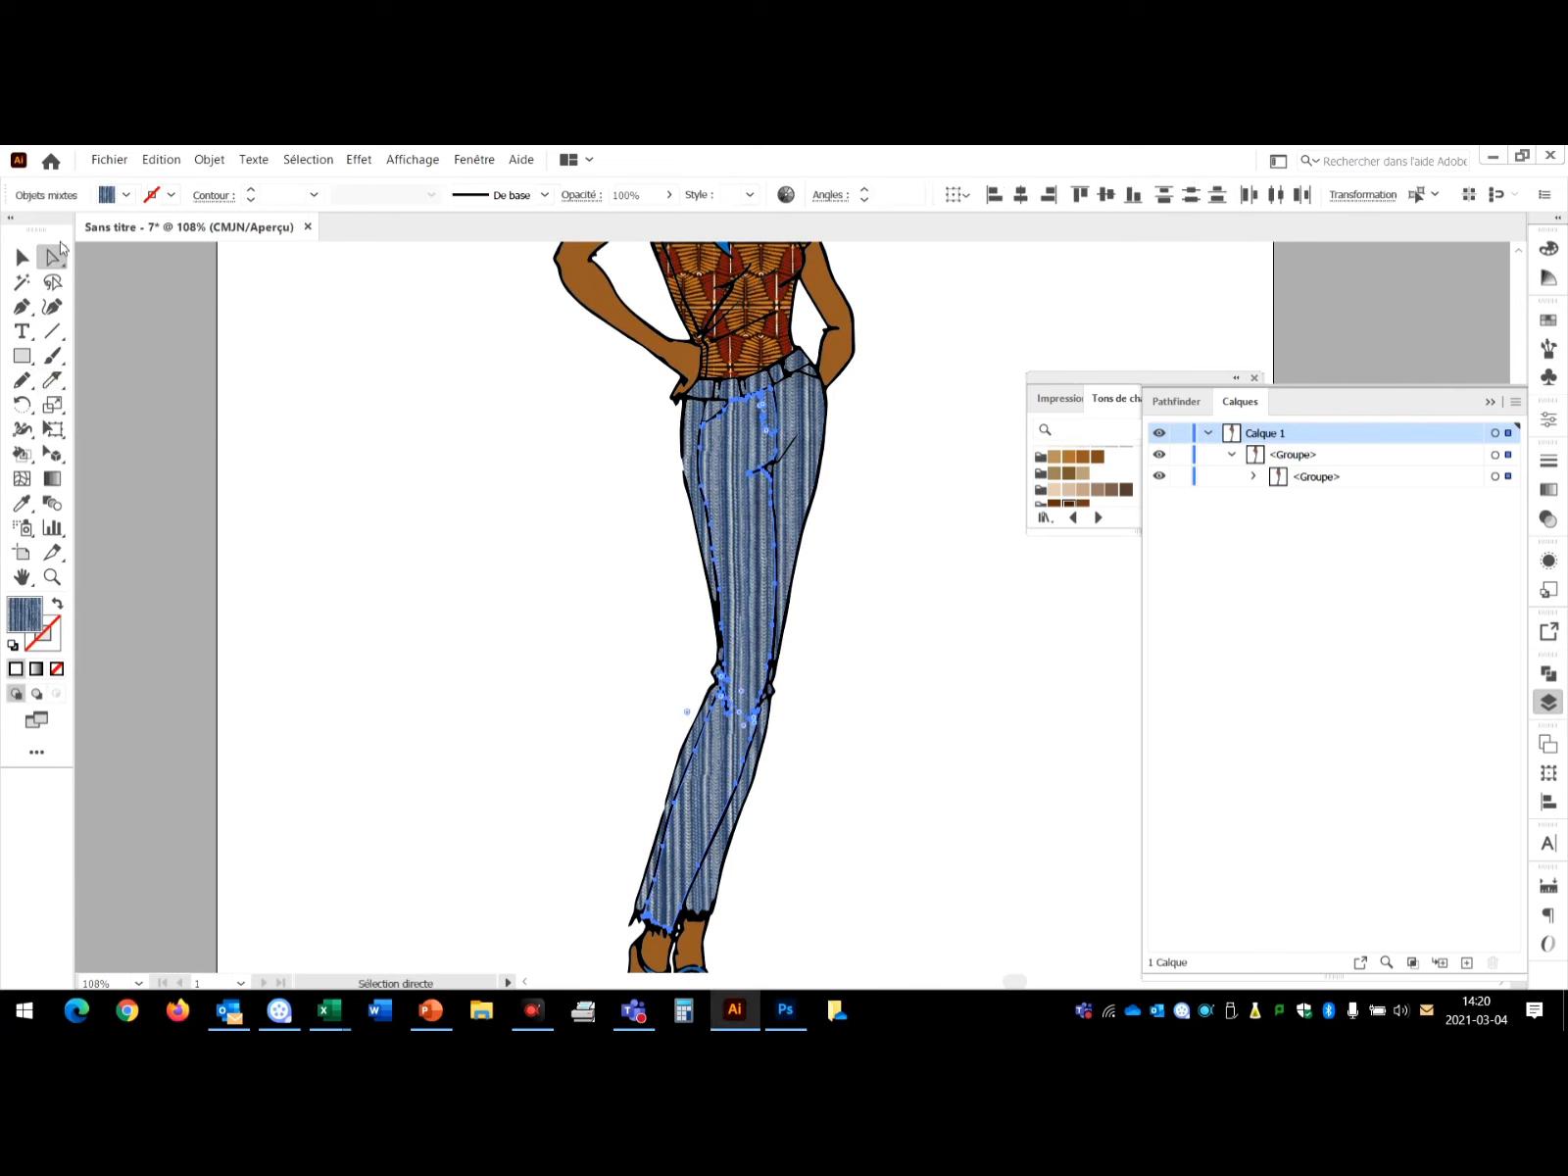
click(53, 258)
click(175, 280)
click(599, 444)
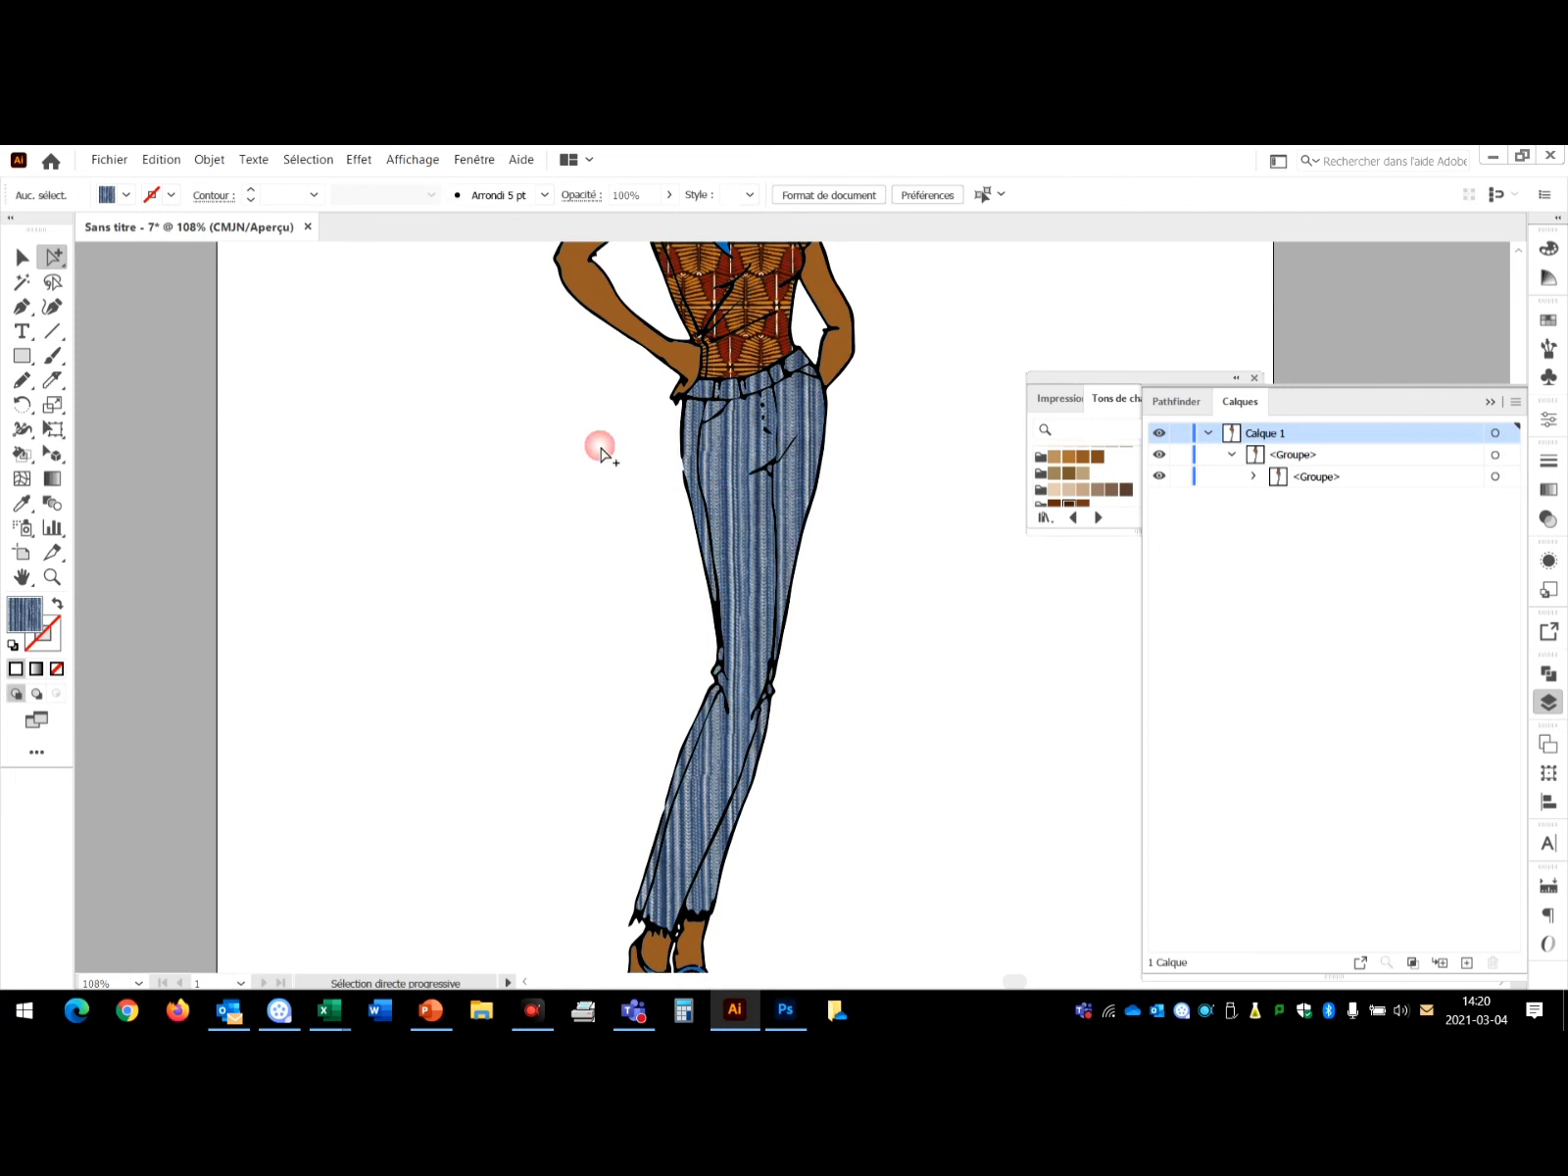
click(729, 507)
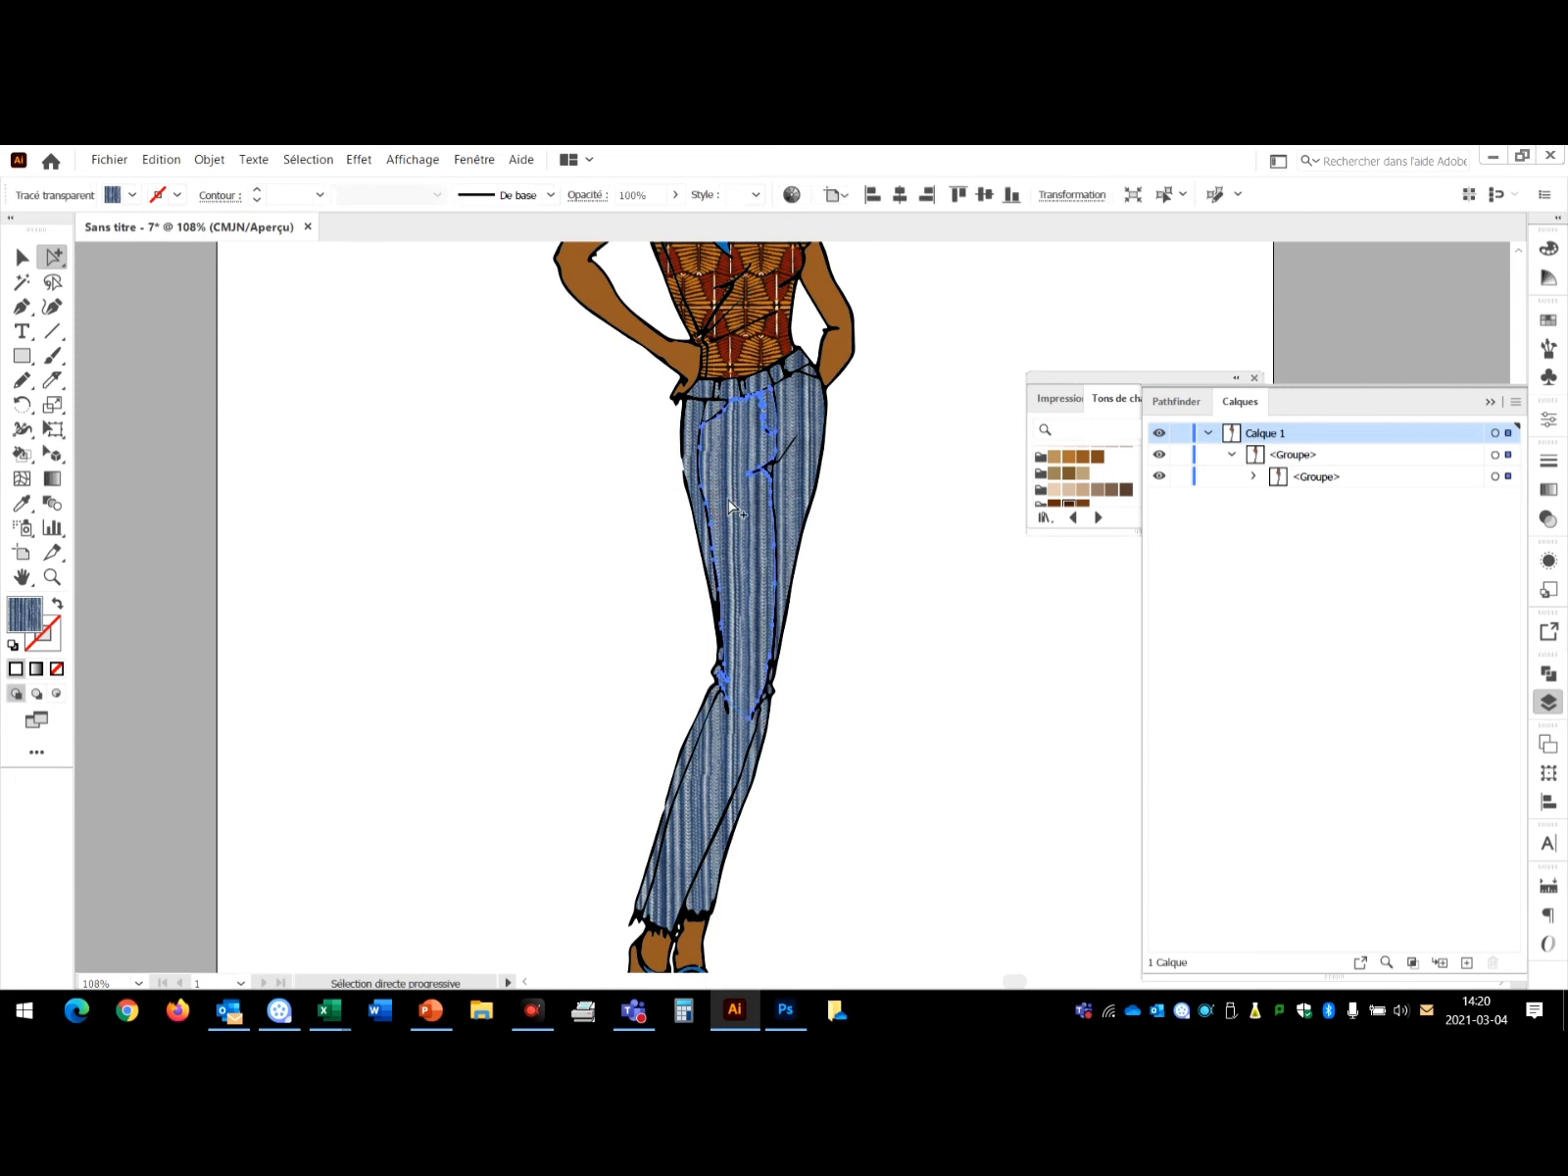
key(r)
drag(831, 357, 799, 372)
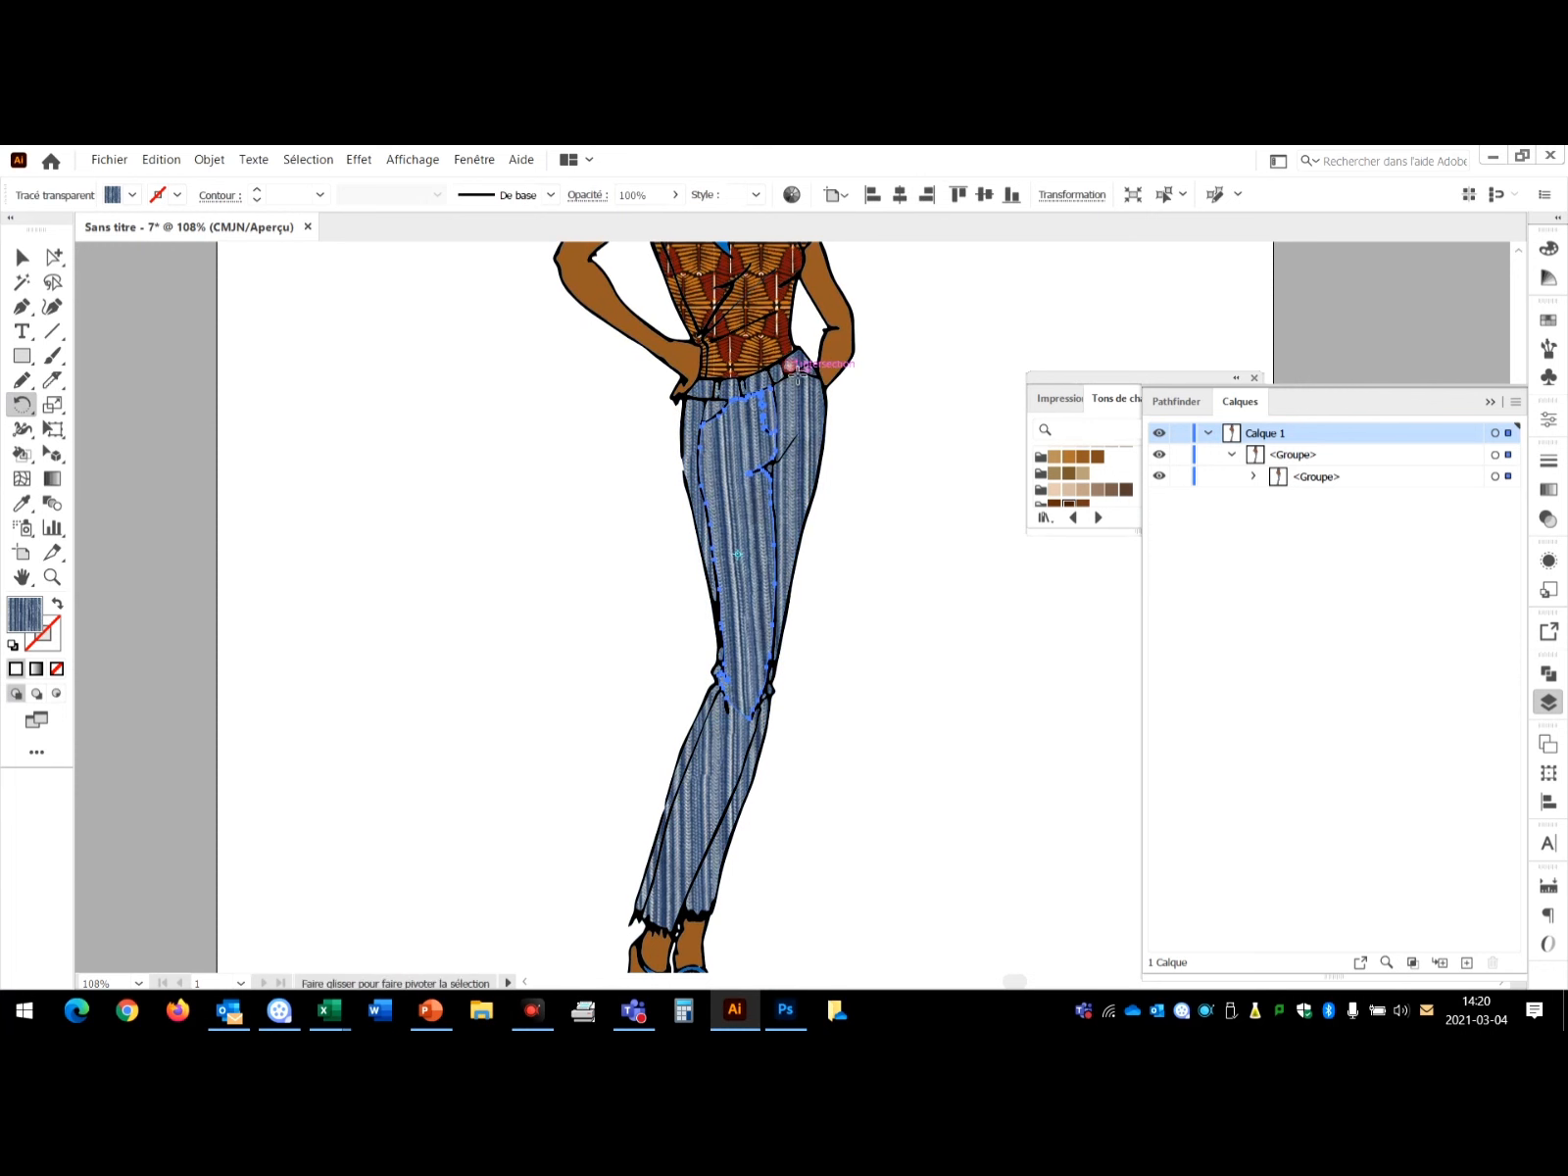
Rotate only the denim pattern of the front leg's piece below the knee clockwise so its stripes follow the lower leg.
click(53, 257)
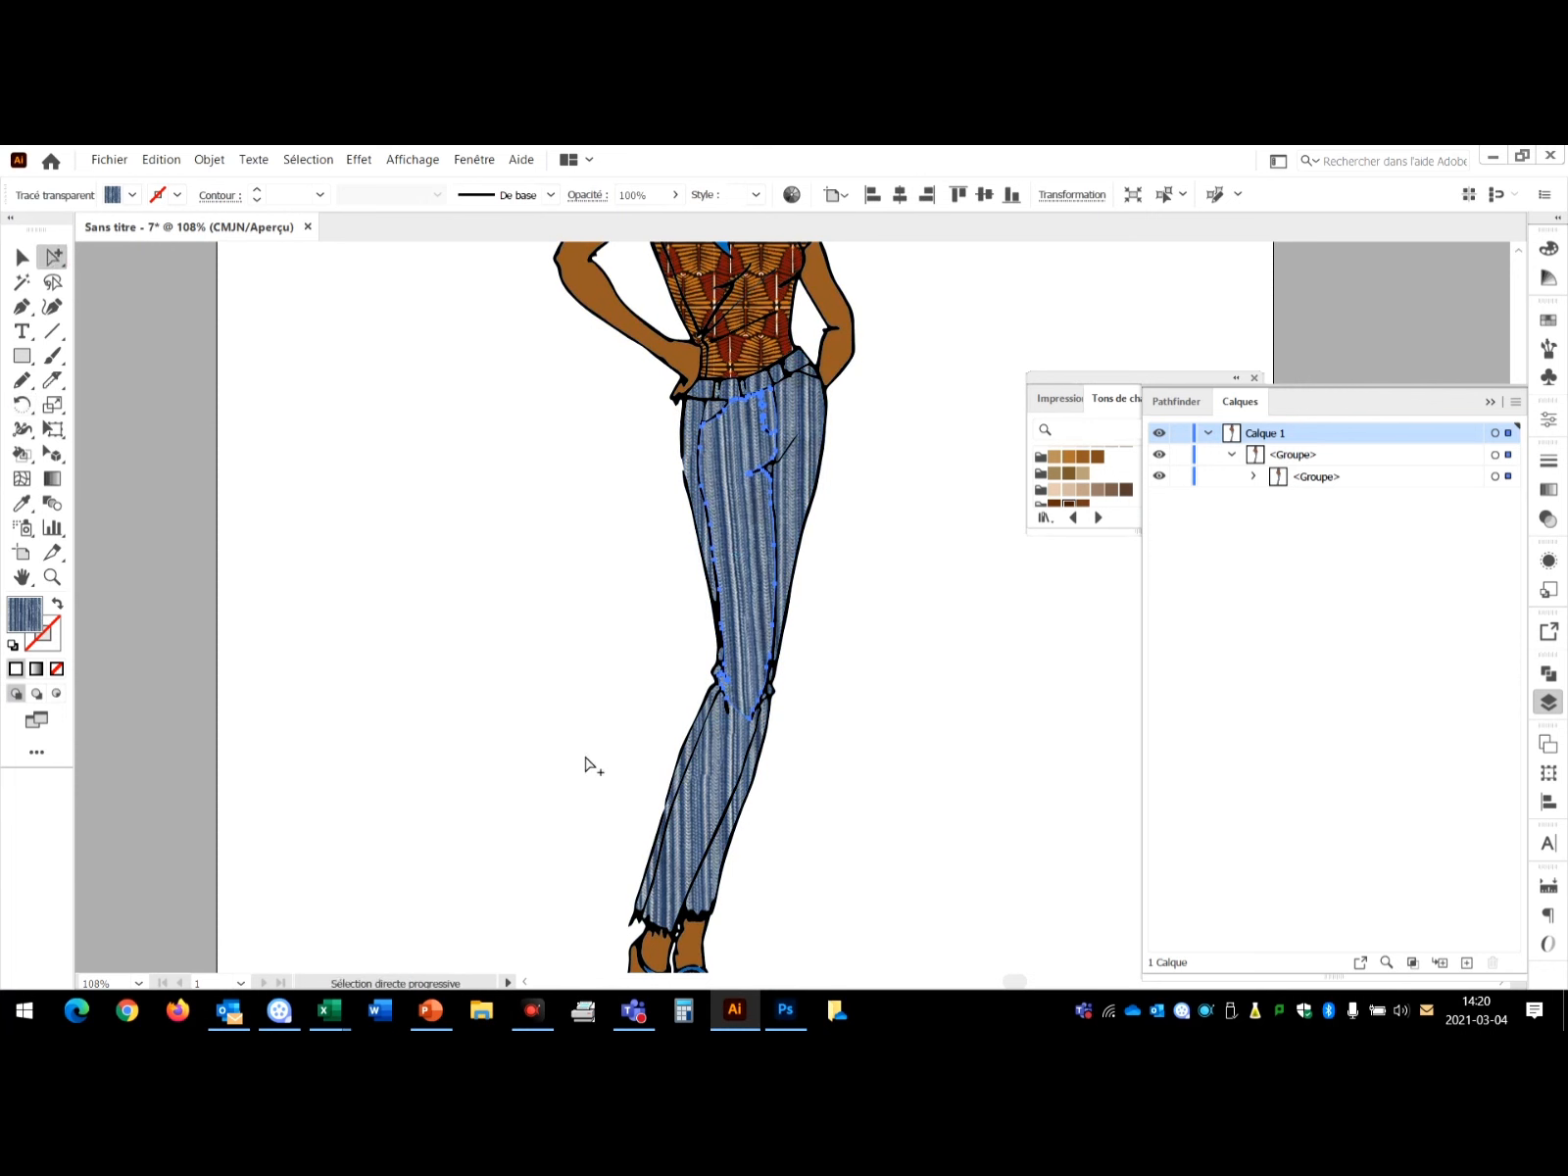
click(725, 774)
key(r)
drag(829, 690, 879, 733)
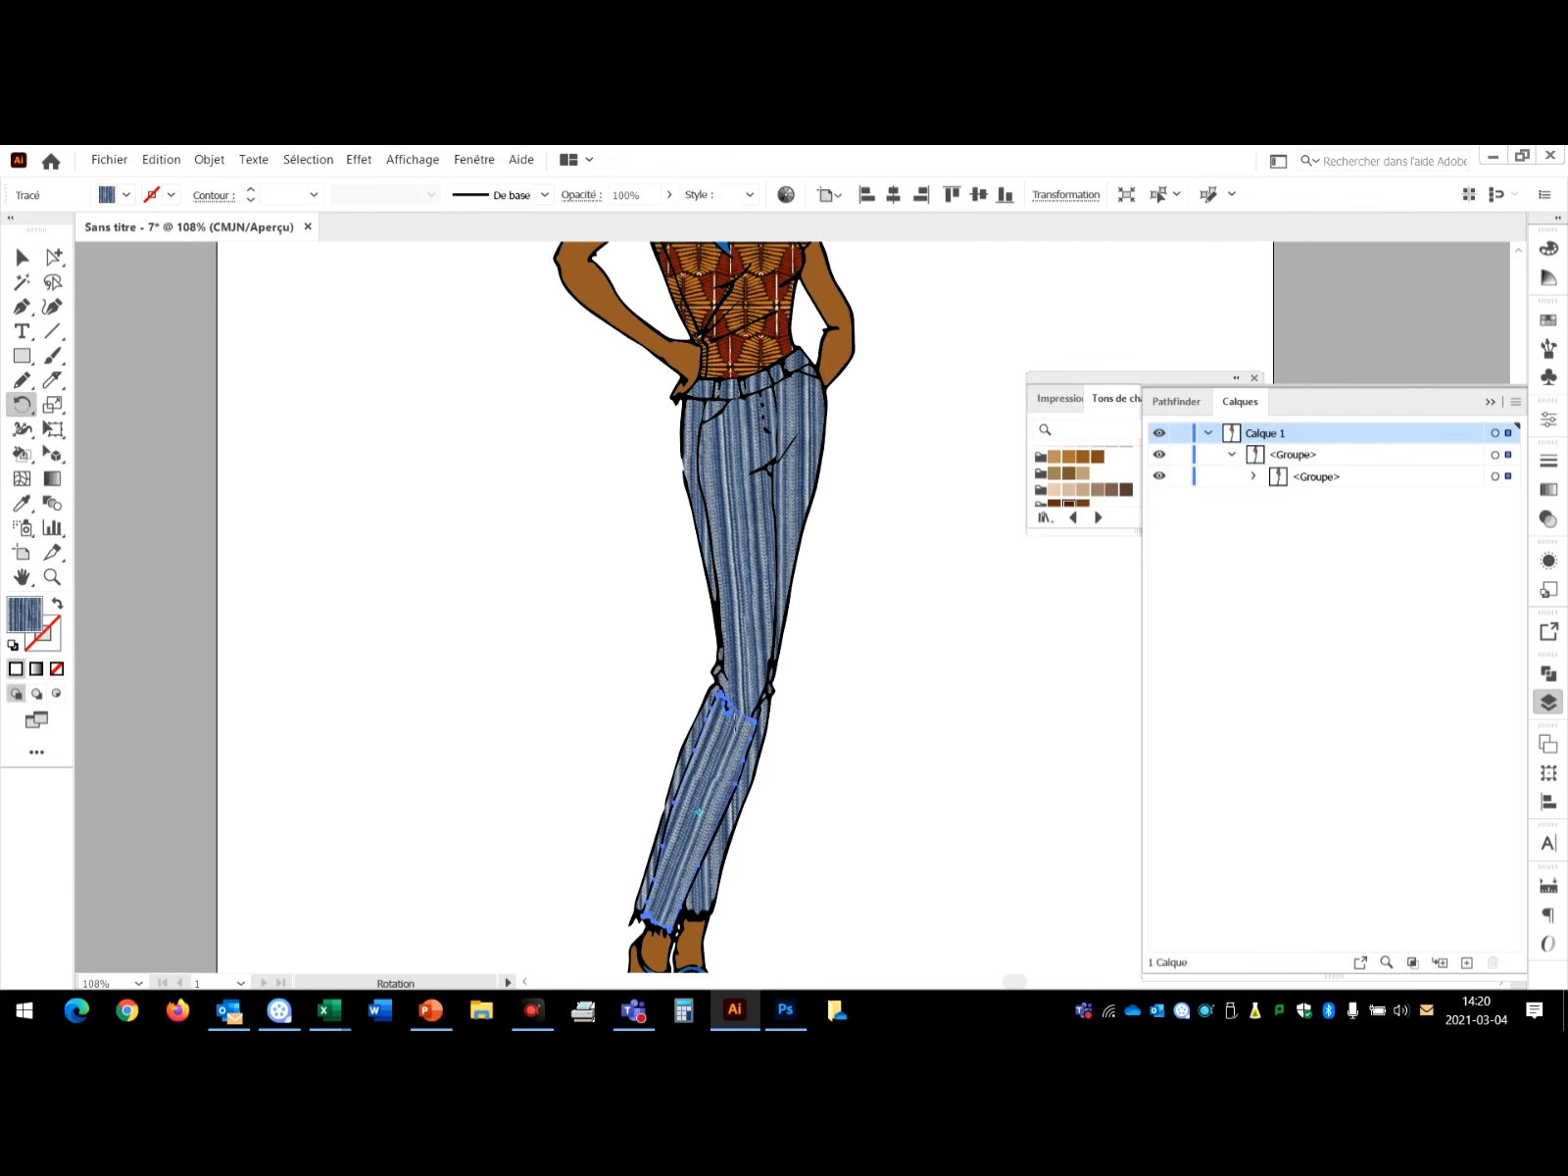
Rotate only the denim pattern of the rear thigh piece slightly clockwise so its stripes follow that leg.
click(55, 258)
click(814, 428)
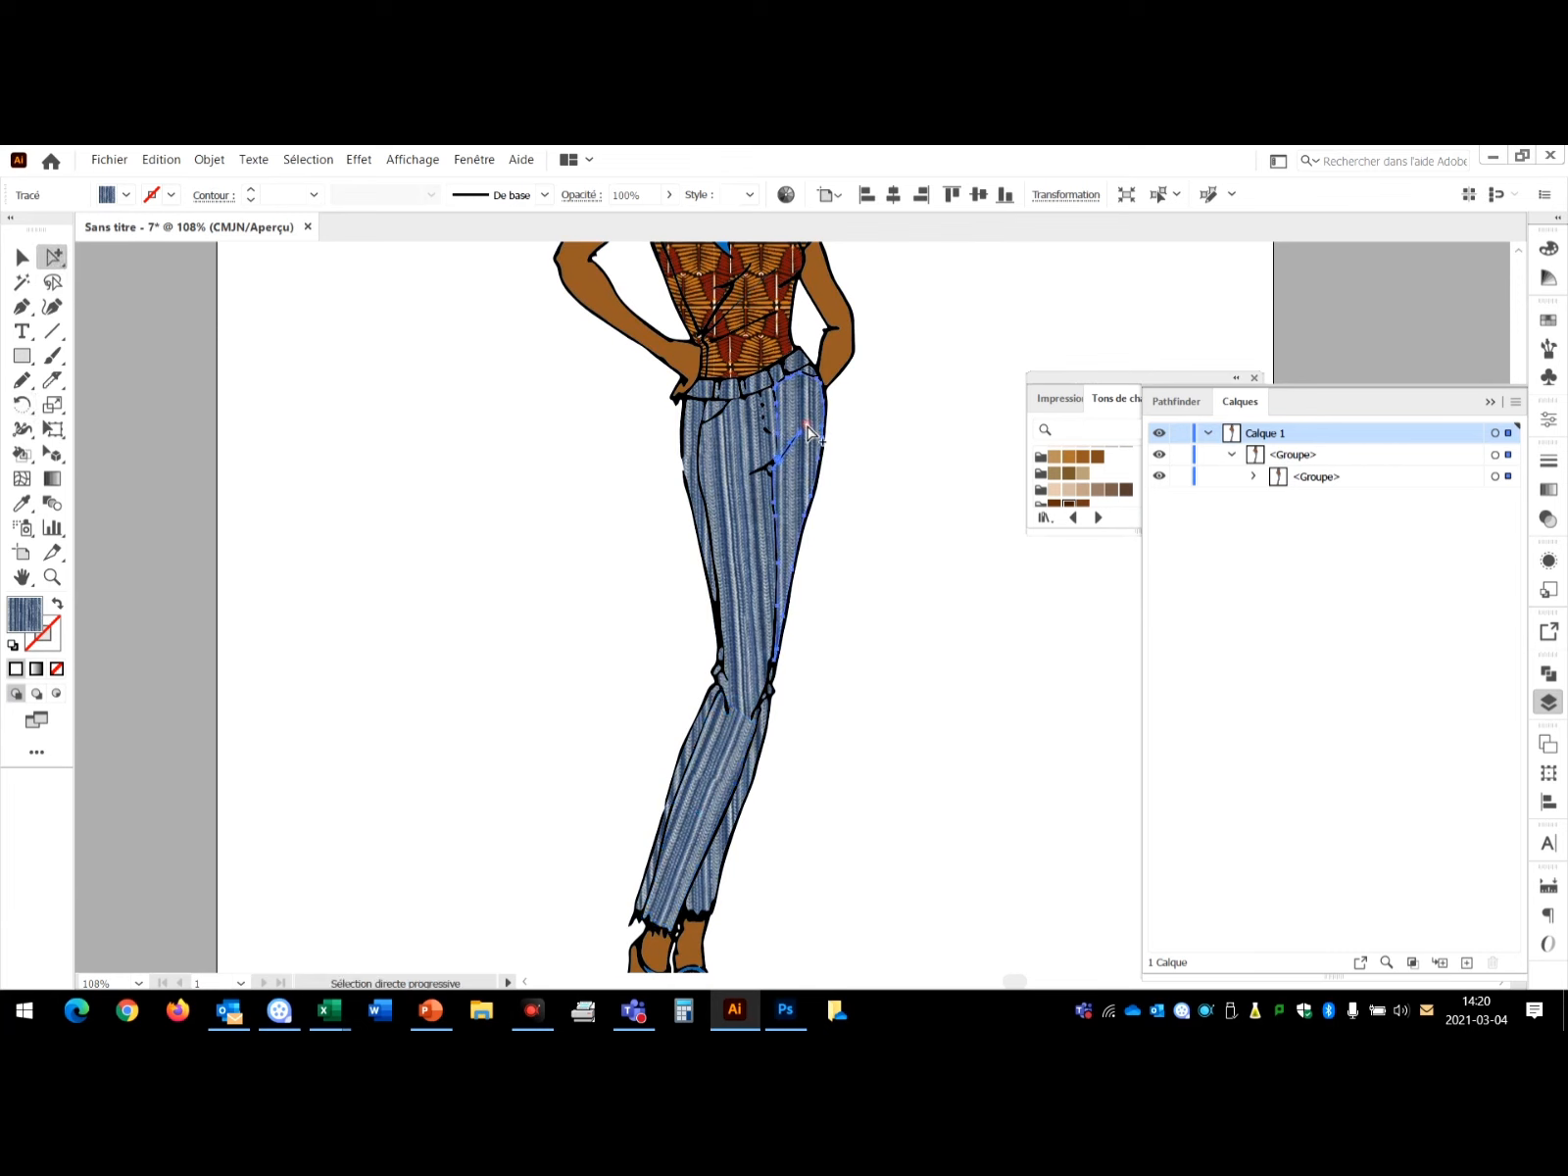
key(r)
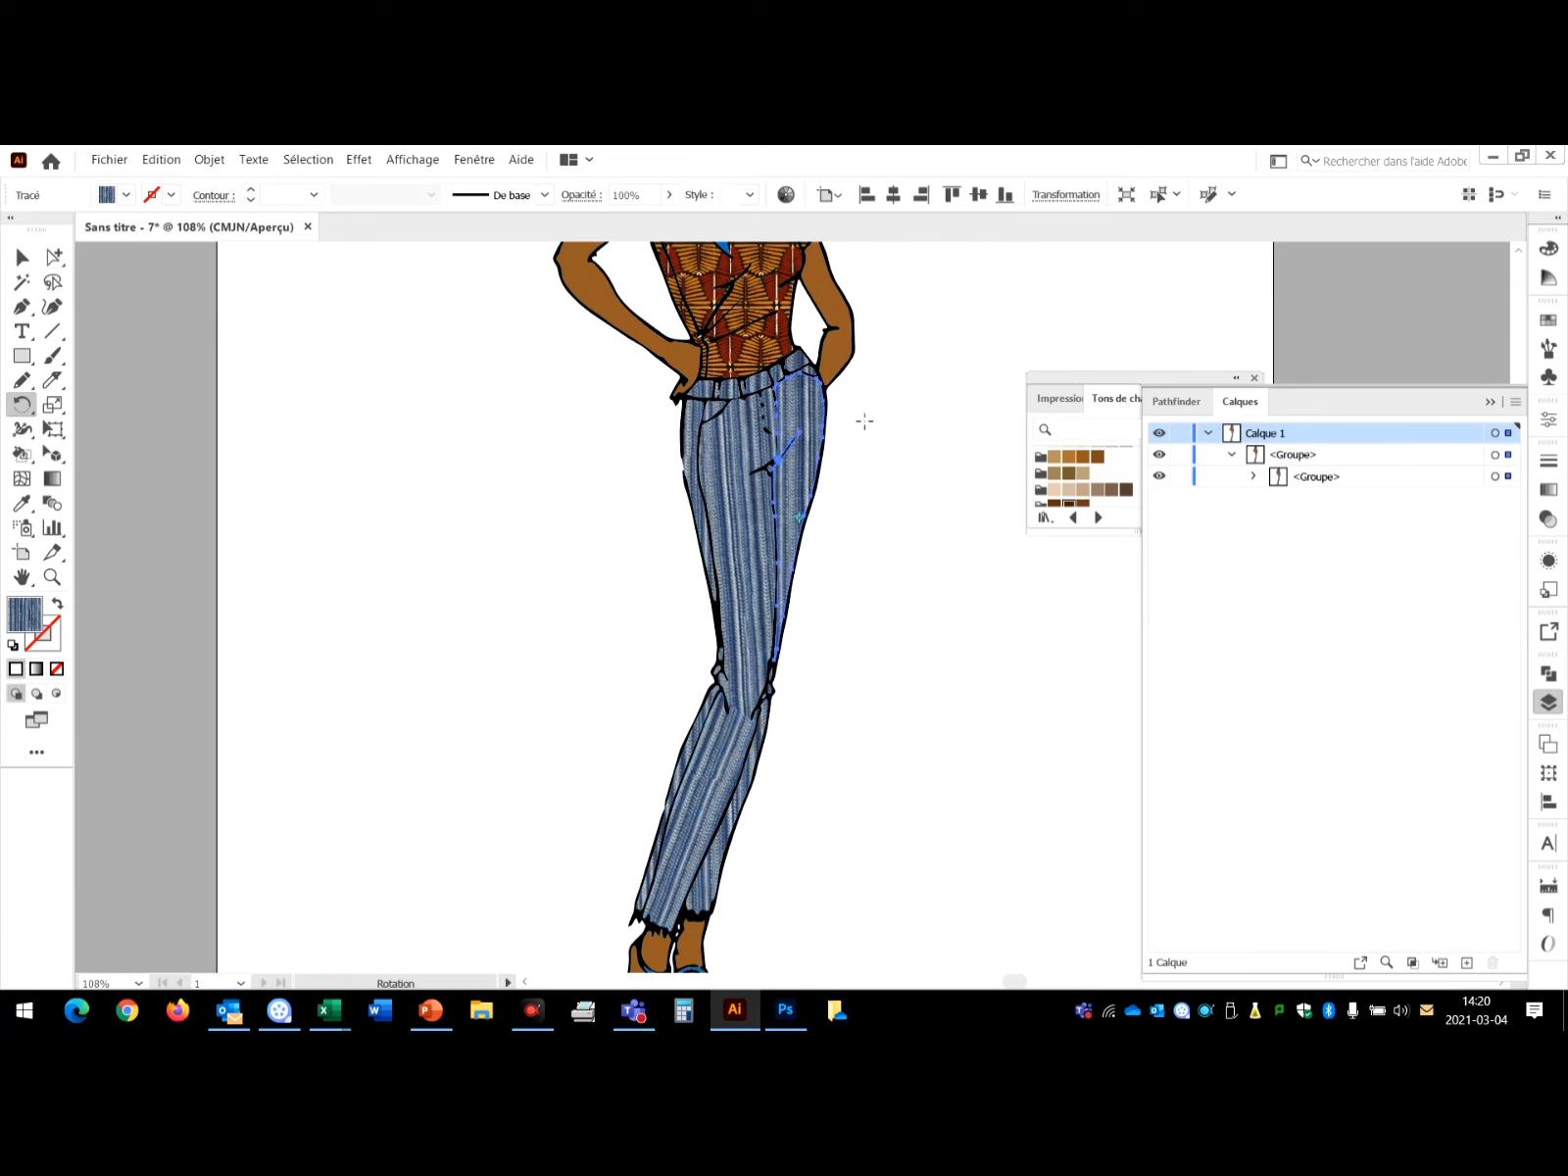
drag(889, 392, 920, 398)
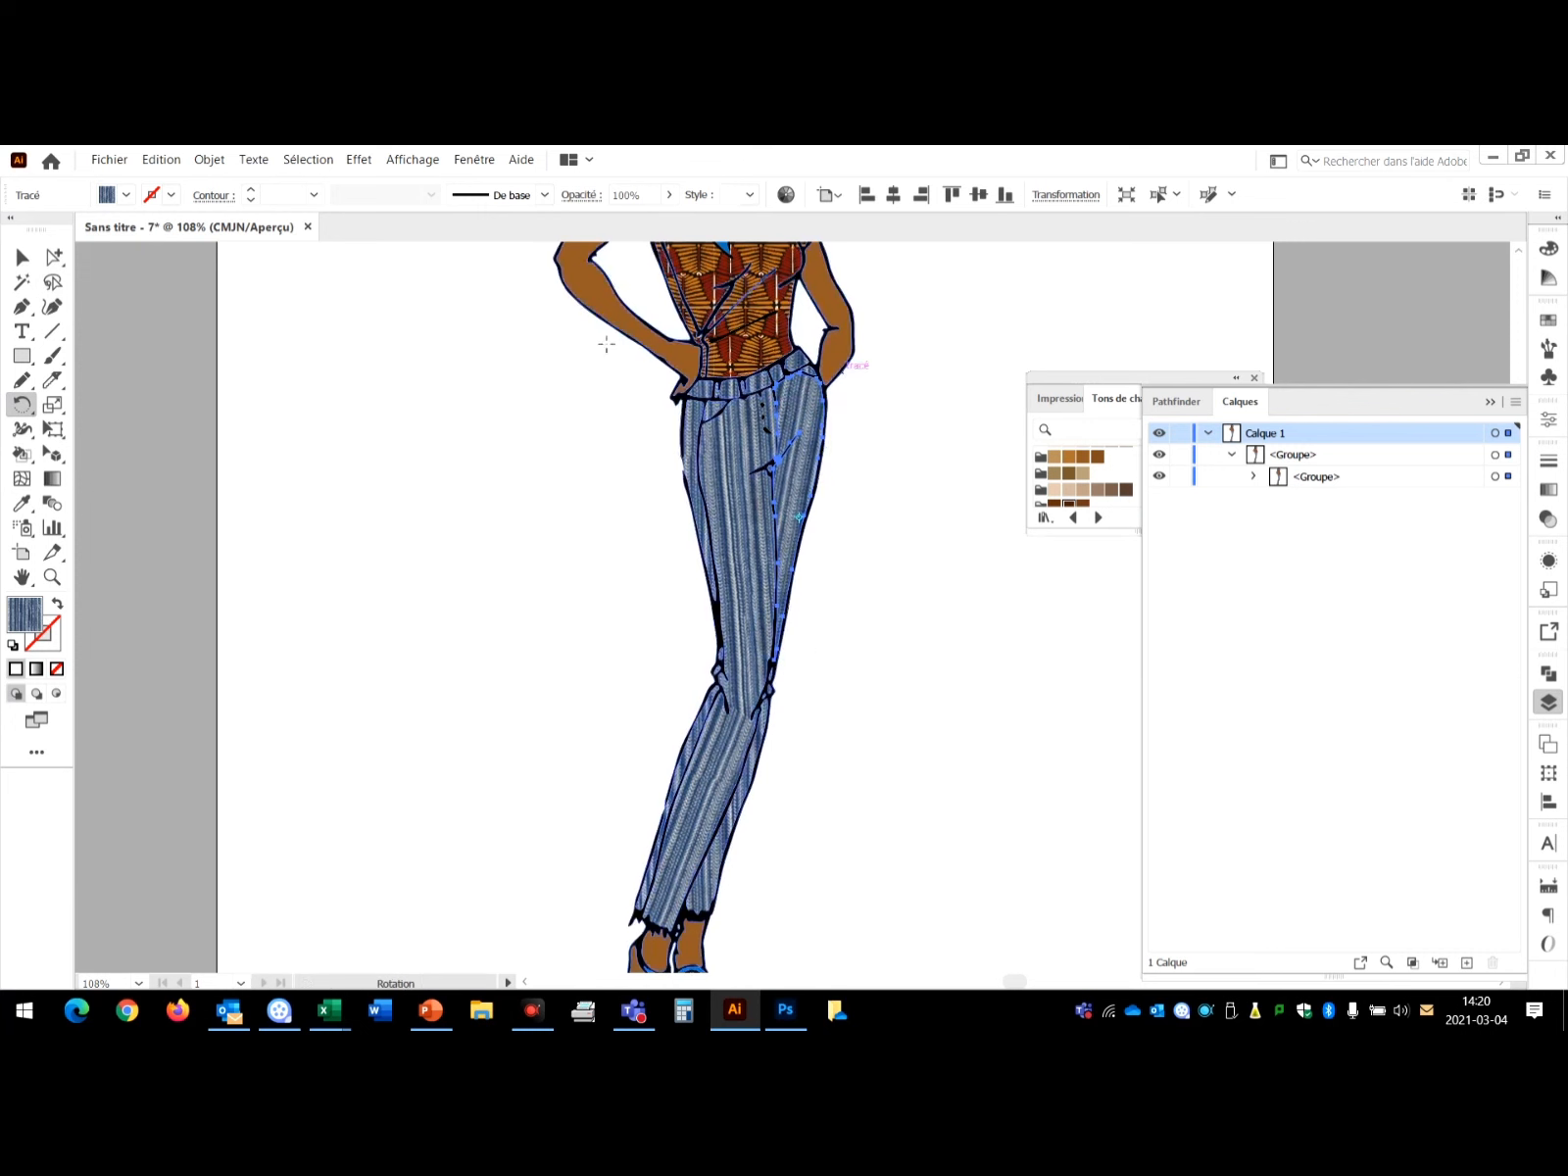
Cut the rear thigh's denim shape with the Knife tool from the outer hip to the crotch fold.
click(53, 379)
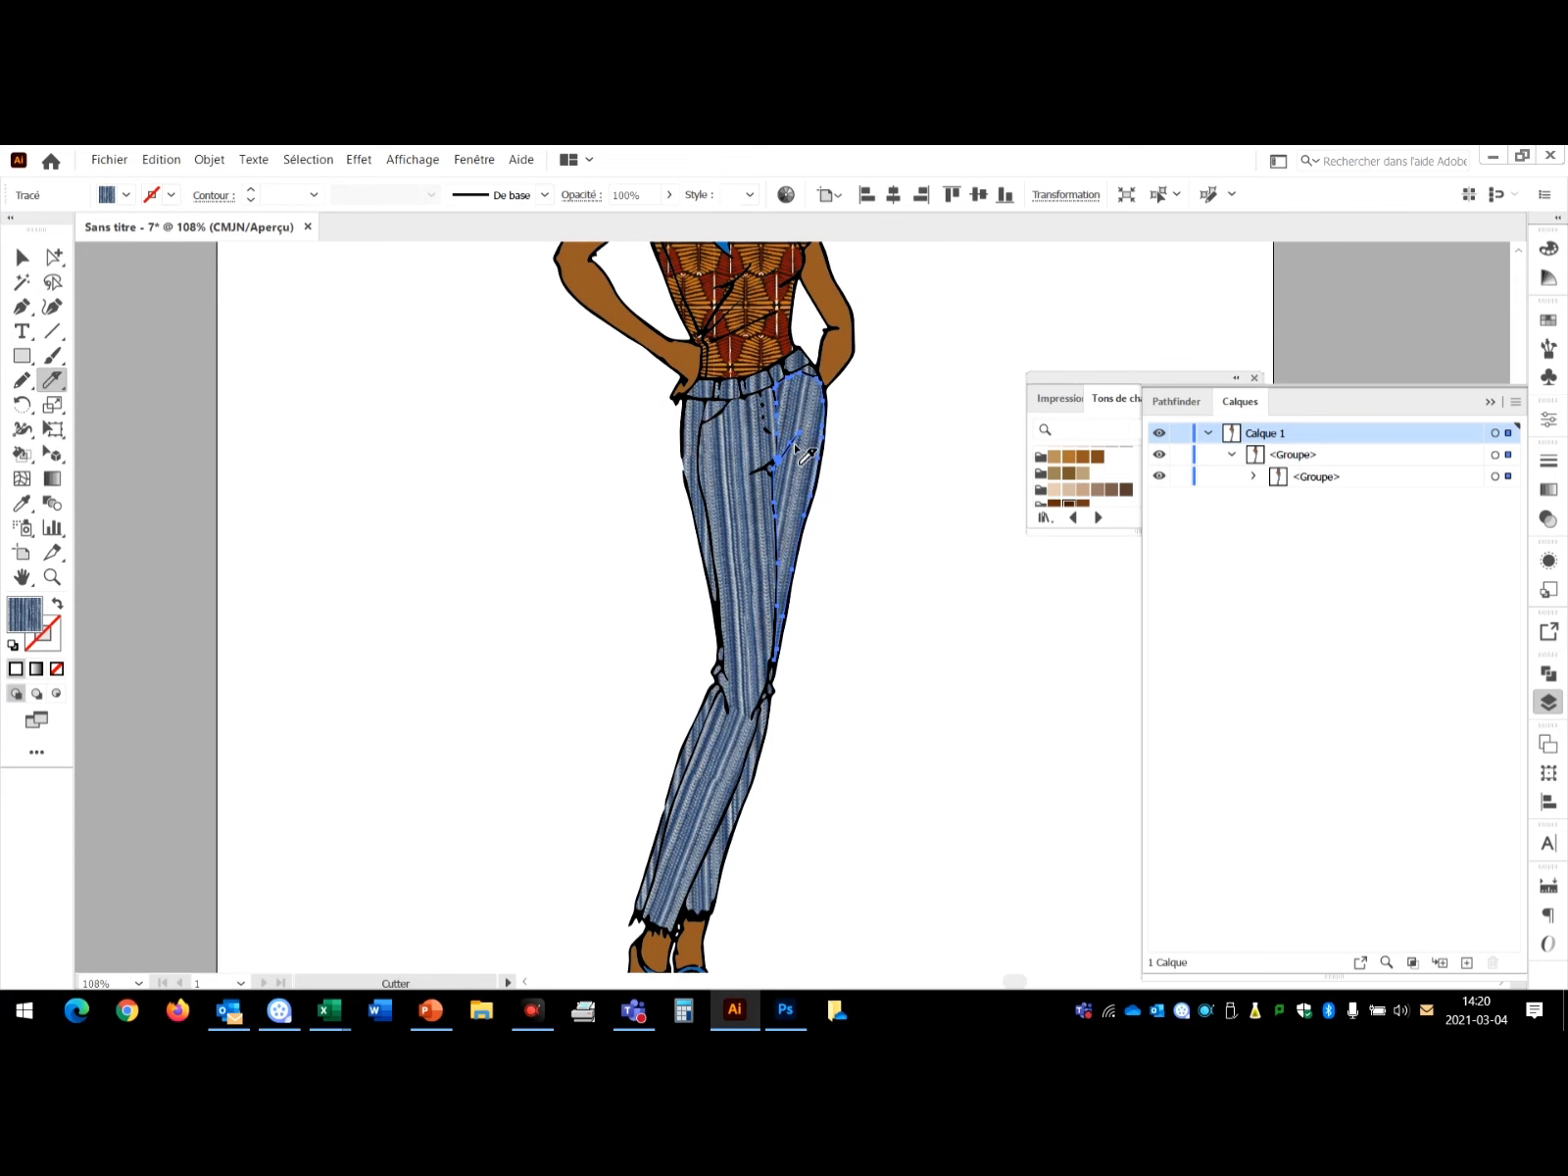
ctrl+click(774, 411)
ctrl+click(800, 400)
key(z)
drag(717, 350, 960, 598)
click(52, 380)
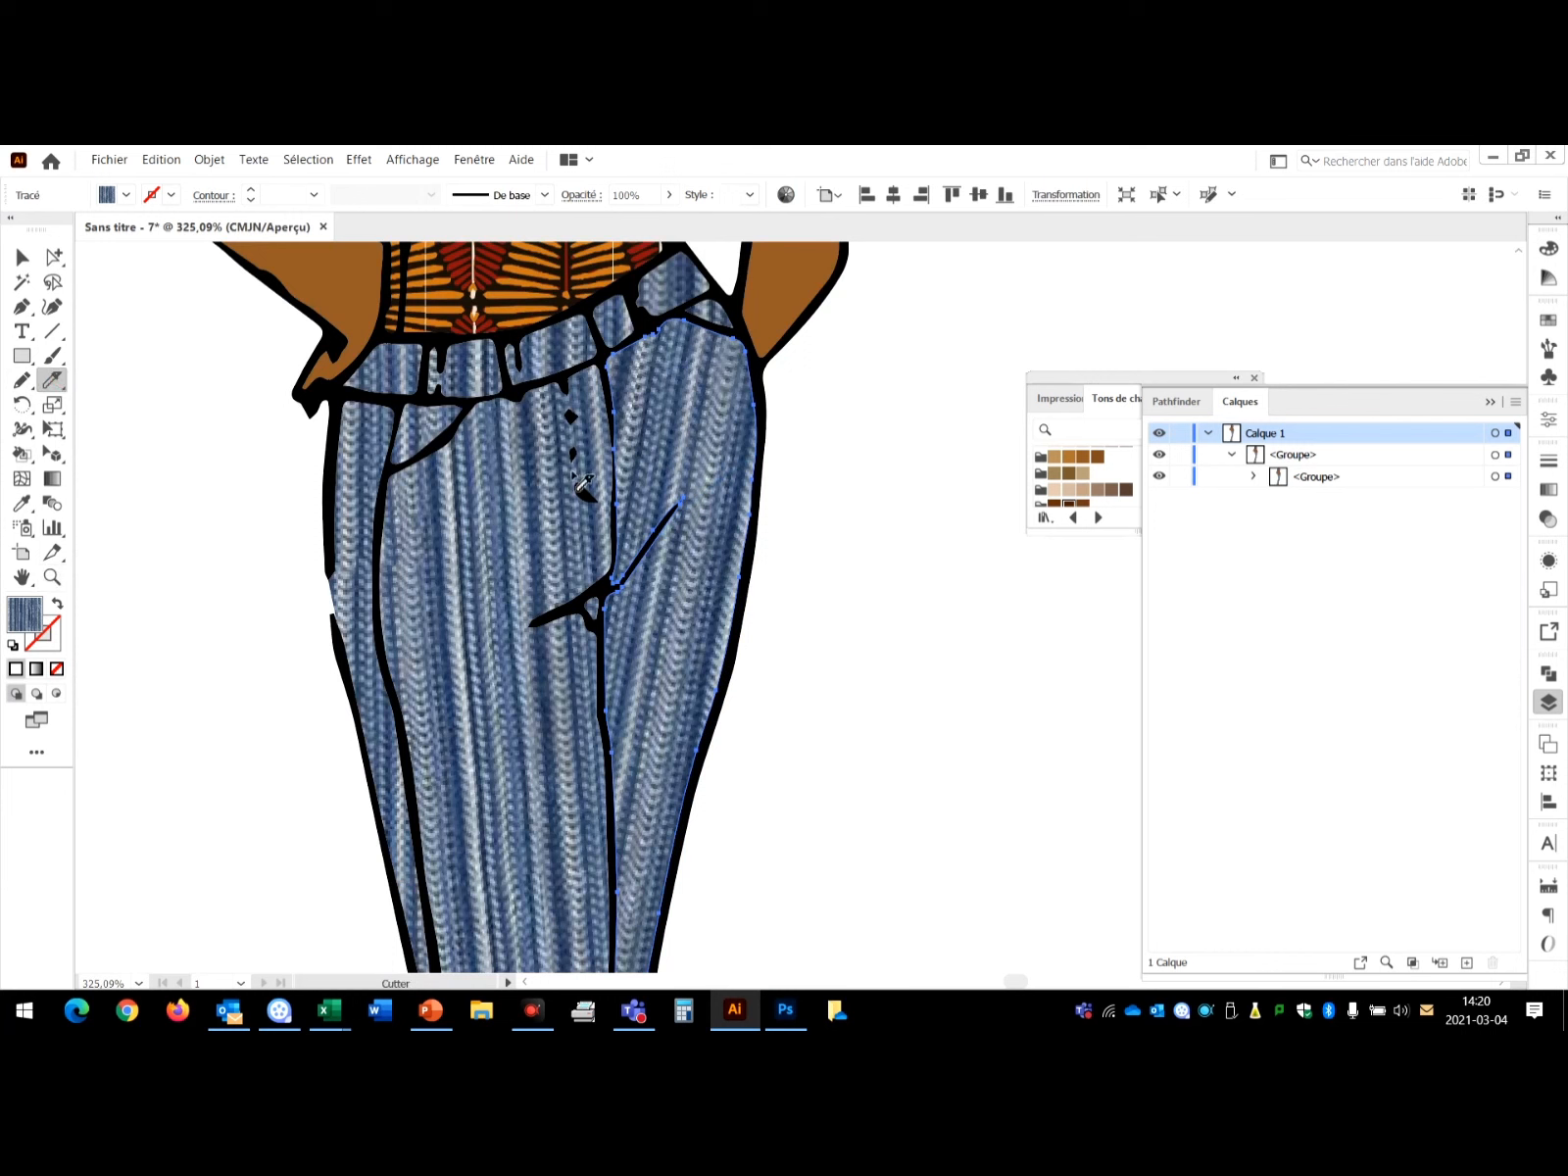
mouse_move(809, 443)
mouse_down()
mouse_move(736, 457)
mouse_move(627, 569)
mouse_up()
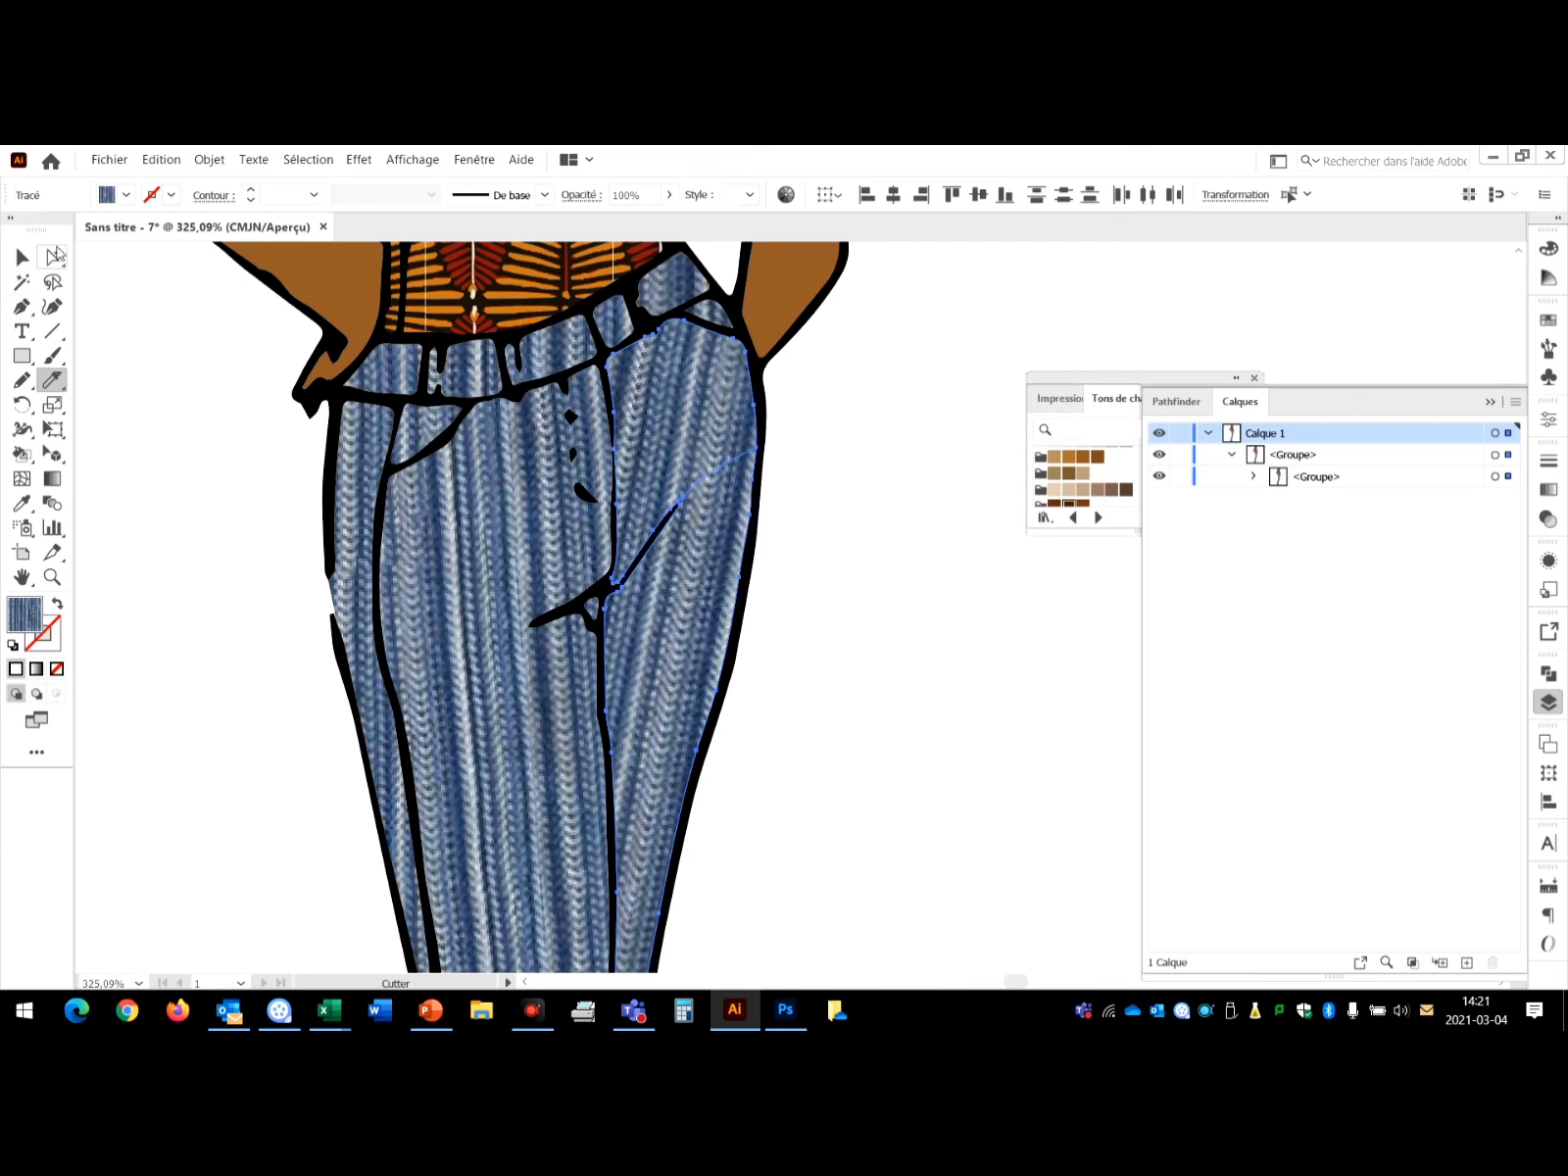
Rotate only the denim pattern of the rear hip piece above the cut slightly counter-clockwise so its stripes follow the hip.
click(54, 257)
click(747, 424)
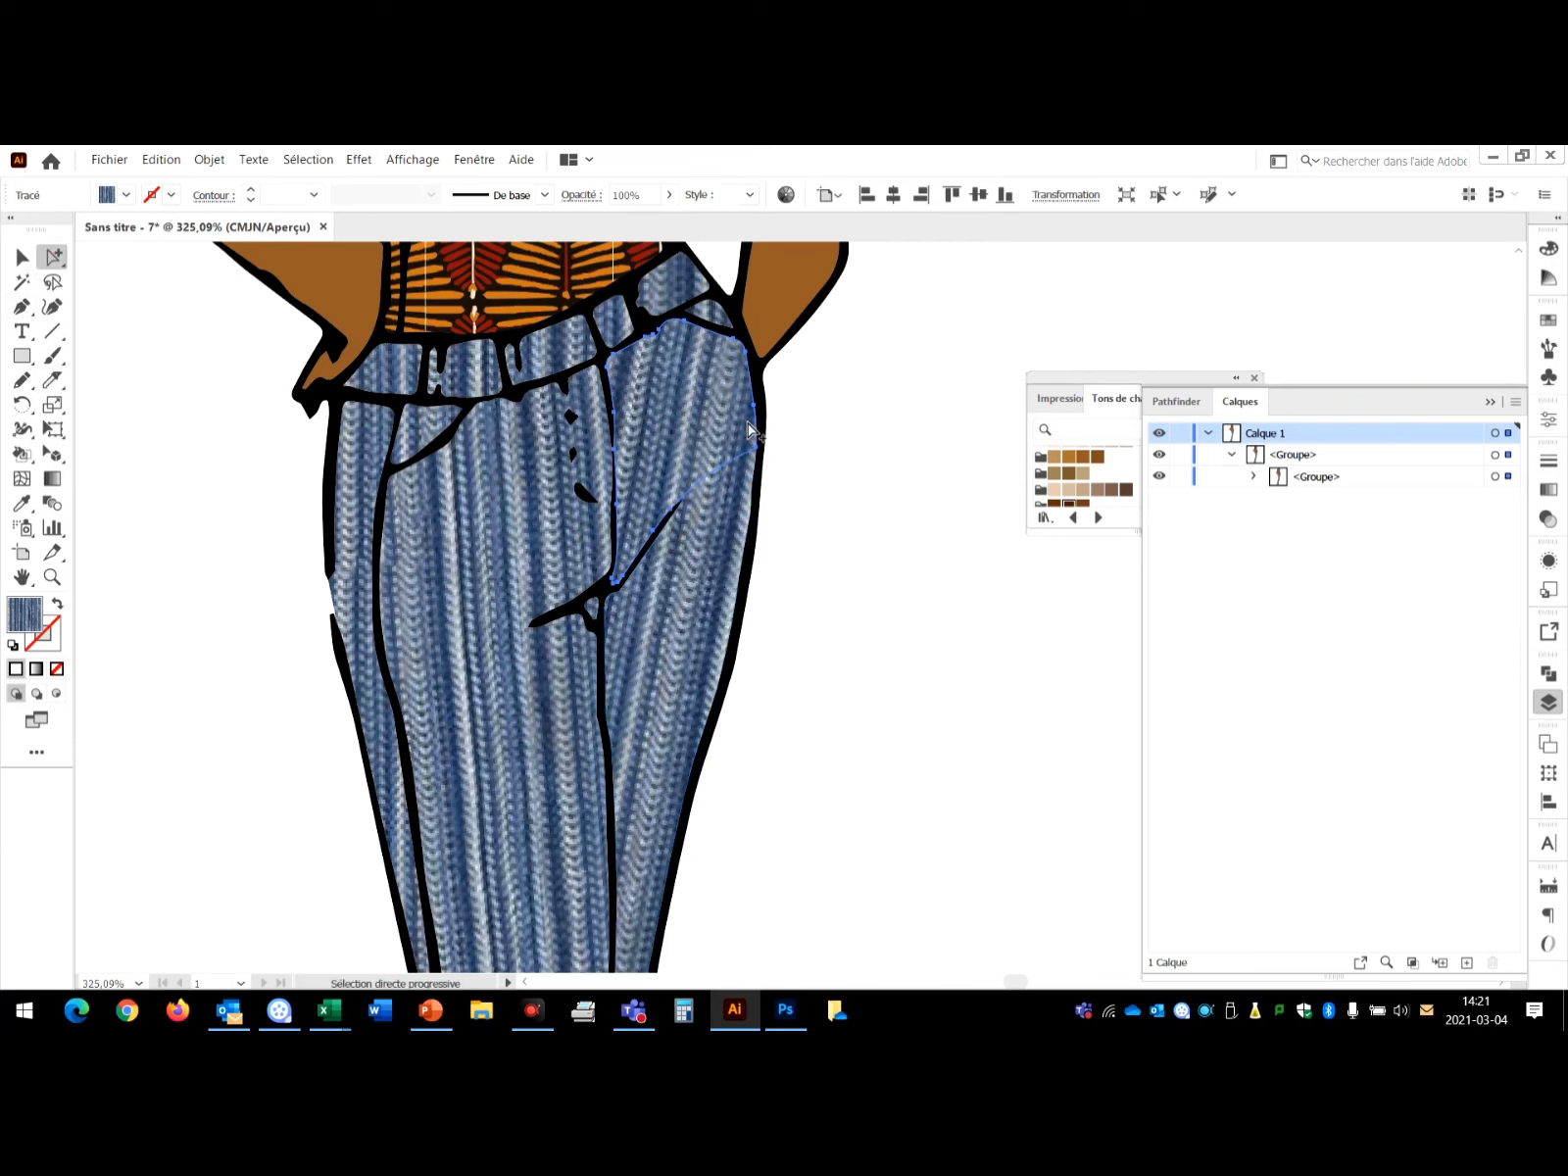
key(r)
mouse_move(861, 387)
mouse_down()
mouse_move(812, 353)
mouse_move(866, 374)
mouse_up()
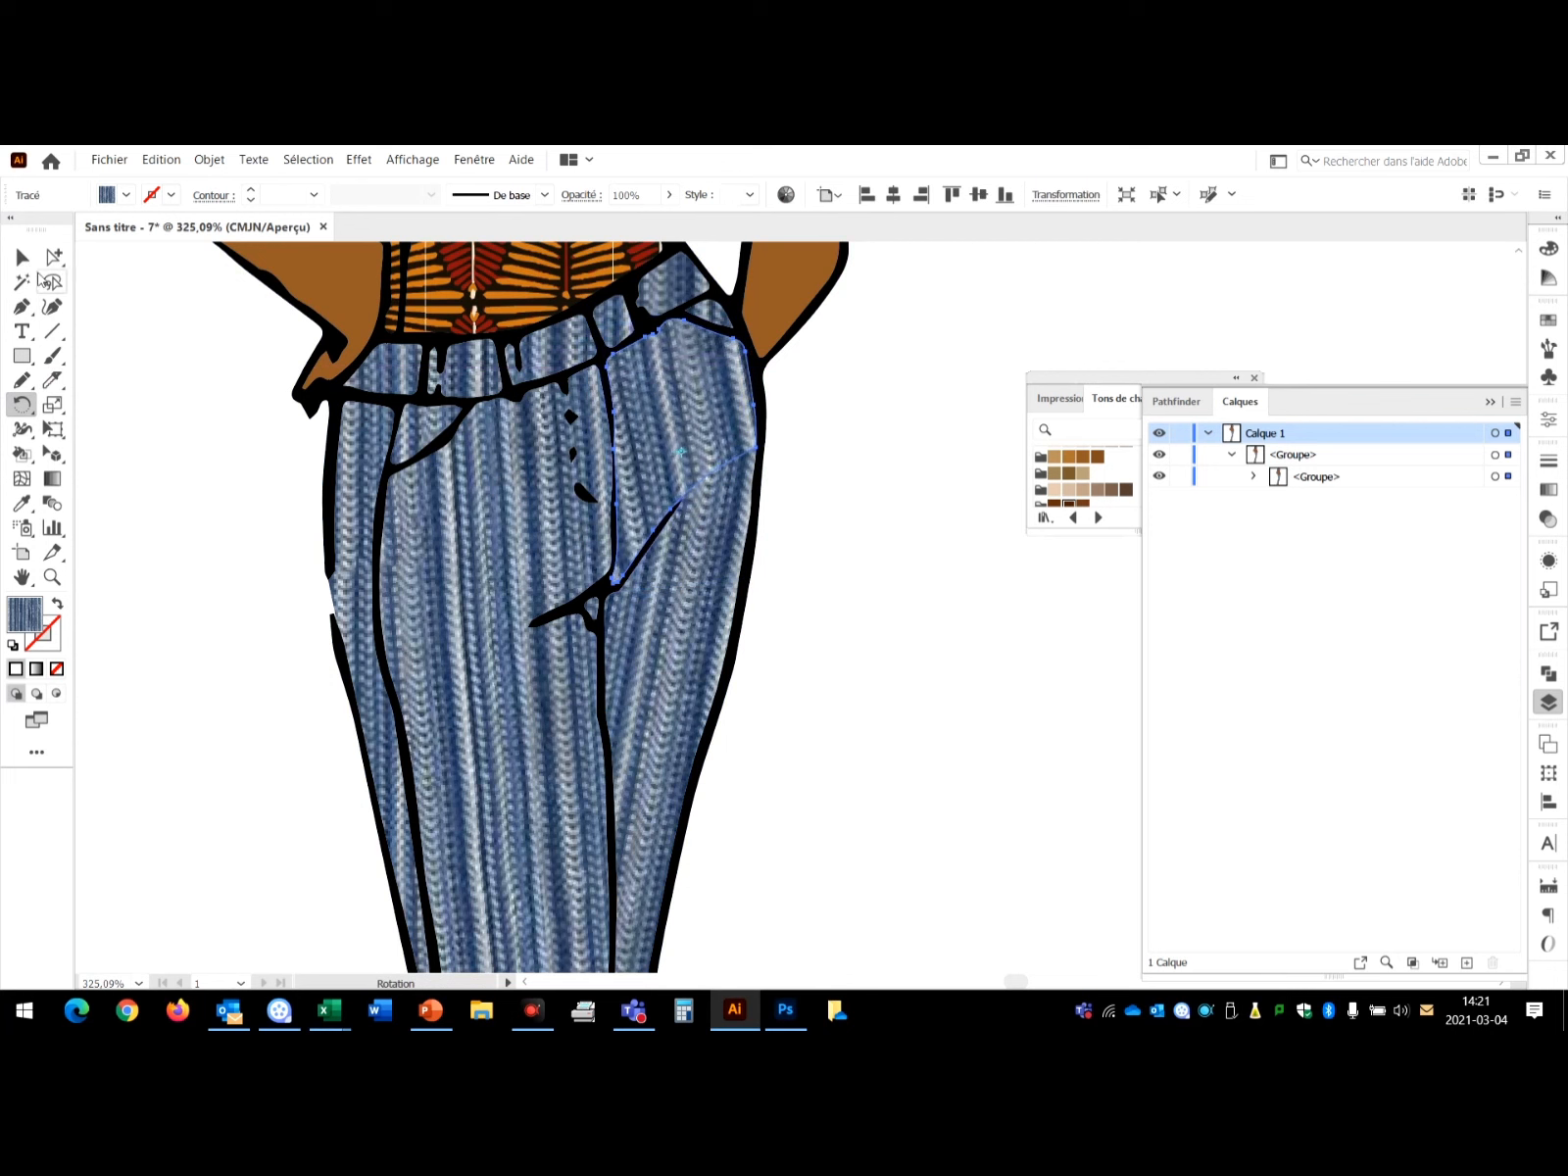
Cut the front leg's narrow outer side strip crosswise with the Knife tool, just below the hip at the outline gap.
click(53, 257)
click(359, 609)
click(52, 380)
drag(276, 595, 390, 621)
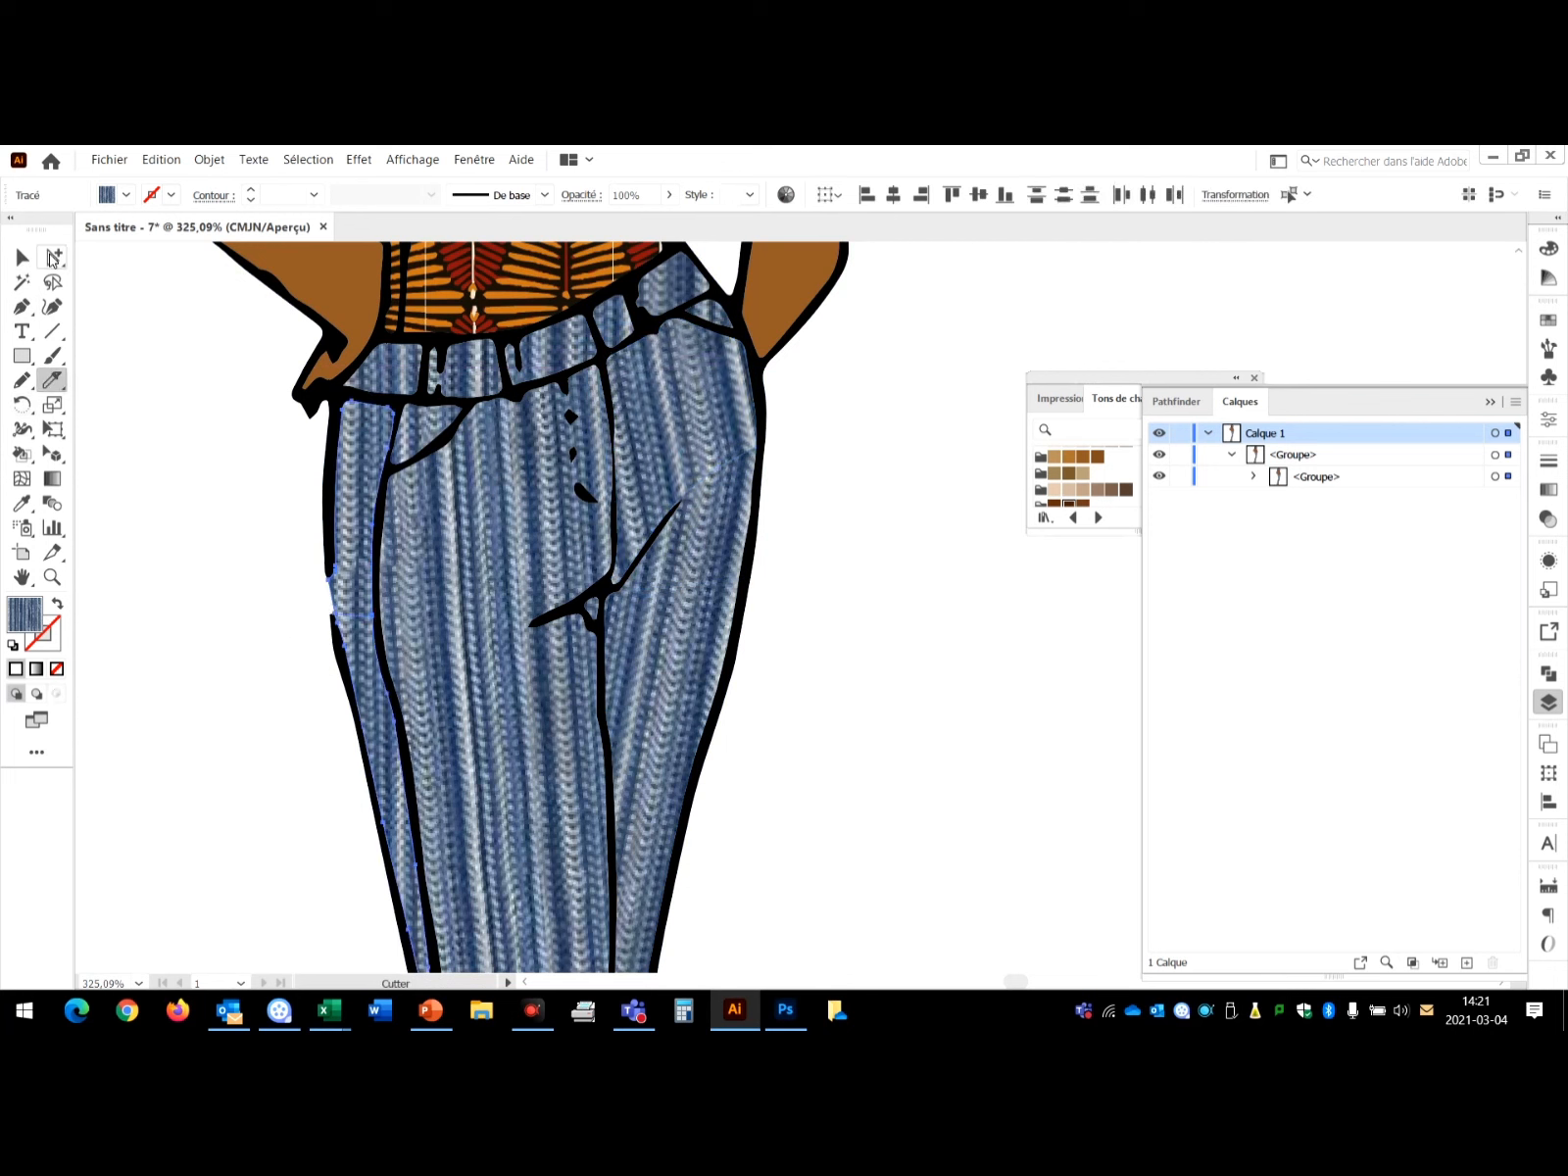
Rotate only the denim pattern of the outer side strip's lower piece so its stripes follow the thigh.
click(53, 256)
click(369, 699)
scroll(377, 700, down, 2)
click(22, 405)
drag(303, 580, 315, 503)
scroll(862, 541, down, 5)
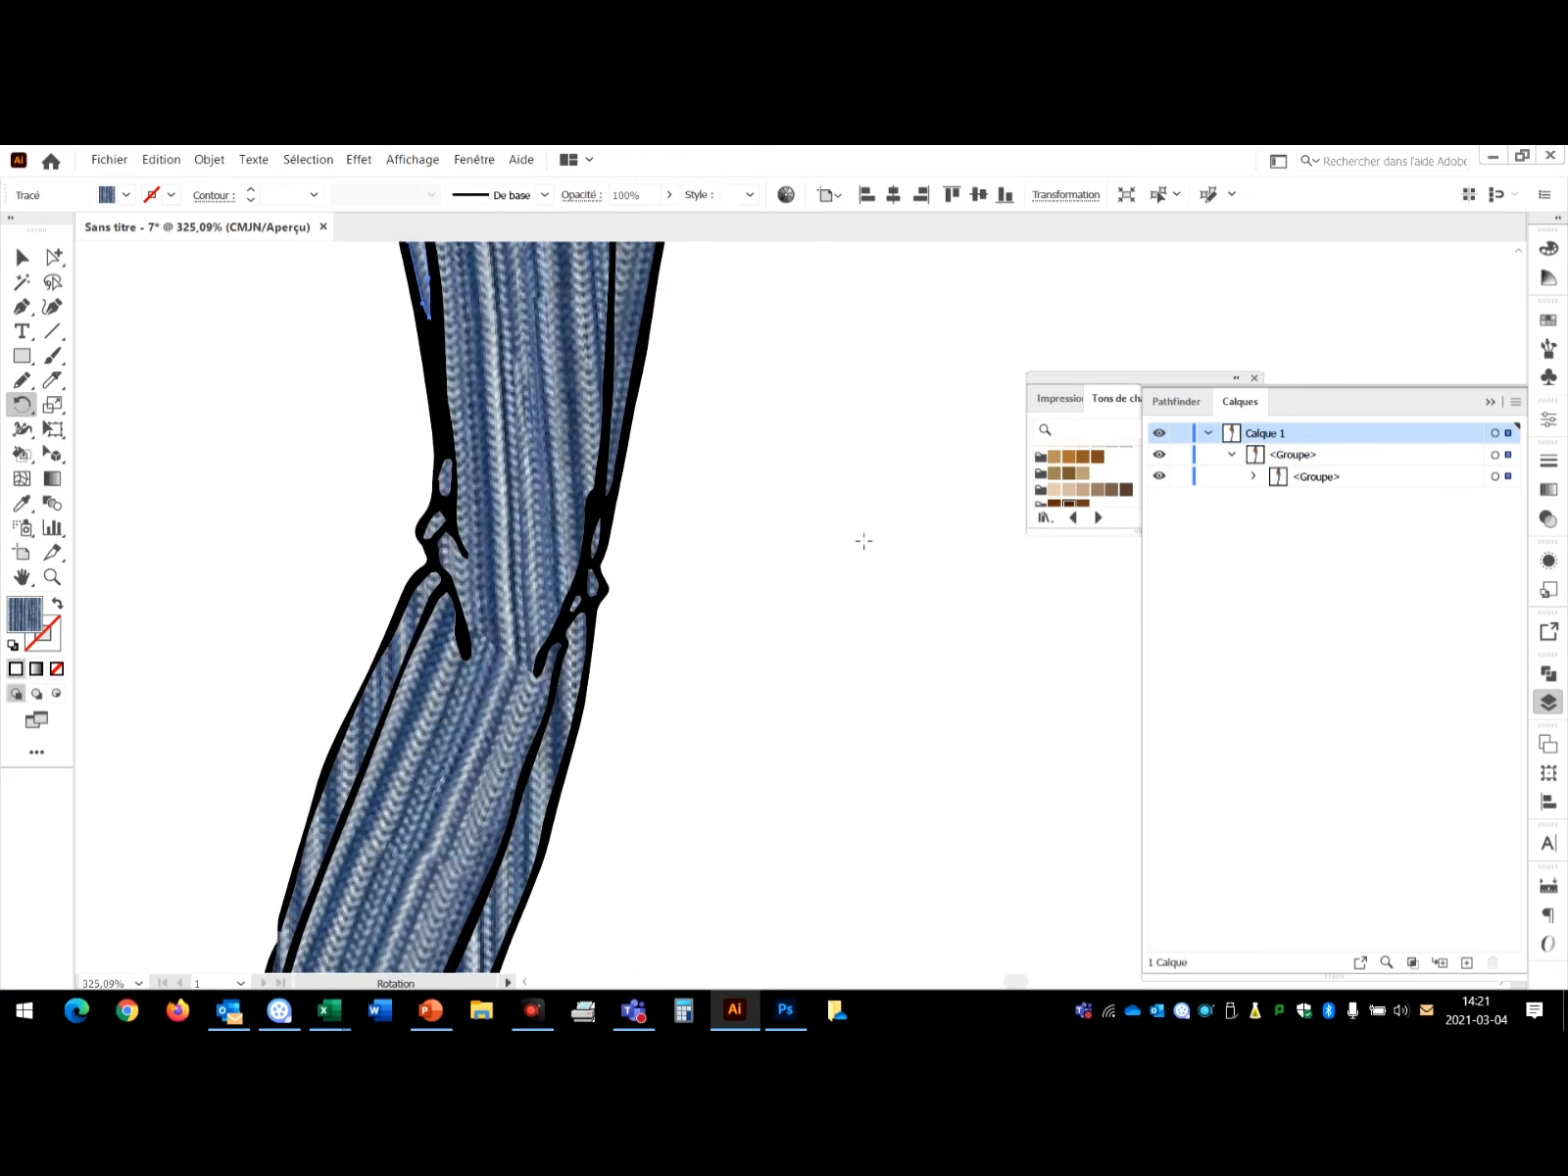
Rotate only the denim pattern of the narrow outer strip below the front knee clockwise so its stripes follow the lower leg.
key(a)
shift+click(263, 819)
key(r)
drag(317, 380, 397, 358)
scroll(203, 403, down, 5)
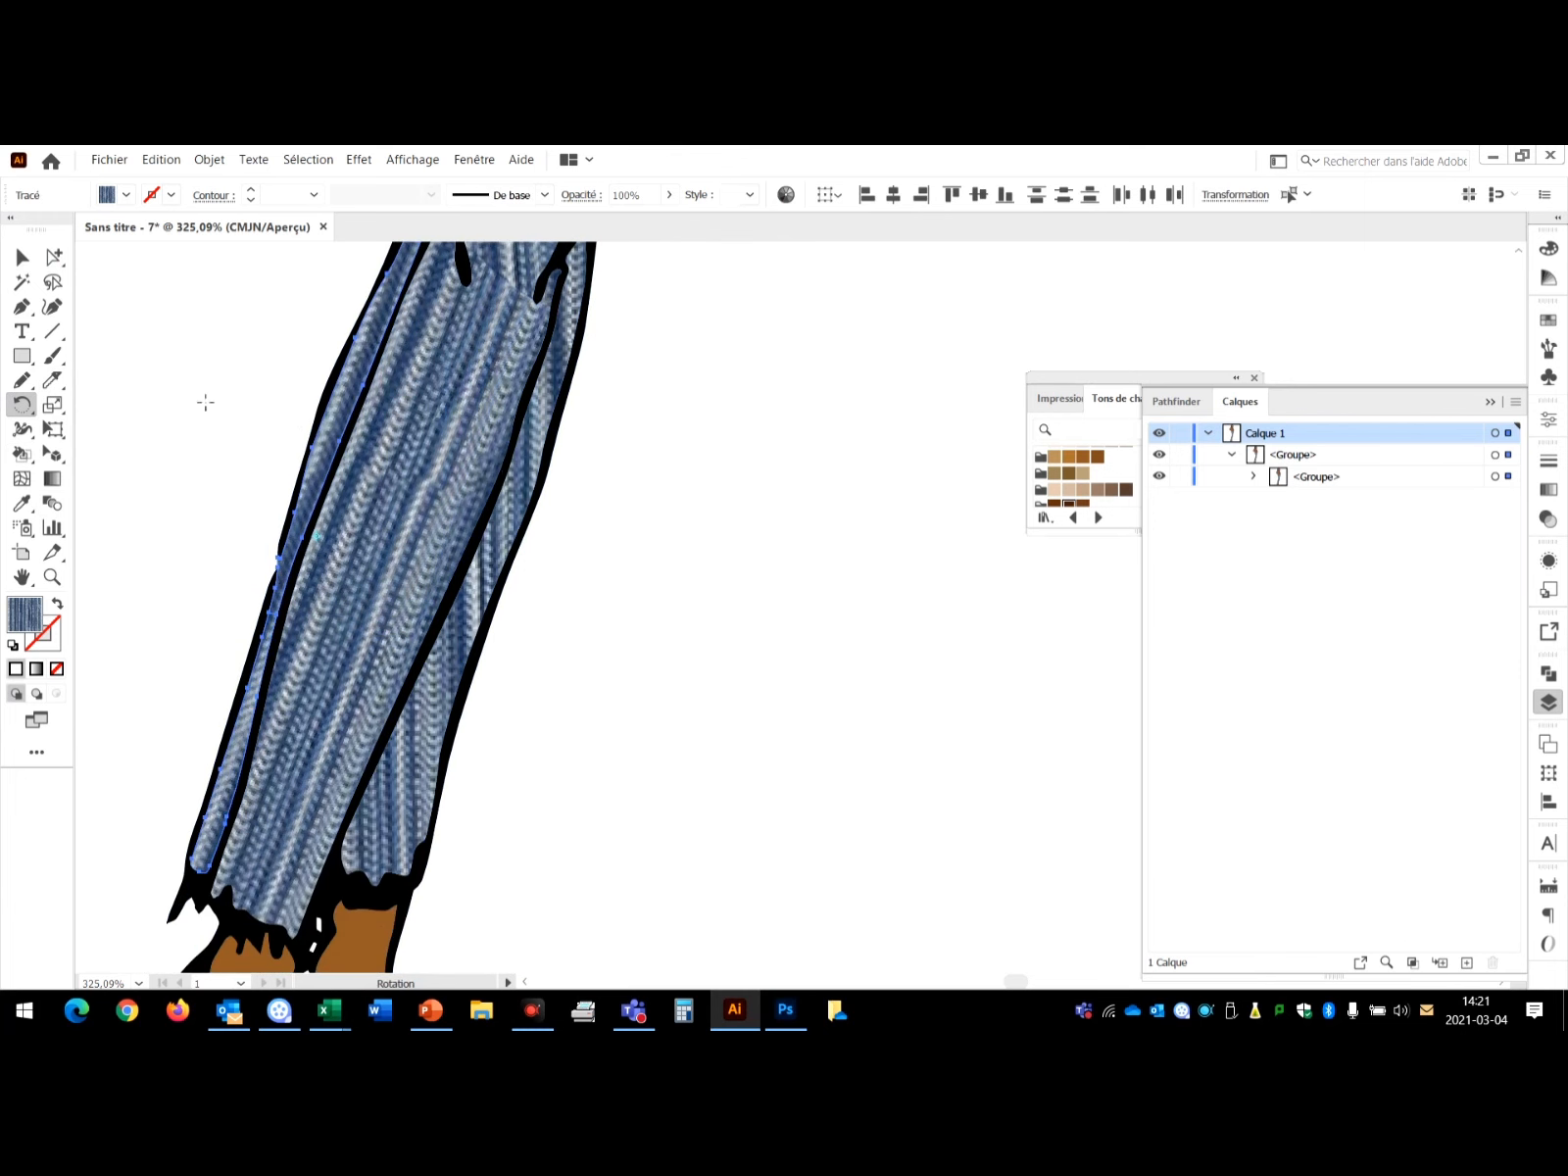
Rotate only the denim pattern of the rear leg's piece below the knee clockwise so its stripes follow that leg.
key(a)
scroll(646, 537, up, 5)
key(r)
drag(755, 438, 816, 524)
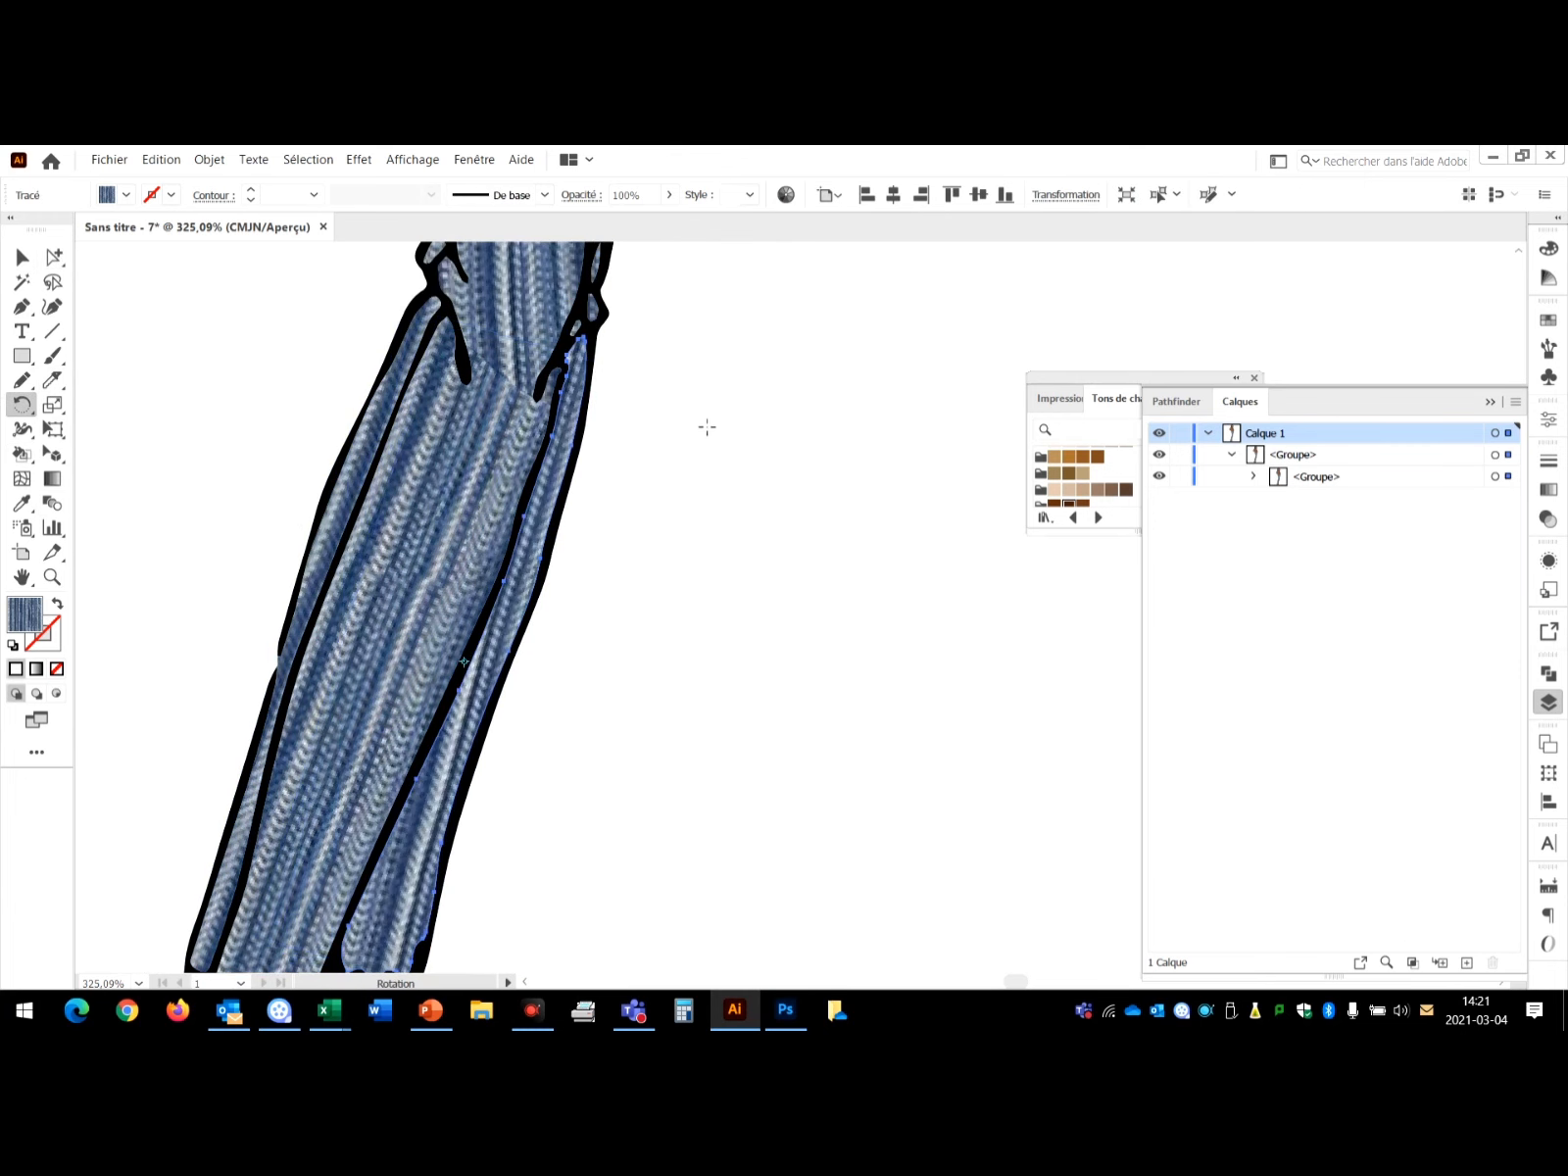
Select all printed pieces of the top with the Magic Wand and scale only their pattern uniformly to 40%.
key(ctrl+minus)
key(ctrl+minus)
key(ctrl+minus)
key(ctrl+minus)
drag(704, 399, 545, 801)
click(58, 259)
key(z)
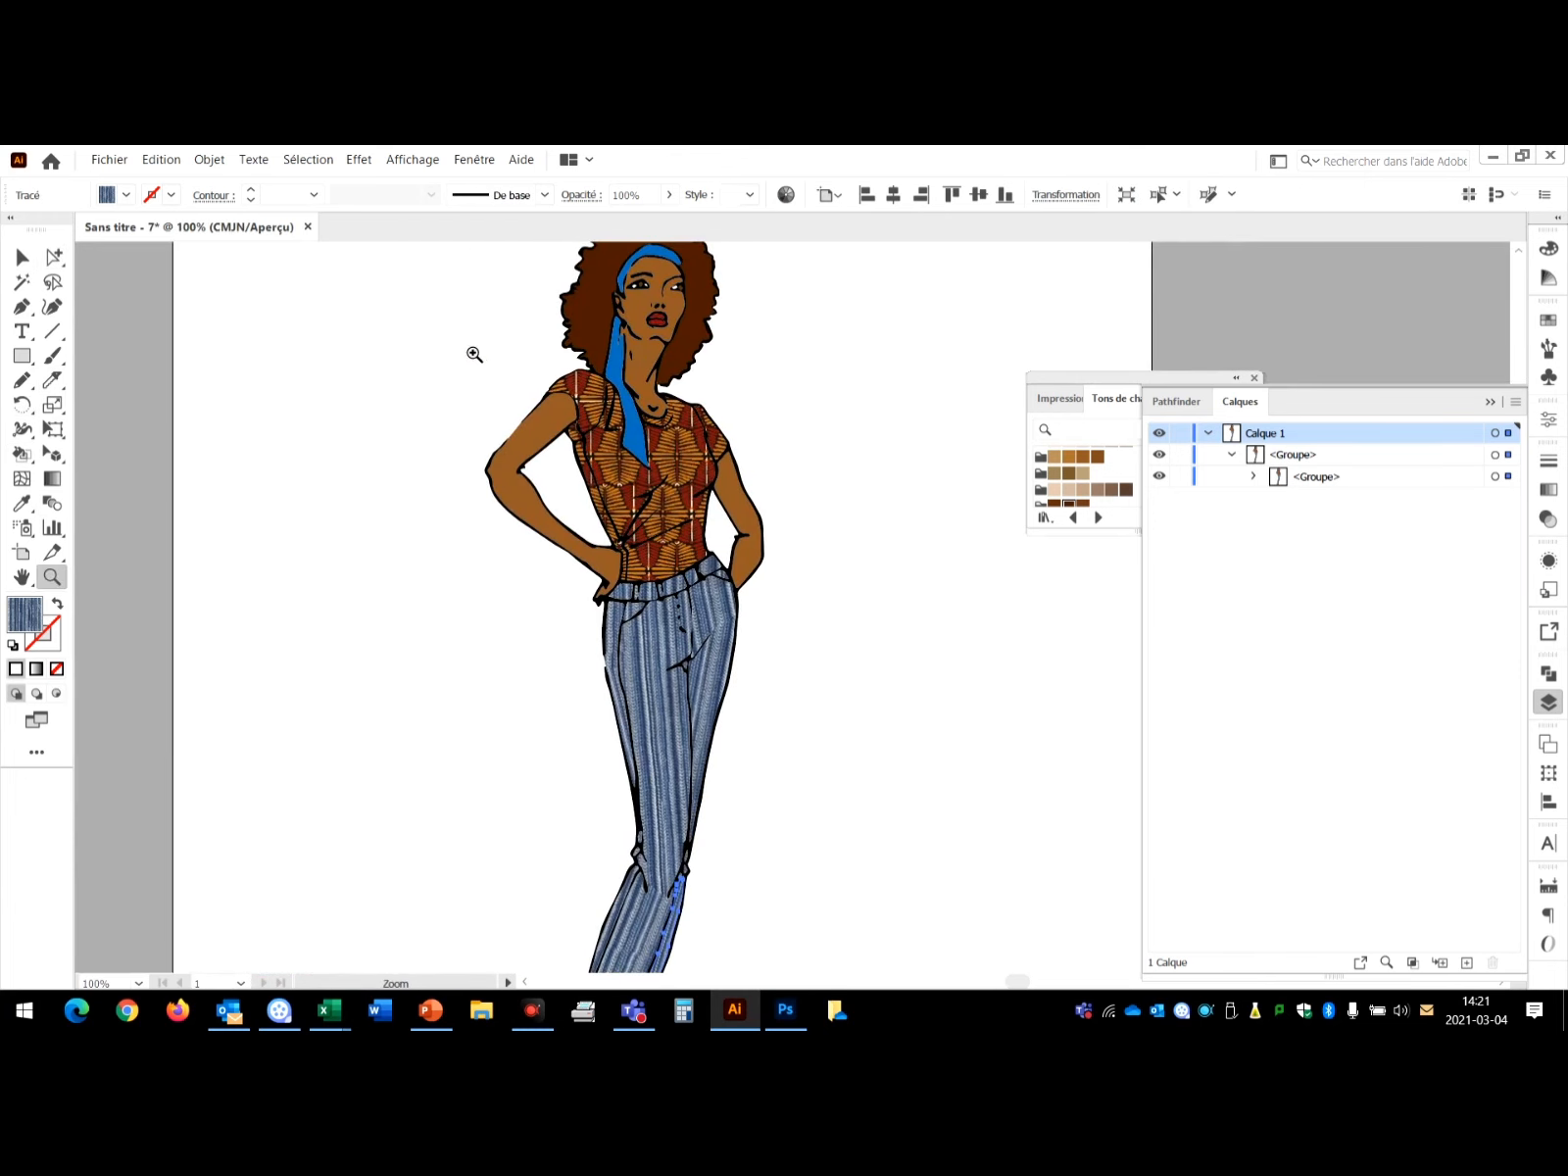
drag(473, 348, 864, 689)
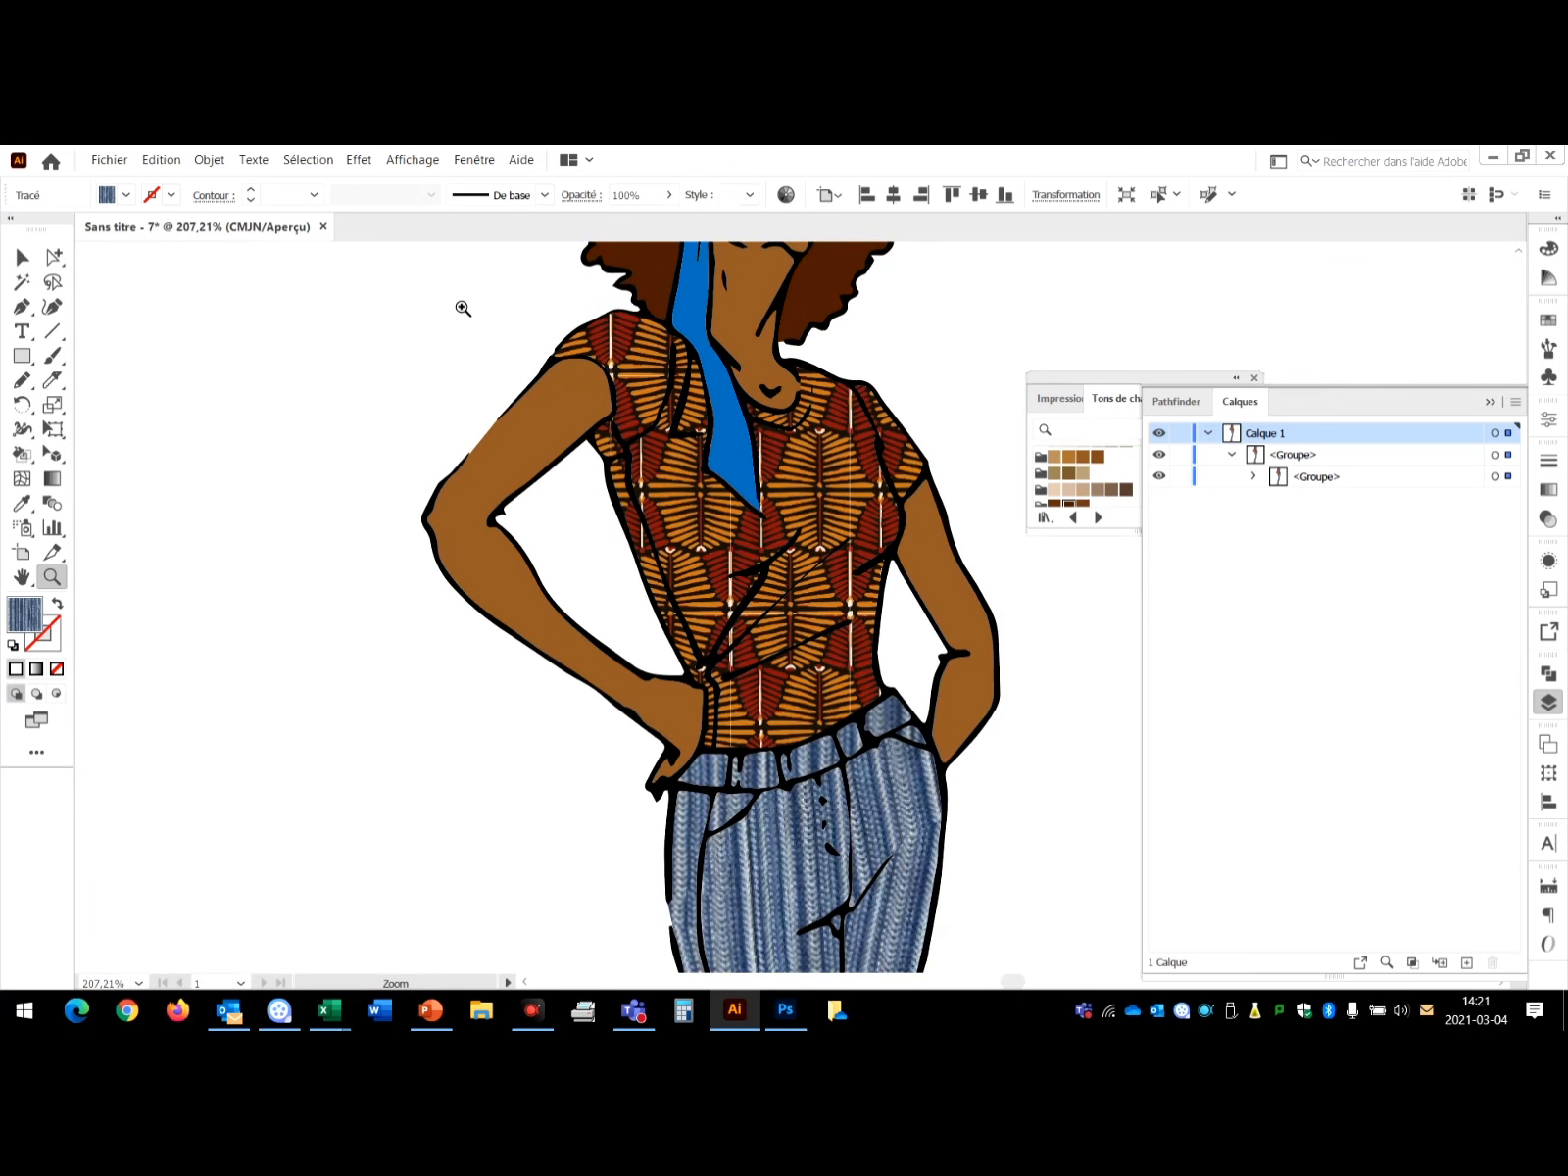
click(22, 281)
click(779, 518)
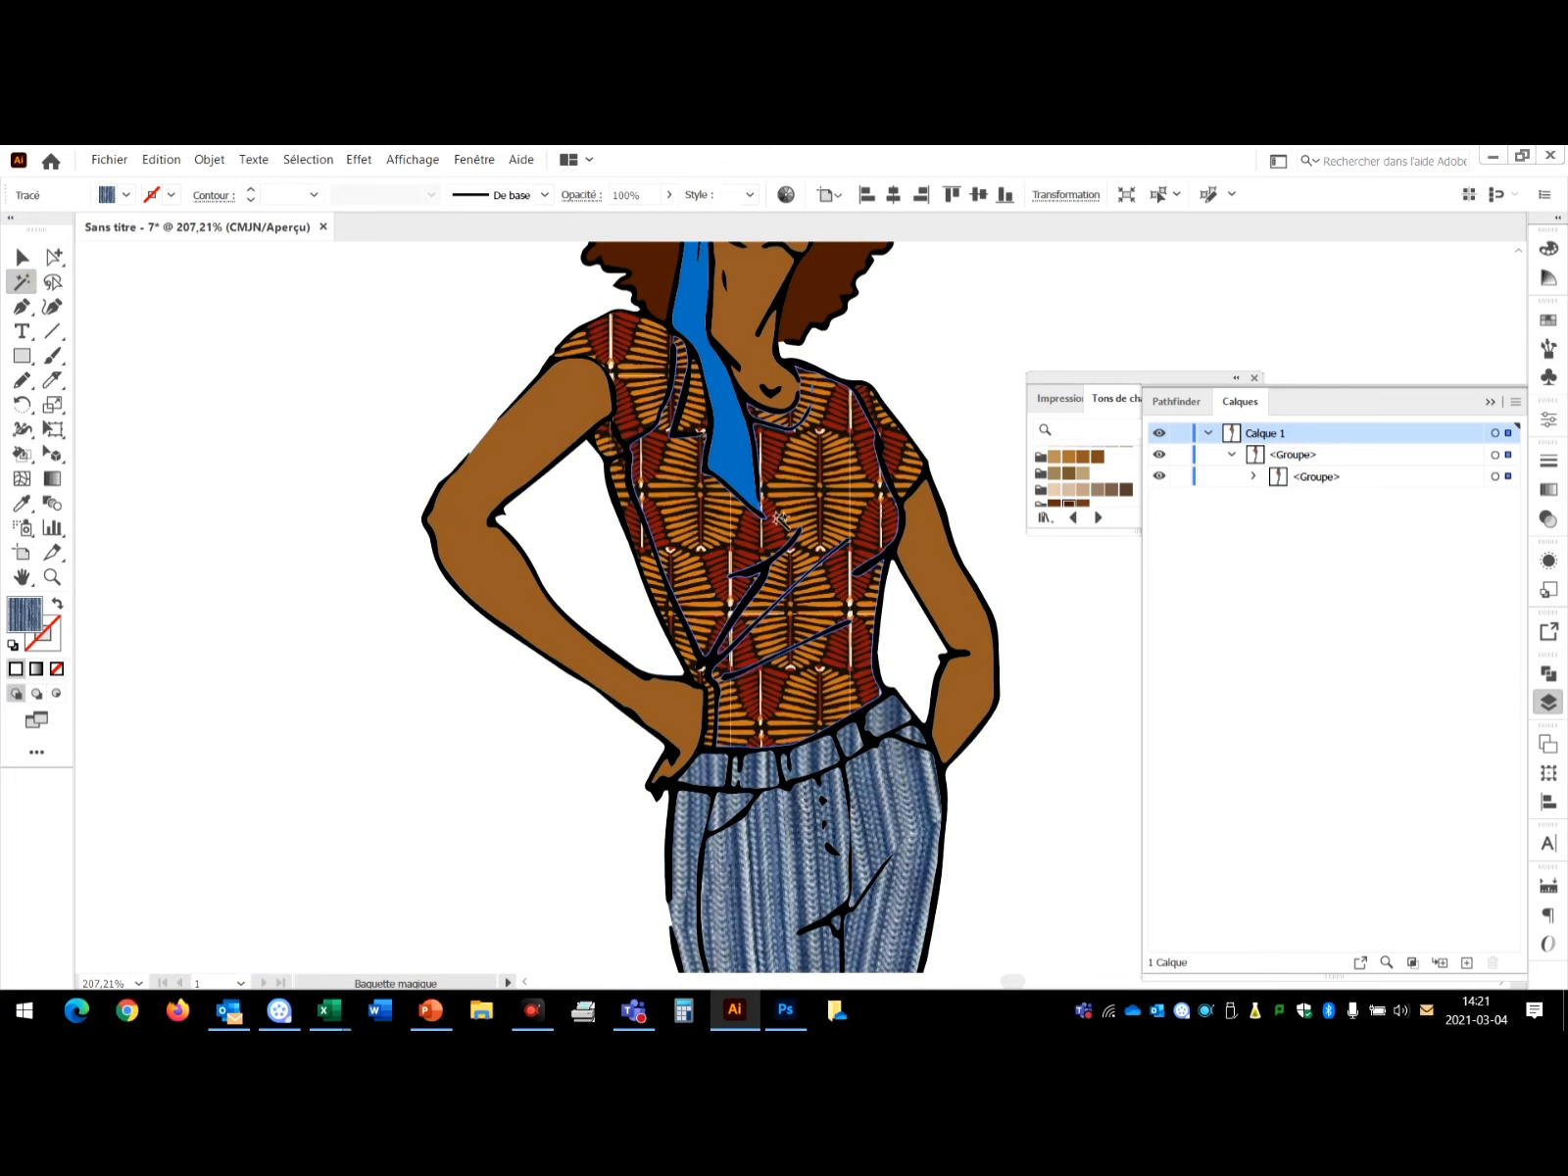
click(832, 476)
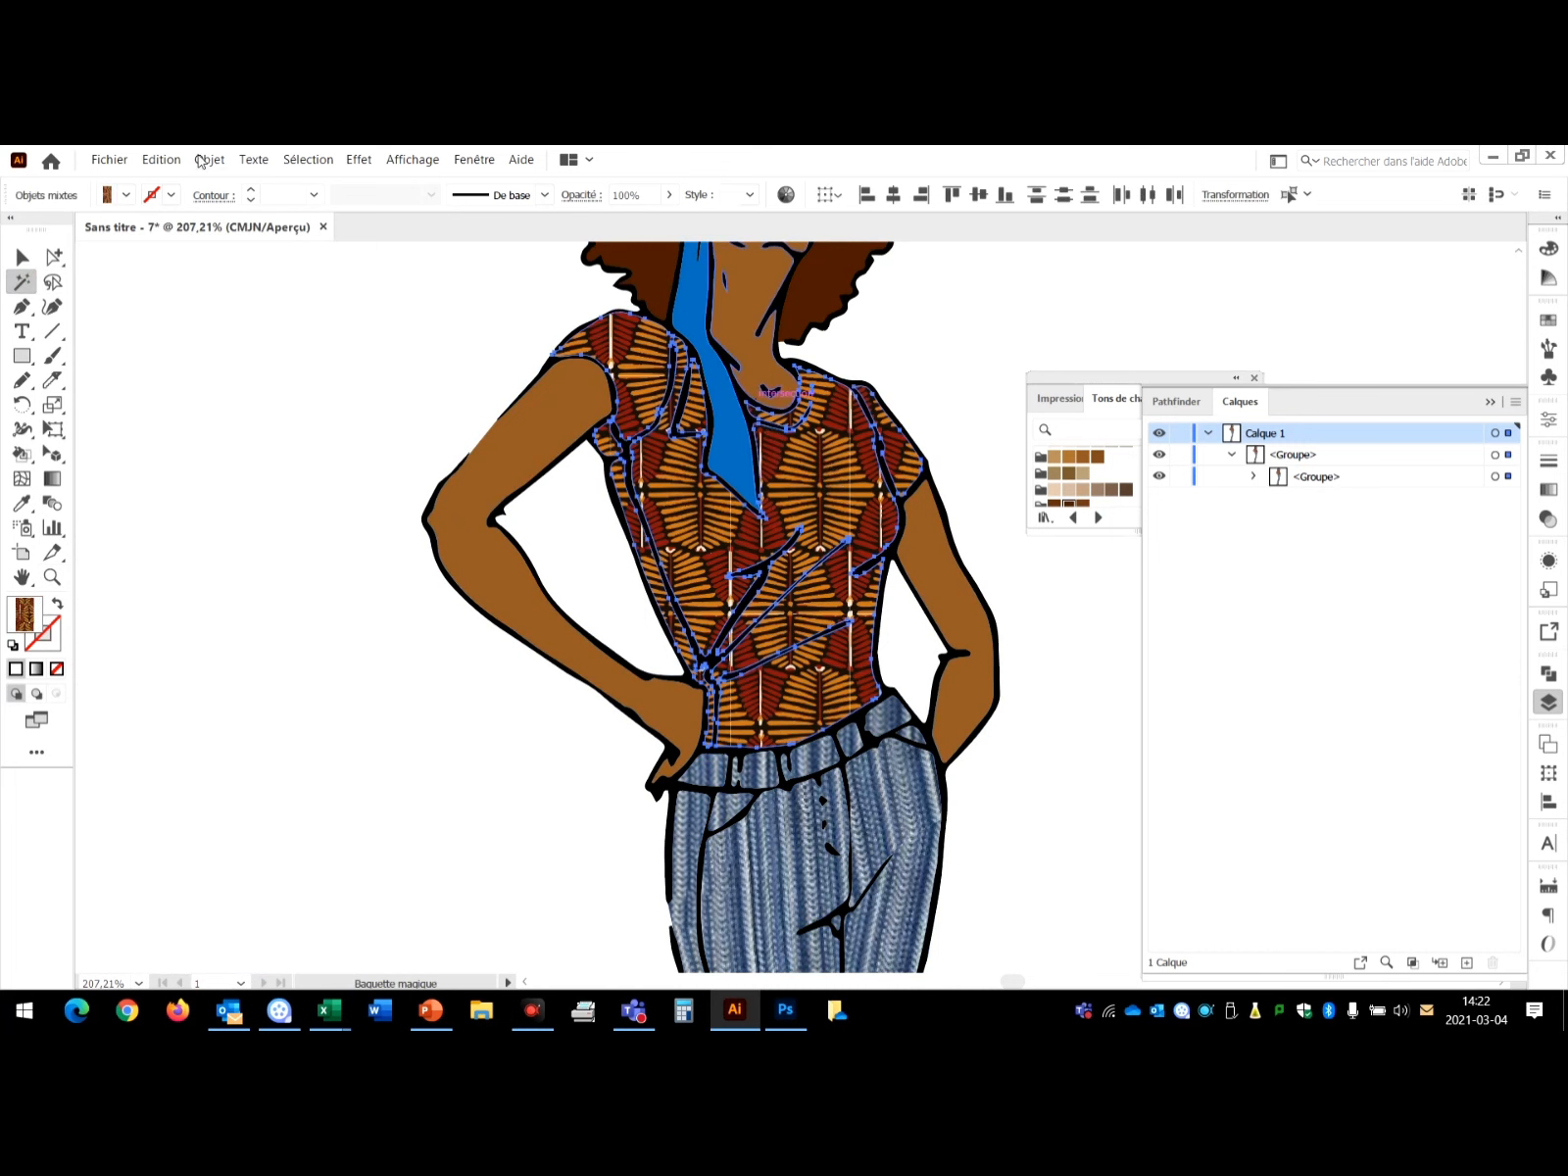
click(53, 404)
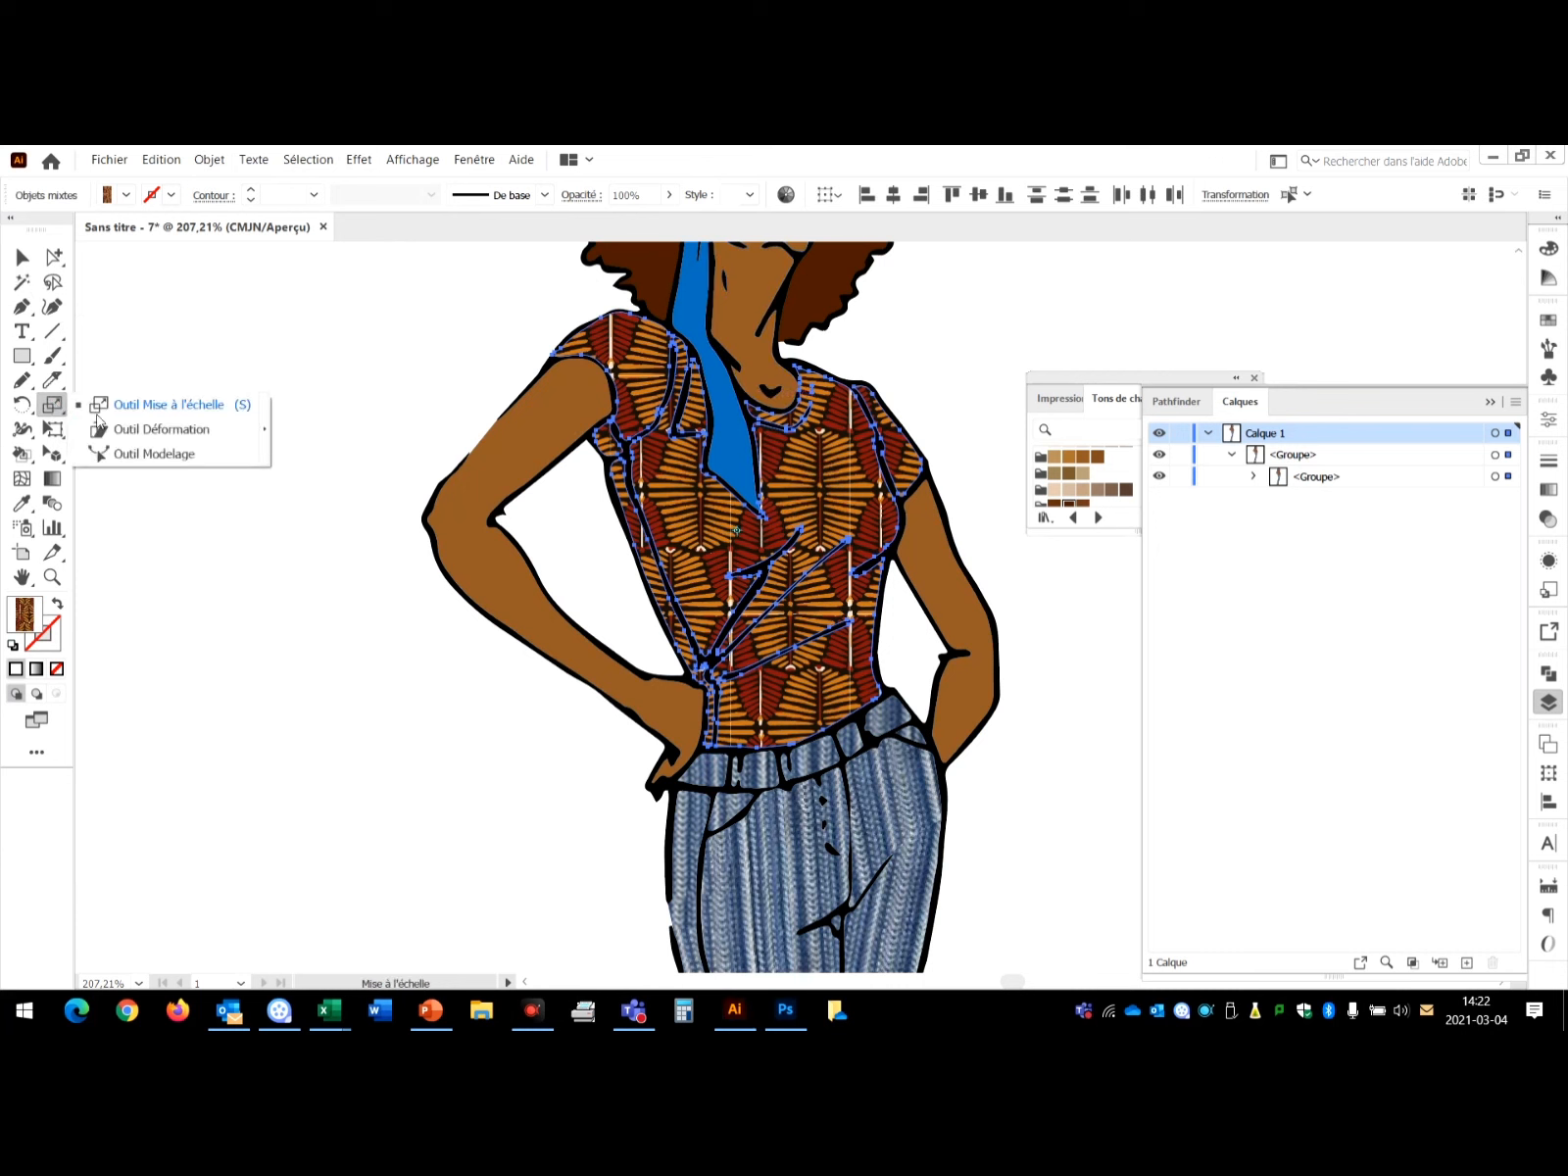
double_click(53, 405)
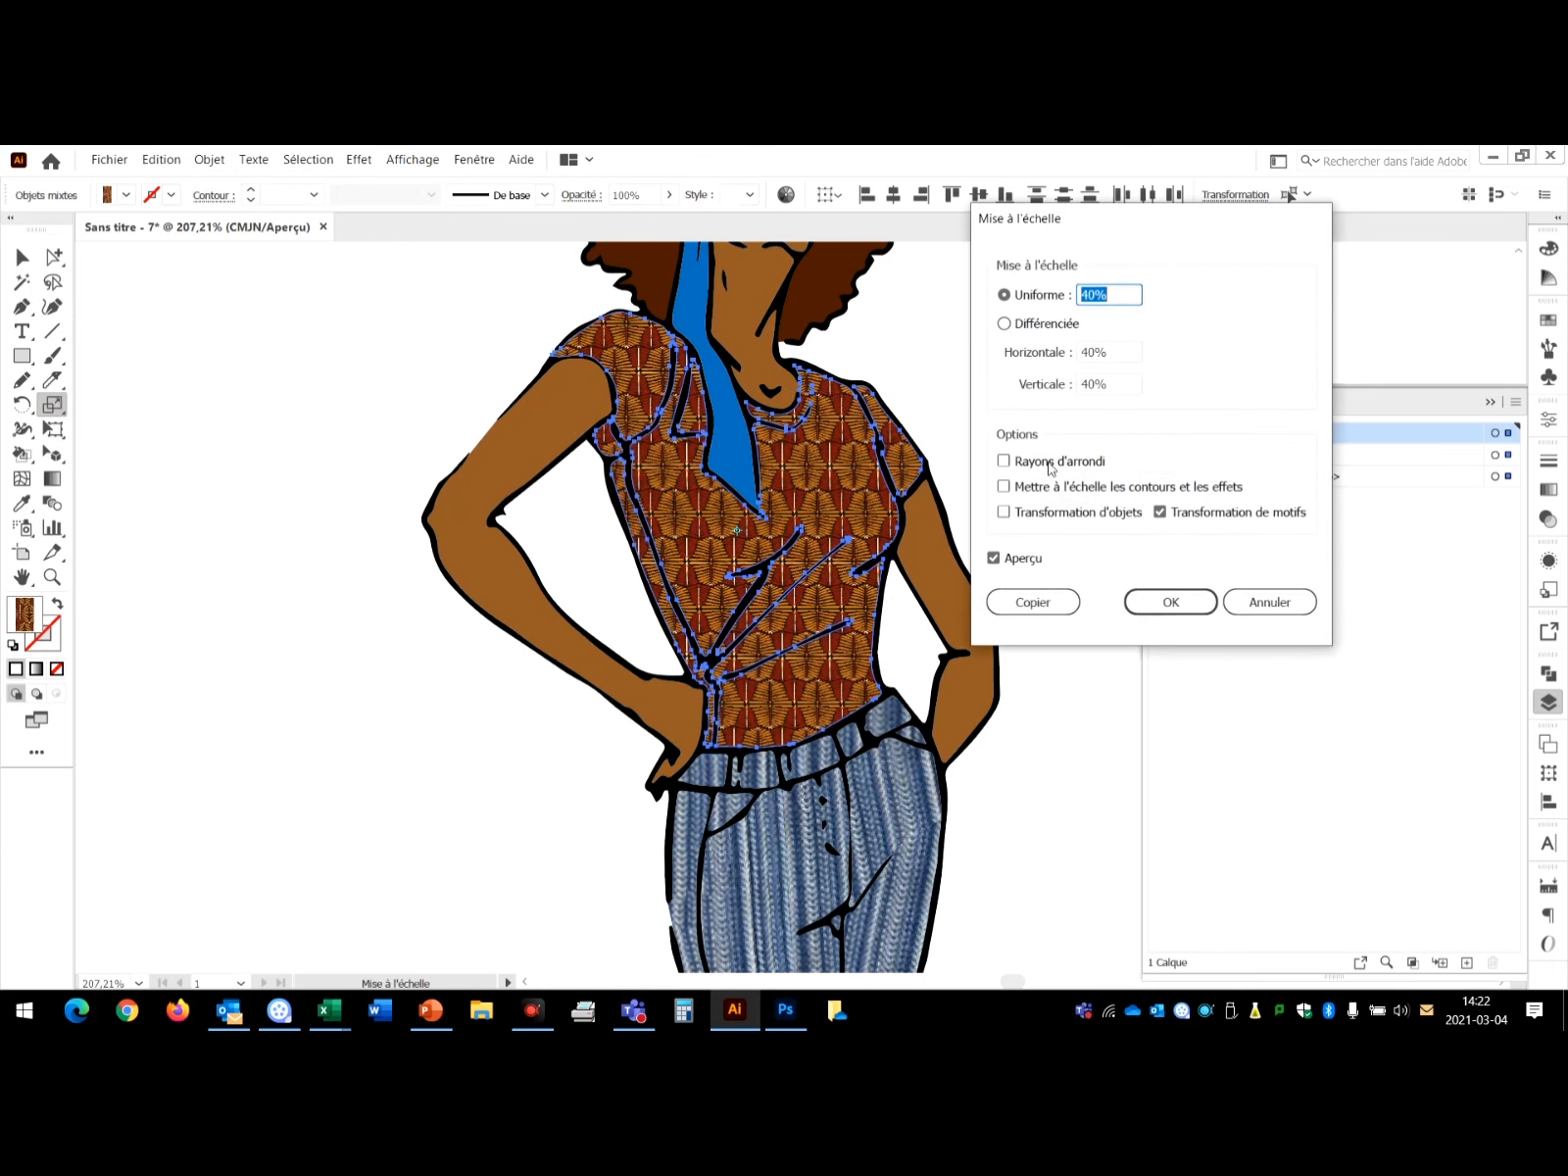
click(1171, 601)
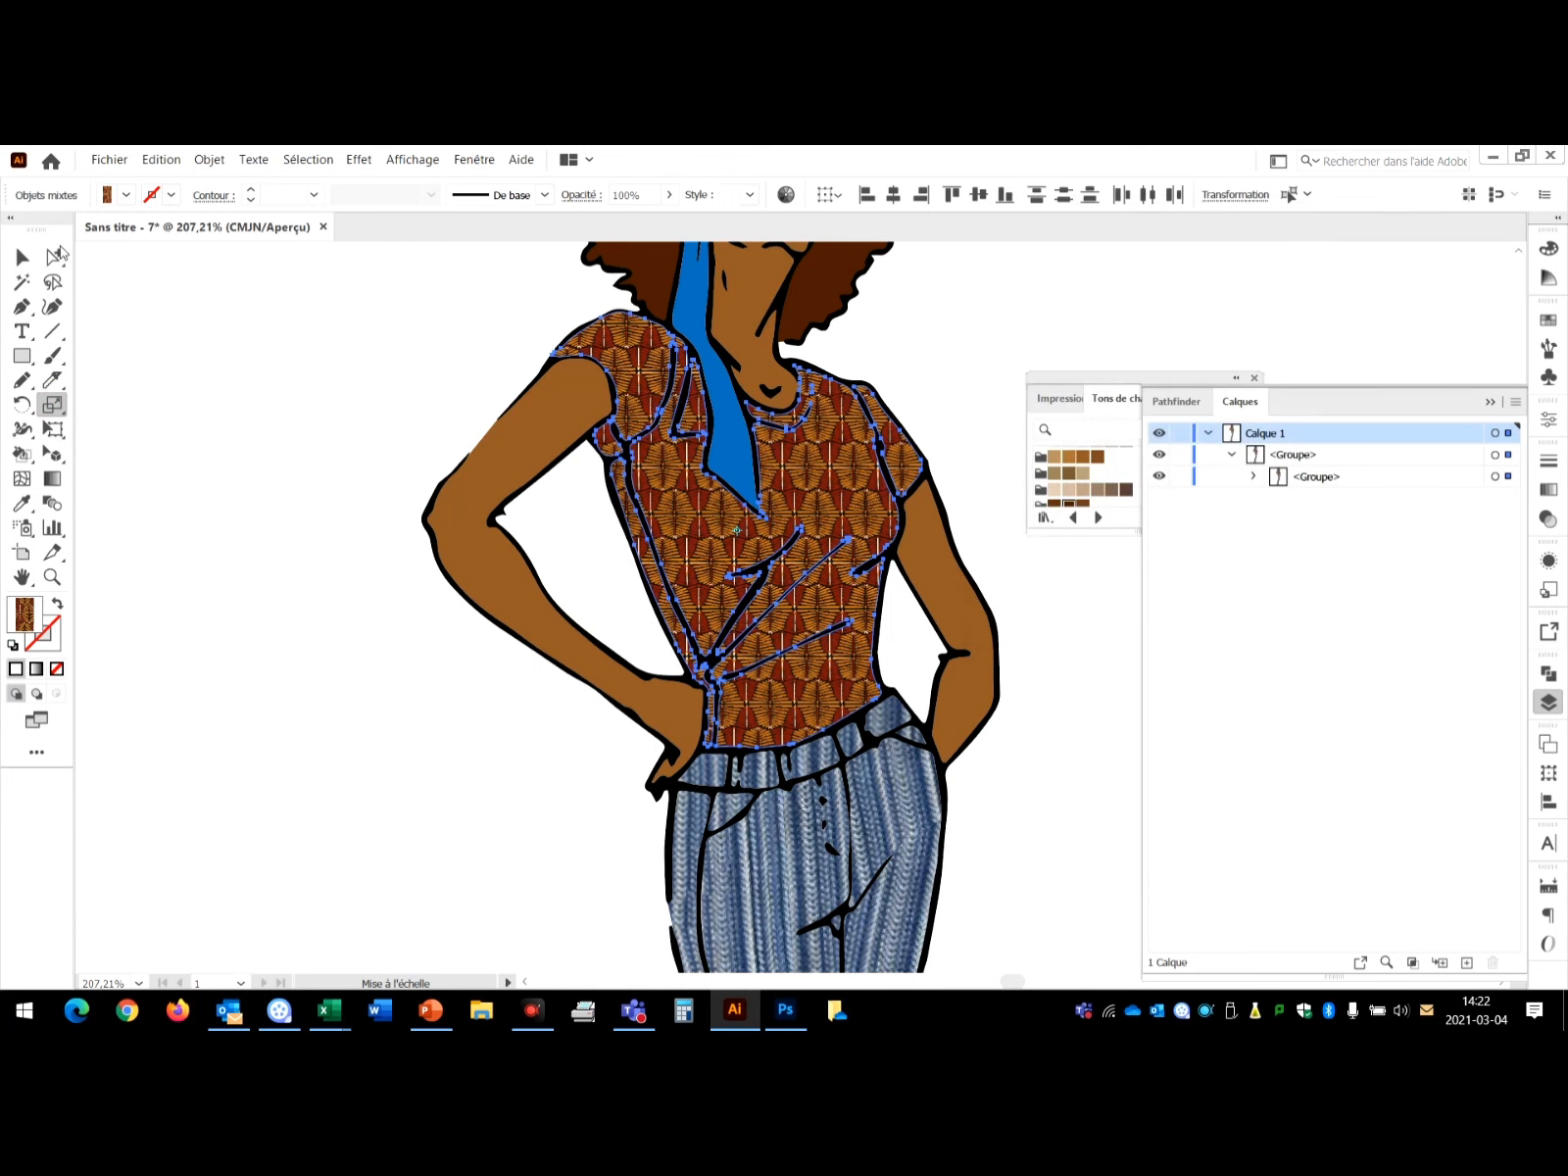
Extend the top's fold lines with Knife cuts to the armhole and the waist side, and across the bust to the opposite side.
click(56, 256)
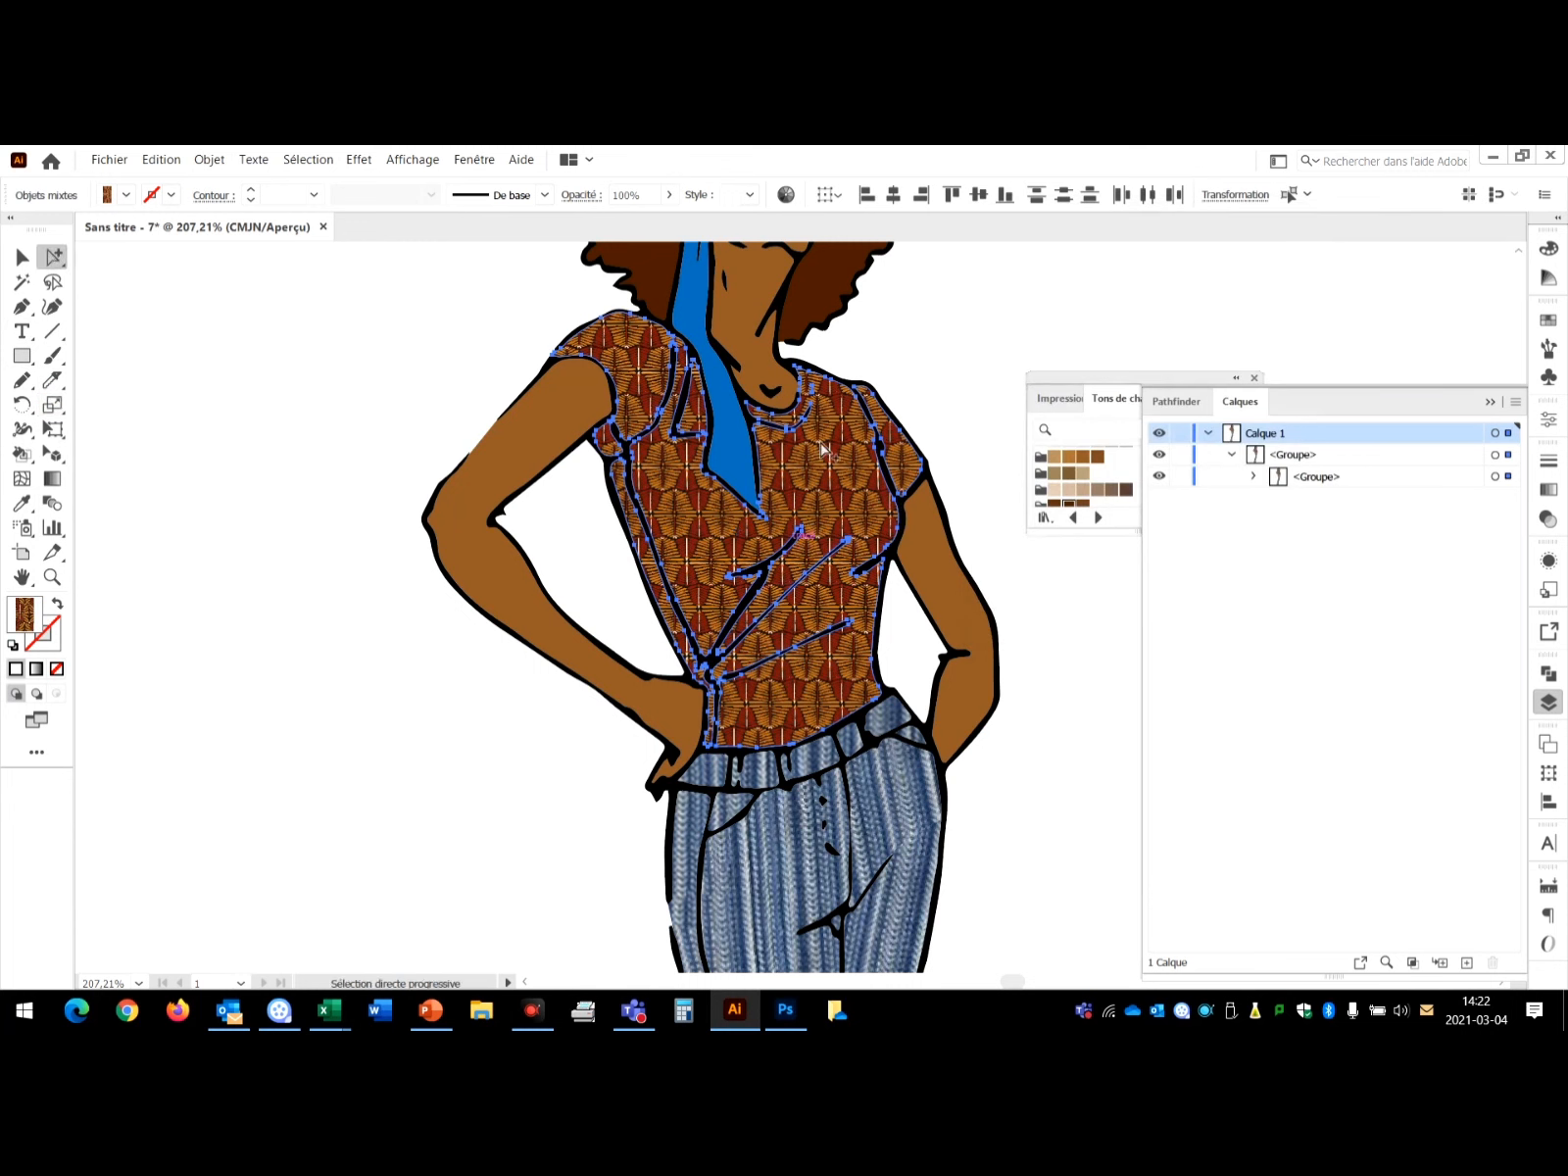
click(52, 379)
drag(848, 541, 932, 491)
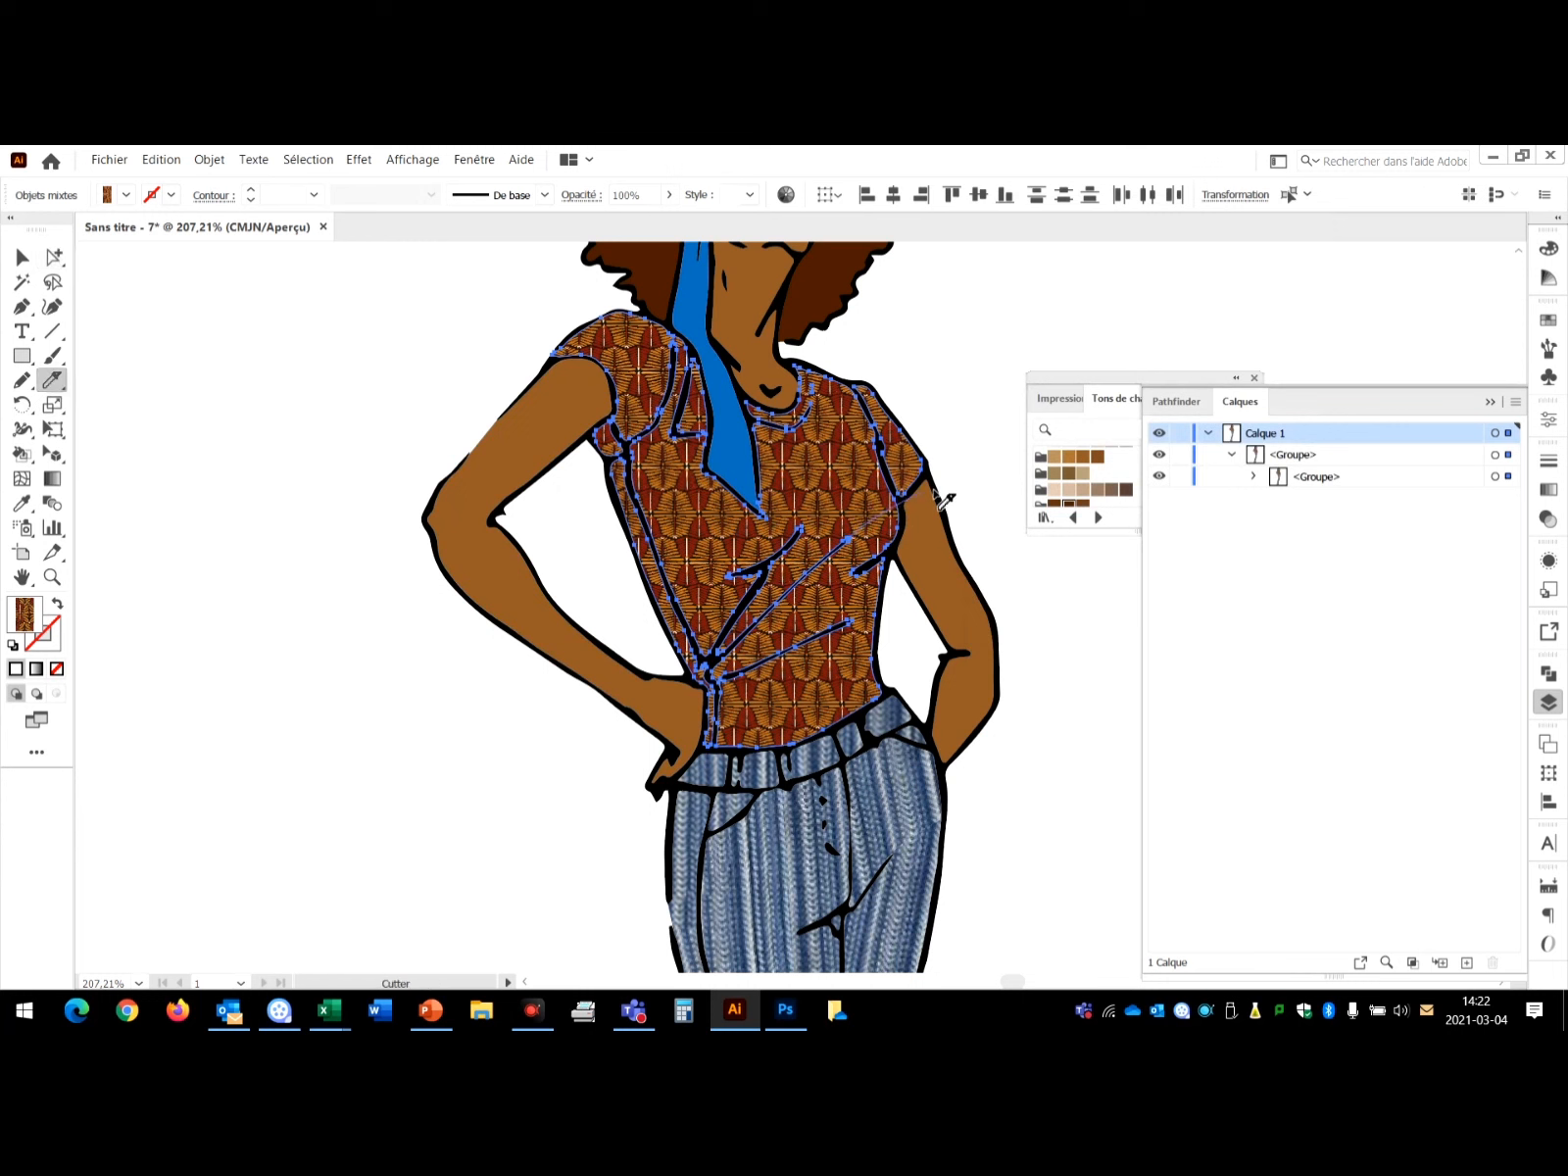
drag(839, 628, 931, 610)
drag(754, 583, 632, 557)
Rotate only the print of the top's bust piece counter-clockwise and of the diagonal waist piece slightly clockwise.
click(51, 258)
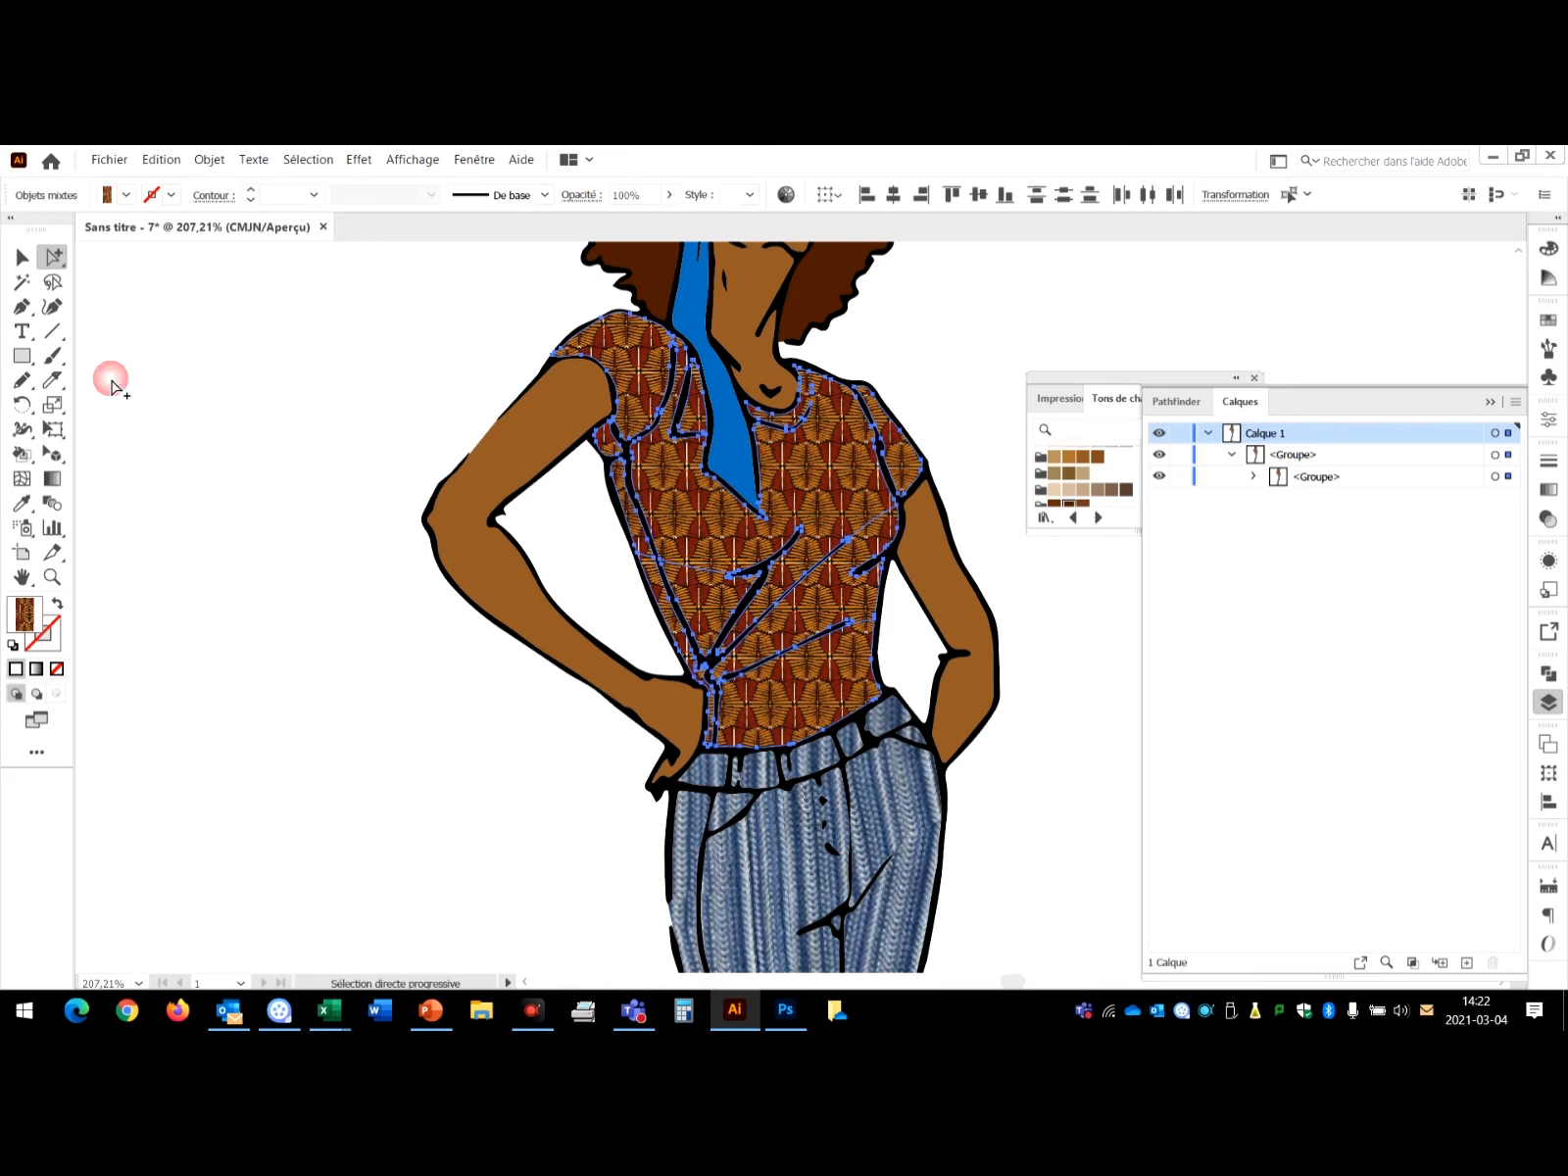
click(793, 488)
key(r)
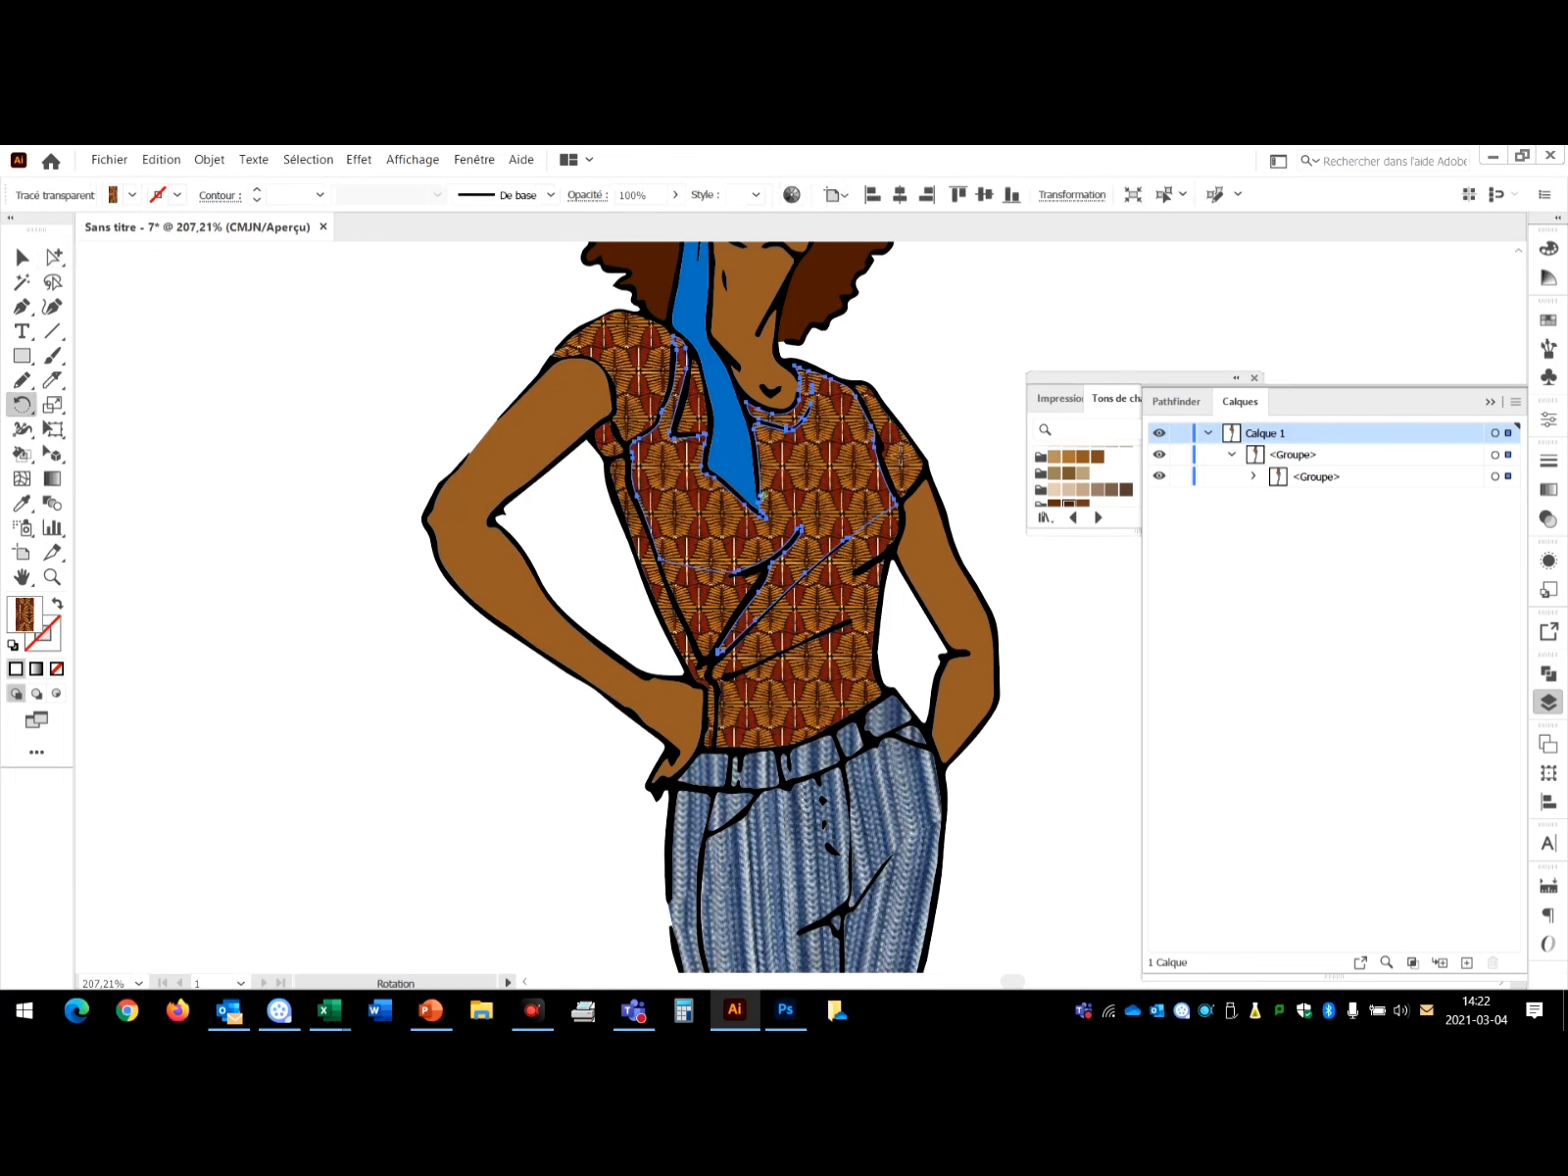
drag(949, 390, 924, 361)
ctrl+click(833, 615)
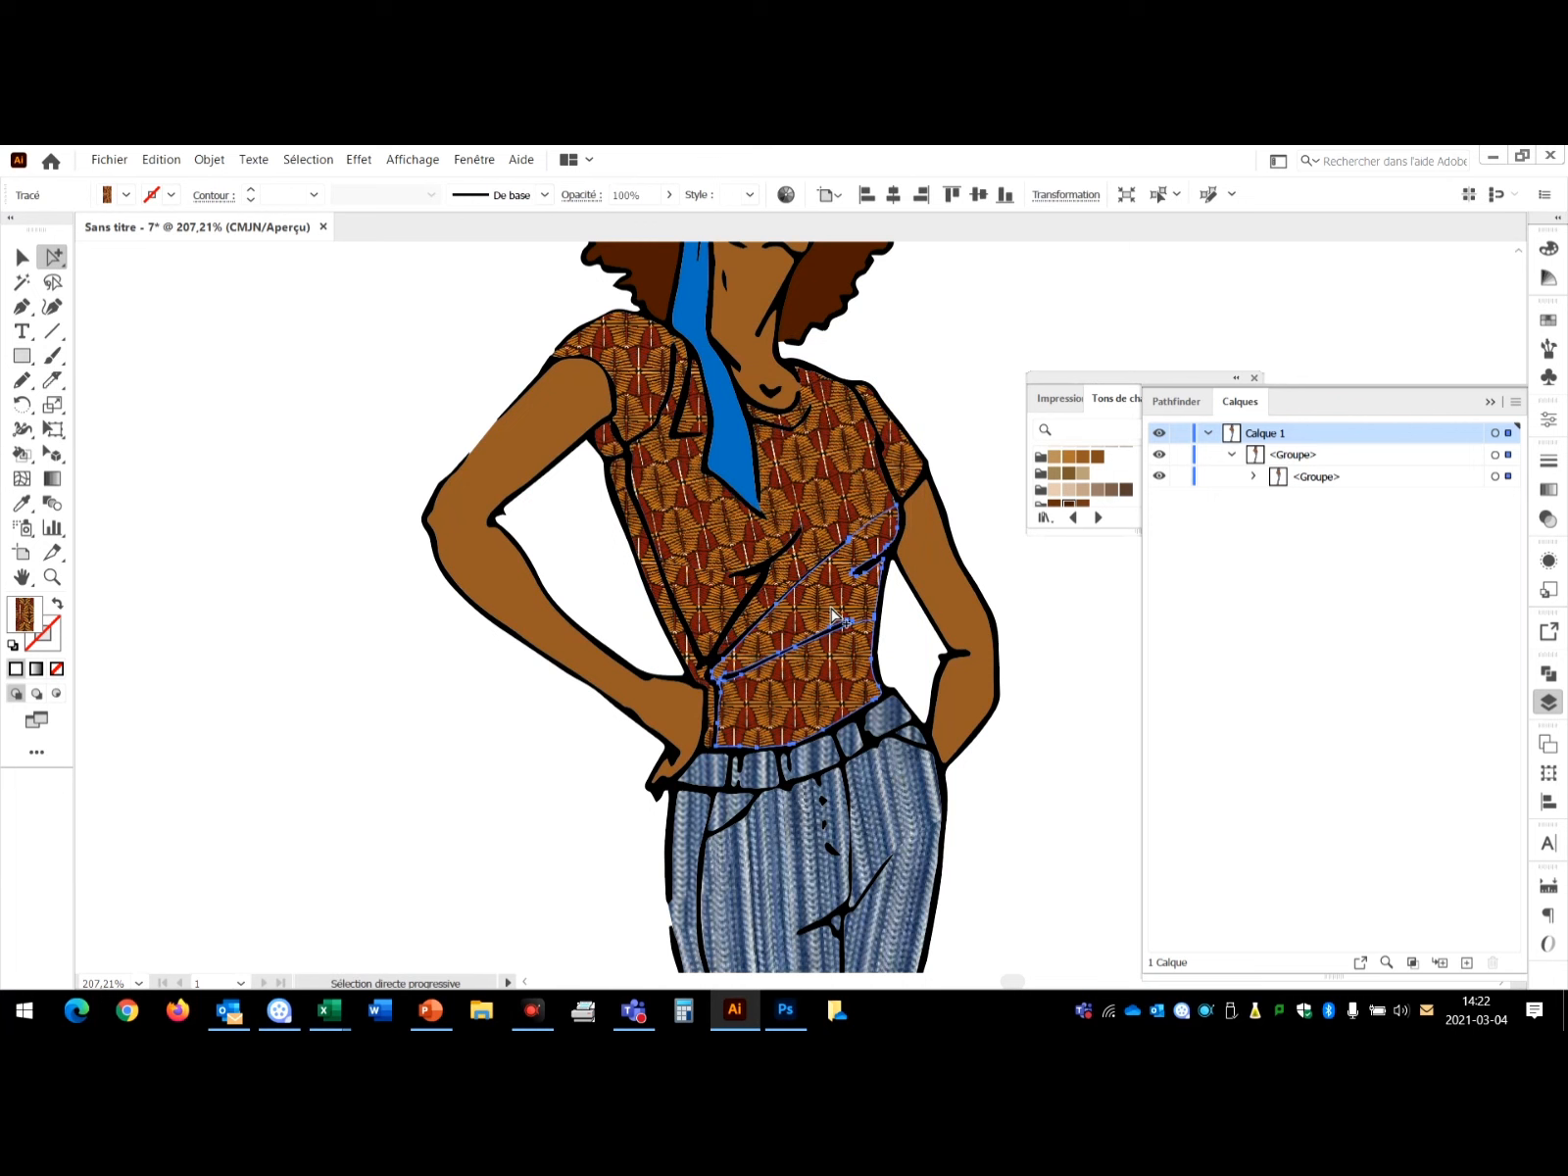
drag(987, 588, 995, 615)
Rotate only the print of the sleeve on the bent front arm clockwise so it follows the shoulder.
click(53, 257)
click(600, 336)
key(r)
drag(962, 409, 887, 617)
Rotate only the print of the opposite, smaller sleeve slightly clockwise so it follows the arm.
click(54, 257)
click(900, 457)
key(r)
drag(940, 422, 921, 470)
Try to rotate only the print of the top's narrow side panel, and clear the selection.
click(54, 256)
click(600, 556)
key(r)
click(197, 366)
click(54, 256)
click(160, 352)
key(ctrl+minus)
key(ctrl+minus)
key(ctrl+minus)
key(ctrl+minus)
key(ctrl+minus)
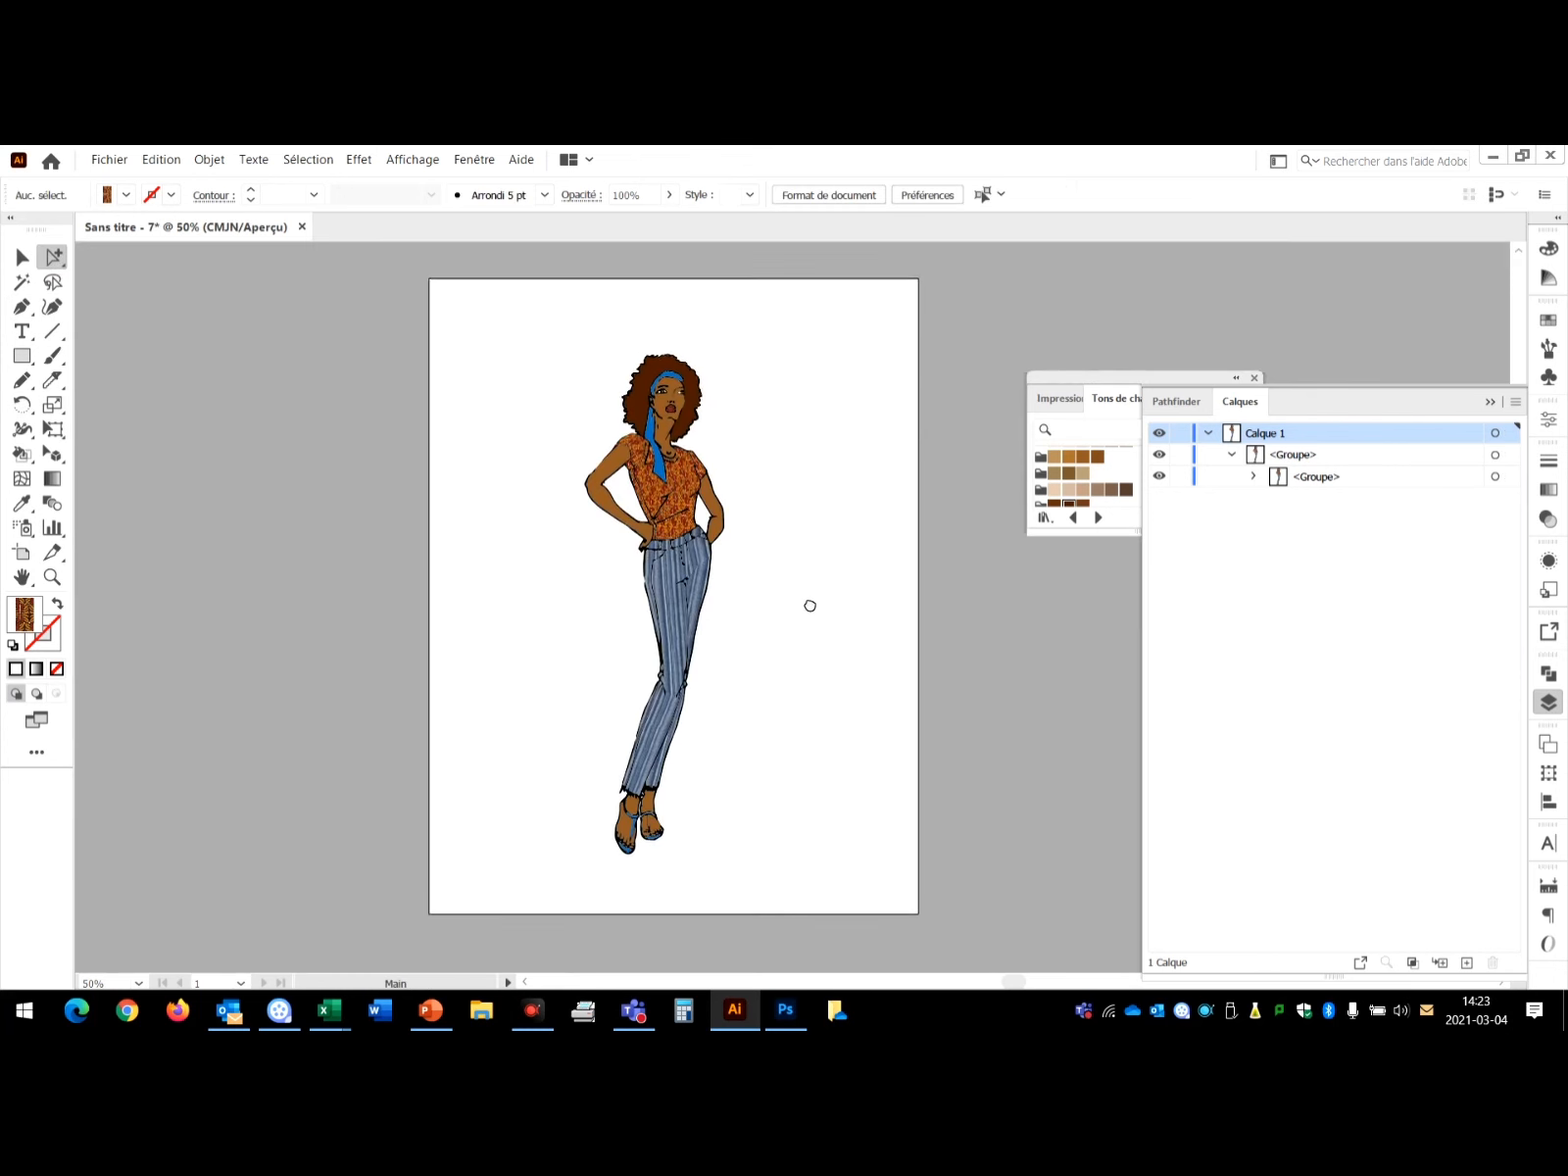